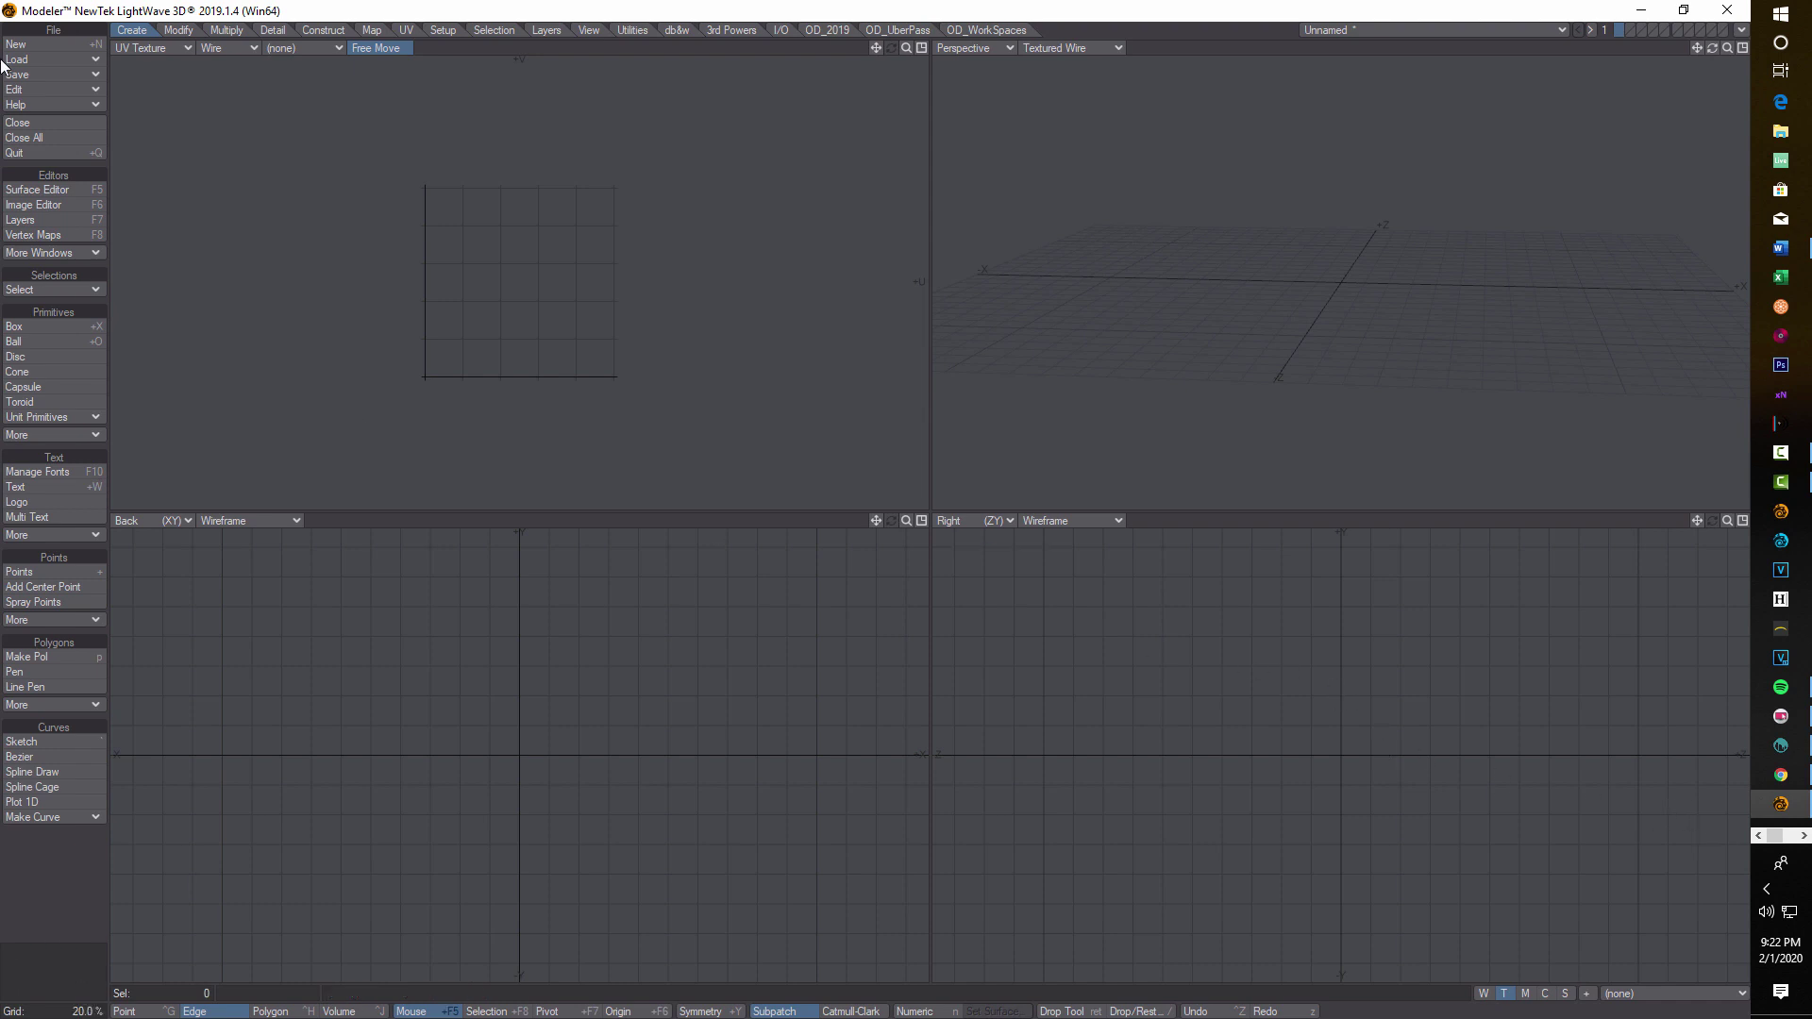
pyautogui.click(69, 75)
pyautogui.click(70, 73)
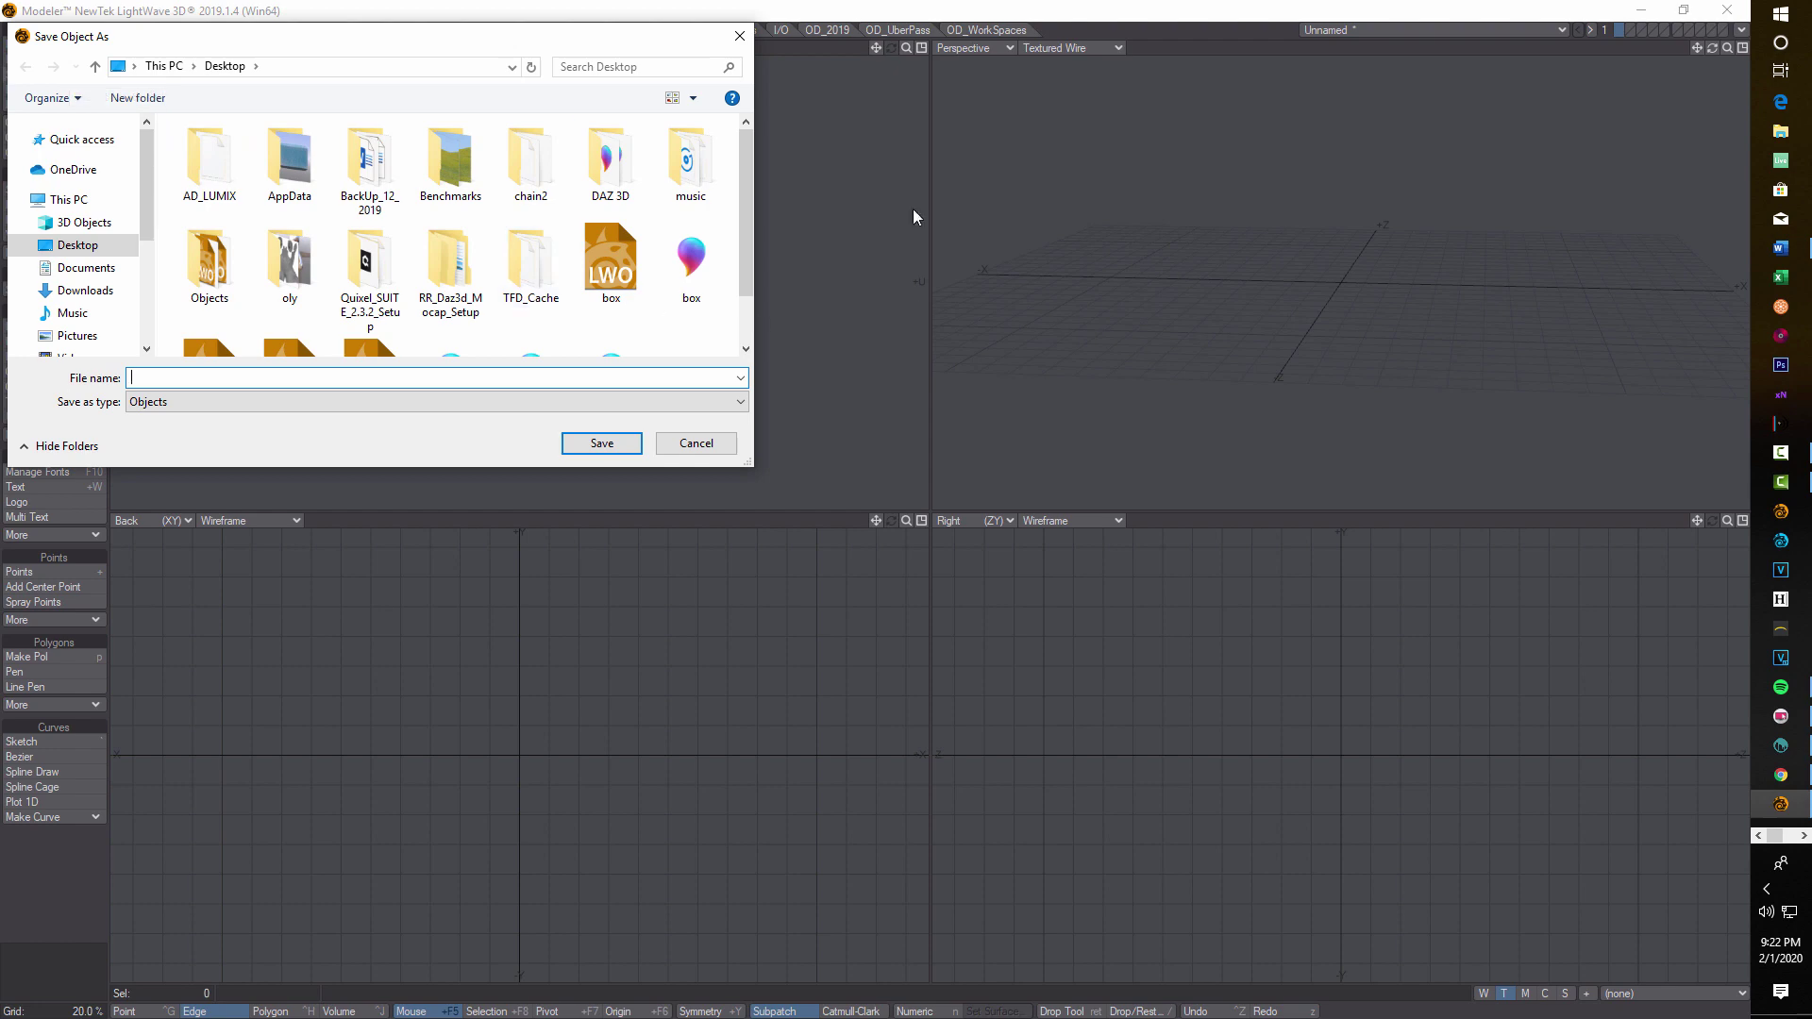
pyautogui.click(739, 36)
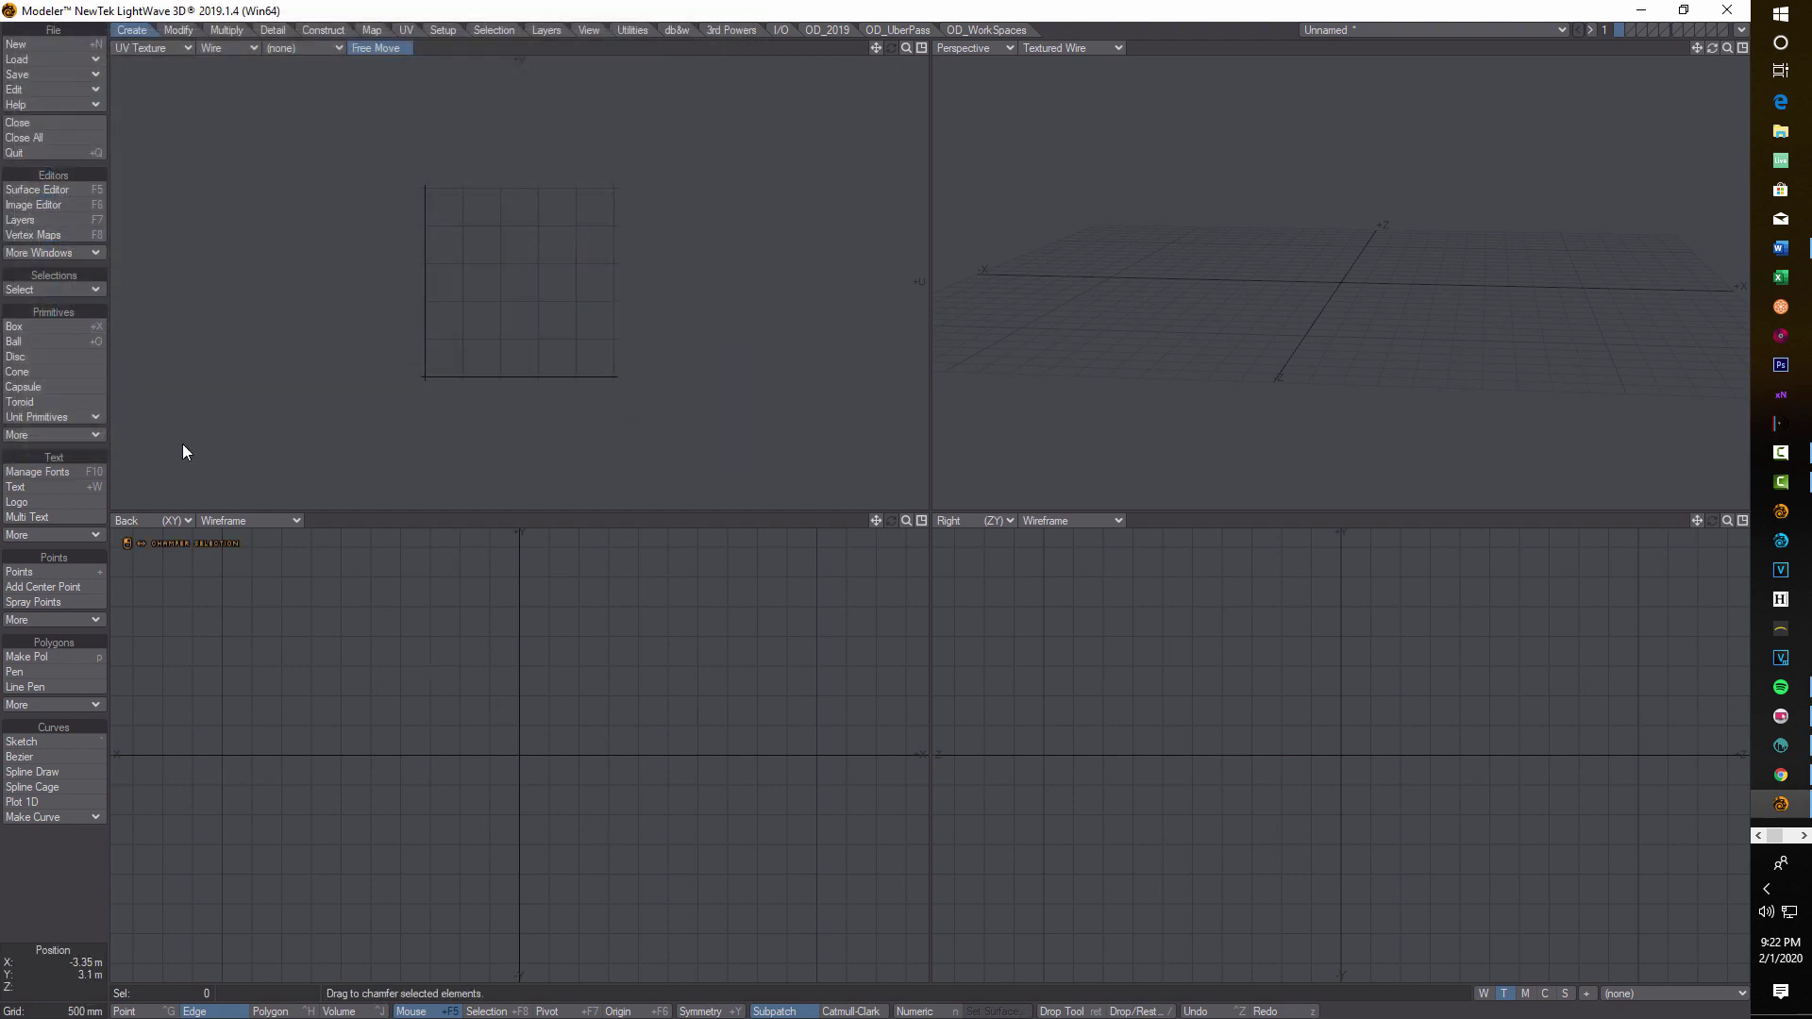
# - Create a box about 3.65 m wide and 3.45 m high, drawn in the Back view with depth added, and centre it at the origin
pyautogui.click(51, 330)
pyautogui.moveTo(406, 624); pyautogui.dragTo(708, 804)
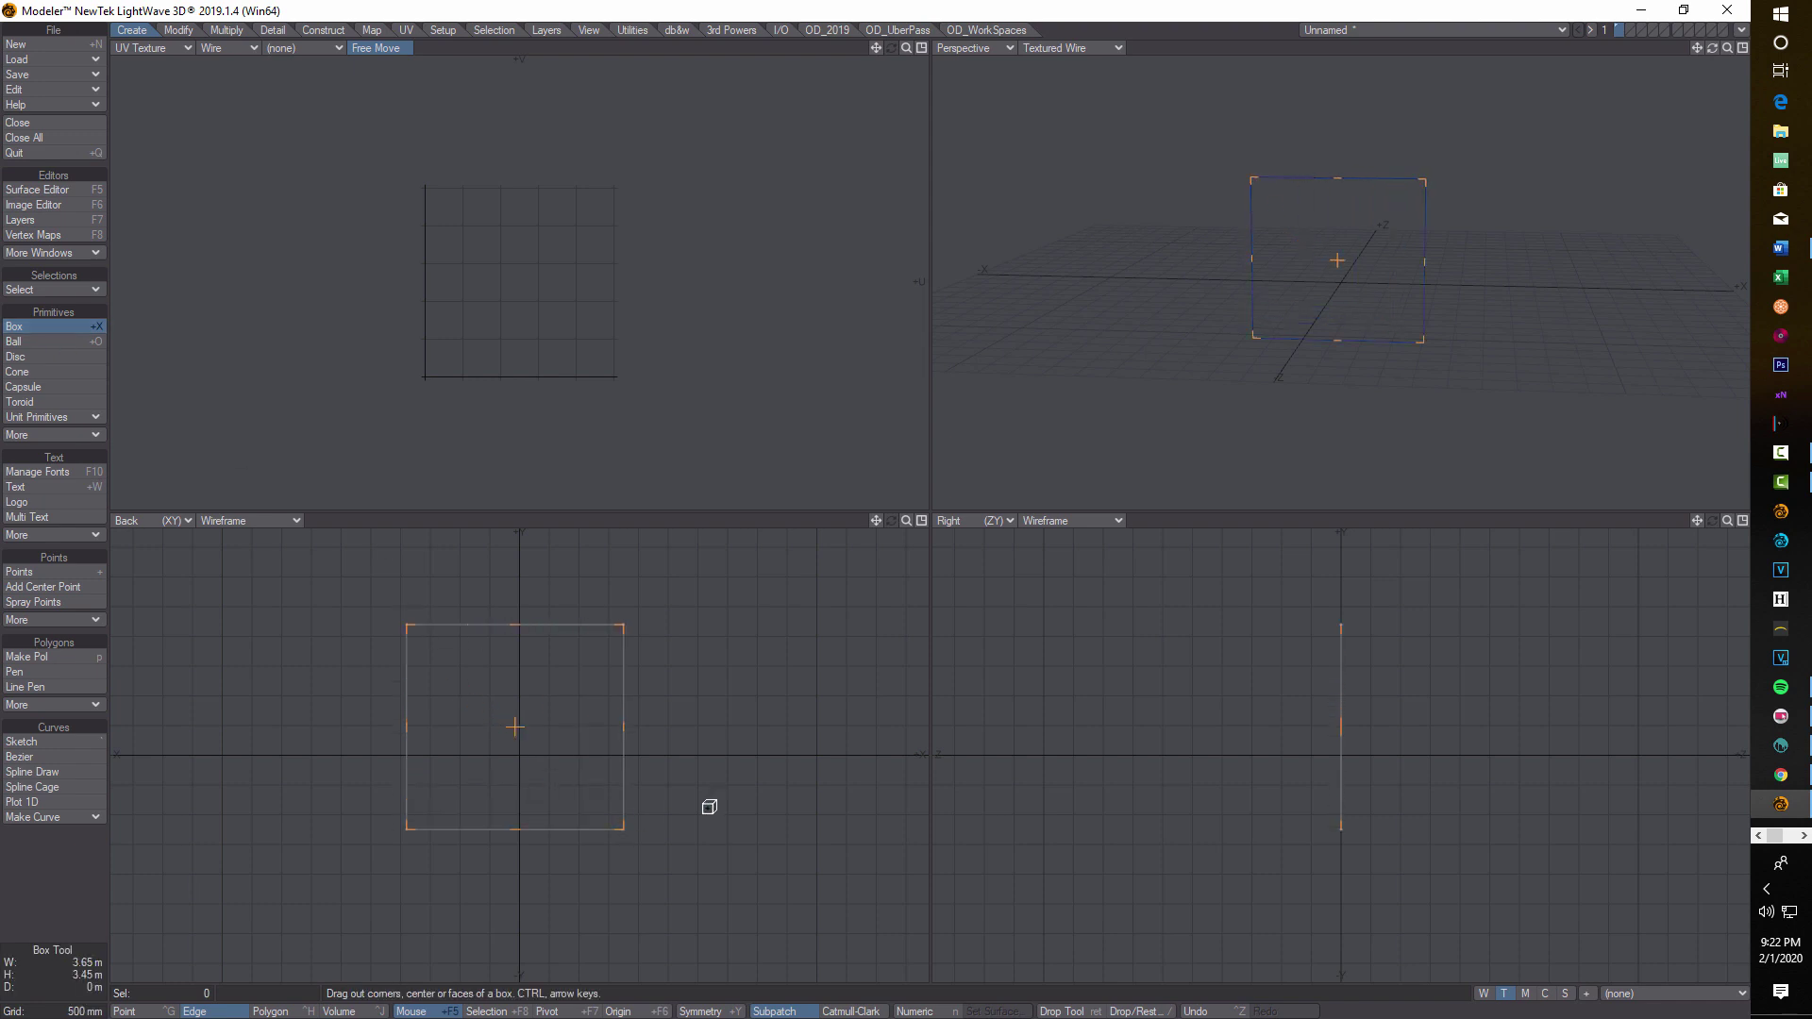
pyautogui.moveTo(1407, 707); pyautogui.dragTo(1531, 706)
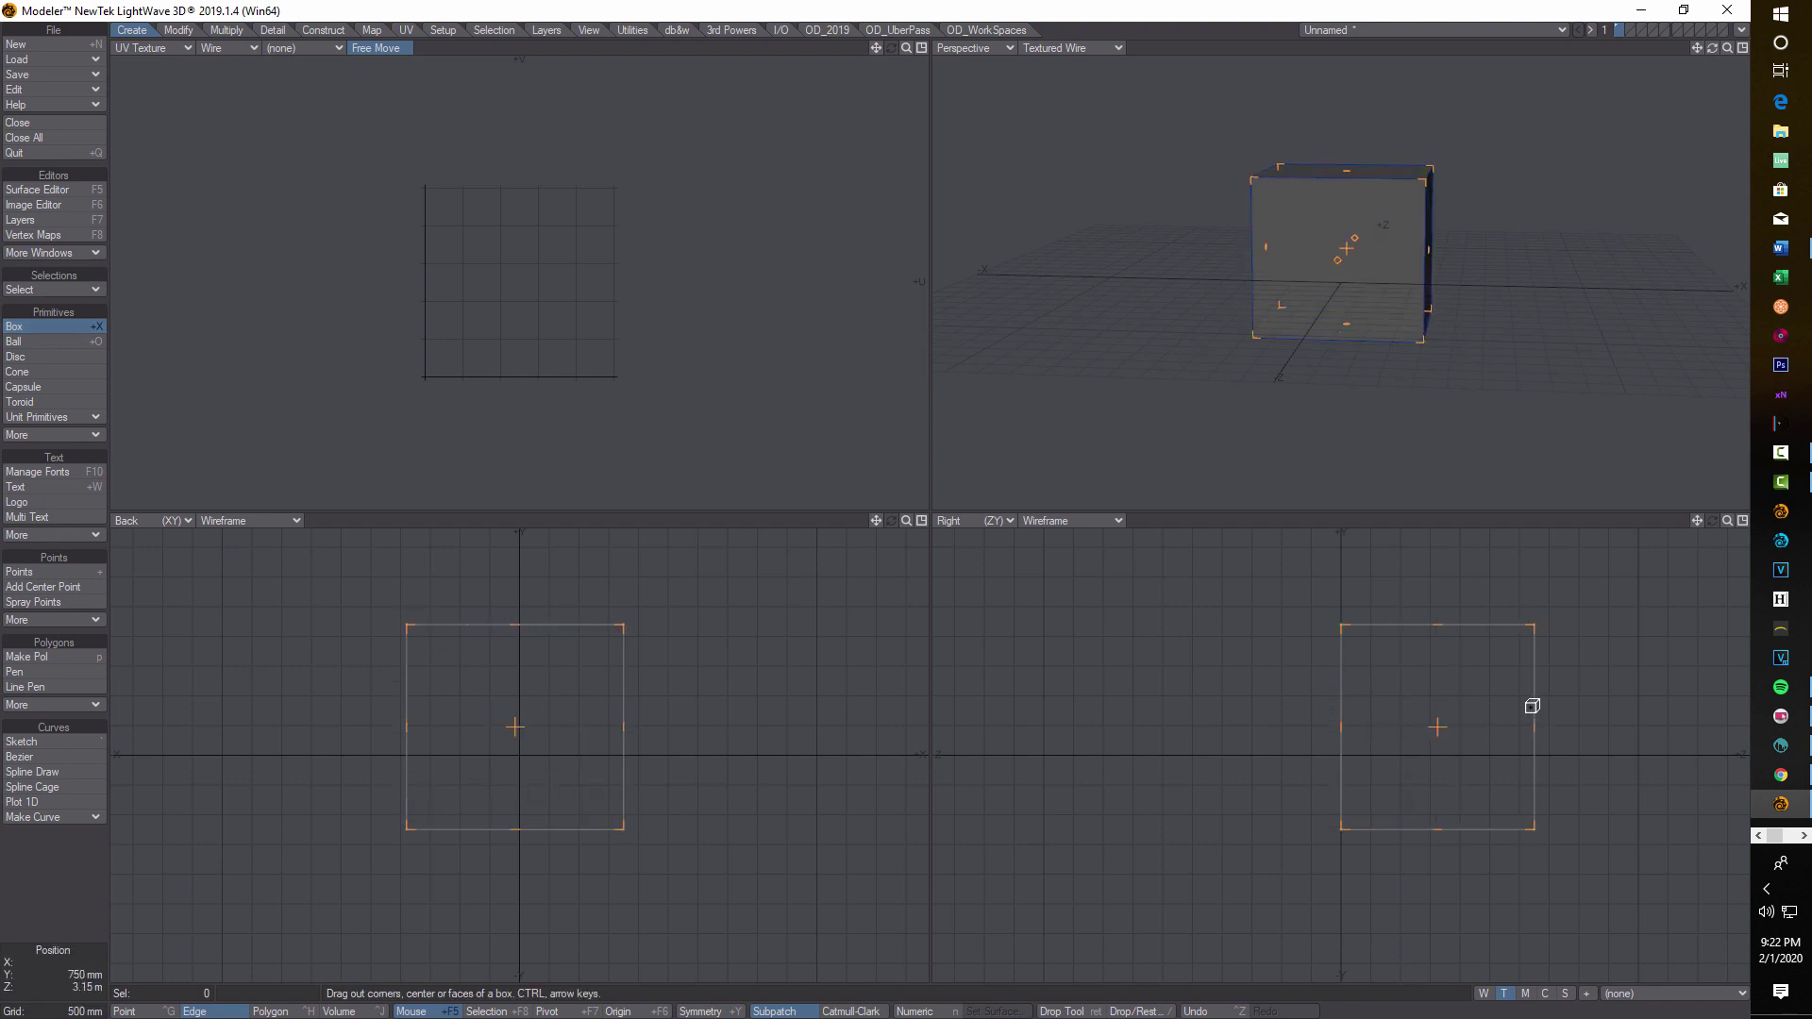
pyautogui.press('Return')
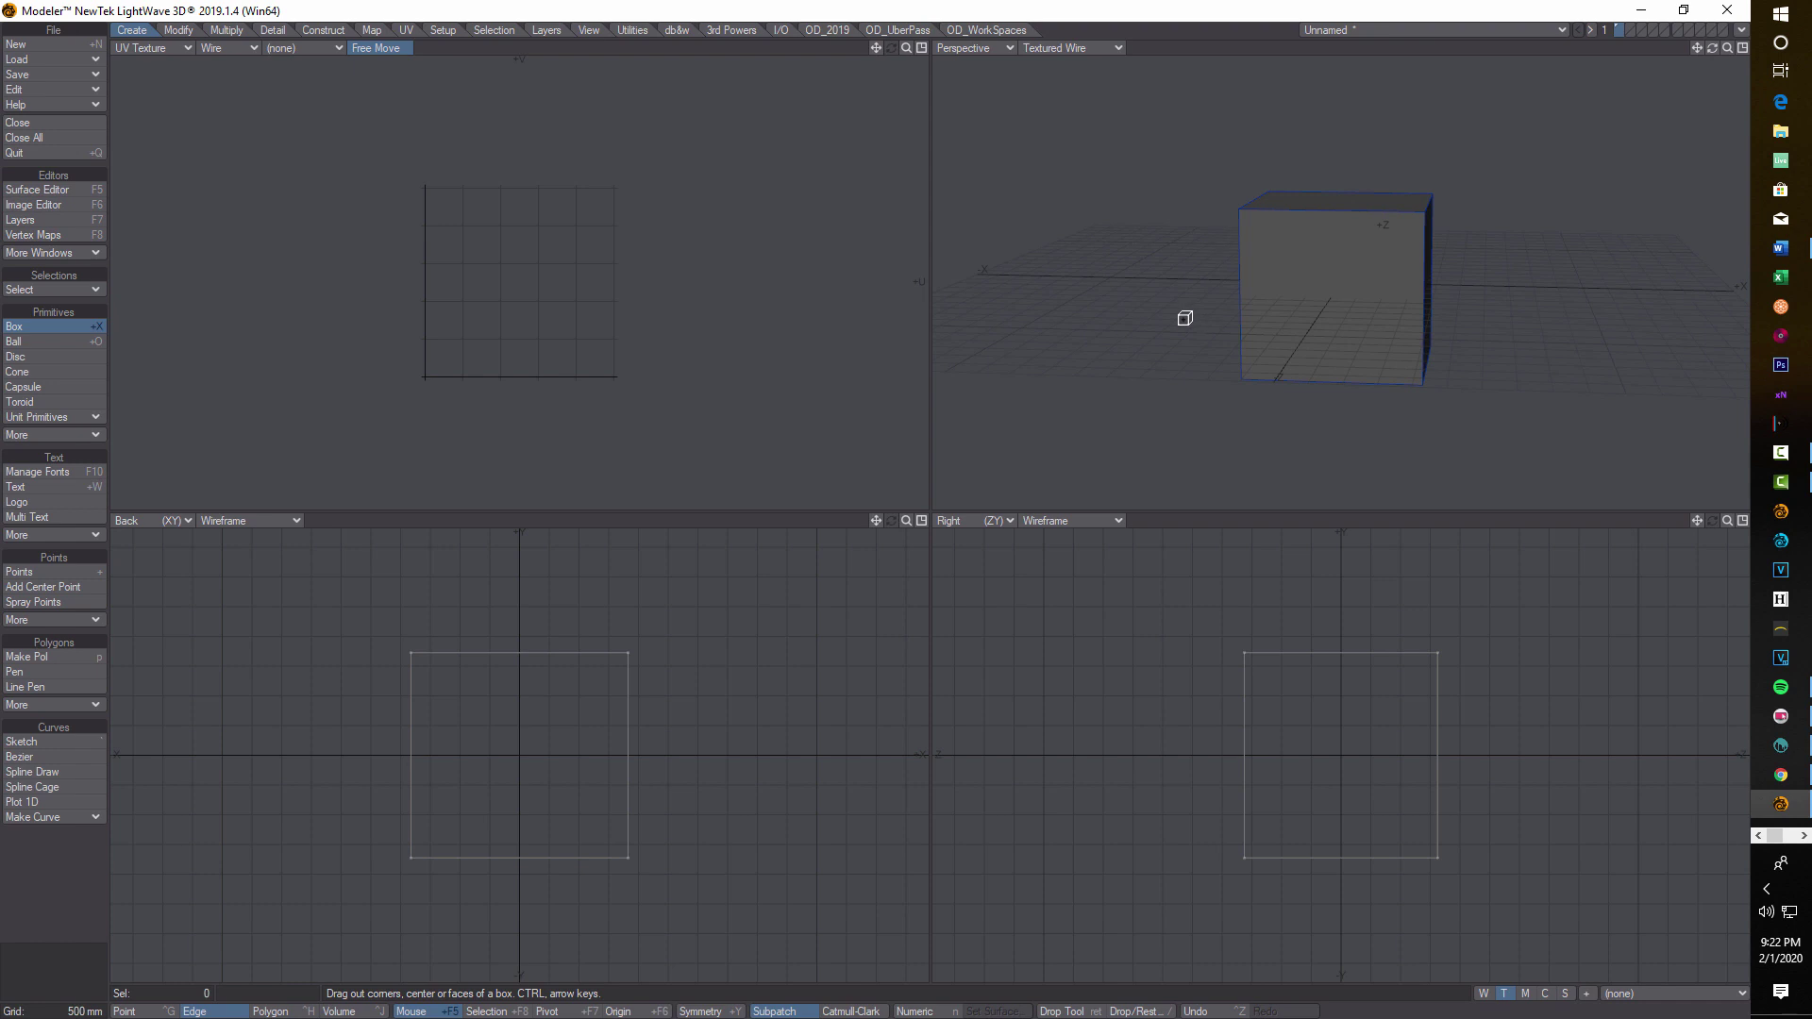
pyautogui.press('Return')
# - Select all edges of the box except the four vertical ones, leaving only the top and bottom outlines selected
pyautogui.click(1333, 208)
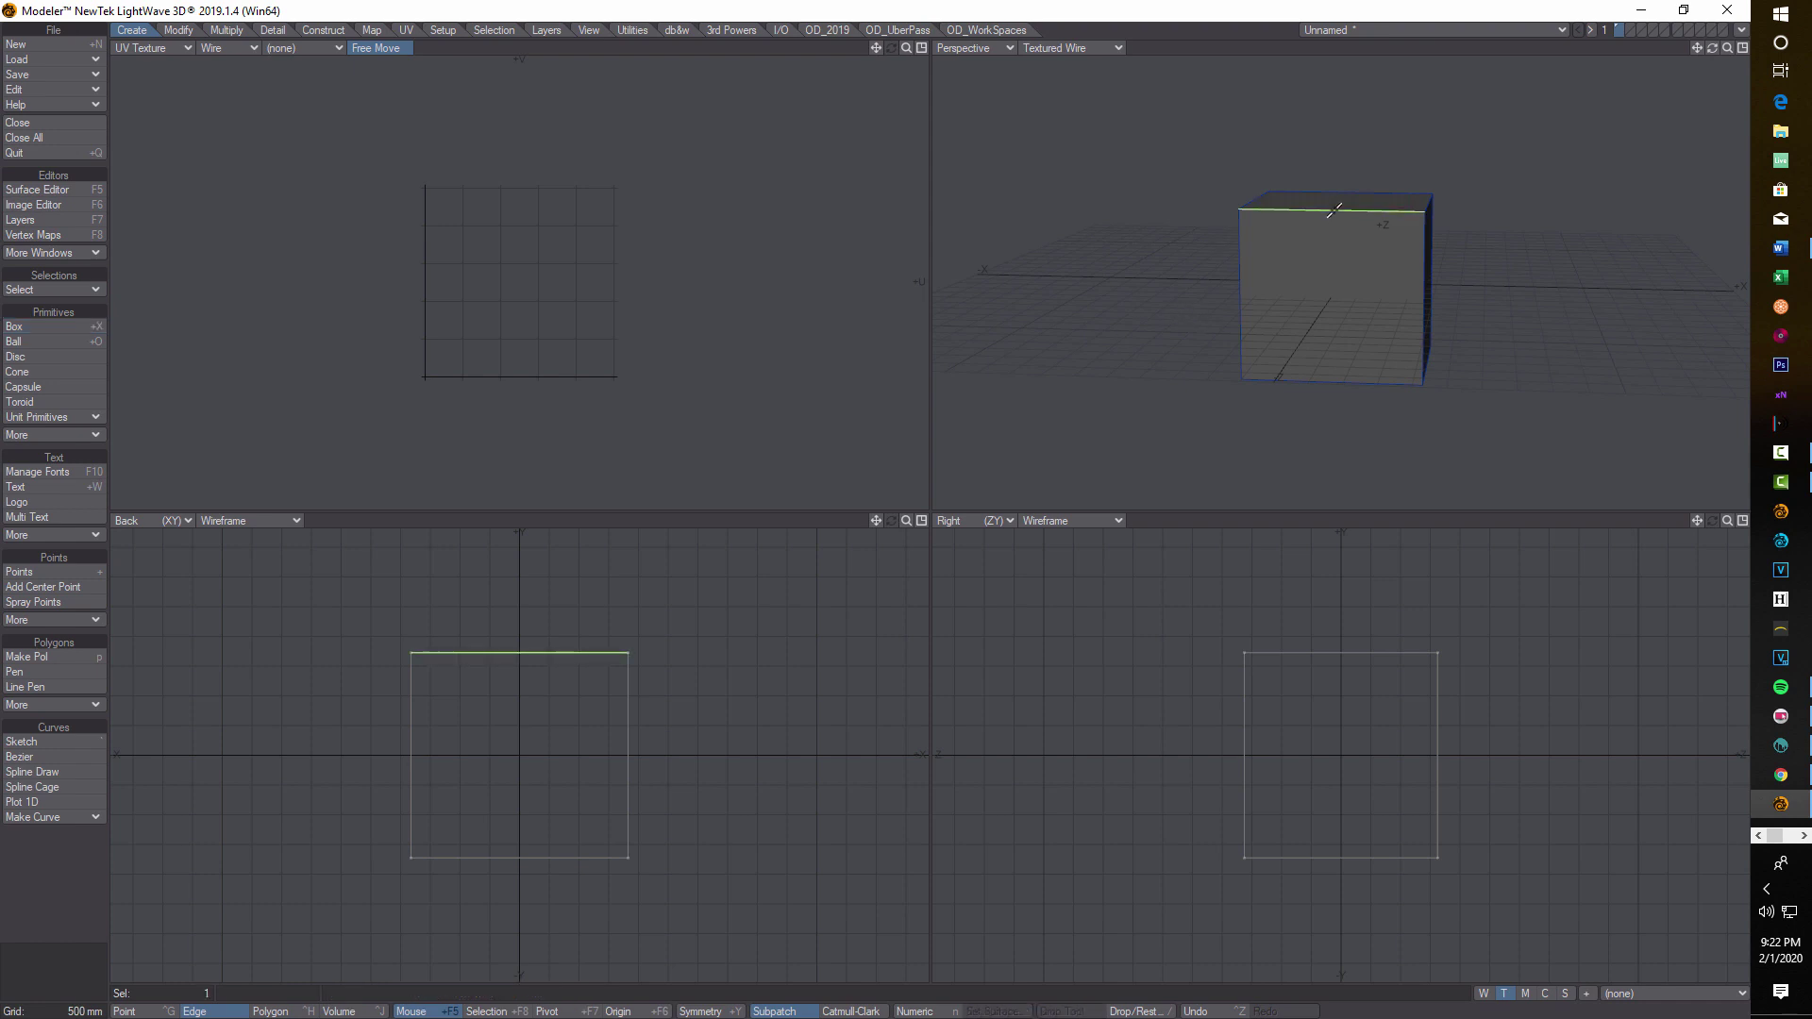
pyautogui.doubleClick(1333, 209)
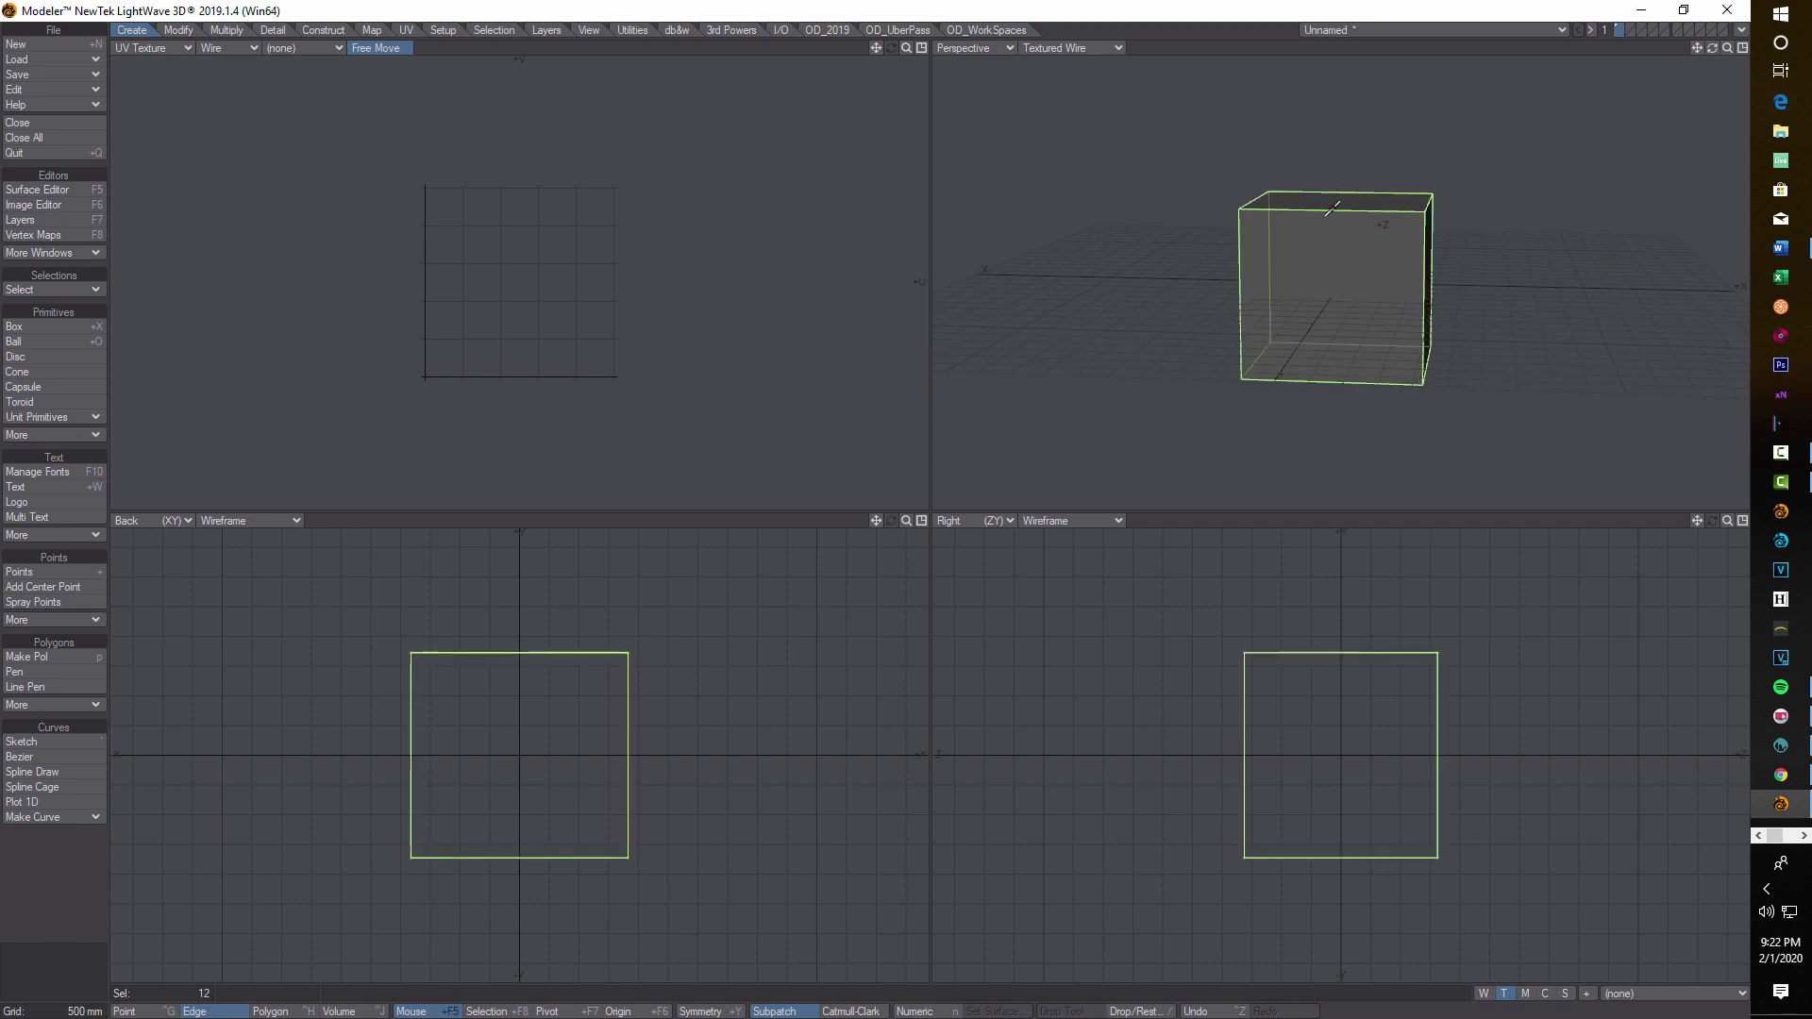
pyautogui.click(1422, 295)
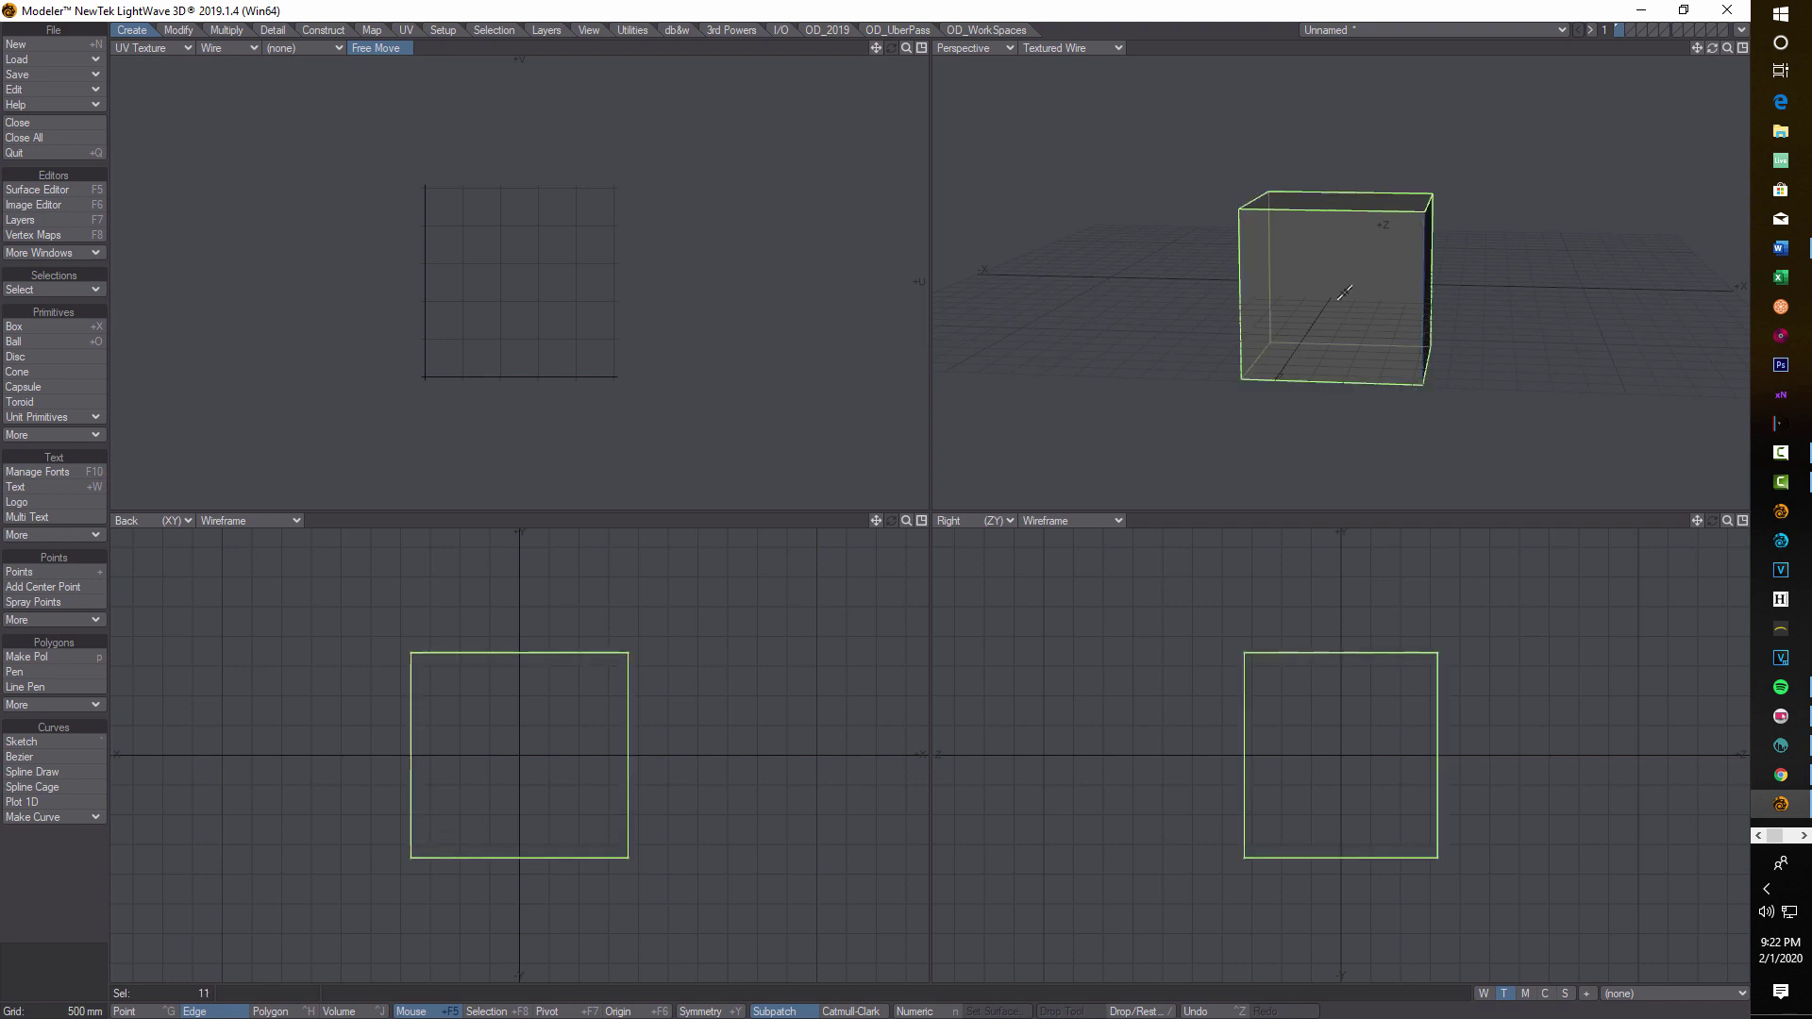
pyautogui.click(1240, 290)
pyautogui.moveTo(1712, 47); pyautogui.dragTo(1457, 349)
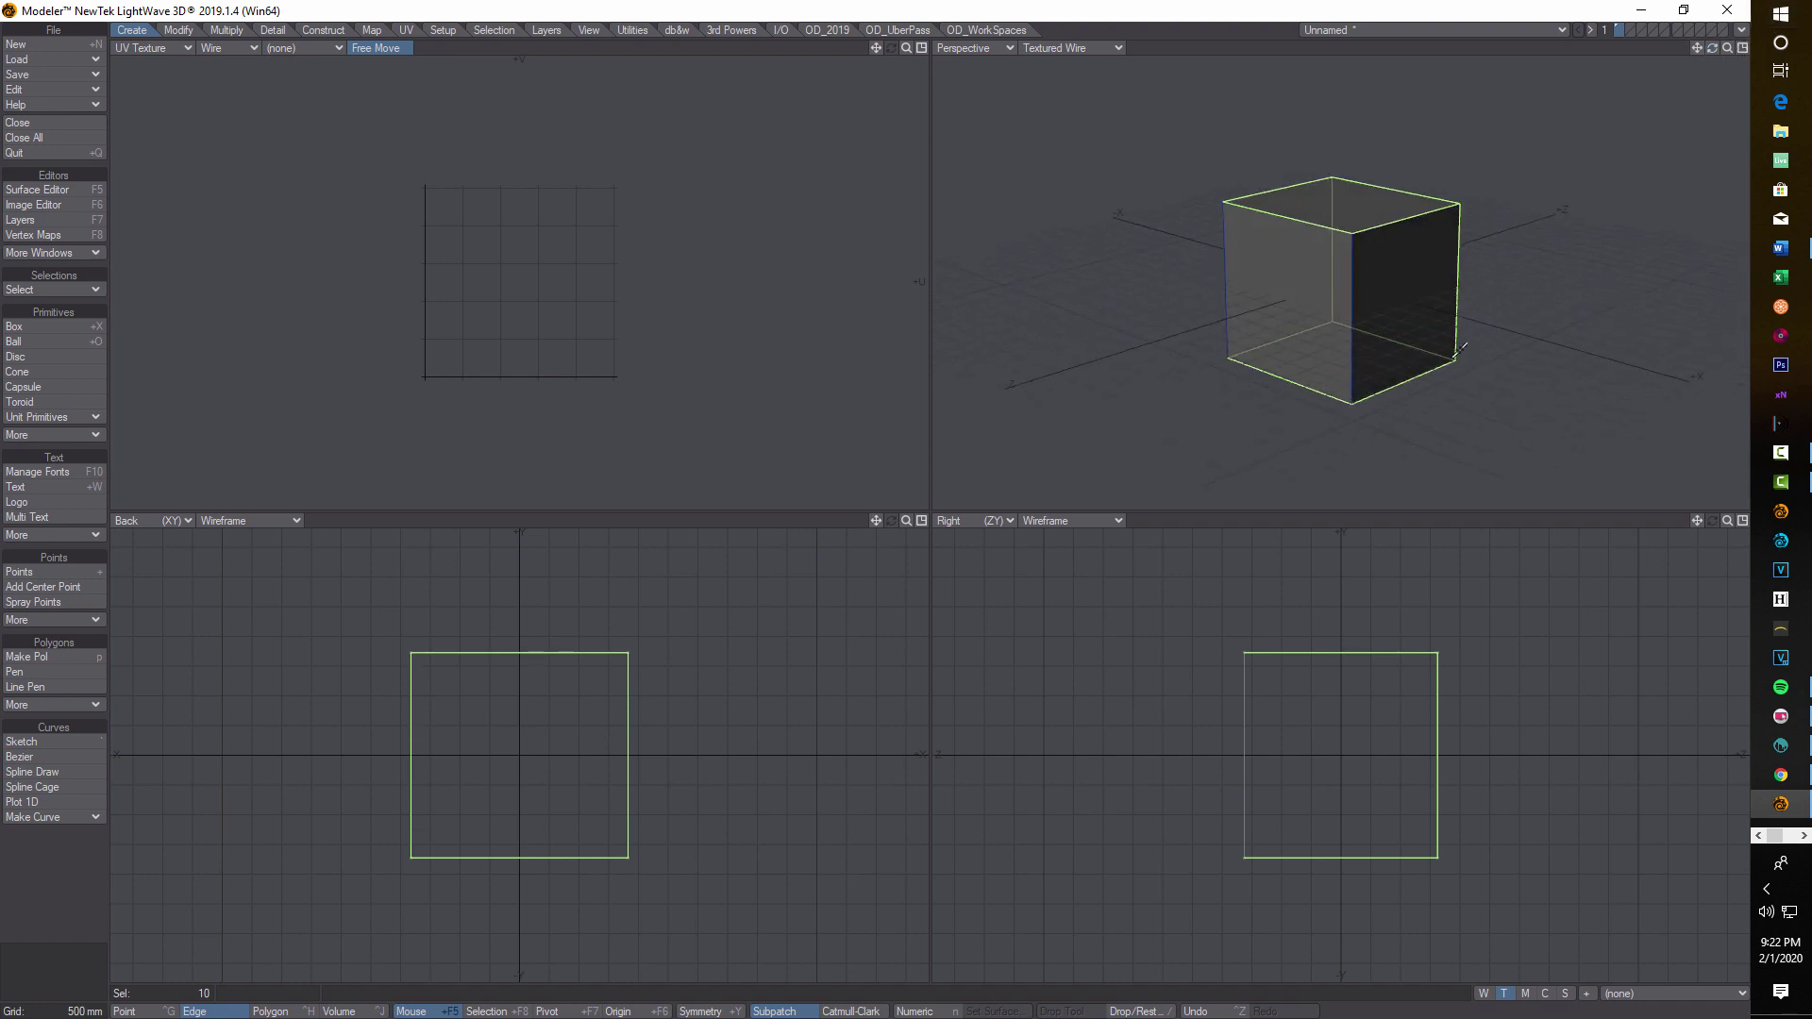
pyautogui.click(1456, 272)
pyautogui.moveTo(1713, 49); pyautogui.dragTo(1304, 325)
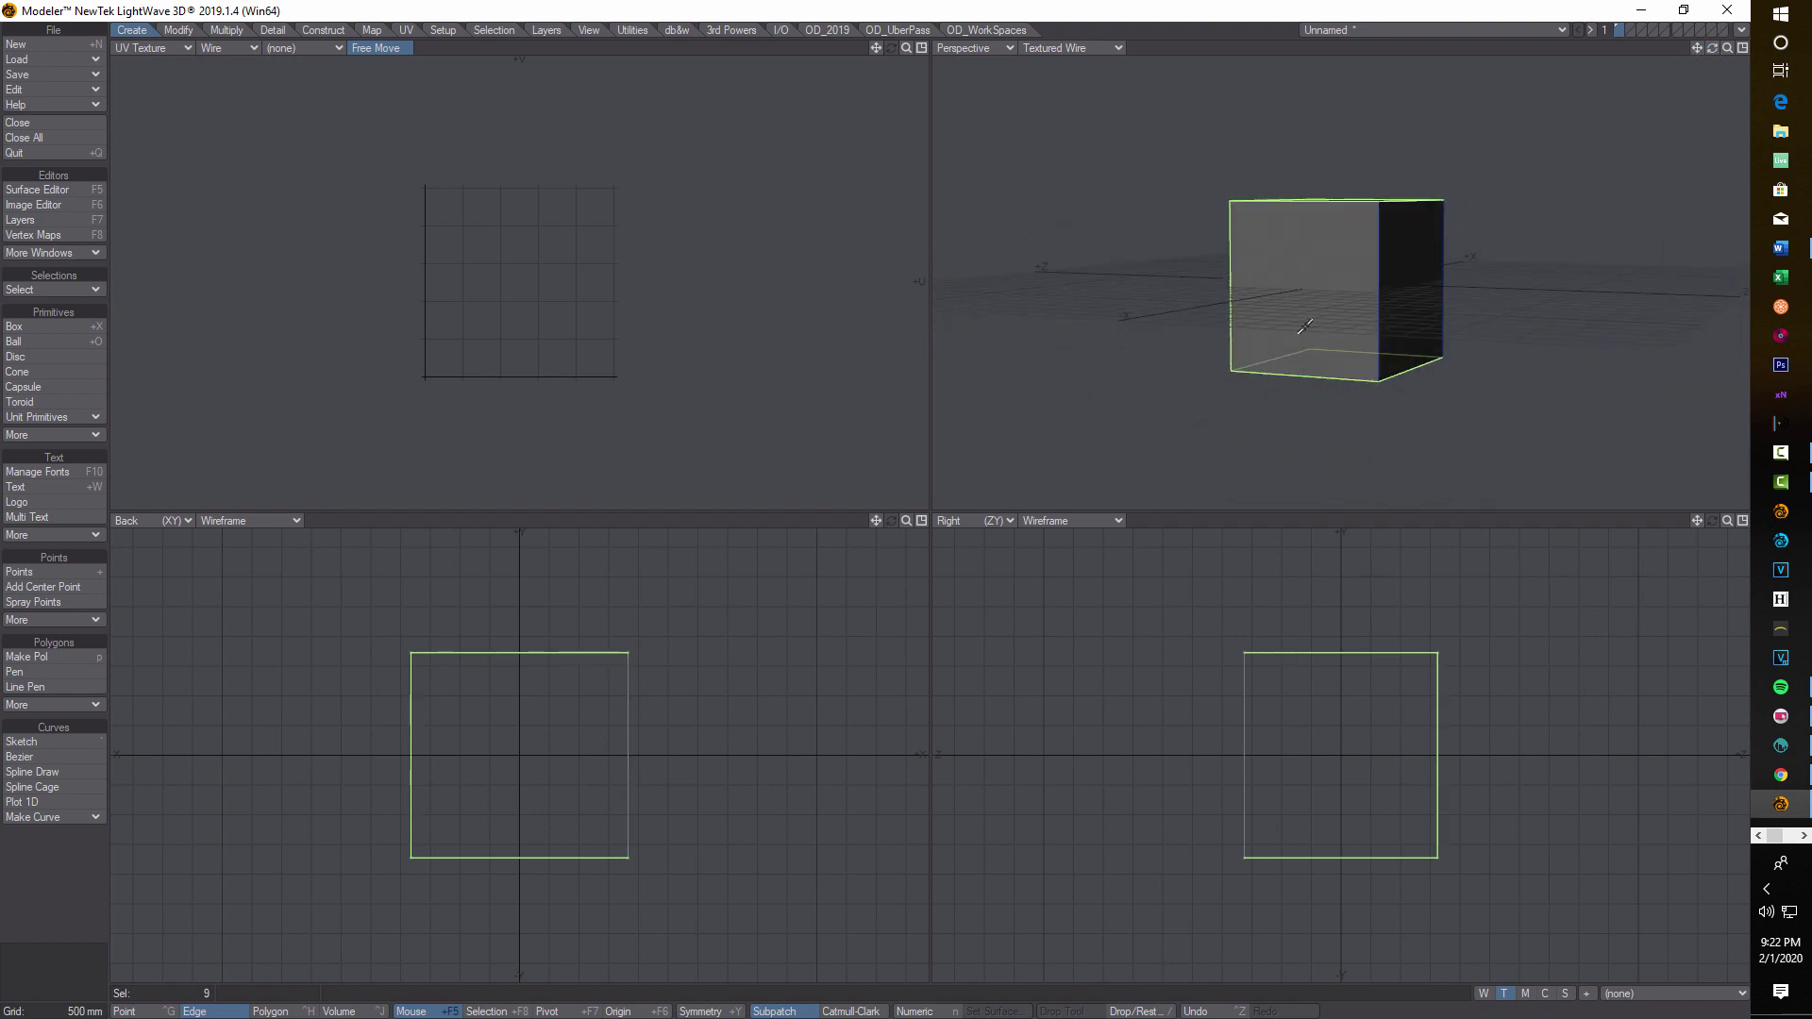
pyautogui.click(1235, 256)
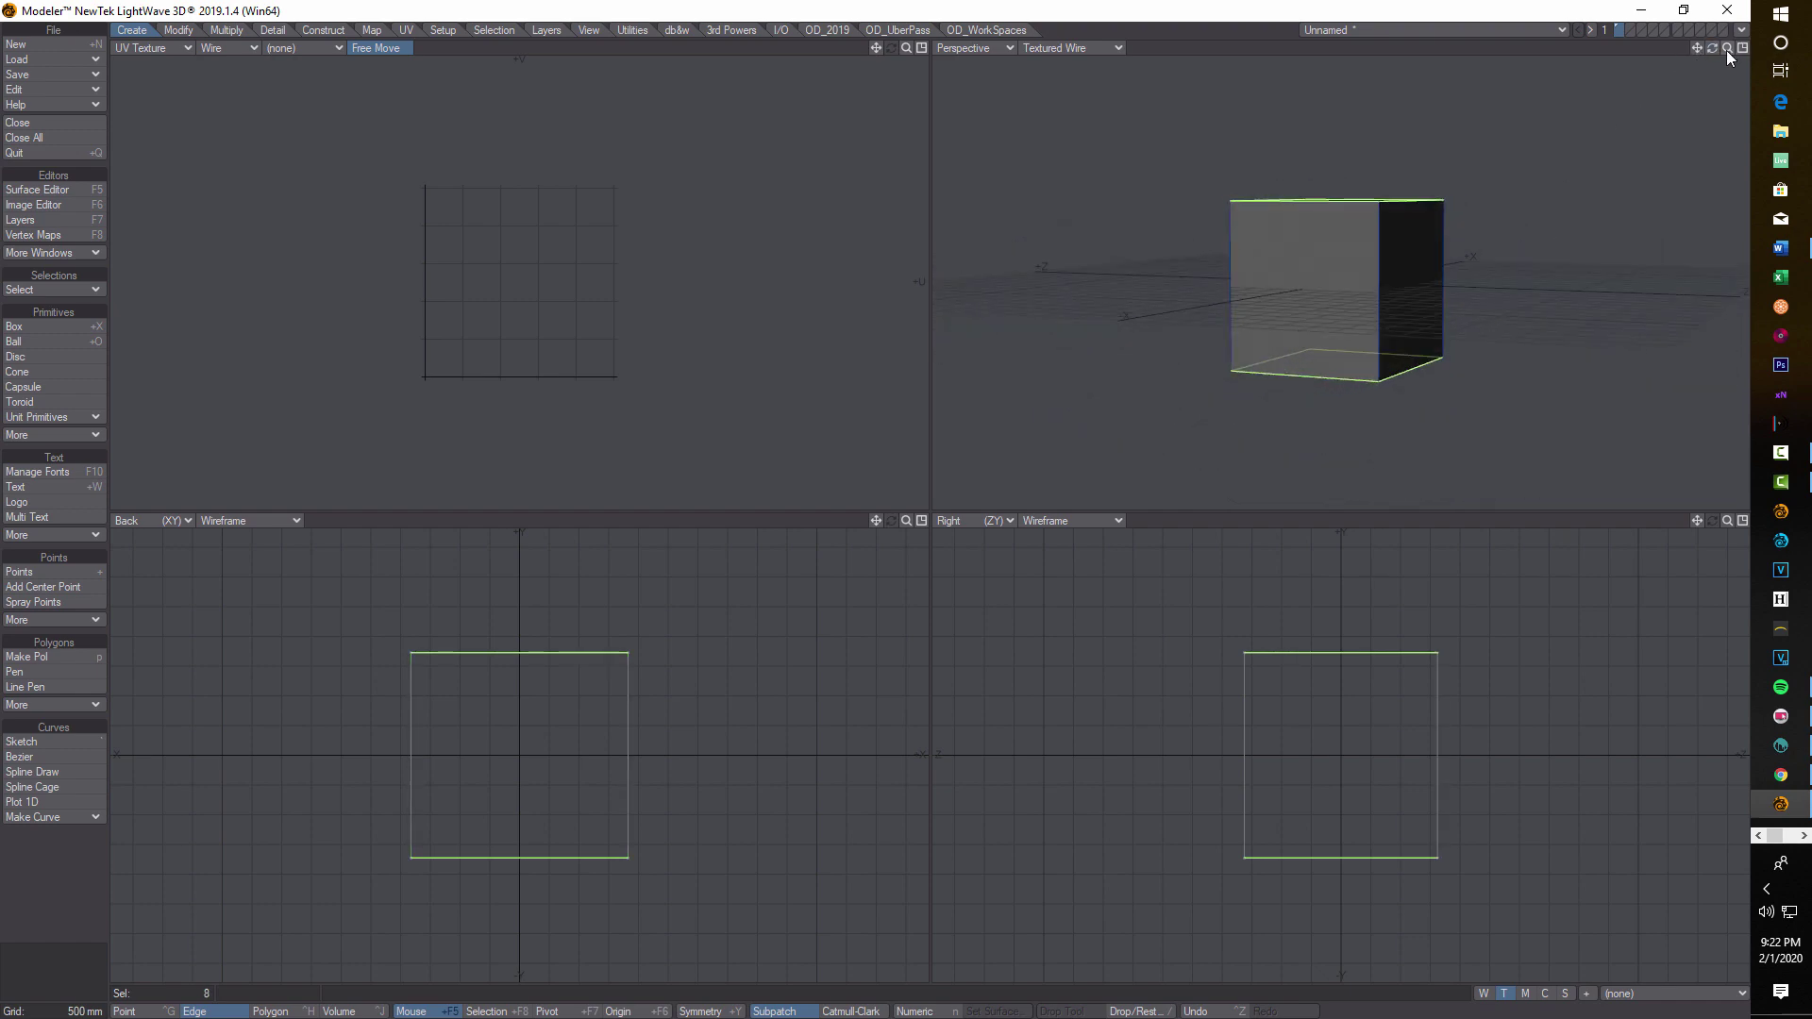
# - Chamfer the selected top and bottom edges of the box slightly and switch to polygon selection
pyautogui.moveTo(1711, 49)
pyautogui.mouseDown()
pyautogui.moveTo(1680, 90)
pyautogui.moveTo(1710, 53)
pyautogui.mouseUp()
pyautogui.click(227, 29)
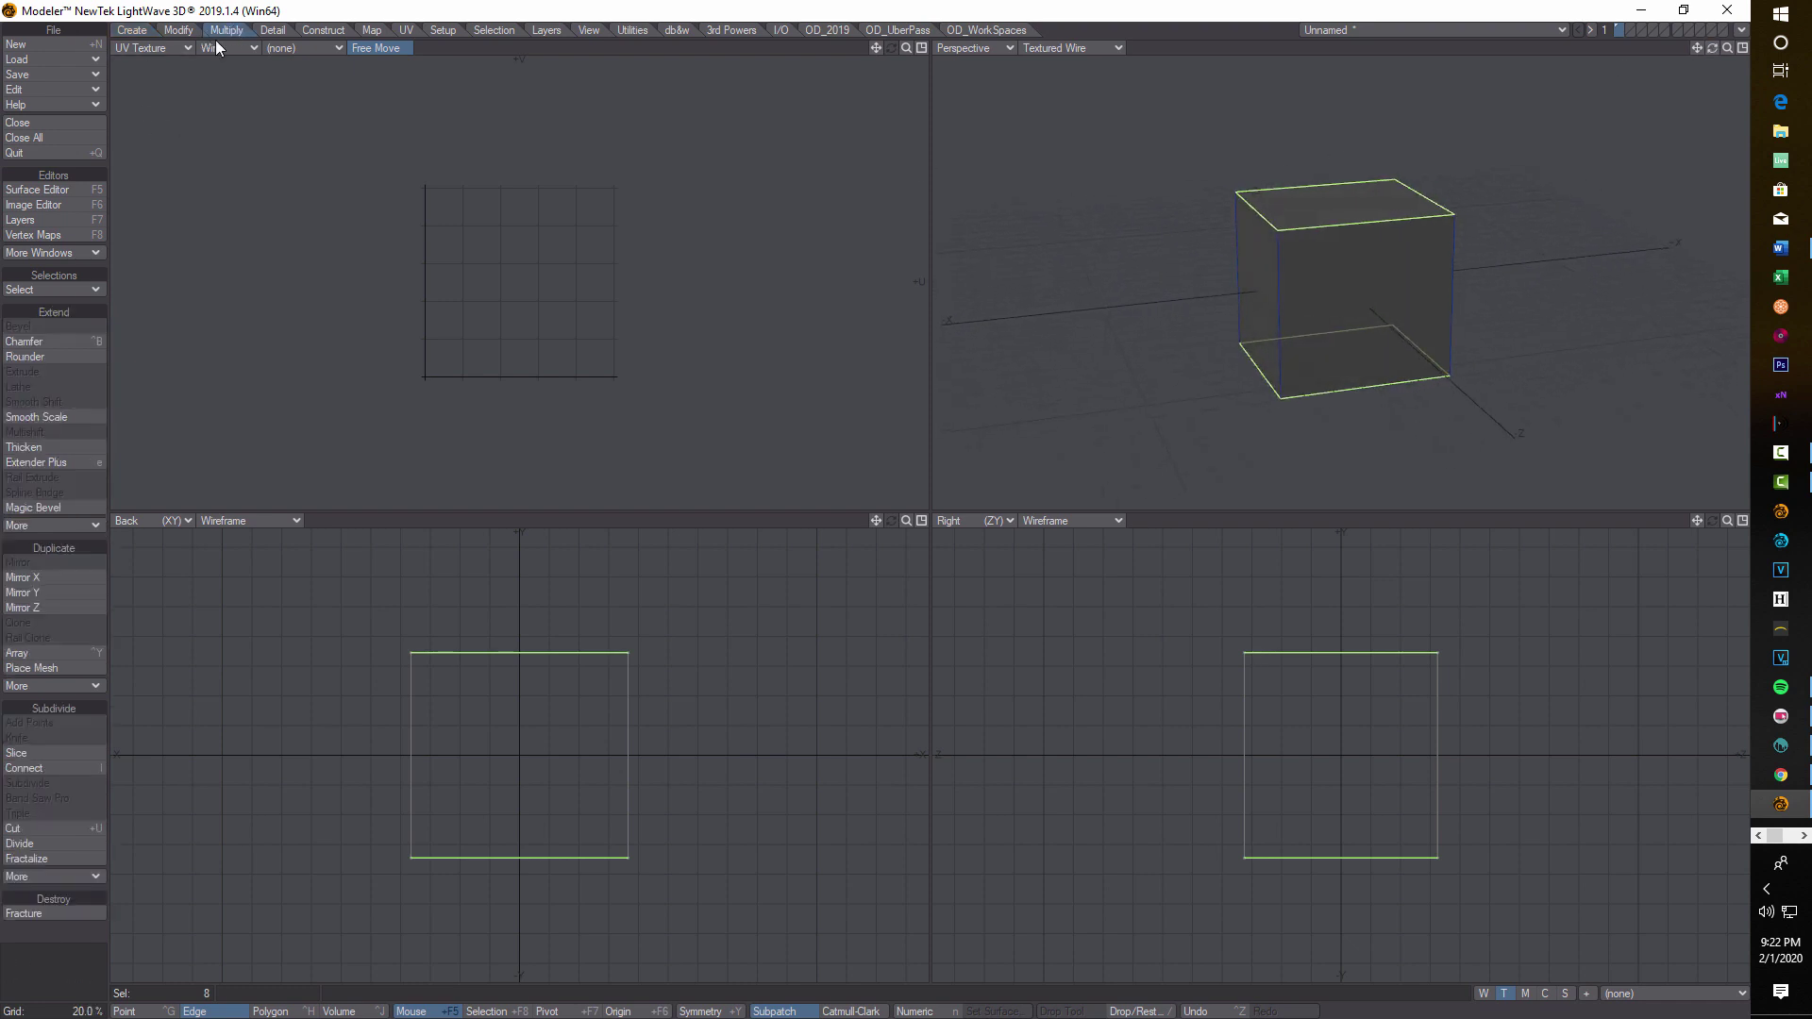
pyautogui.click(59, 342)
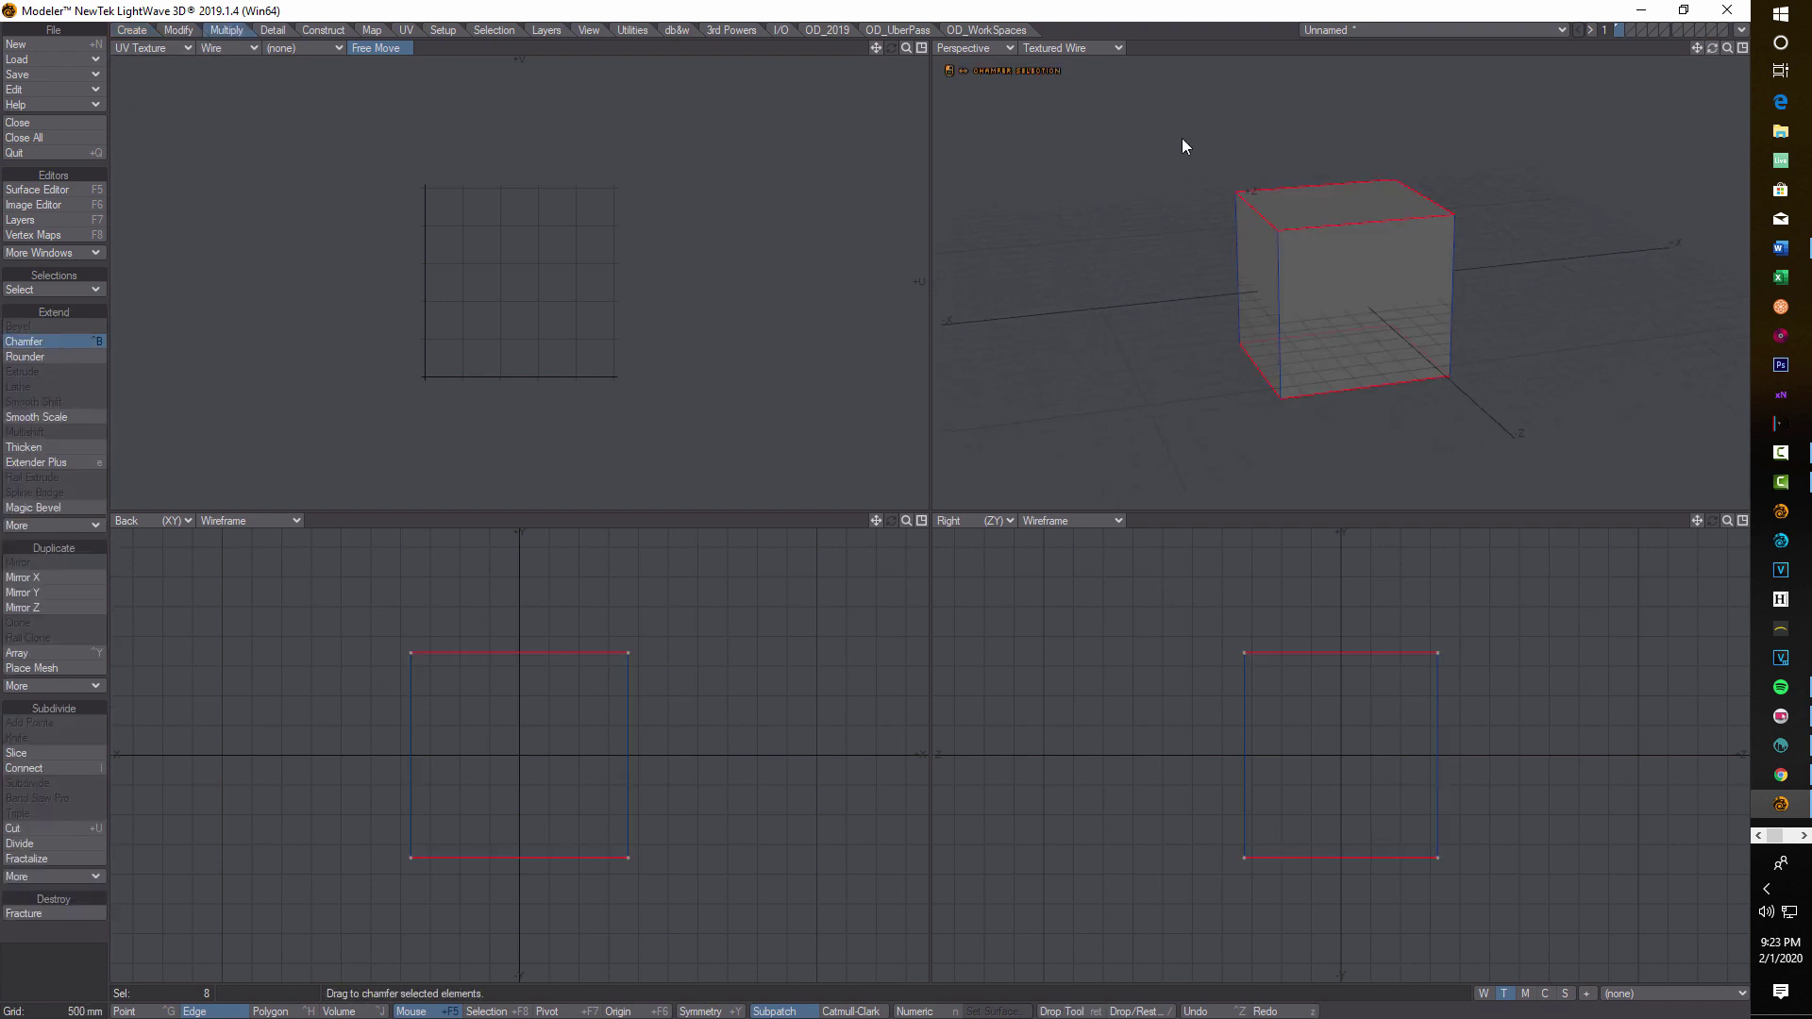
pyautogui.moveTo(1321, 283); pyautogui.dragTo(1372, 283)
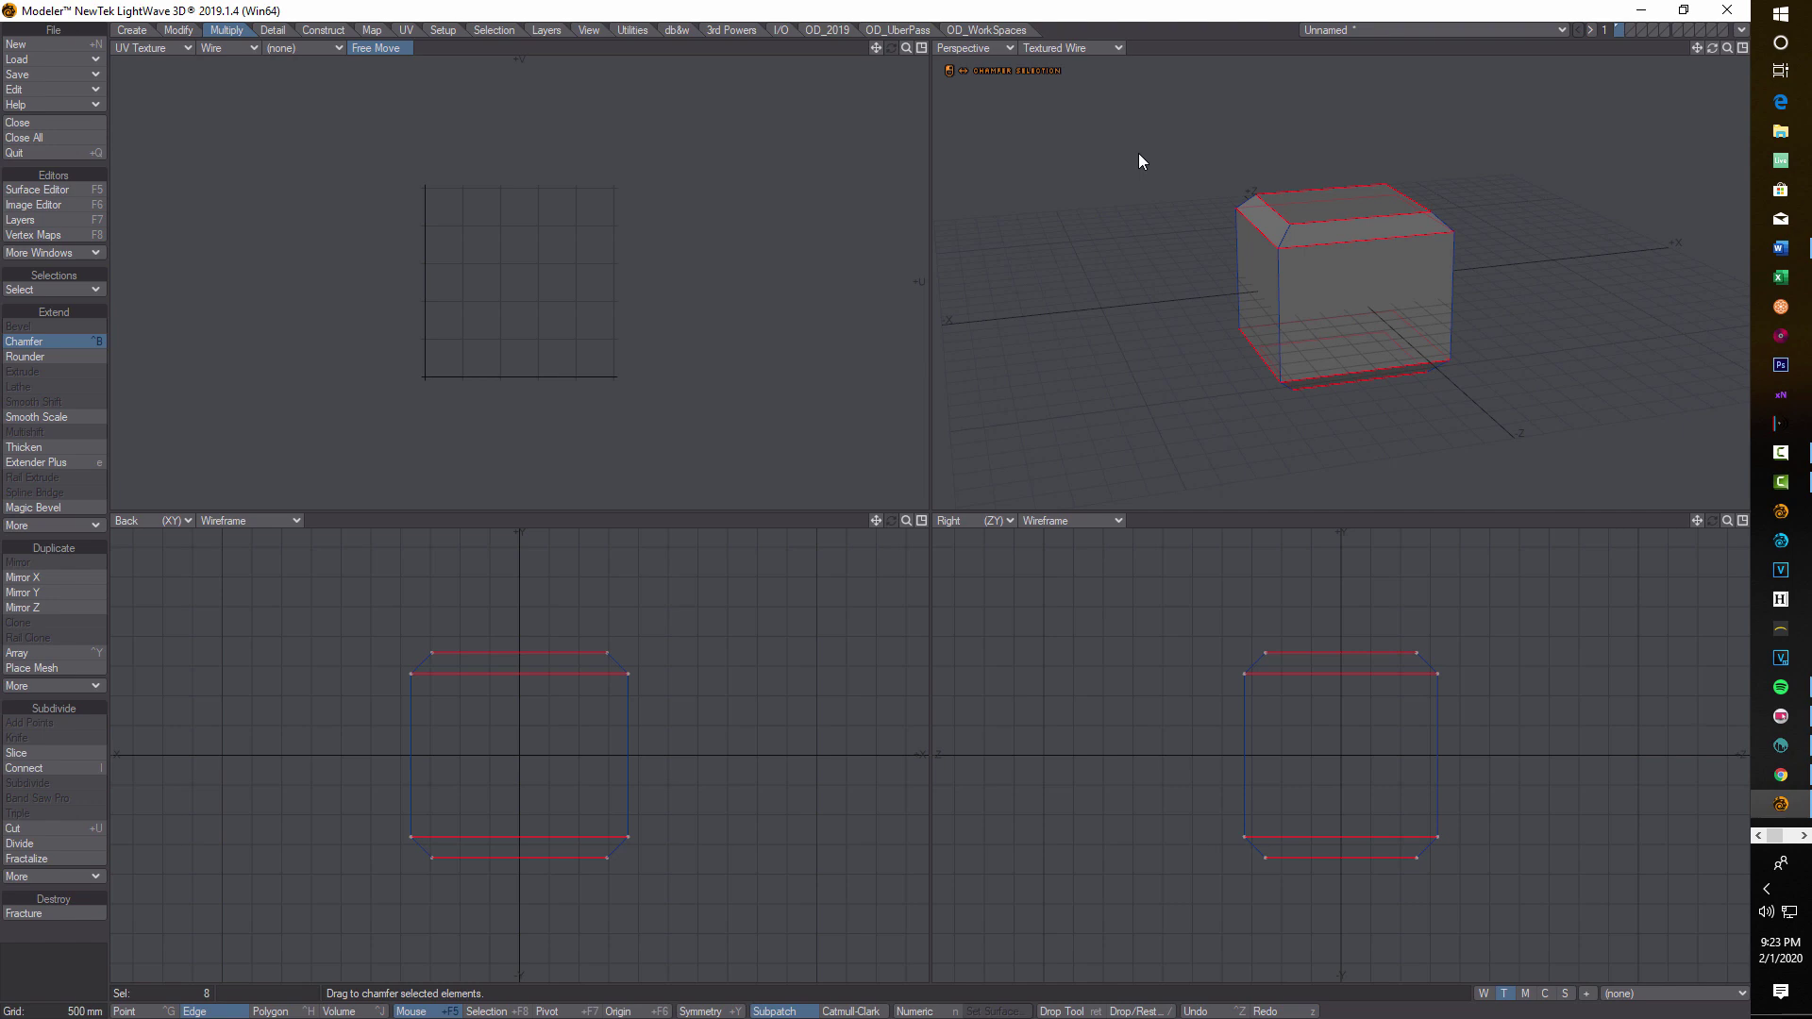
pyautogui.press('Return')
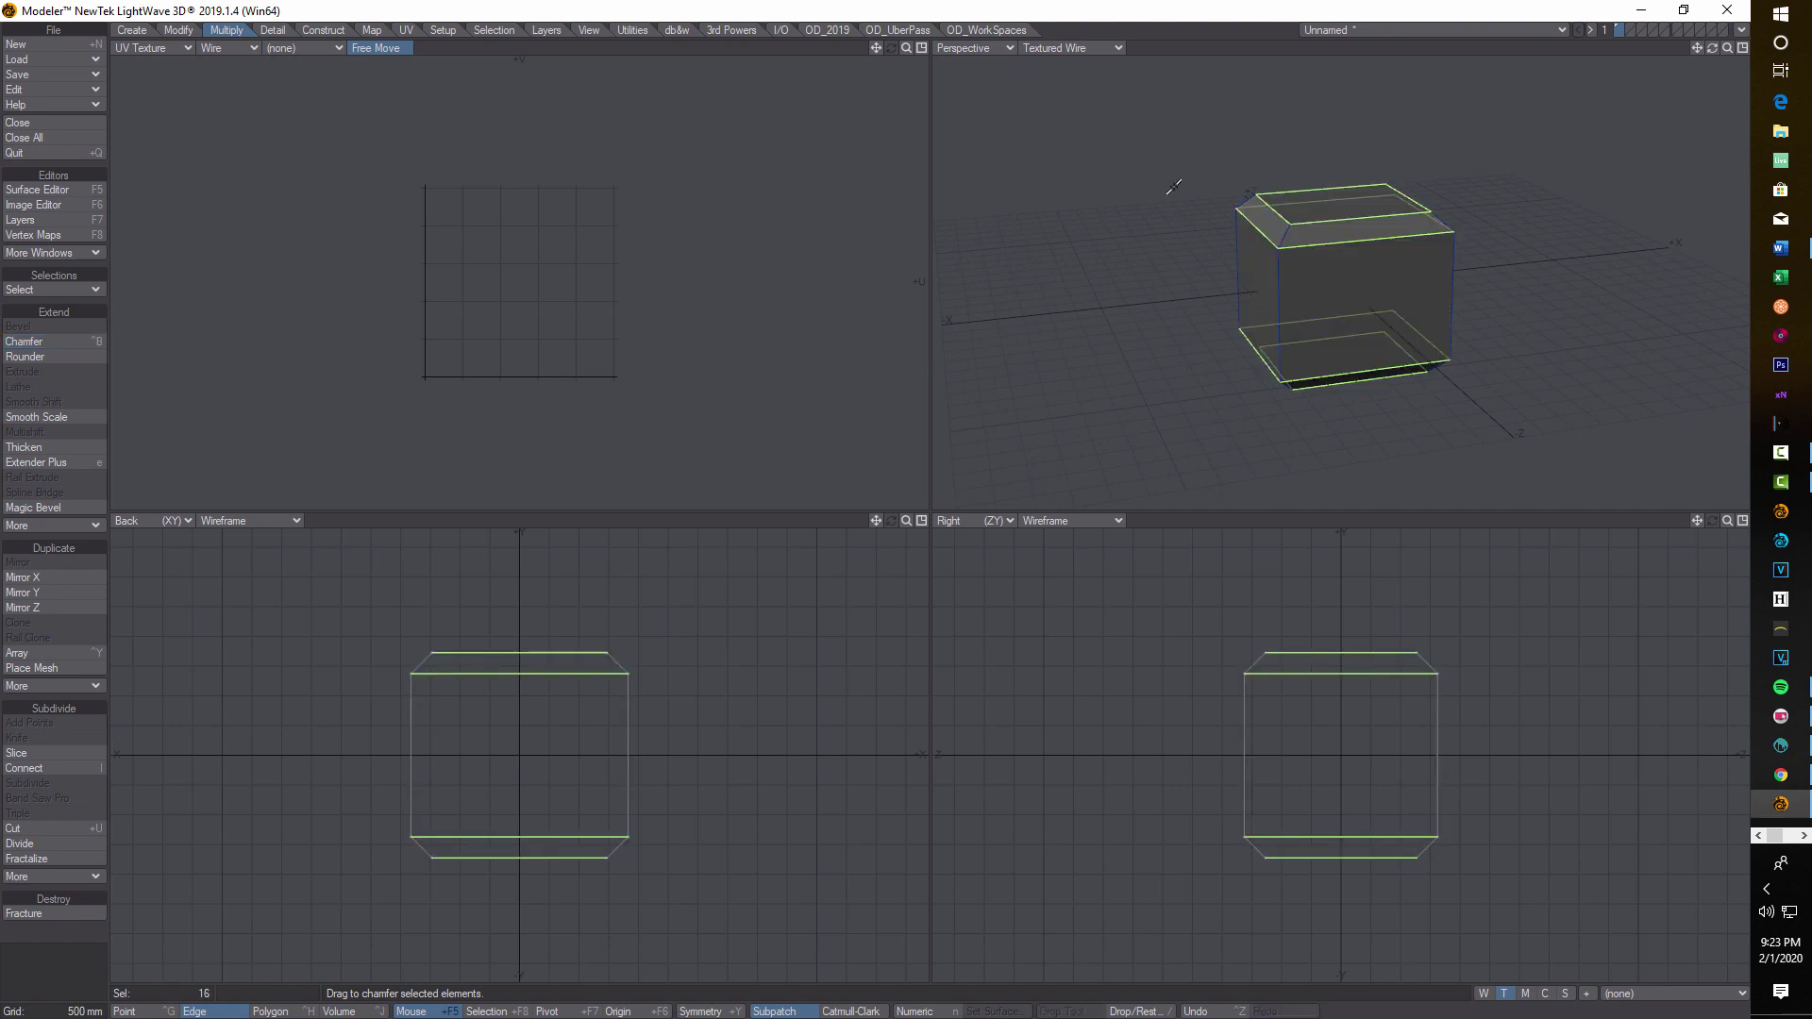
pyautogui.hotkey('ctrl', 'h')
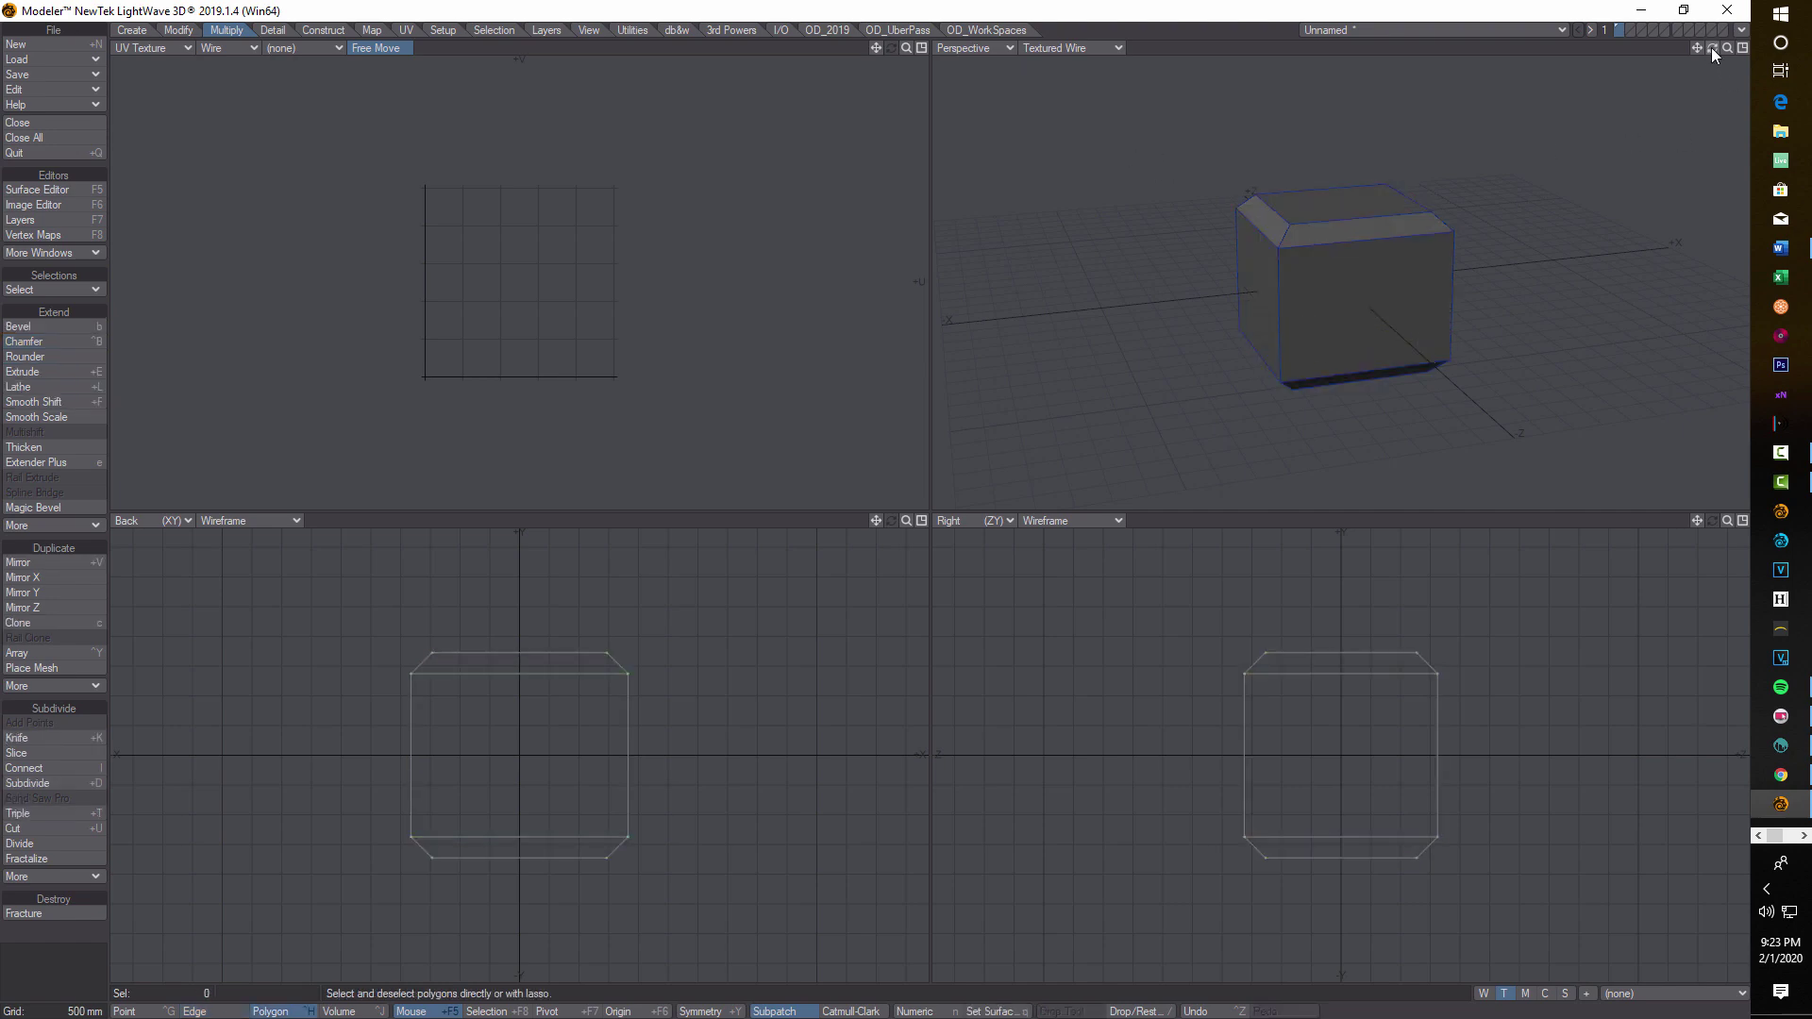
pyautogui.moveTo(1714, 54); pyautogui.dragTo(28, 66)
pyautogui.click(42, 74)
pyautogui.click(41, 81)
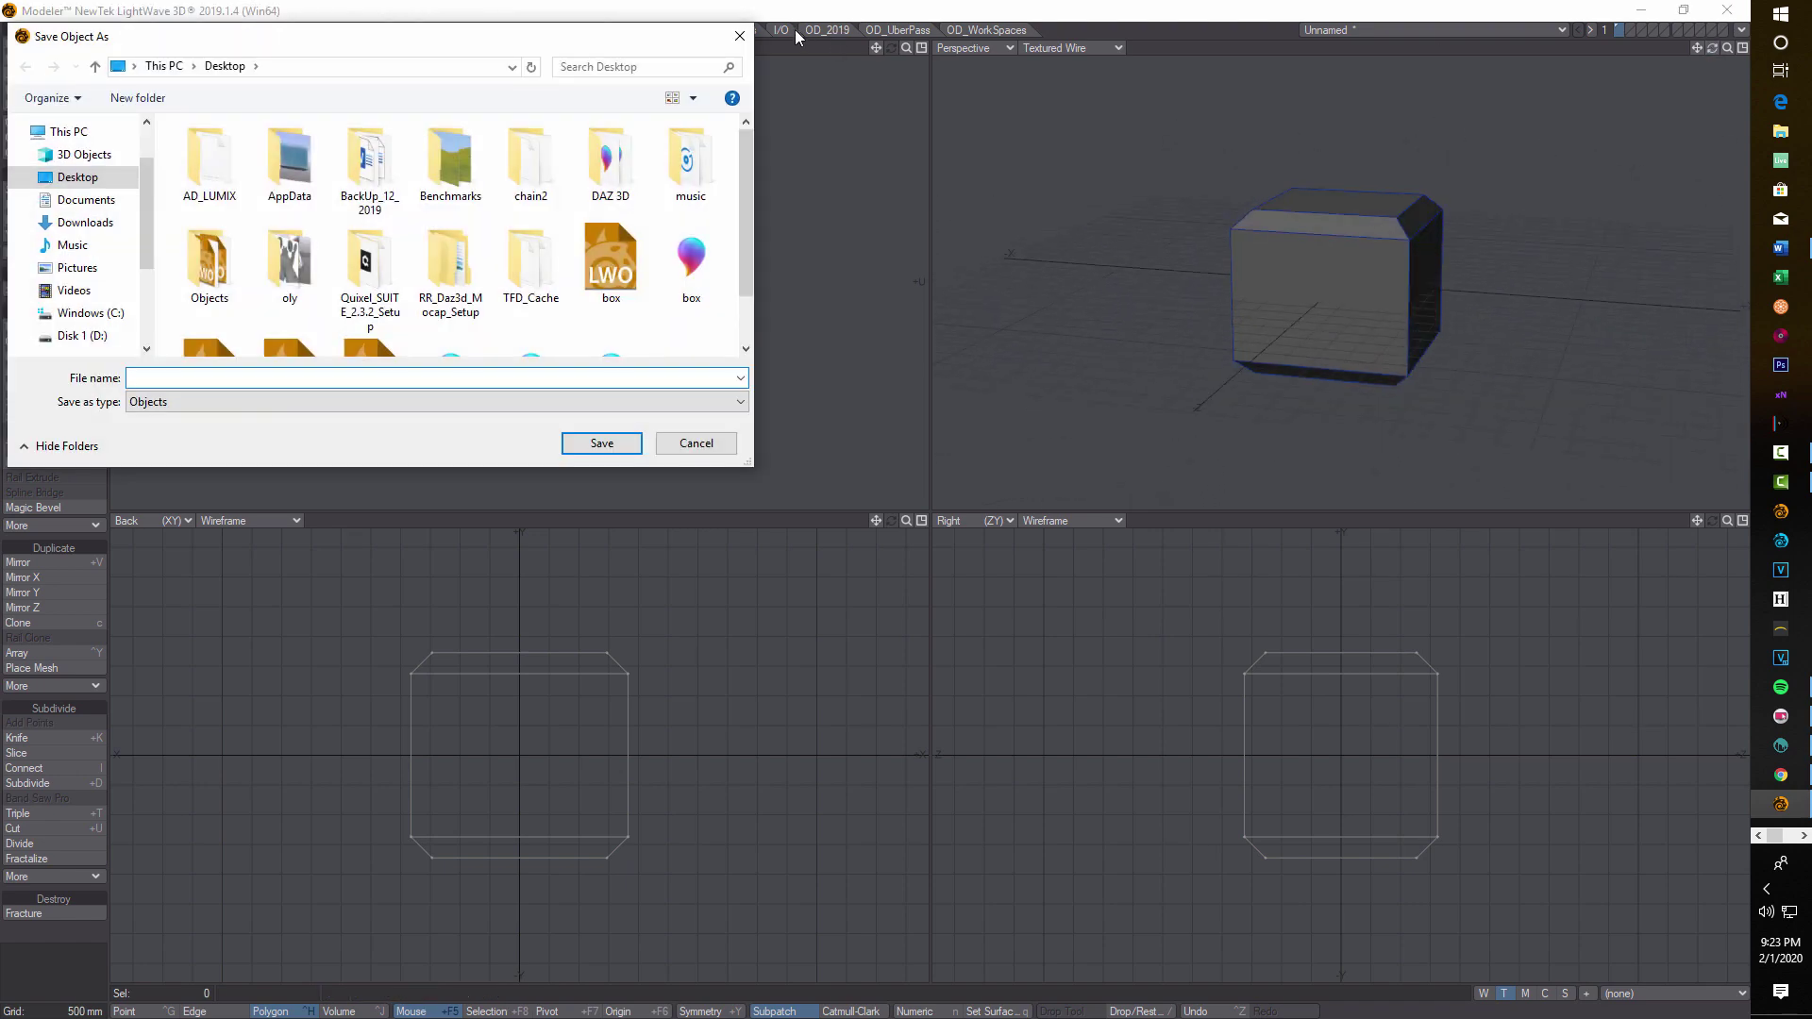
pyautogui.click(751, 32)
# - Export the chamfered box in LWO2 (LW2015) format to the Desktop as Box_test4
pyautogui.click(75, 79)
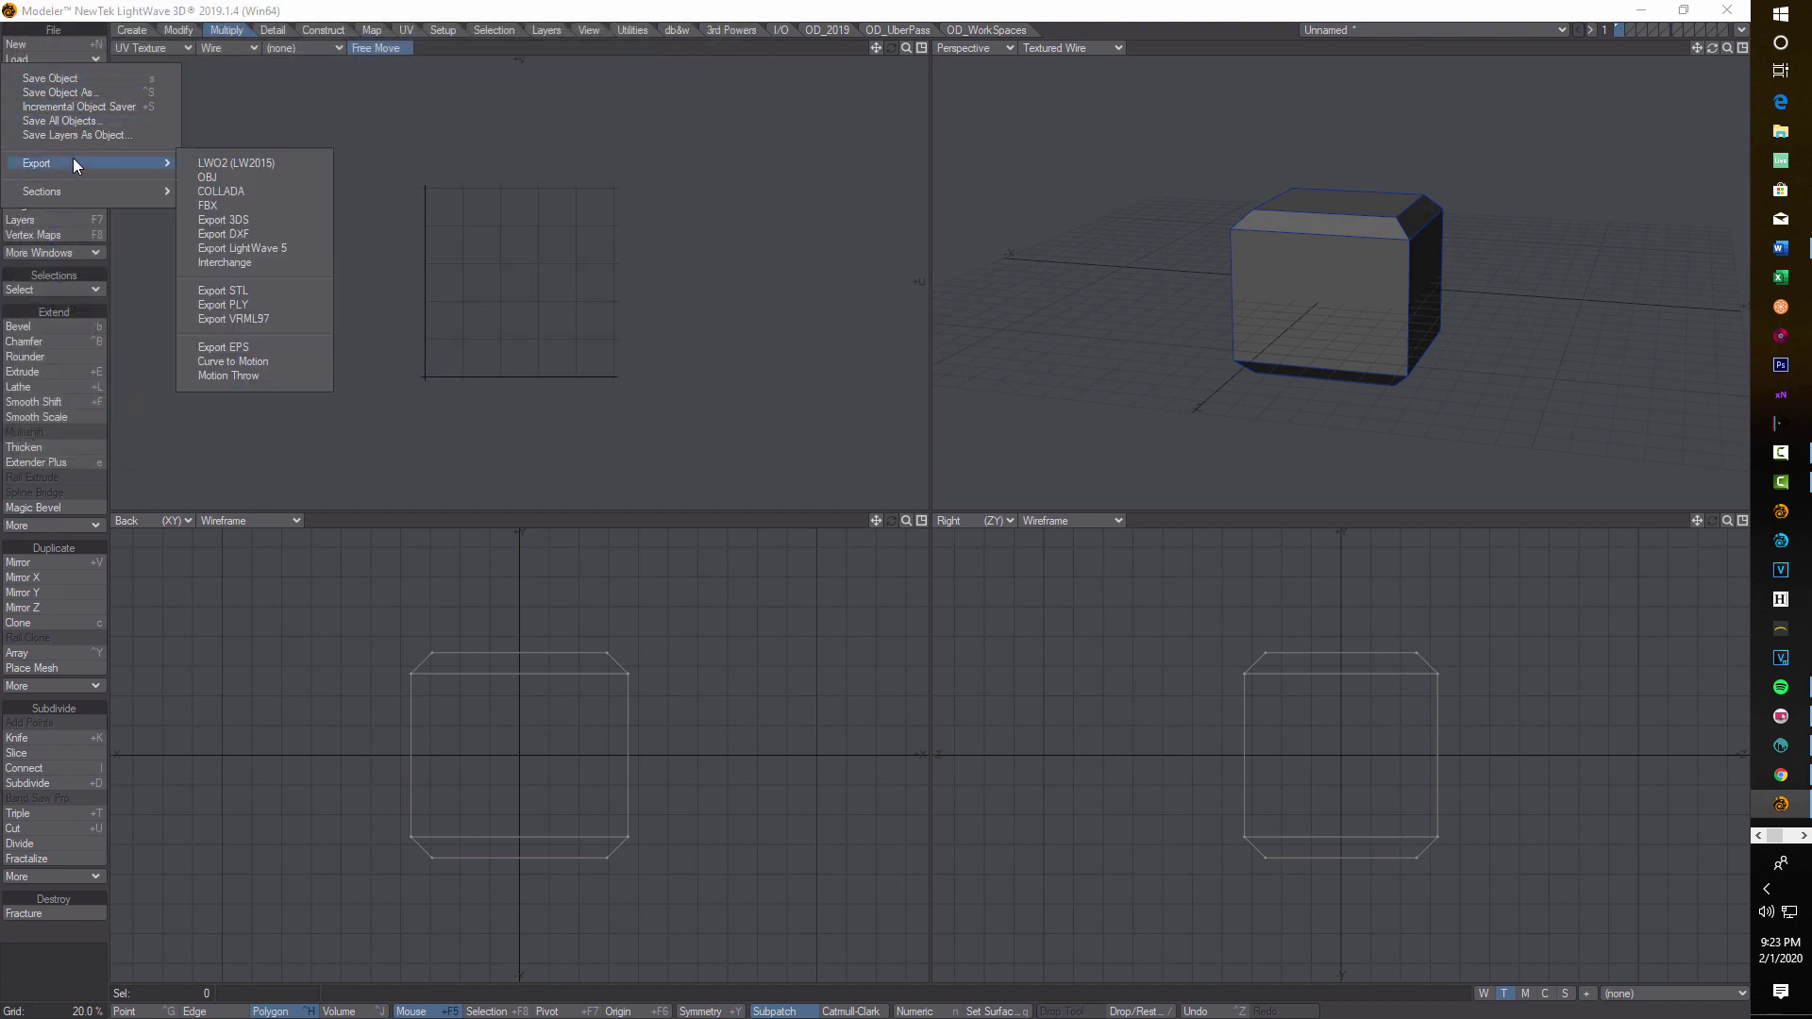
pyautogui.moveTo(49, 162)
pyautogui.click(257, 164)
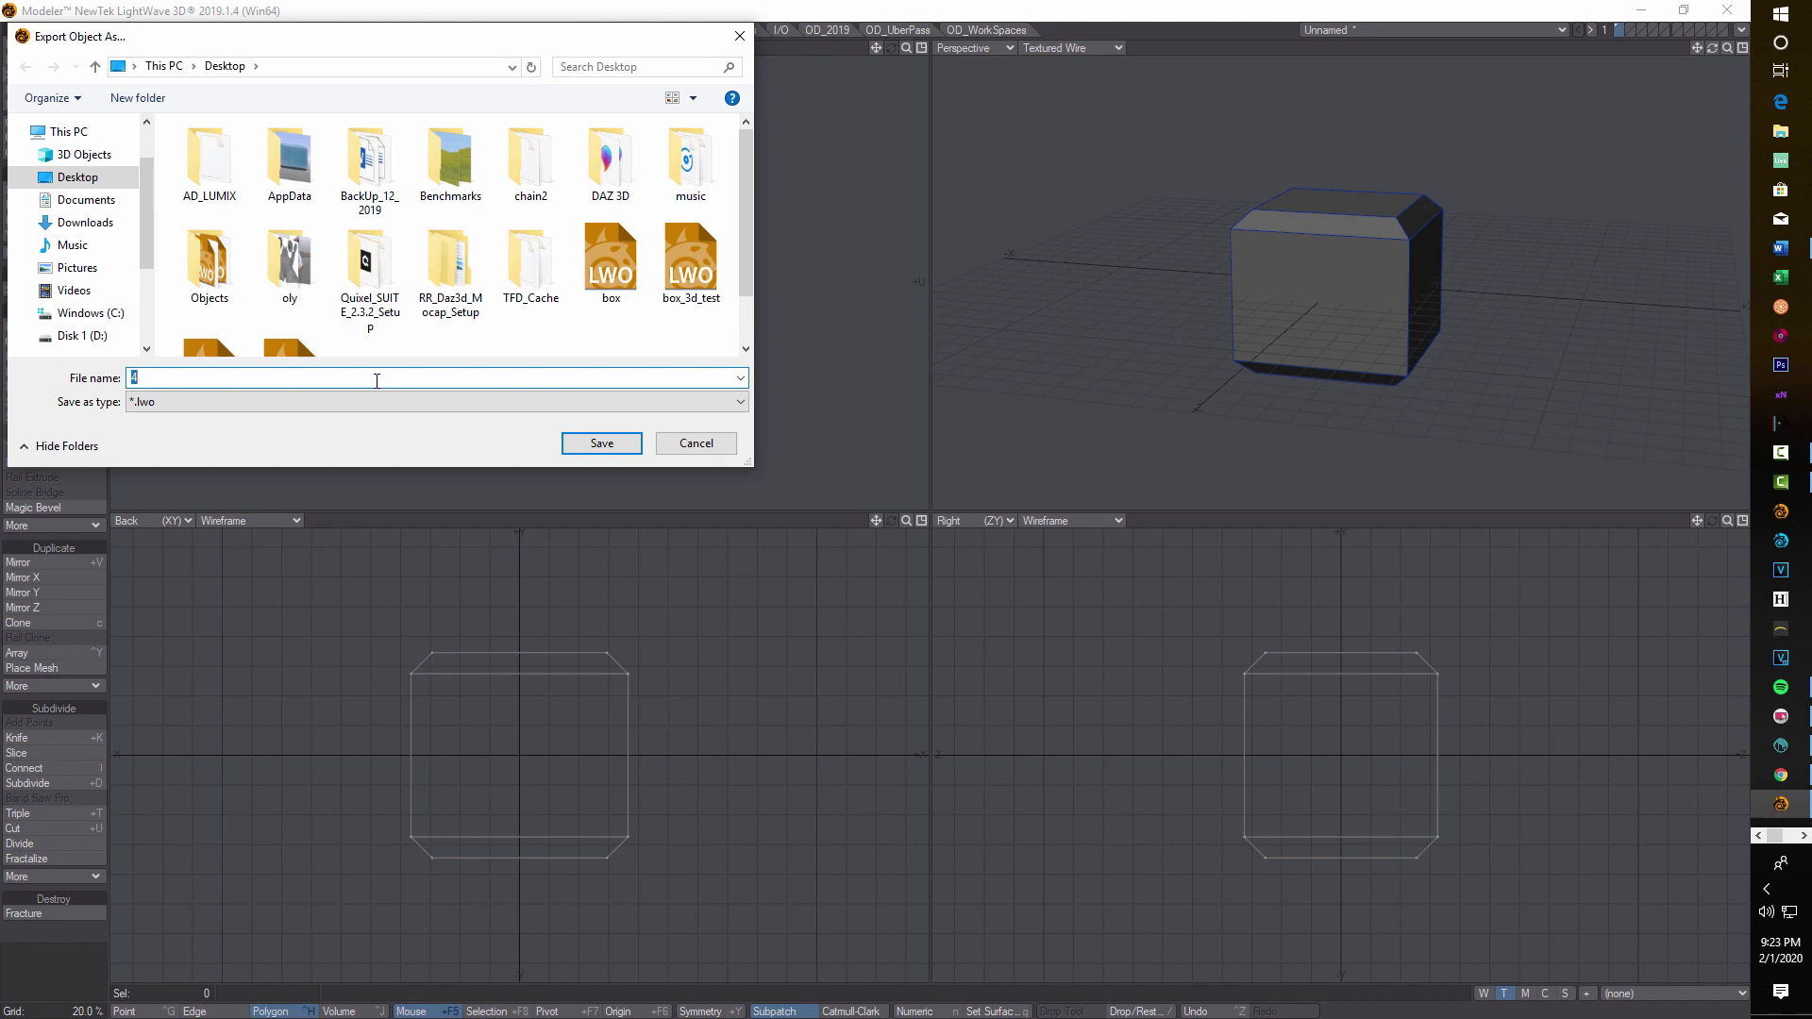
pyautogui.write('Box_test')
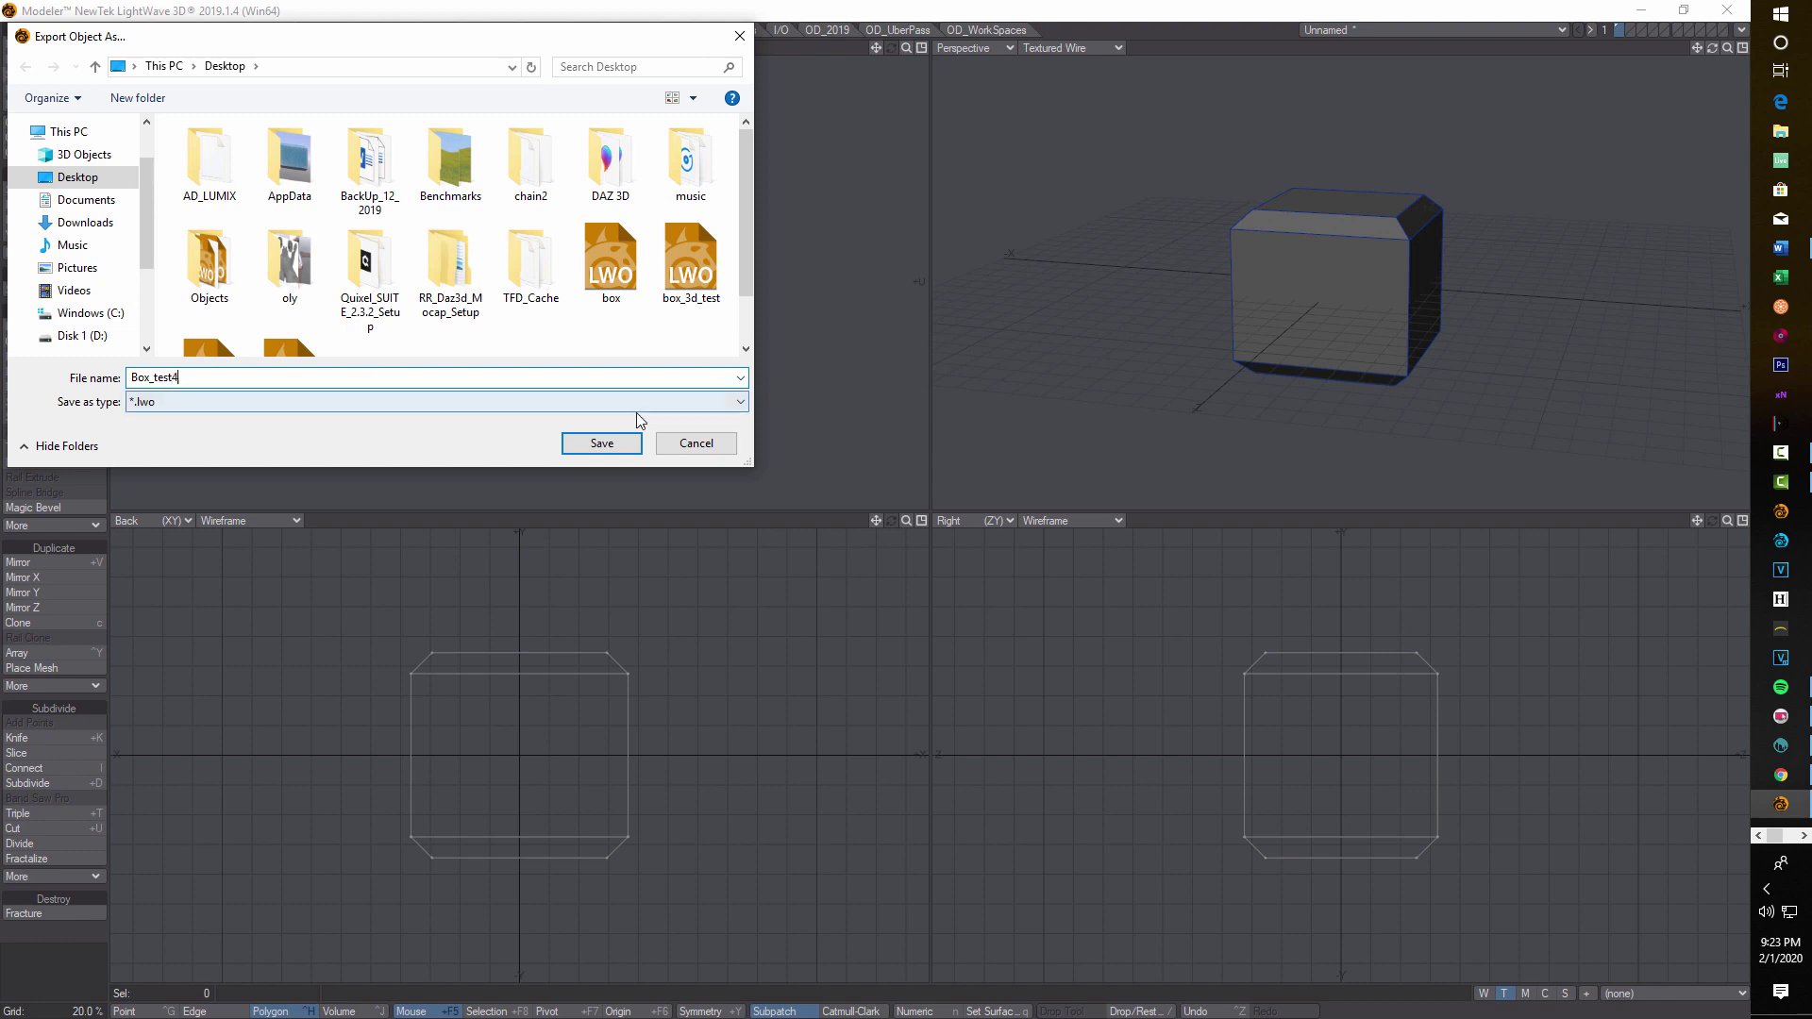
pyautogui.click(602, 443)
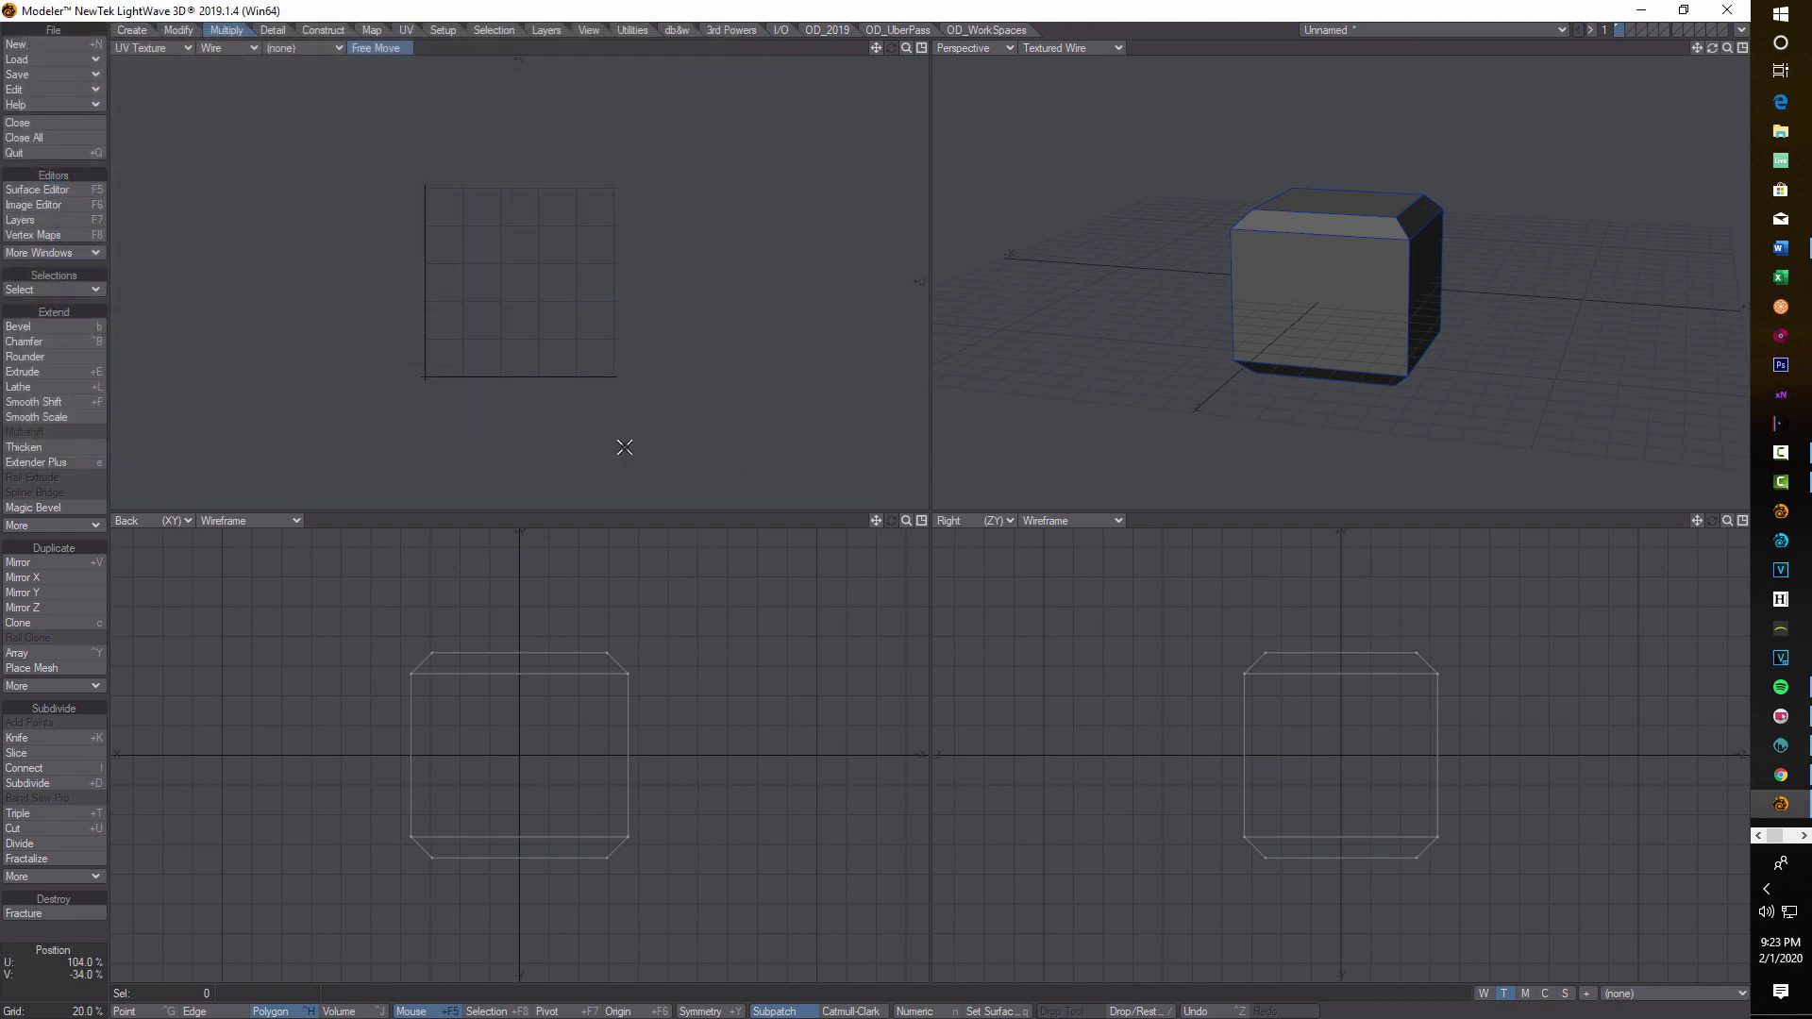
# - Switch to 3D-Coat and dismiss its start screen
pyautogui.click(1803, 835)
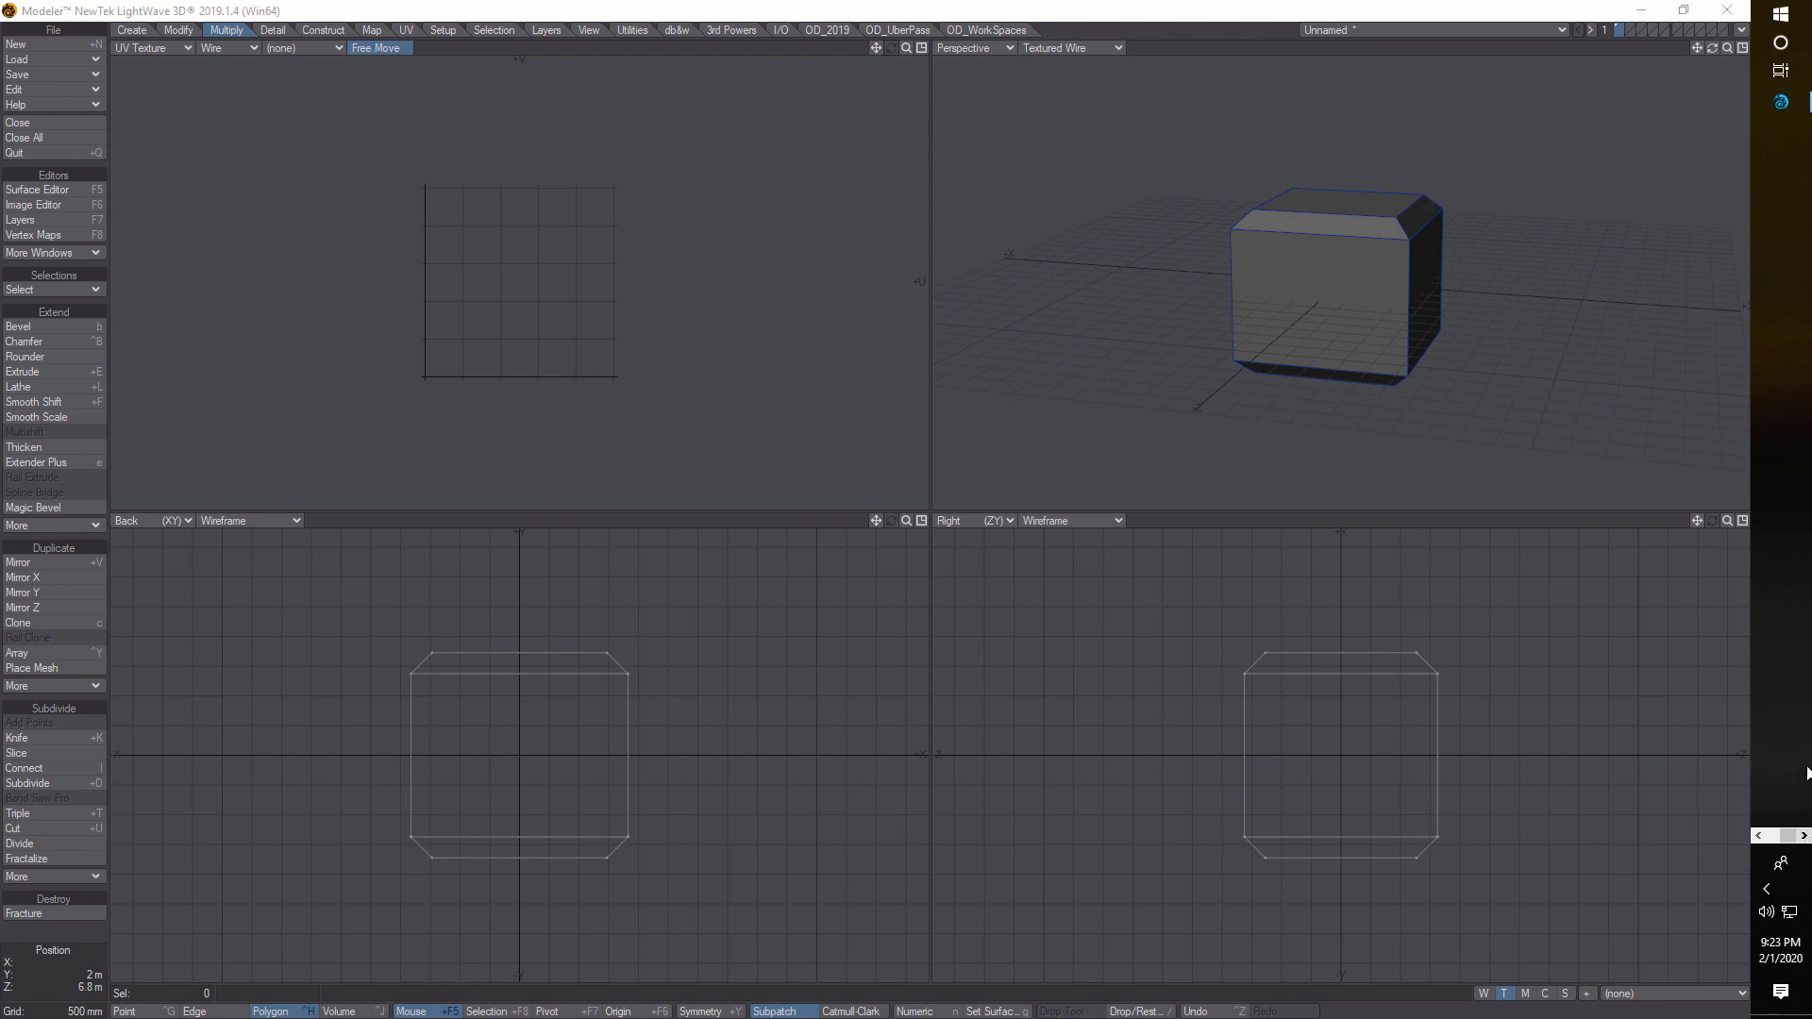
pyautogui.click(1758, 835)
pyautogui.click(1784, 750)
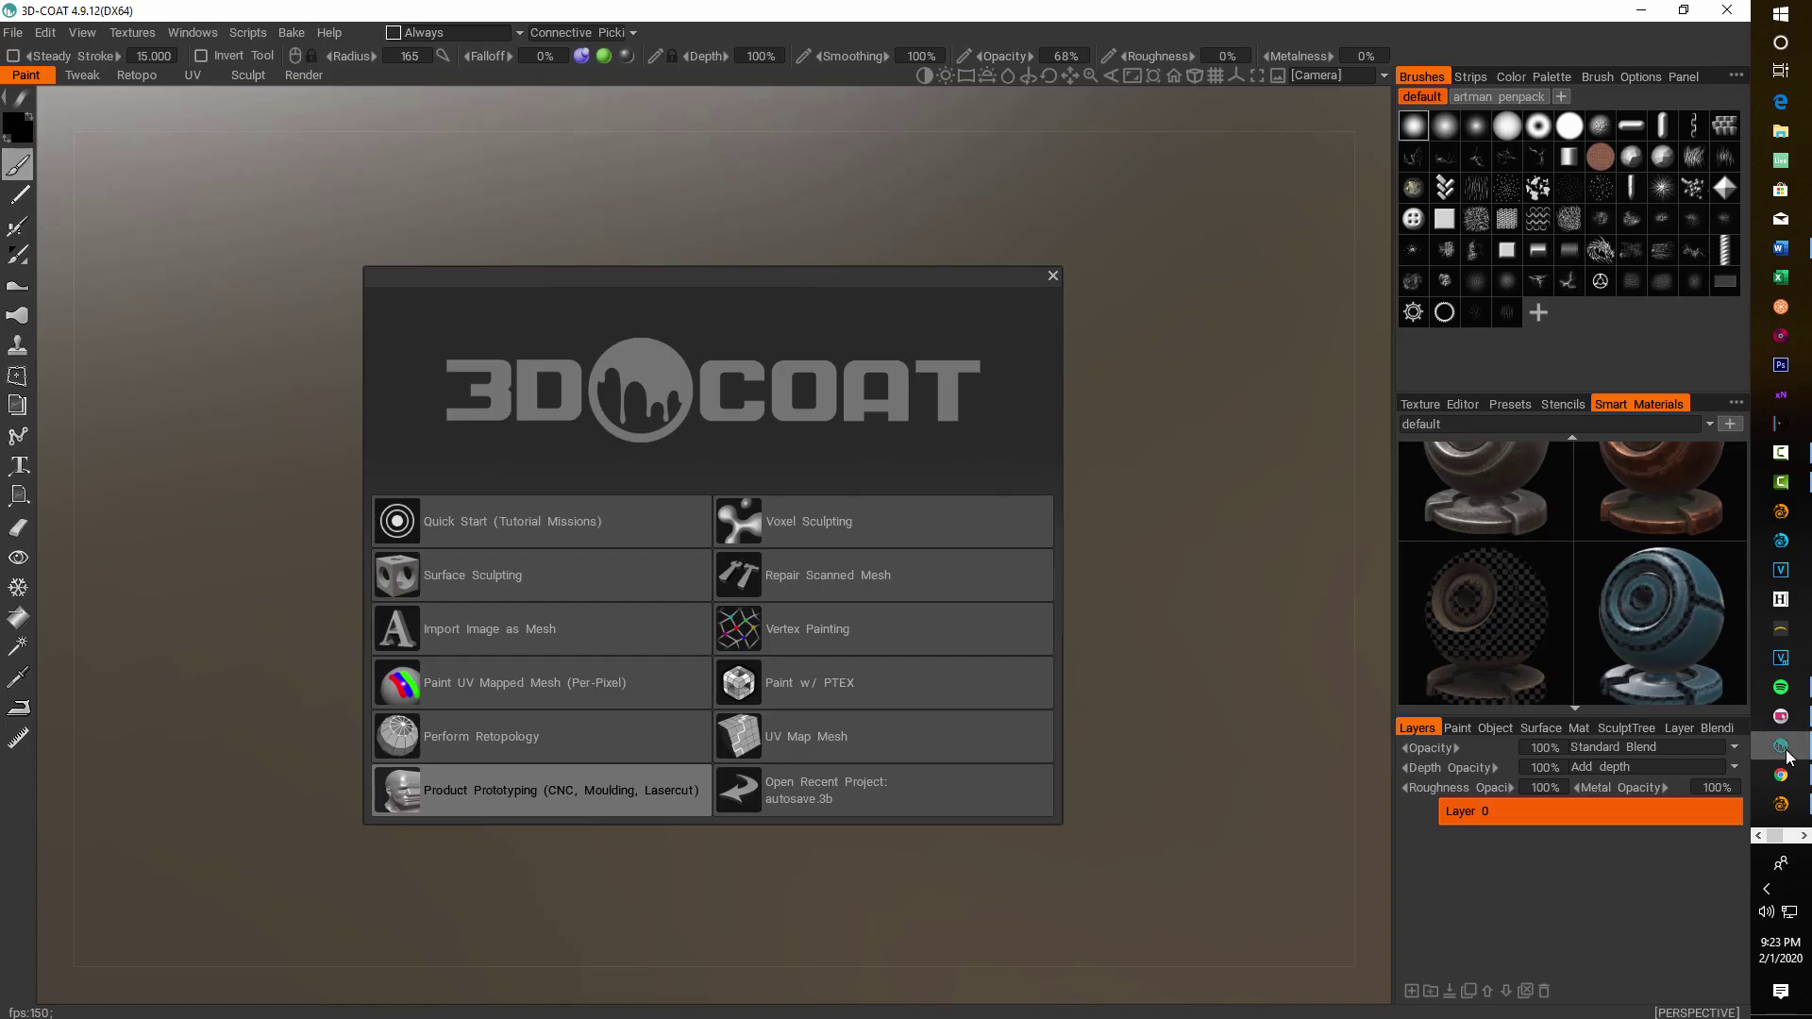
pyautogui.click(1052, 276)
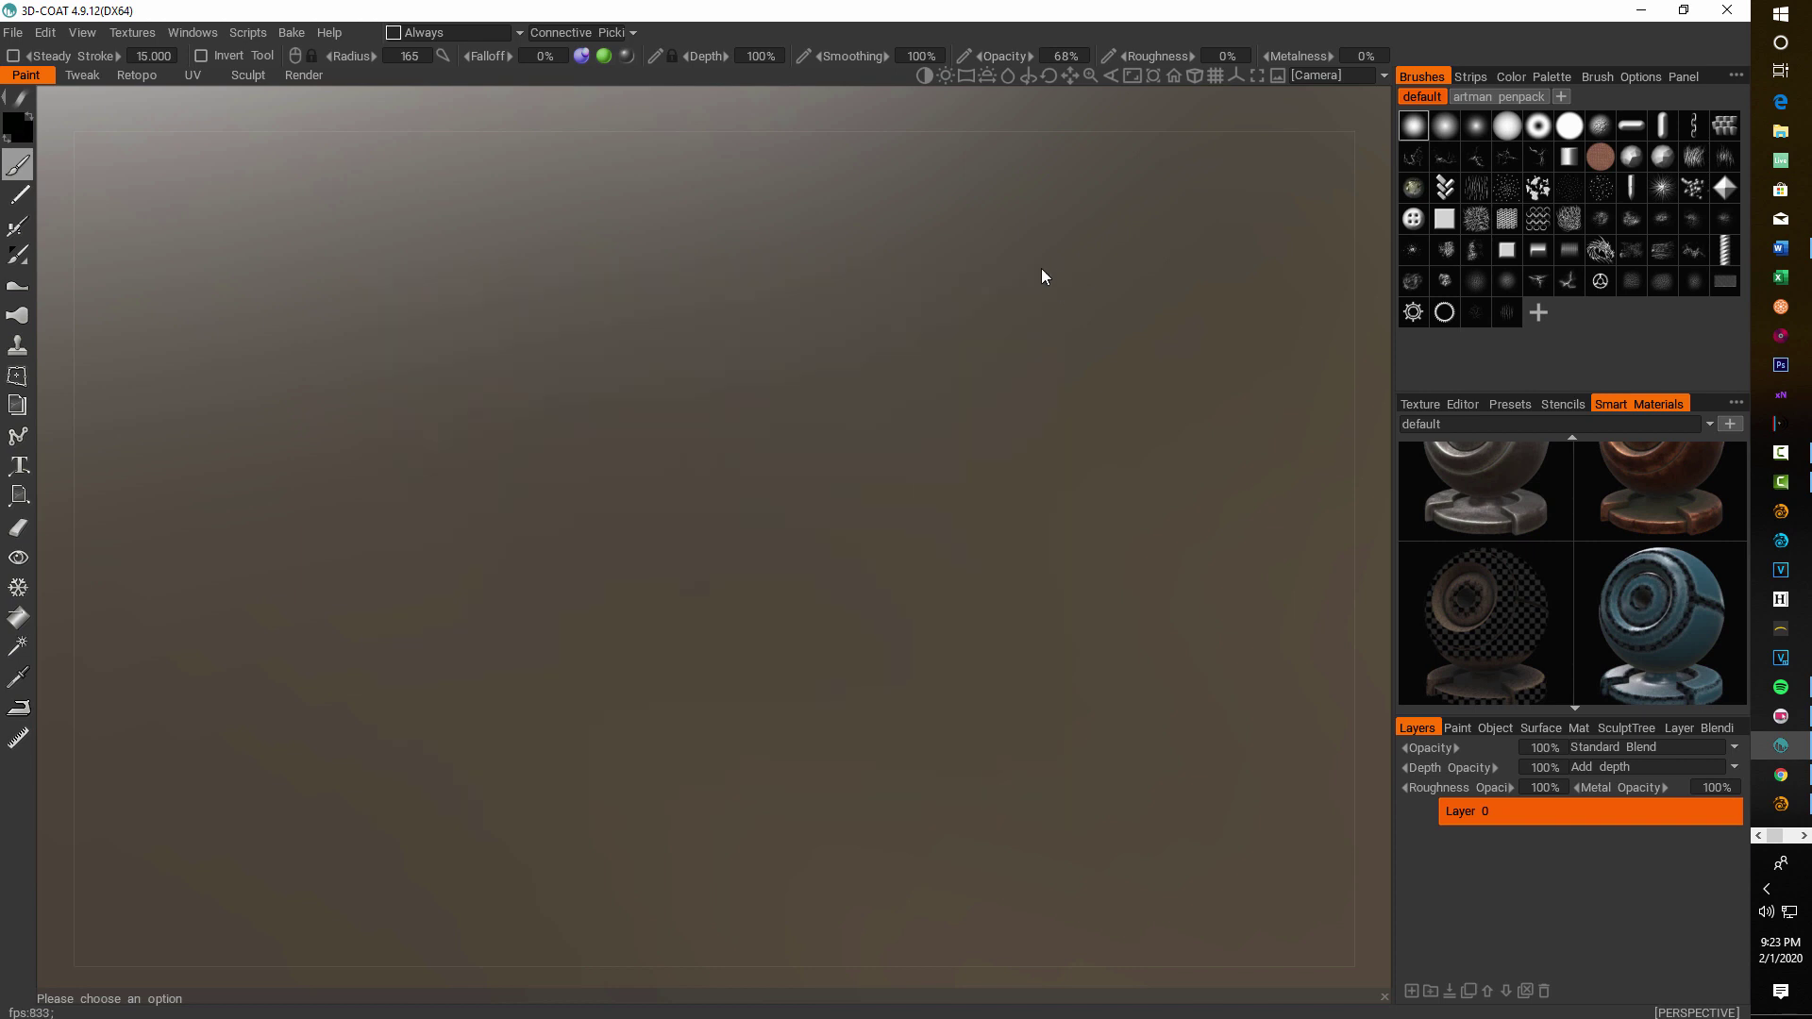
# - Import Box_test4 from the Desktop for per-pixel painting with Auto-Mapping, no smoothing and 2048 x 2048 textures
pyautogui.click(11, 33)
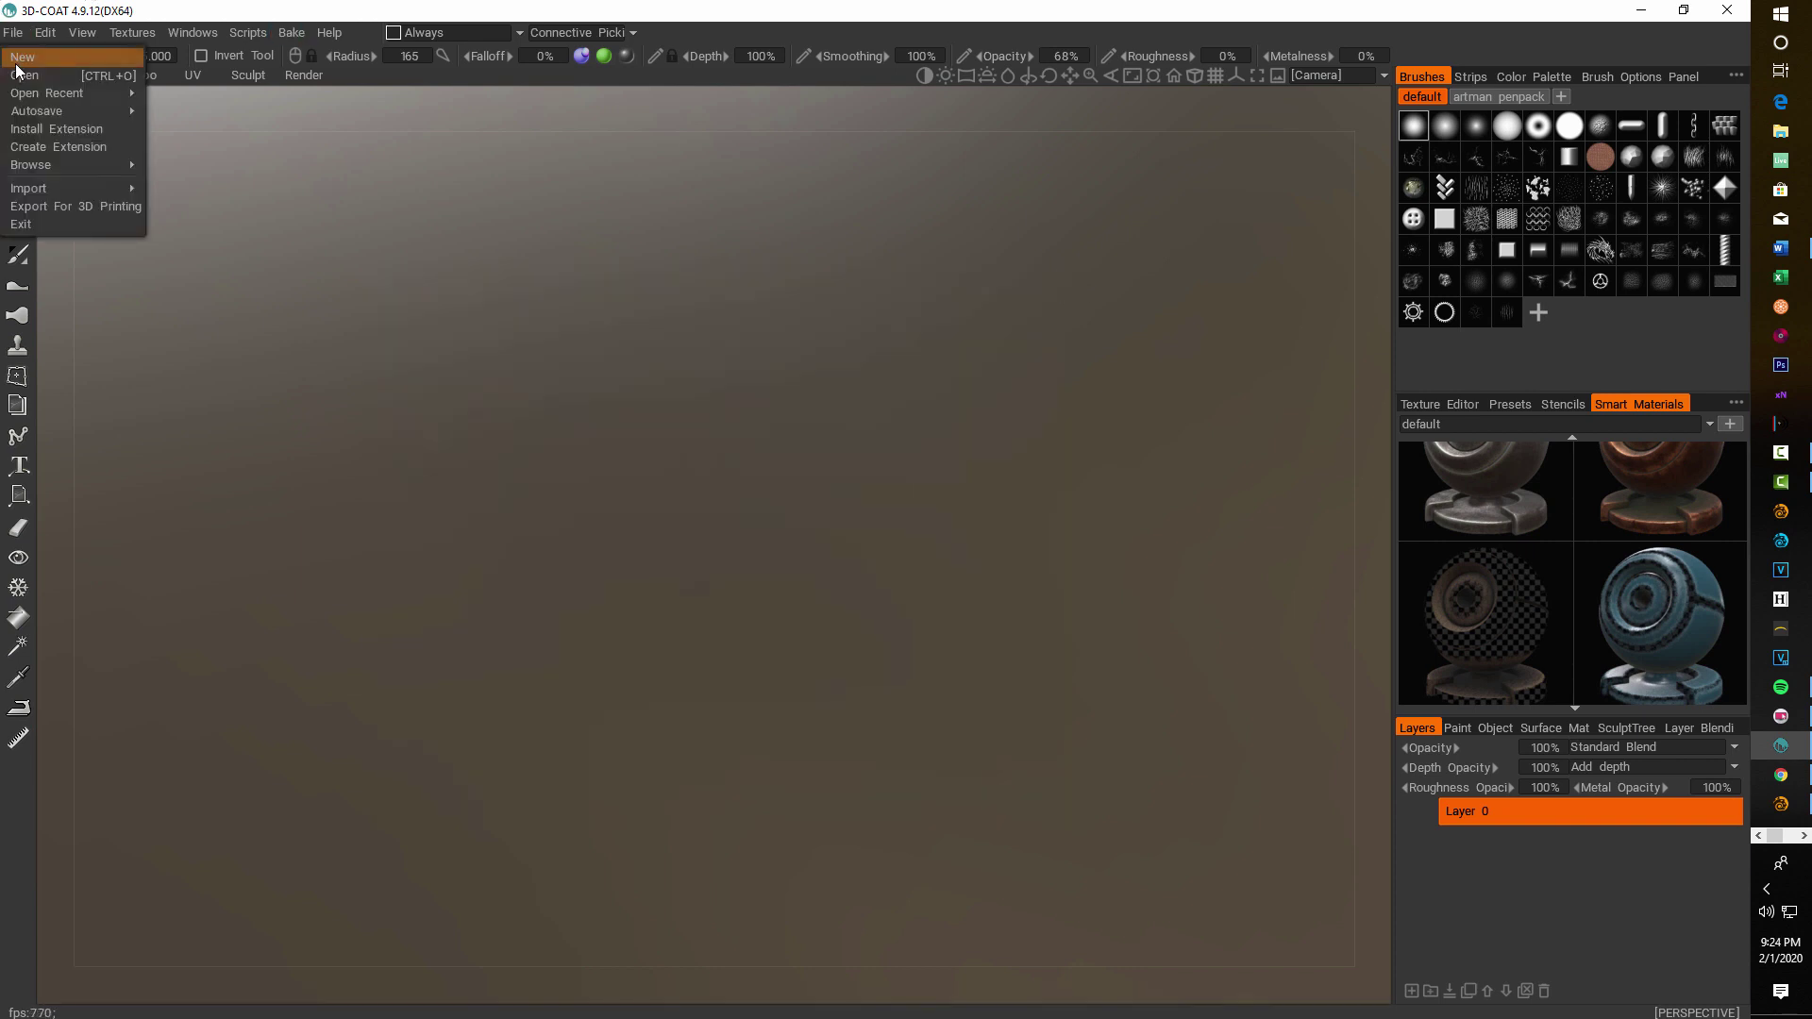
pyautogui.click(359, 194)
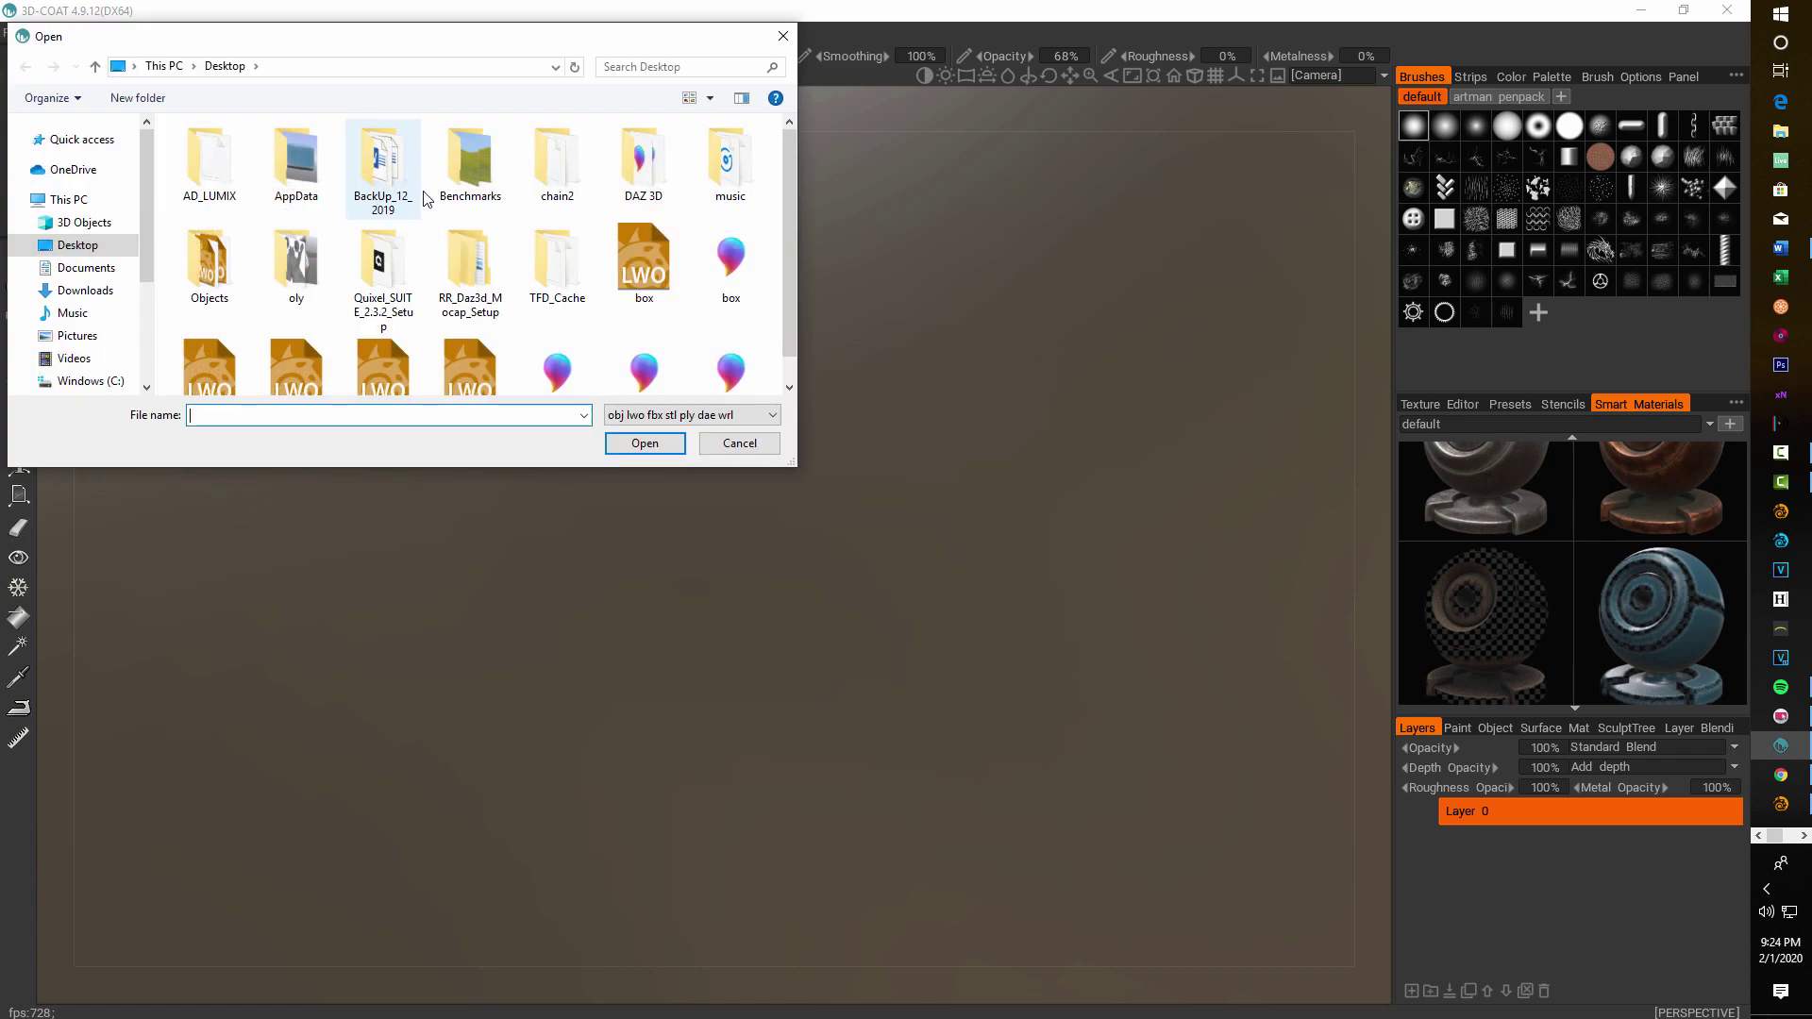
pyautogui.scroll(-1, 789, 212)
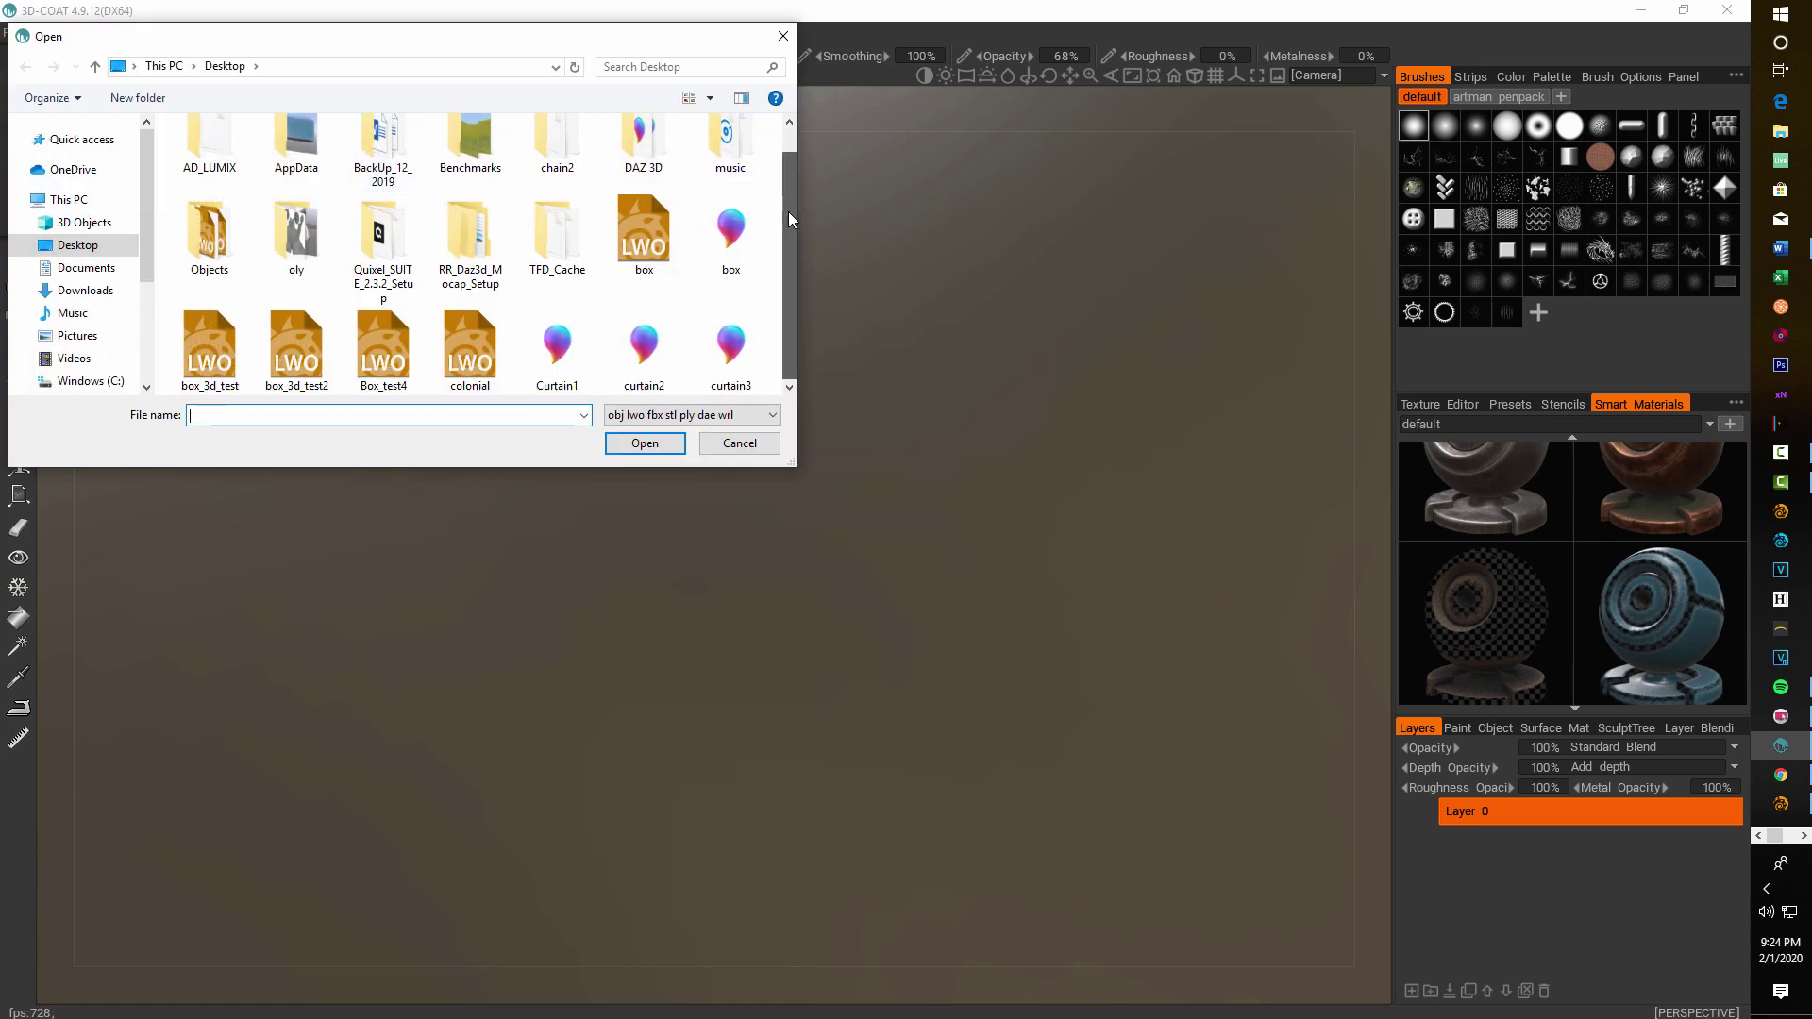
pyautogui.click(382, 349)
pyautogui.click(642, 443)
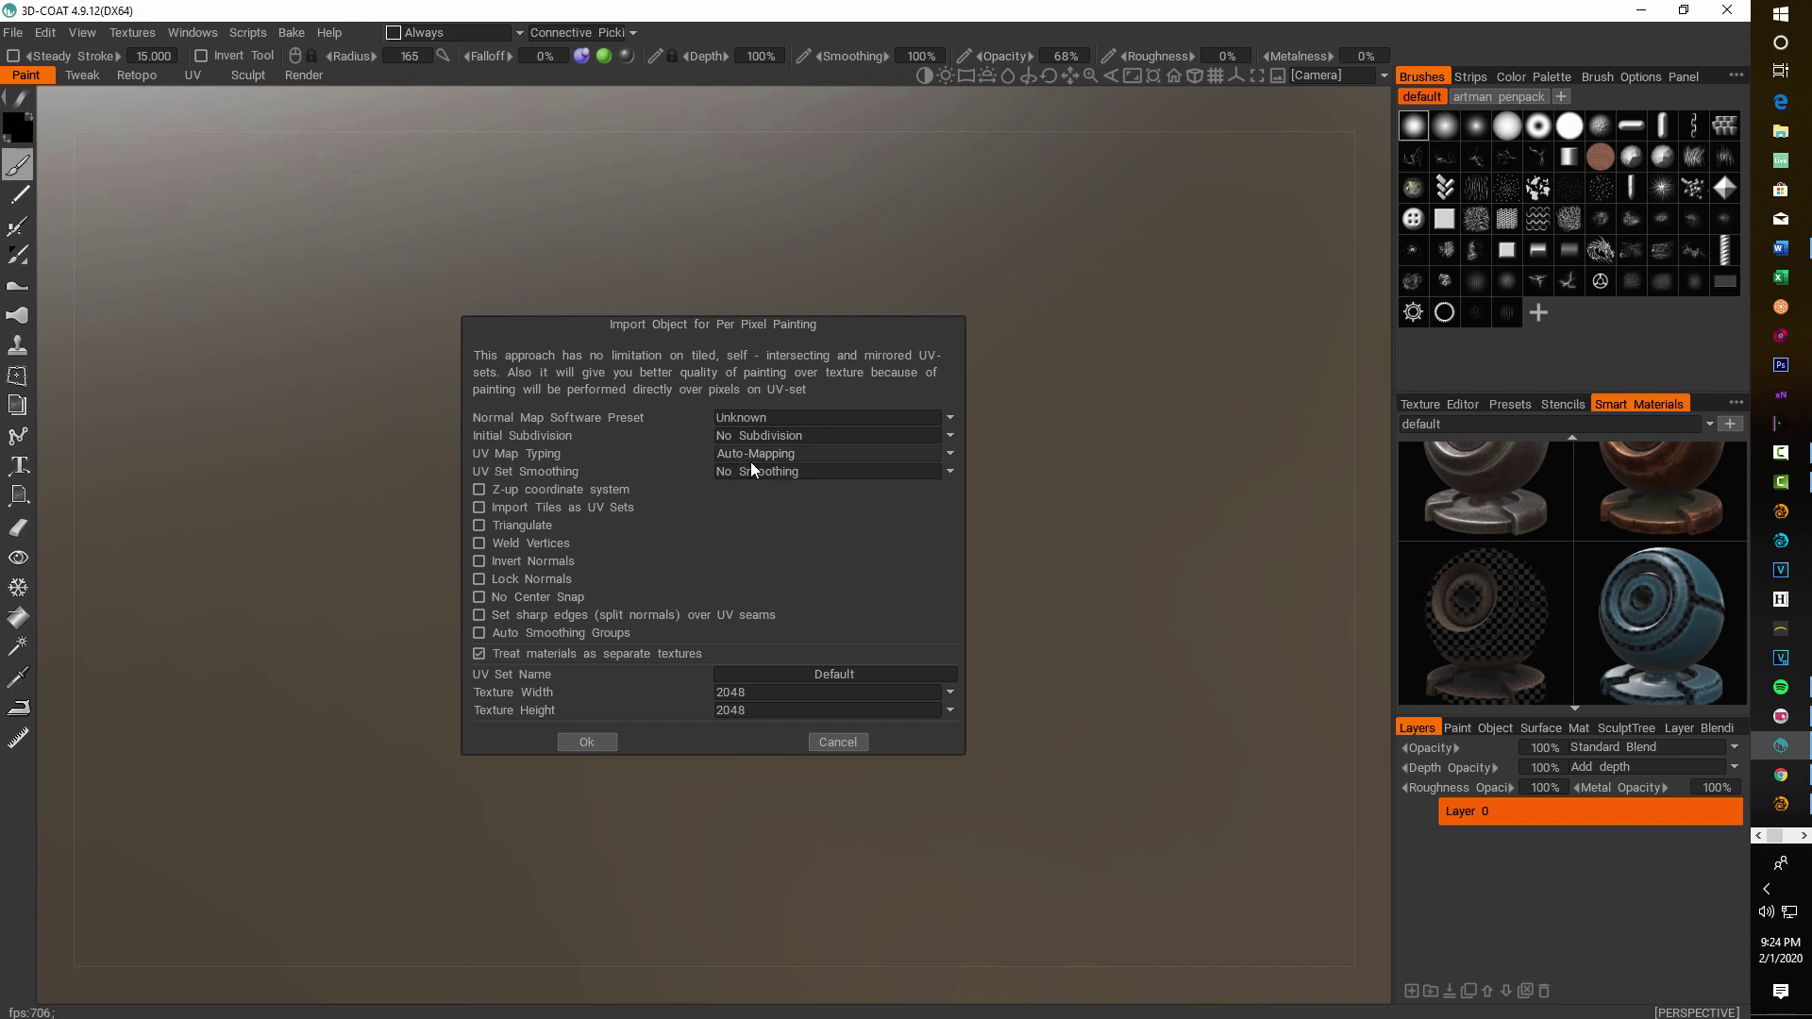
pyautogui.click(600, 744)
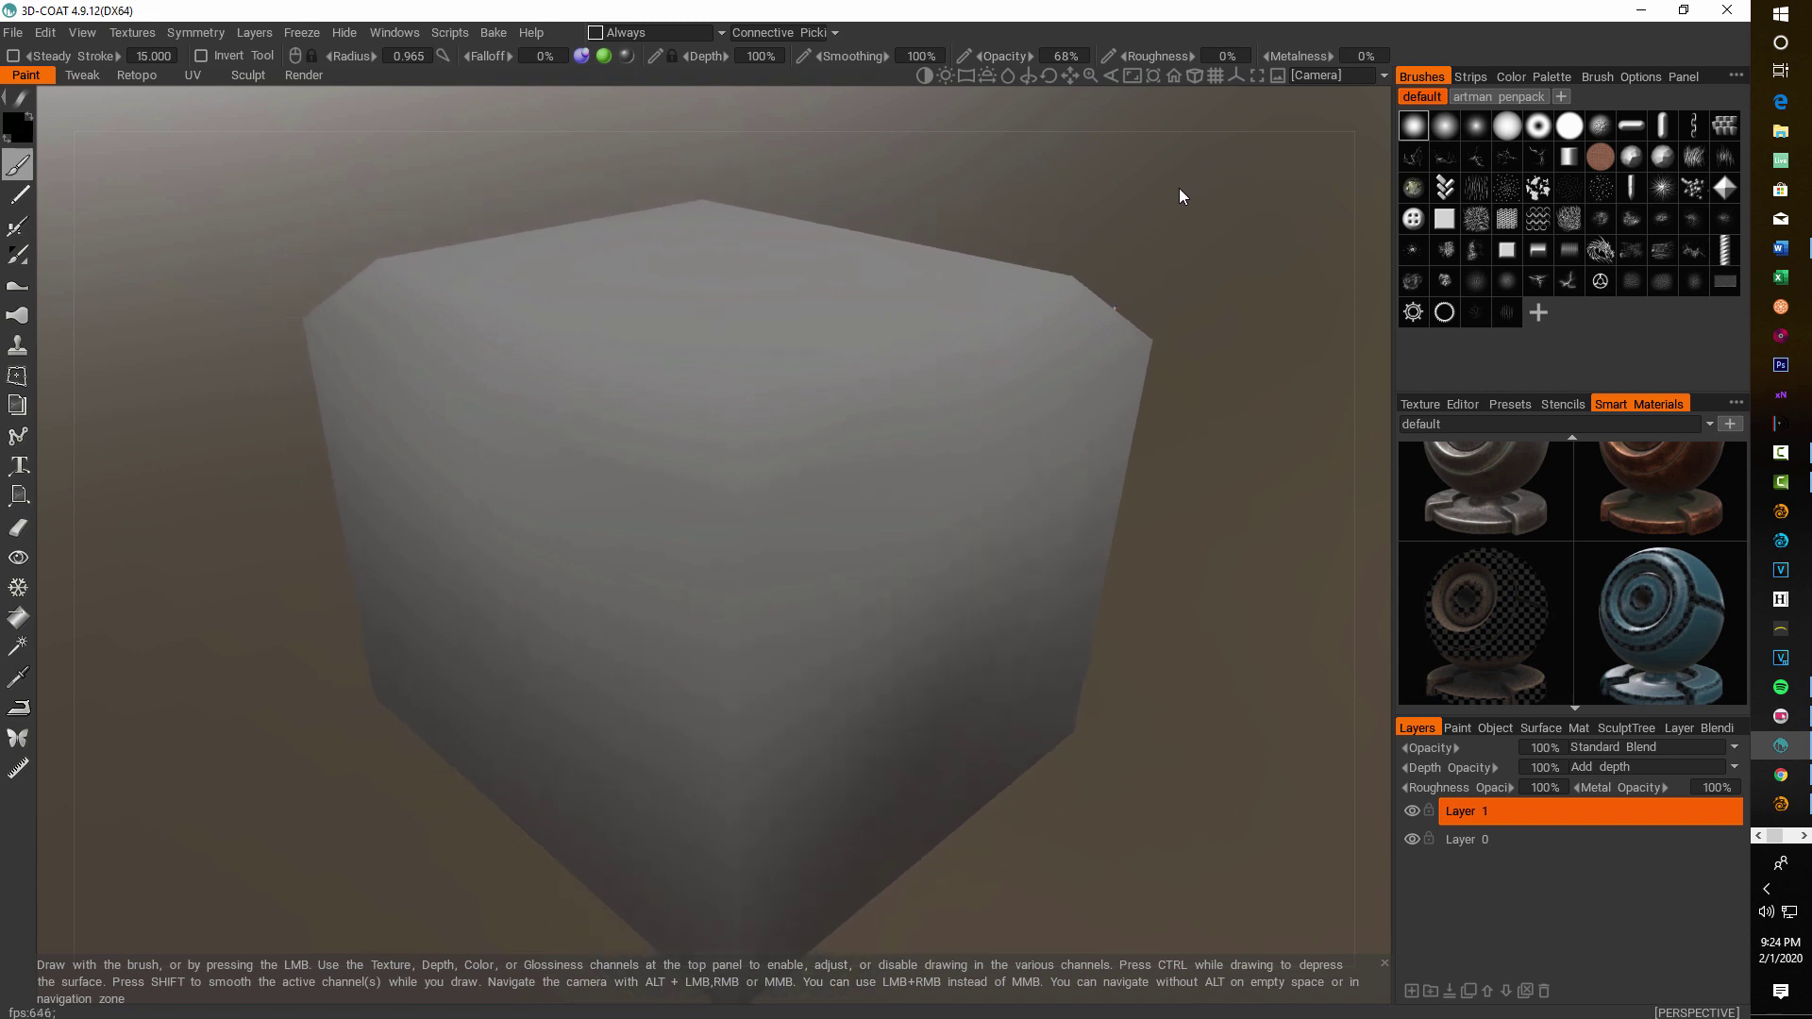
# - Check the imported box's islands in the UV room and apply the UV set
pyautogui.moveTo(1157, 203); pyautogui.dragTo(1051, 213, button='right')
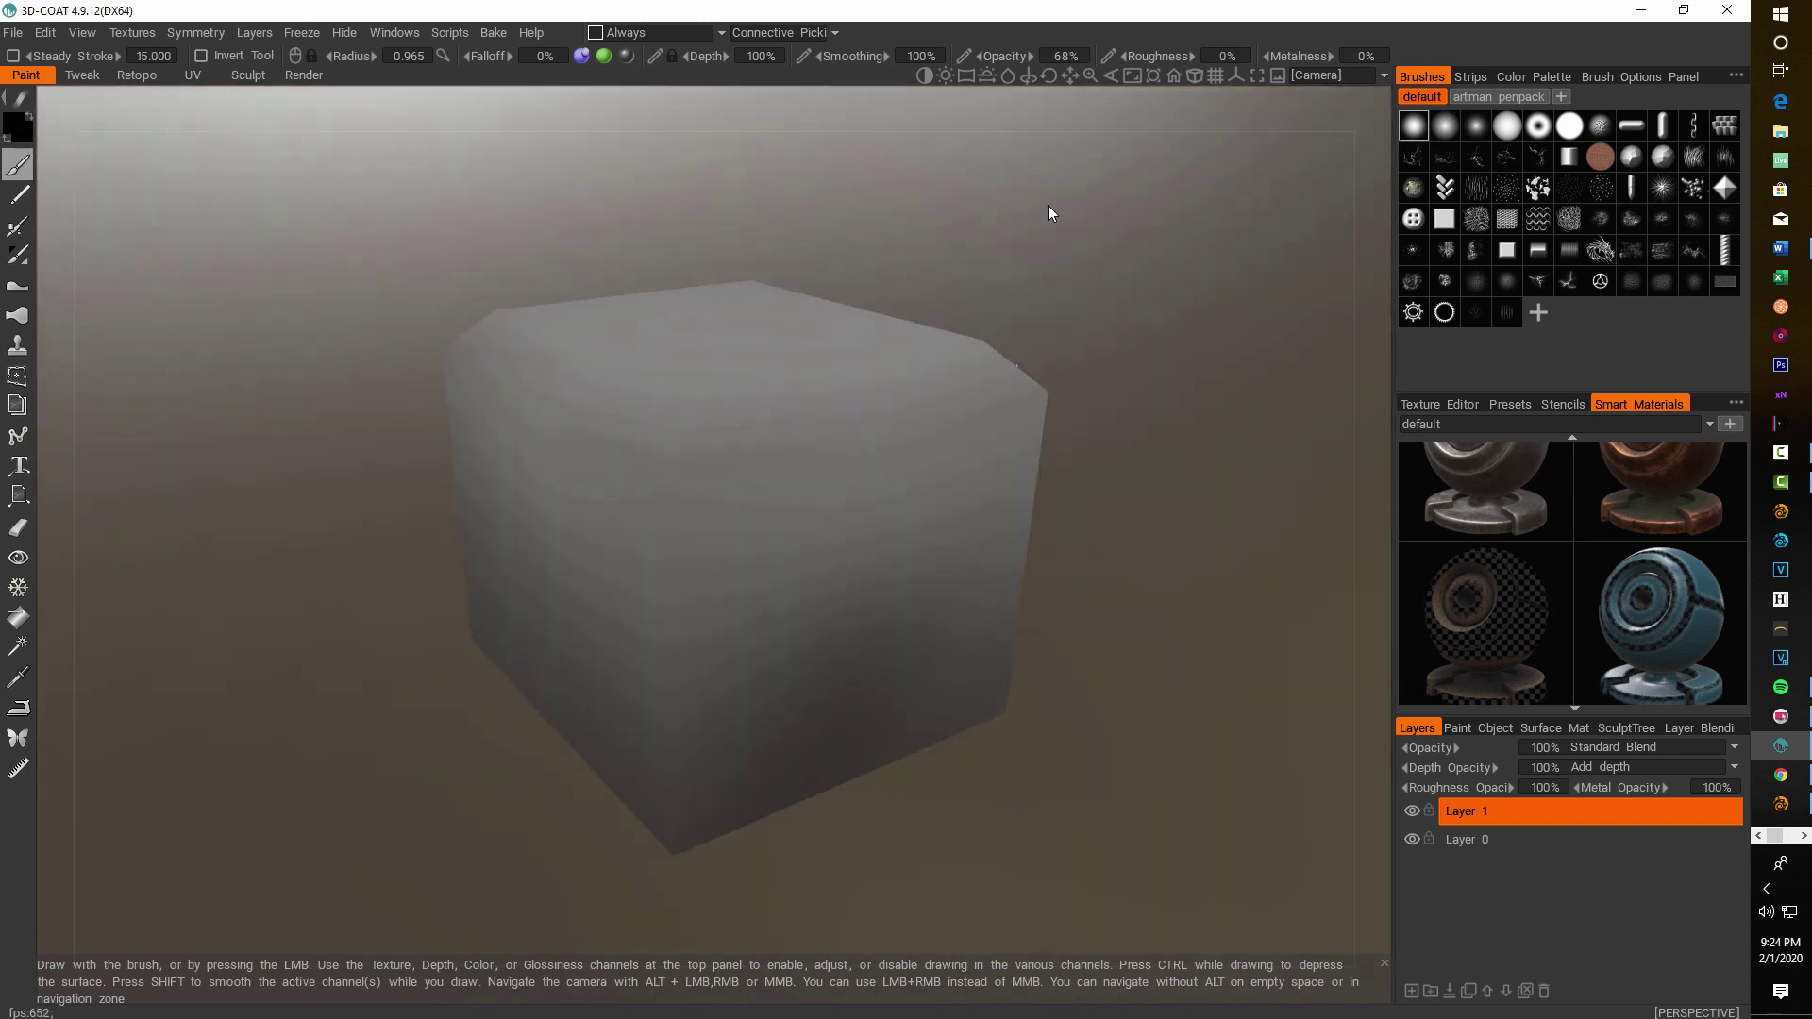
pyautogui.moveTo(1050, 212); pyautogui.dragTo(780, 232)
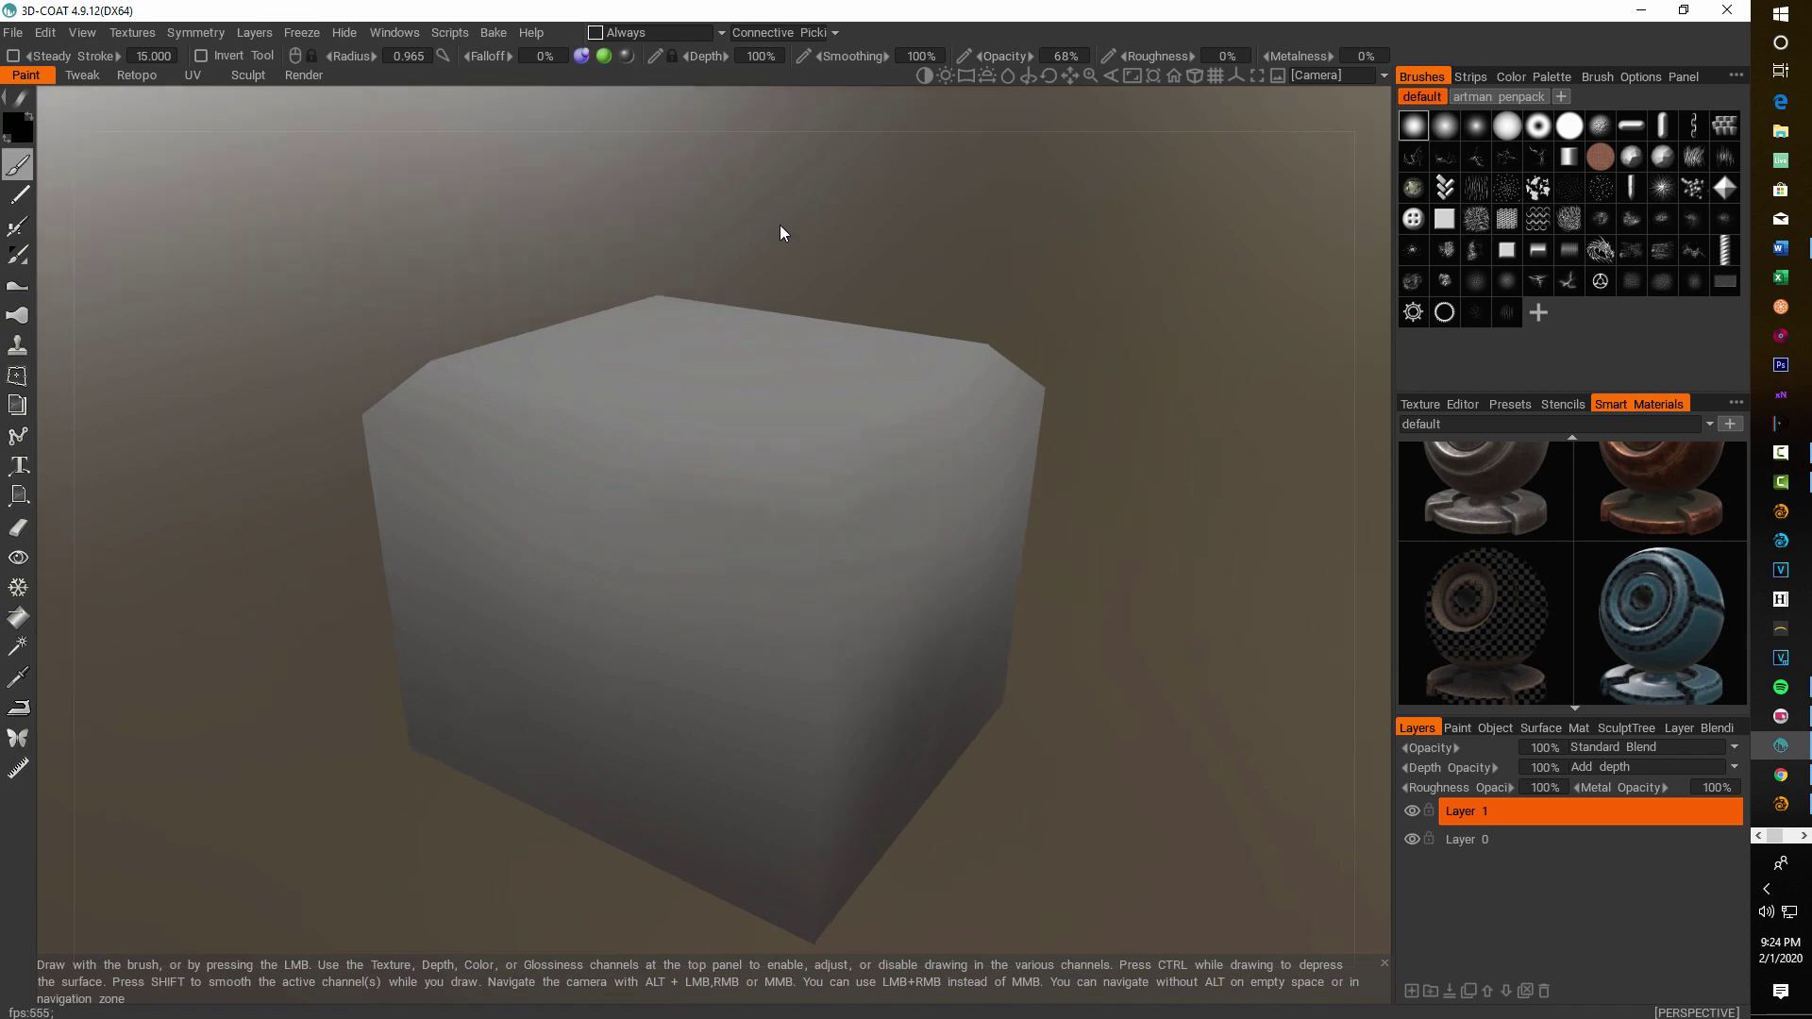
pyautogui.click(191, 76)
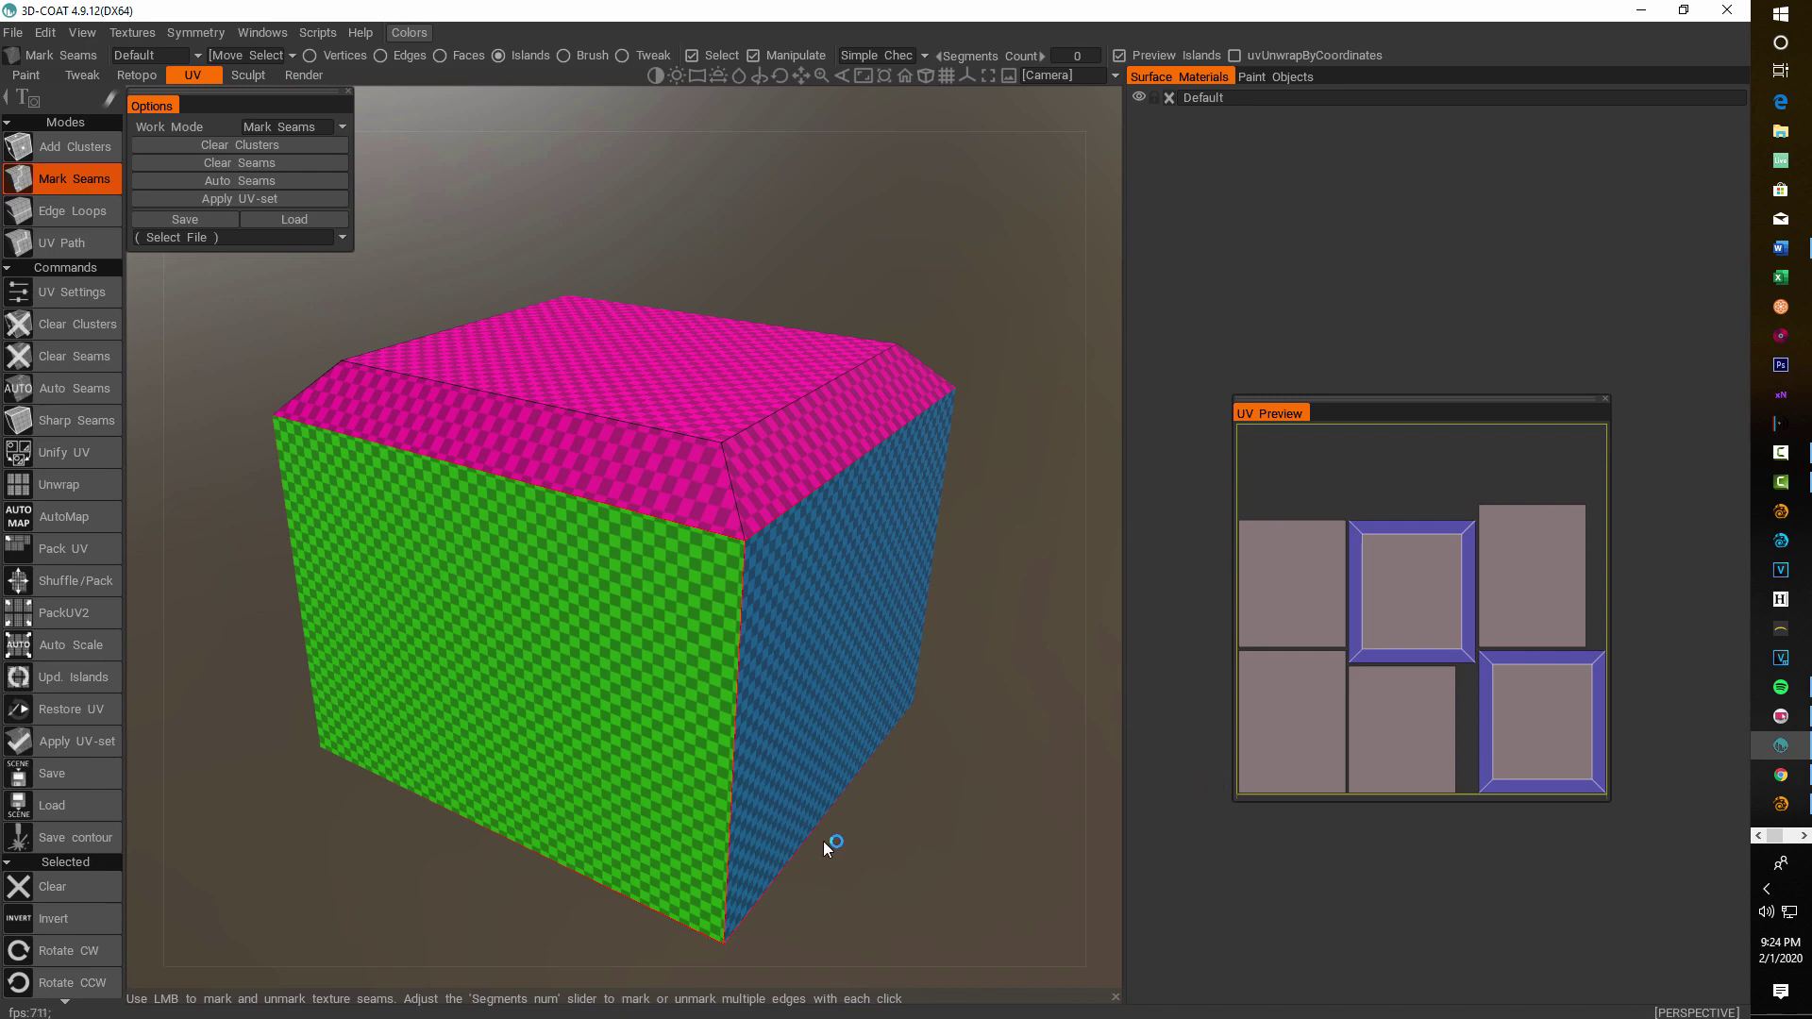
pyautogui.click(81, 741)
pyautogui.click(497, 576)
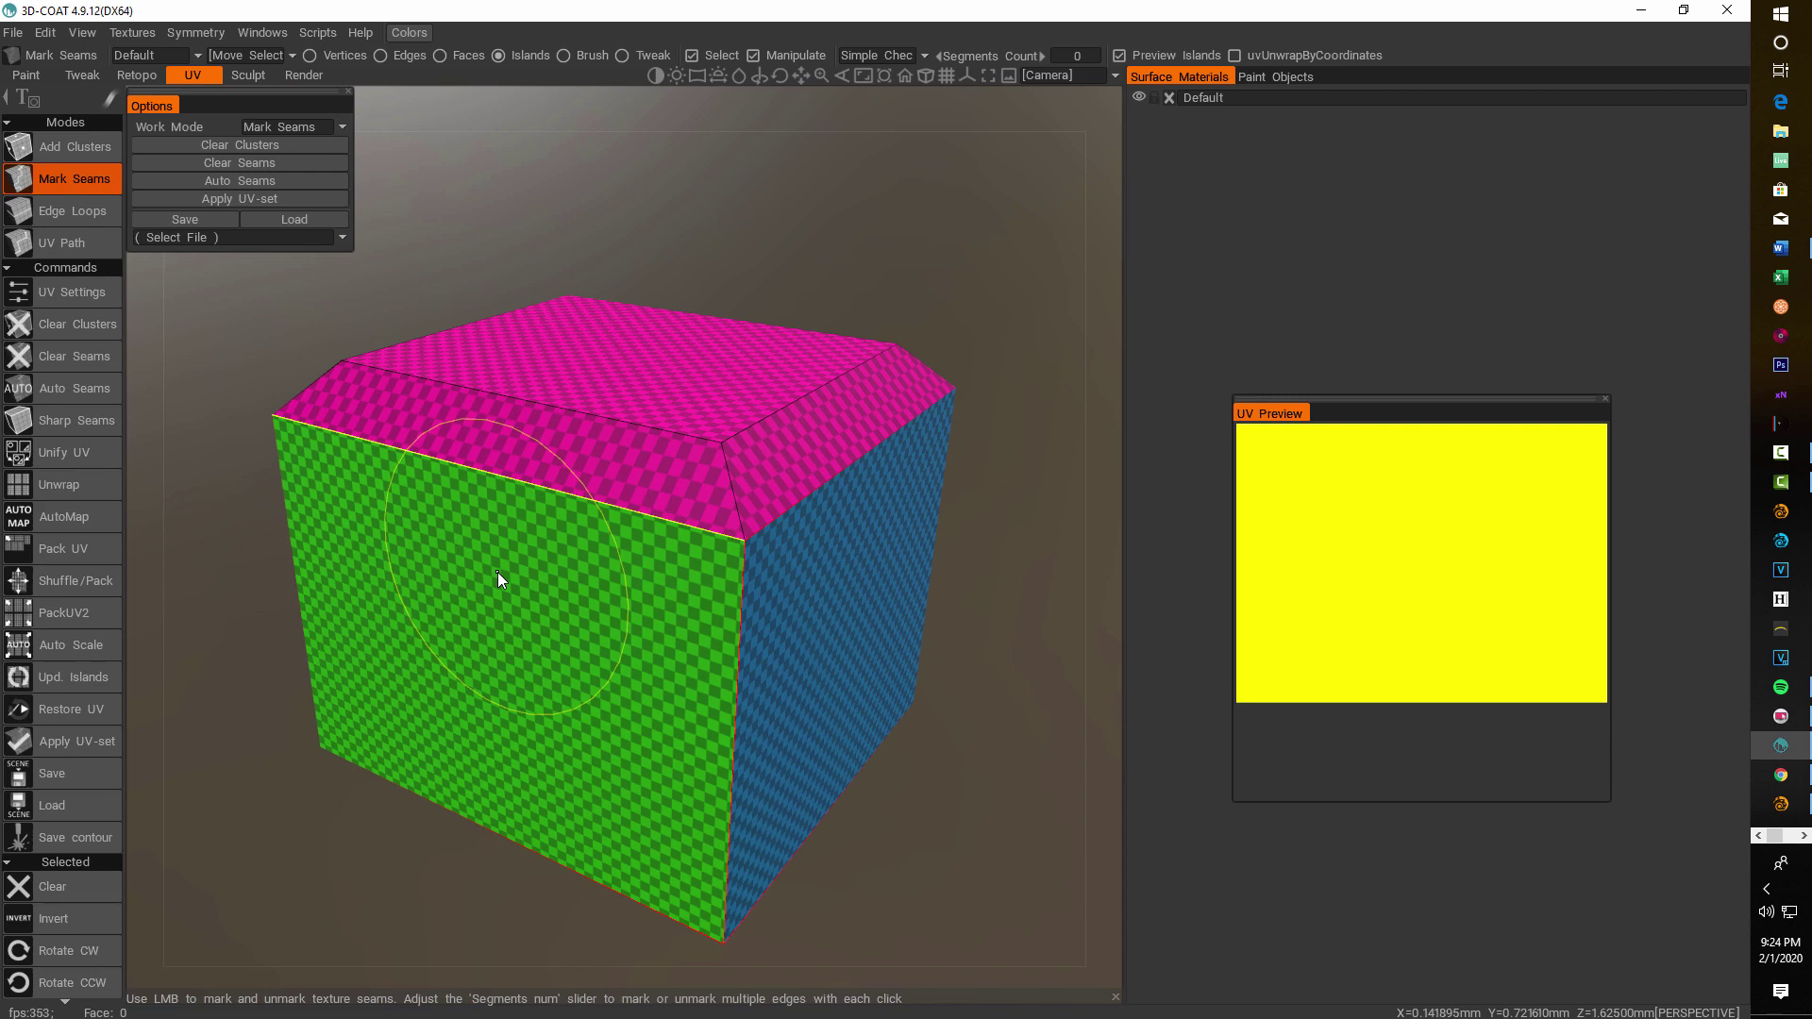
# - Switch to the Paint room and choose the metal_light smart material for painting
pyautogui.click(30, 77)
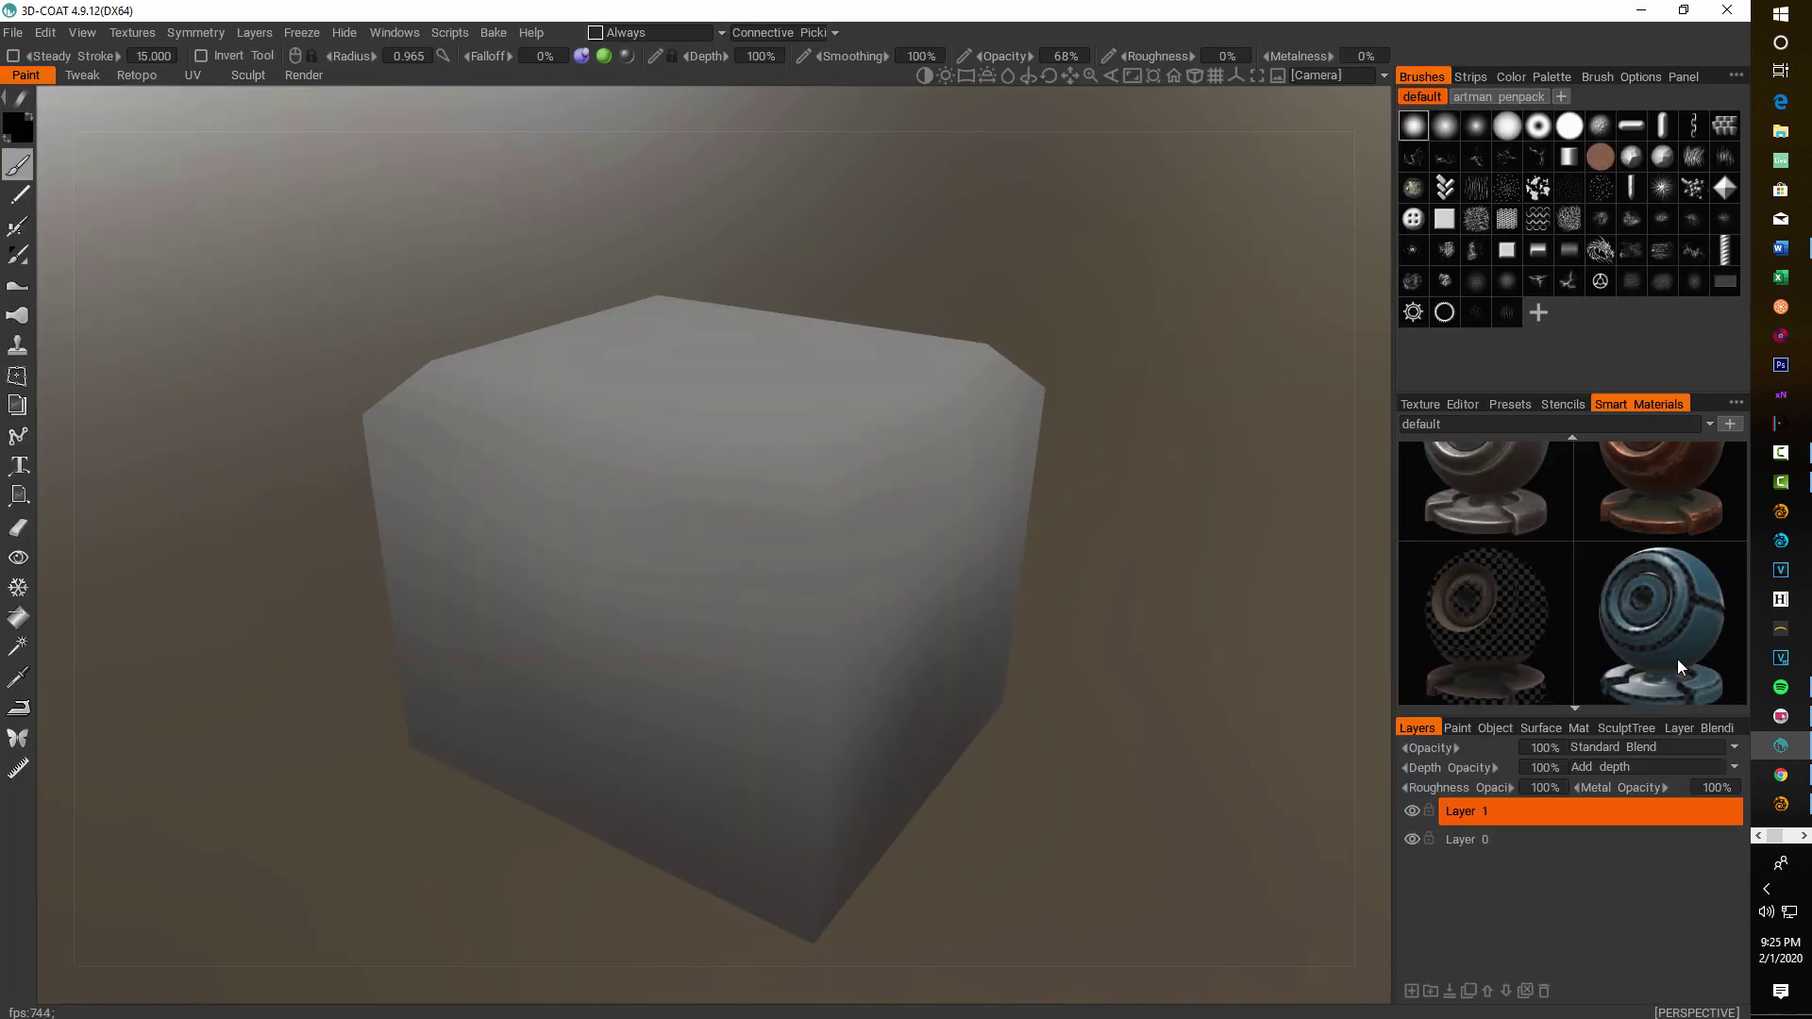
pyautogui.moveTo(1666, 623)
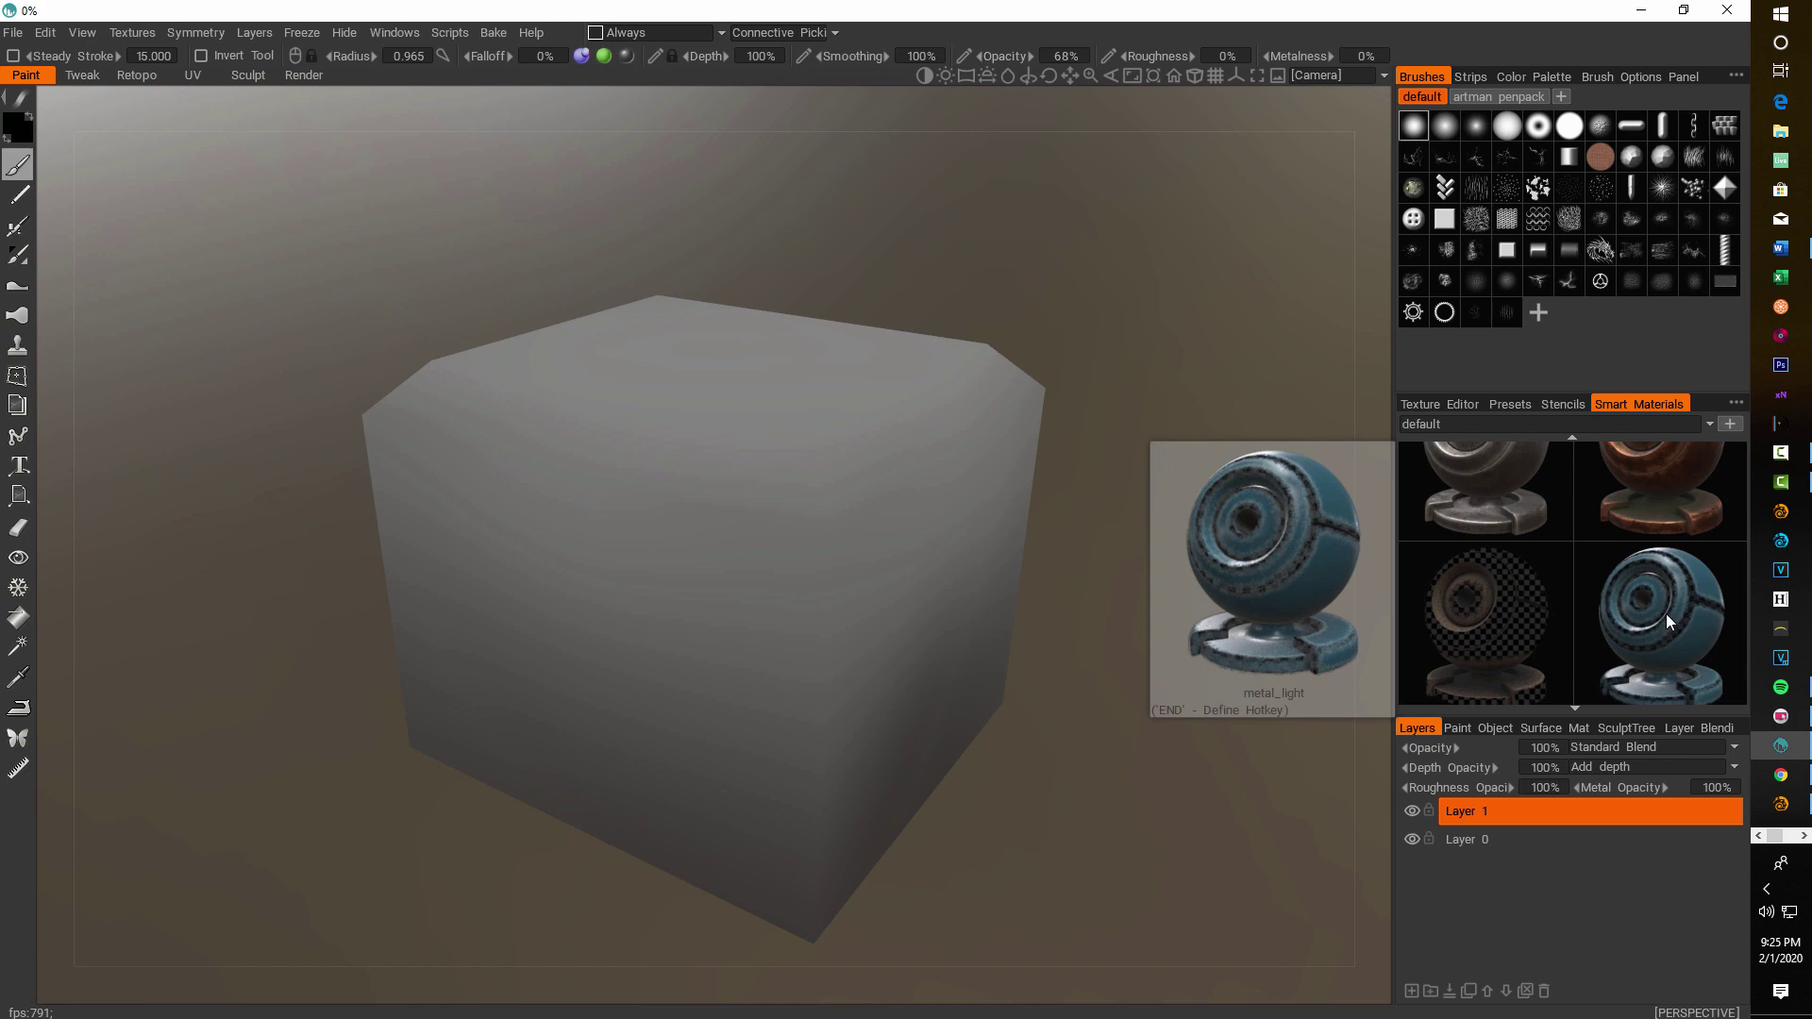
pyautogui.click(1667, 613)
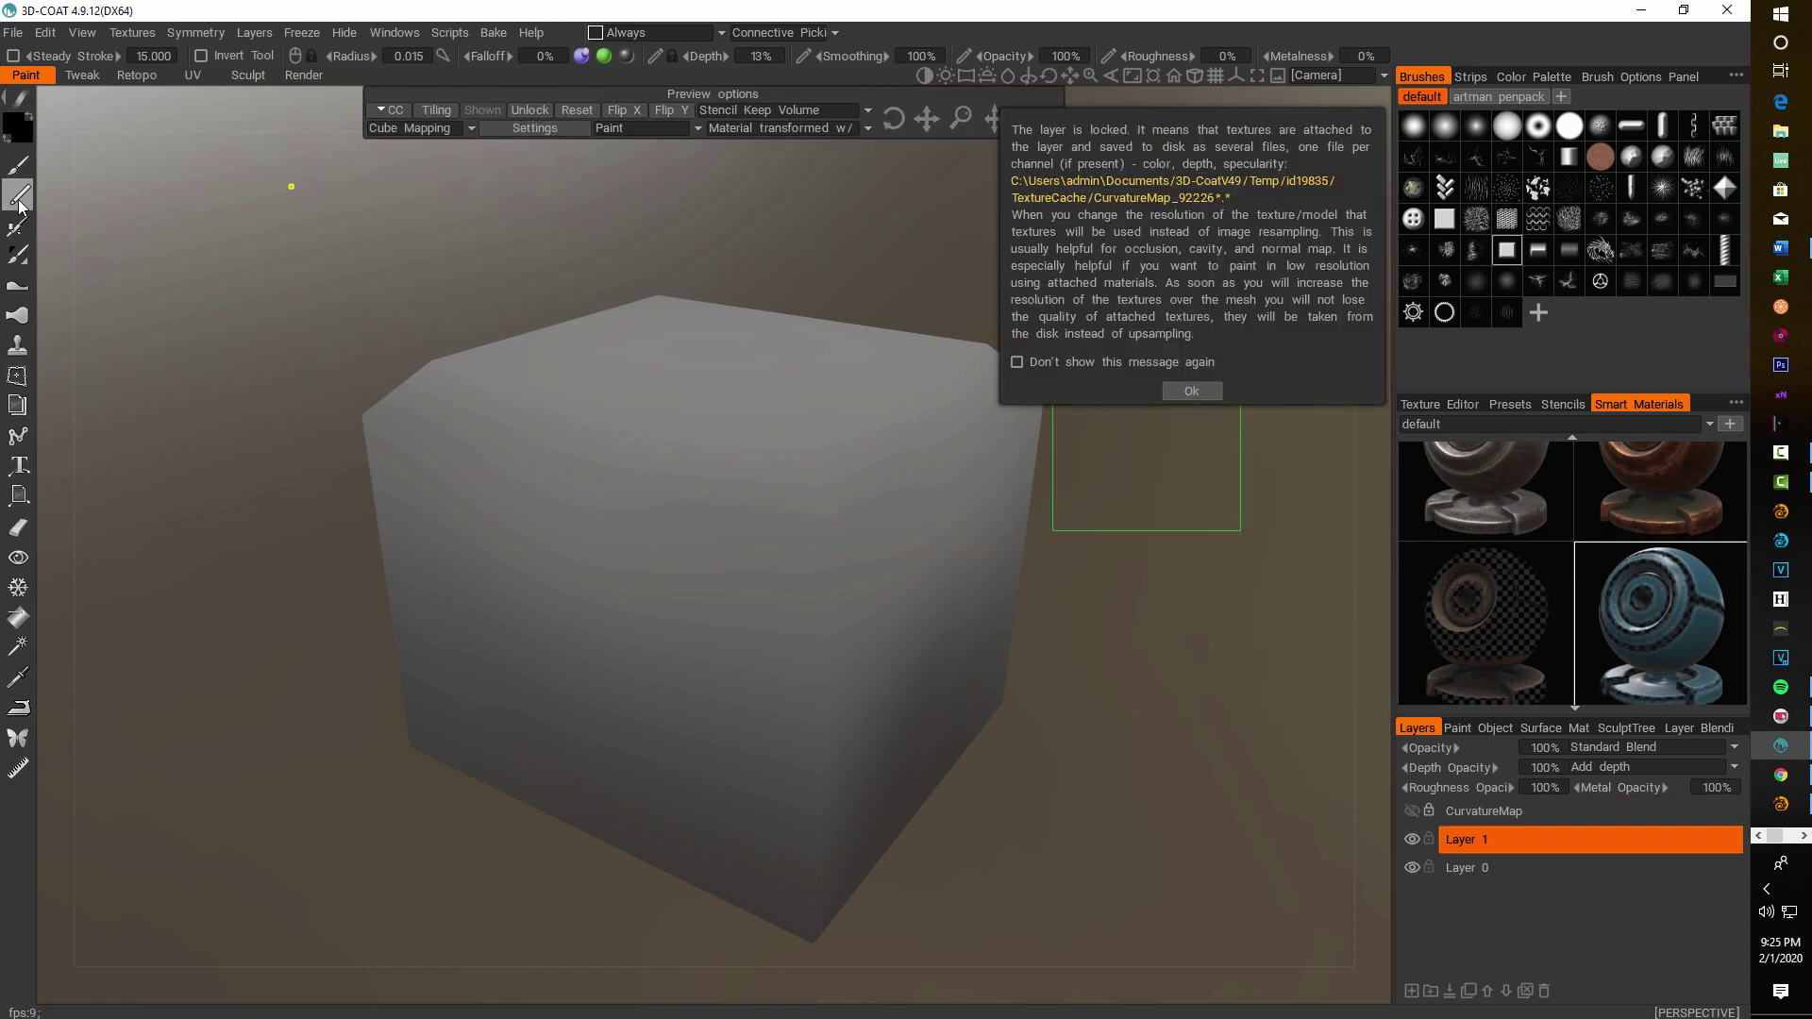
# - Enlarge the airbrush and paint the metal_light smart material over the box's top and side faces
pyautogui.click(16, 229)
pyautogui.moveTo(856, 555)
pyautogui.mouseDown()
pyautogui.moveTo(598, 538)
pyautogui.moveTo(877, 493)
pyautogui.moveTo(494, 437)
pyautogui.moveTo(827, 587)
pyautogui.moveTo(773, 905)
pyautogui.moveTo(760, 566)
pyautogui.moveTo(632, 661)
pyautogui.moveTo(687, 837)
pyautogui.moveTo(404, 558)
pyautogui.moveTo(453, 659)
pyautogui.moveTo(625, 760)
pyautogui.moveTo(465, 599)
pyautogui.moveTo(529, 377)
pyautogui.moveTo(713, 354)
pyautogui.moveTo(677, 465)
pyautogui.mouseUp()
pyautogui.press(']')
pyautogui.press(']')
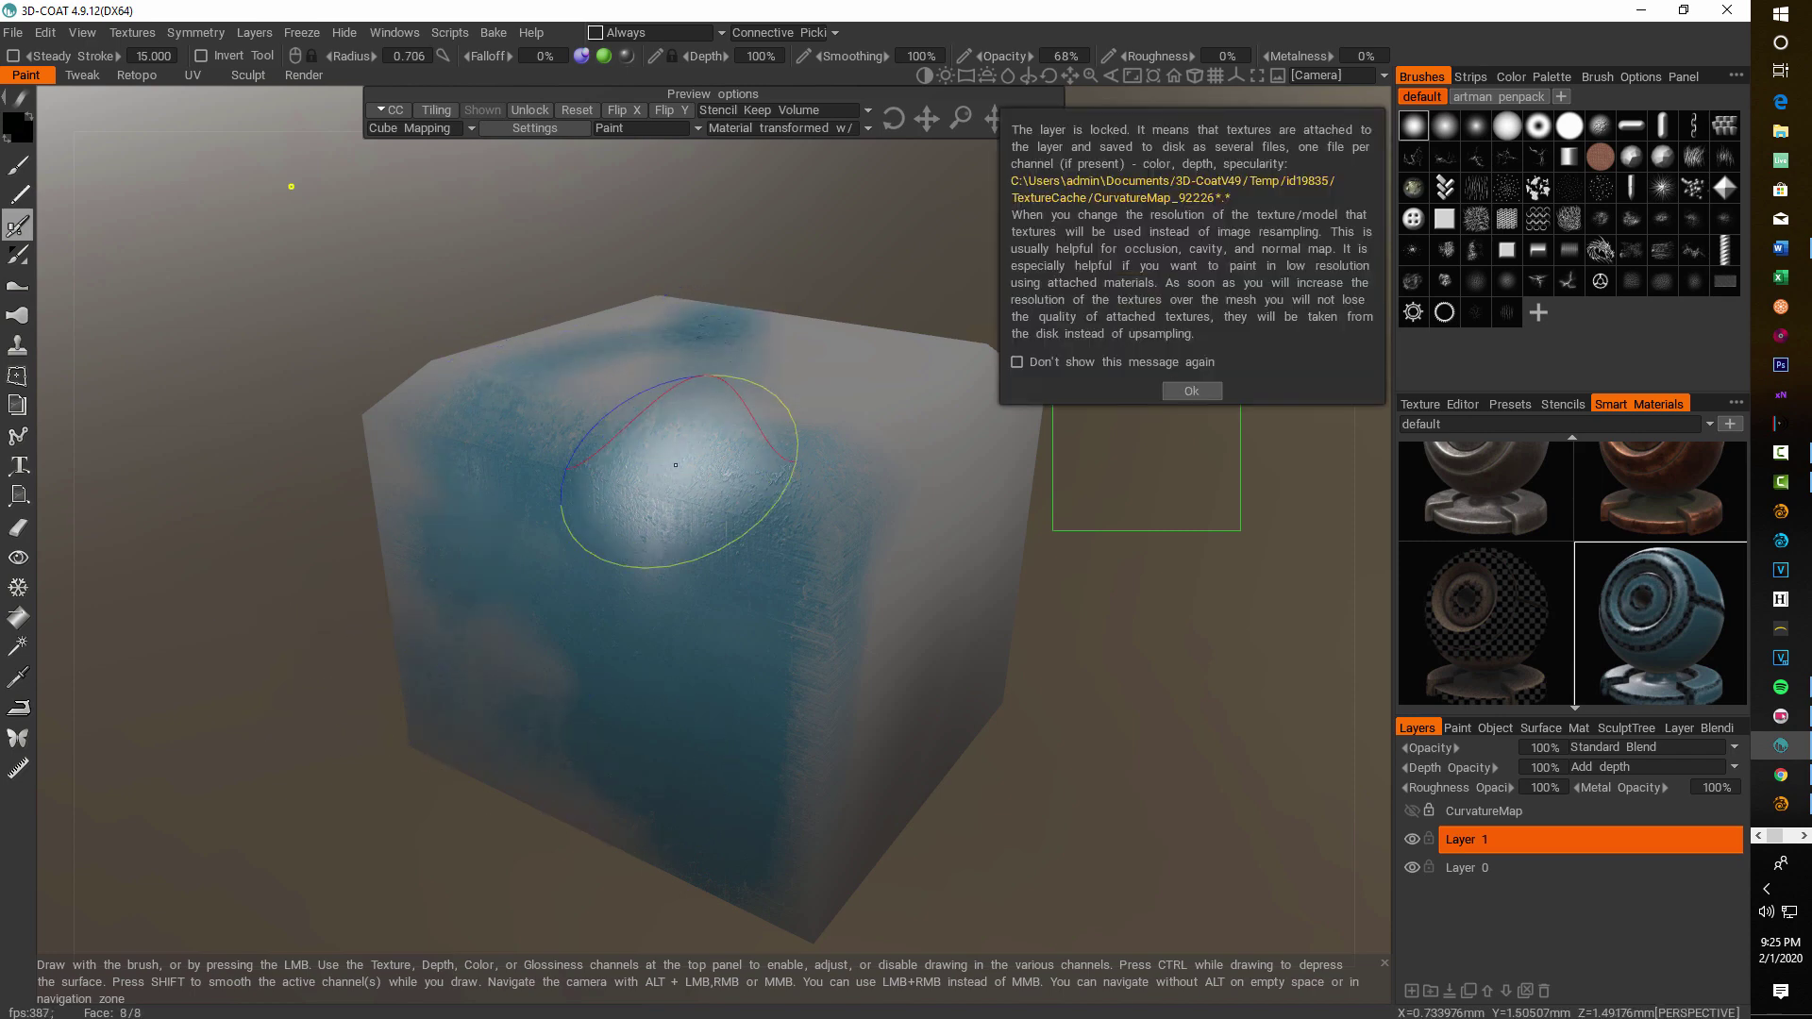
pyautogui.moveTo(598, 384)
pyautogui.mouseDown()
pyautogui.moveTo(844, 438)
pyautogui.moveTo(794, 348)
pyautogui.moveTo(922, 405)
pyautogui.moveTo(789, 647)
pyautogui.moveTo(1014, 566)
pyautogui.moveTo(877, 702)
pyautogui.moveTo(1000, 887)
pyautogui.moveTo(788, 882)
pyautogui.moveTo(972, 670)
pyautogui.moveTo(1014, 451)
pyautogui.moveTo(872, 405)
pyautogui.moveTo(607, 648)
pyautogui.moveTo(384, 606)
pyautogui.moveTo(448, 485)
pyautogui.moveTo(401, 505)
pyautogui.moveTo(429, 748)
pyautogui.moveTo(668, 743)
pyautogui.moveTo(518, 728)
pyautogui.moveTo(727, 890)
pyautogui.moveTo(808, 566)
pyautogui.moveTo(810, 699)
pyautogui.moveTo(613, 853)
pyautogui.moveTo(627, 783)
pyautogui.moveTo(789, 768)
pyautogui.moveTo(665, 749)
pyautogui.moveTo(425, 577)
pyautogui.moveTo(604, 387)
pyautogui.moveTo(615, 306)
pyautogui.mouseUp()
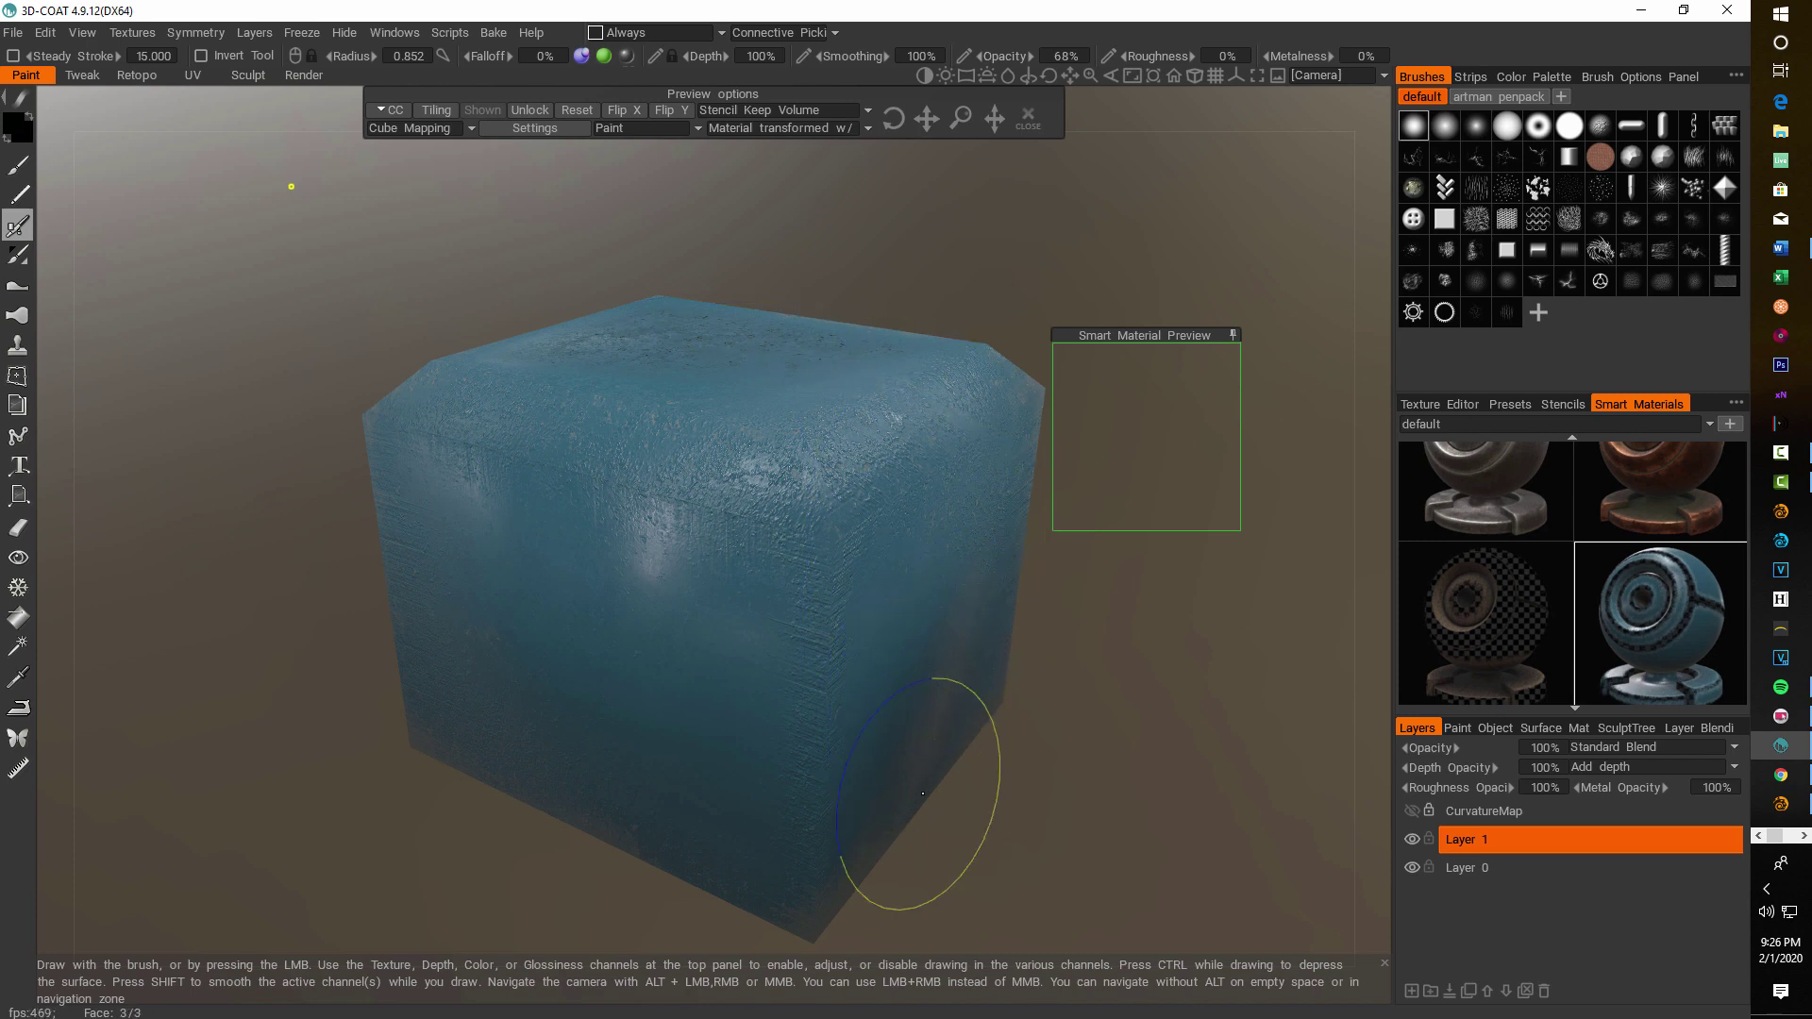
pyautogui.click(923, 793)
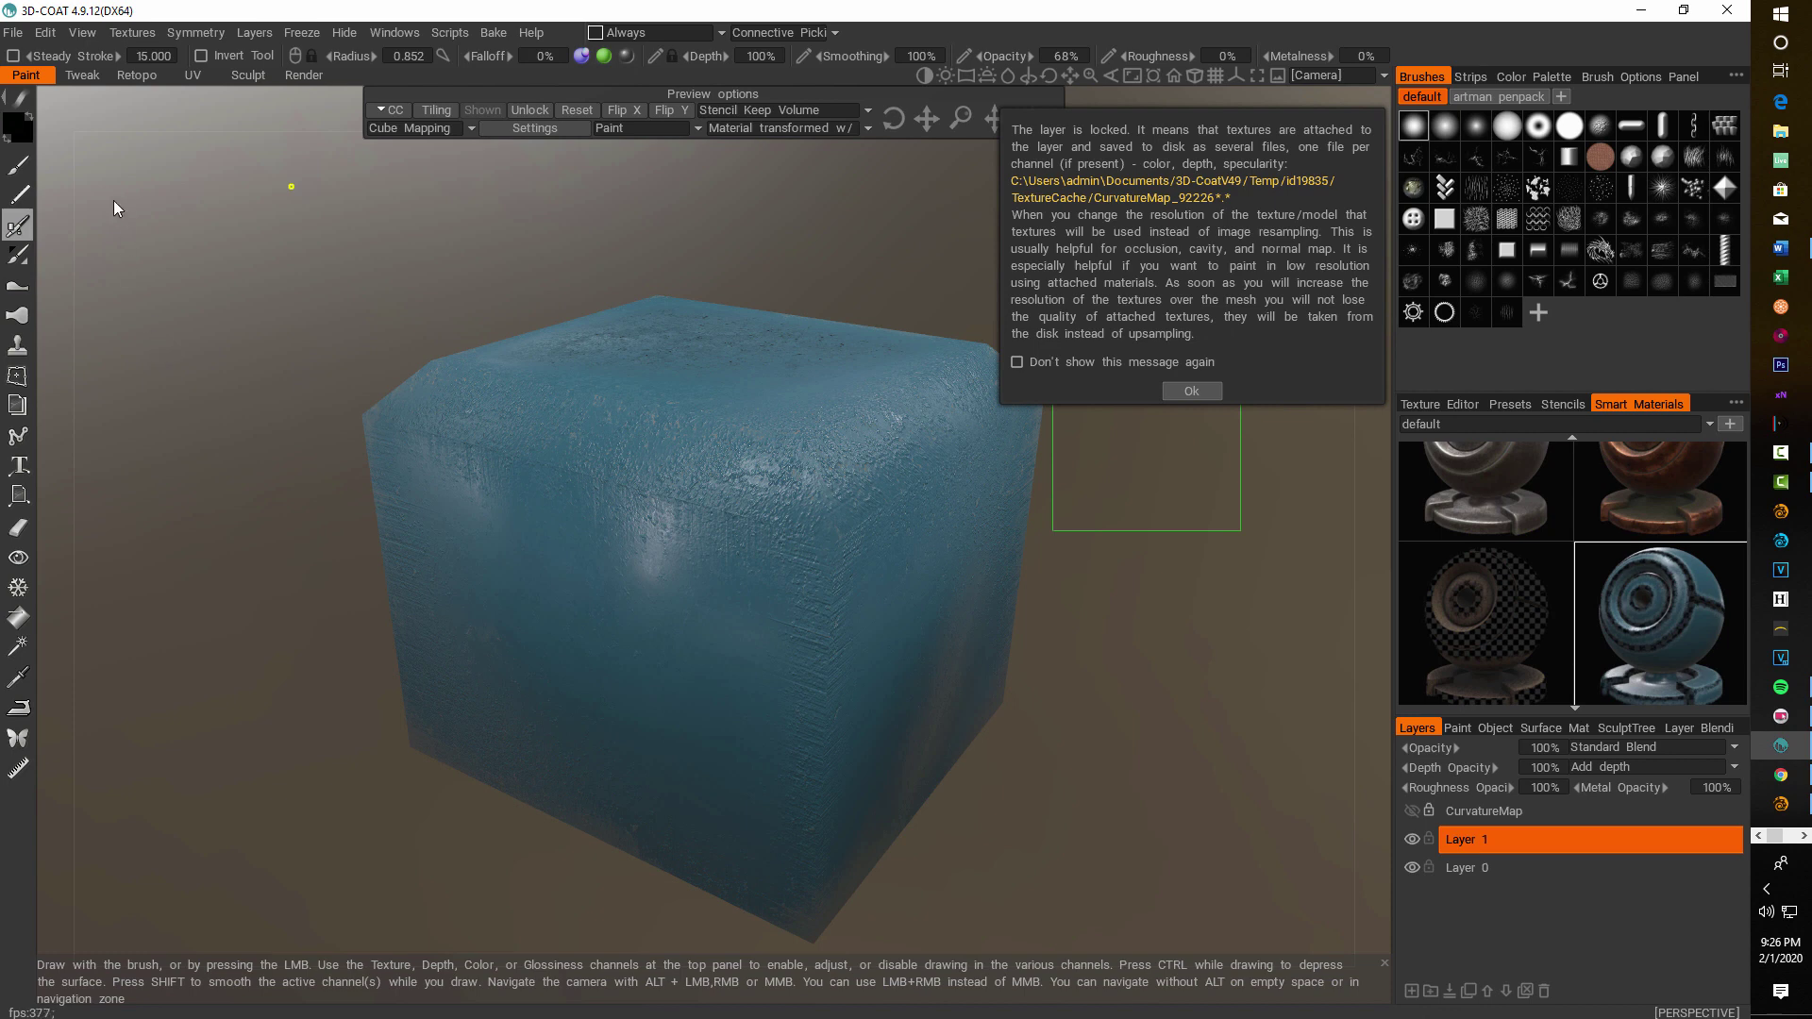
# - Export the box geometry and its Pbr (metalness) textures to the Desktop as box_text4b in lwo format
pyautogui.click(13, 32)
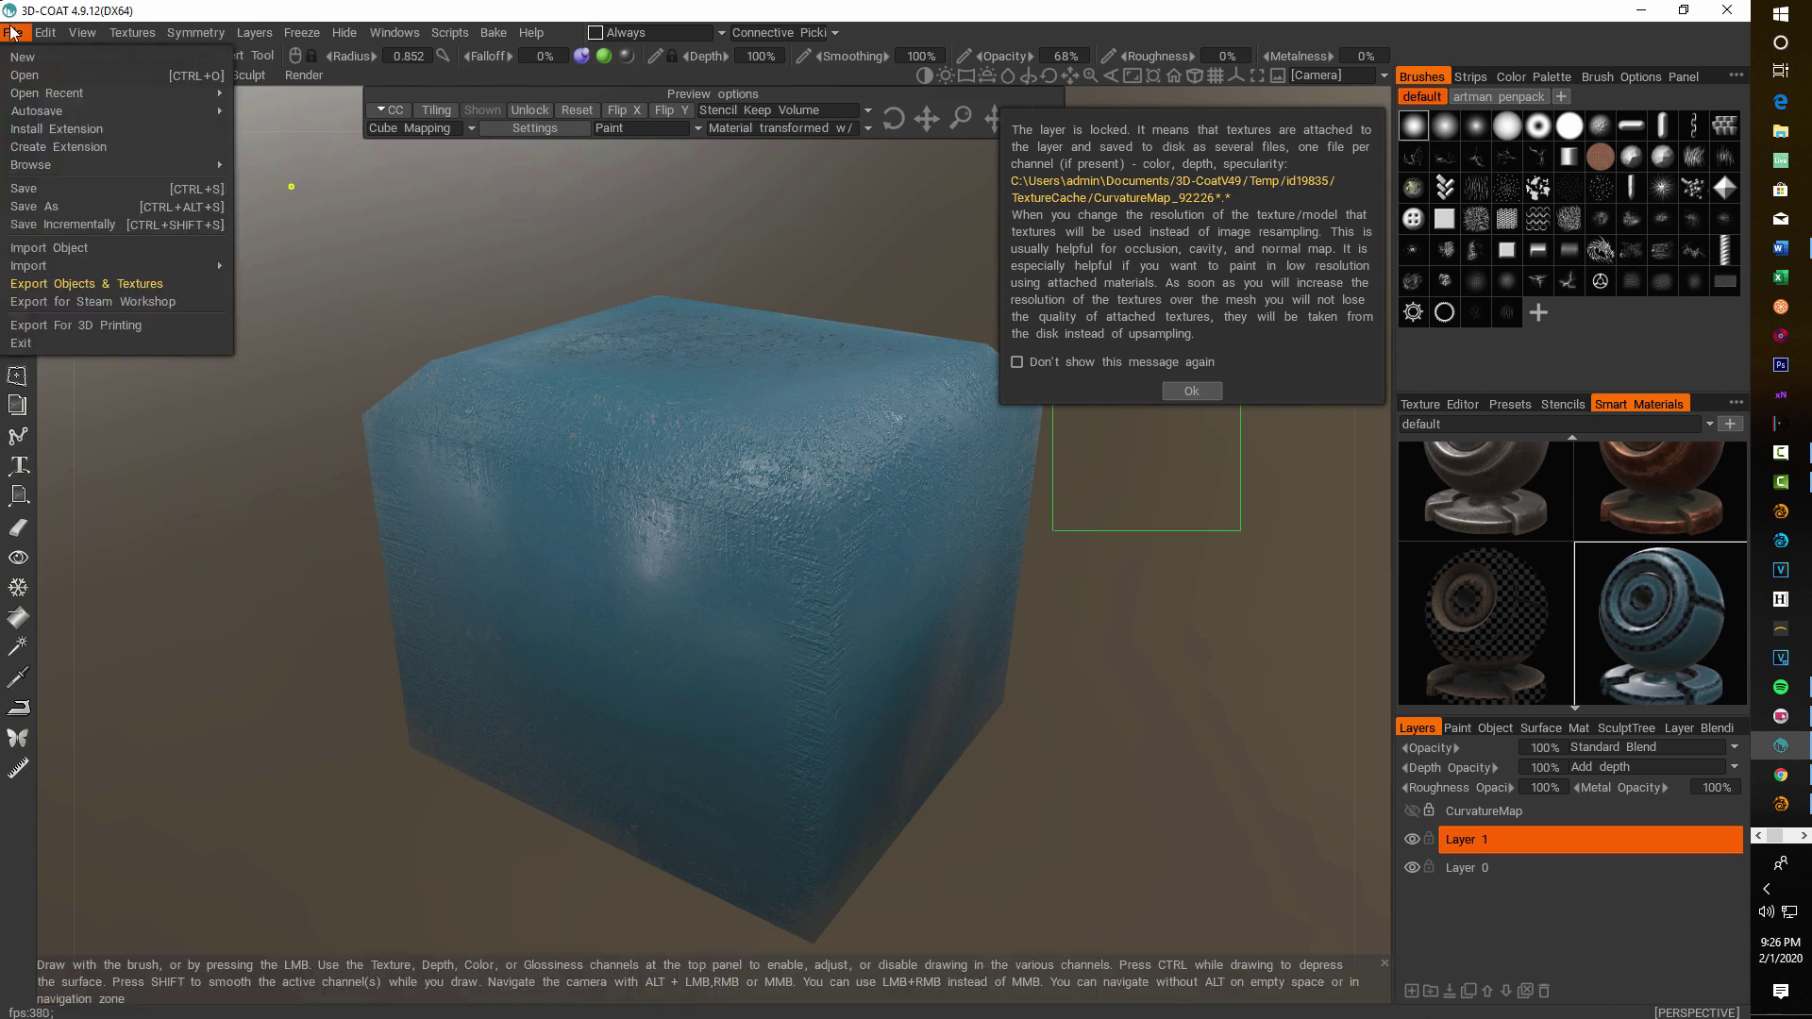
pyautogui.click(72, 287)
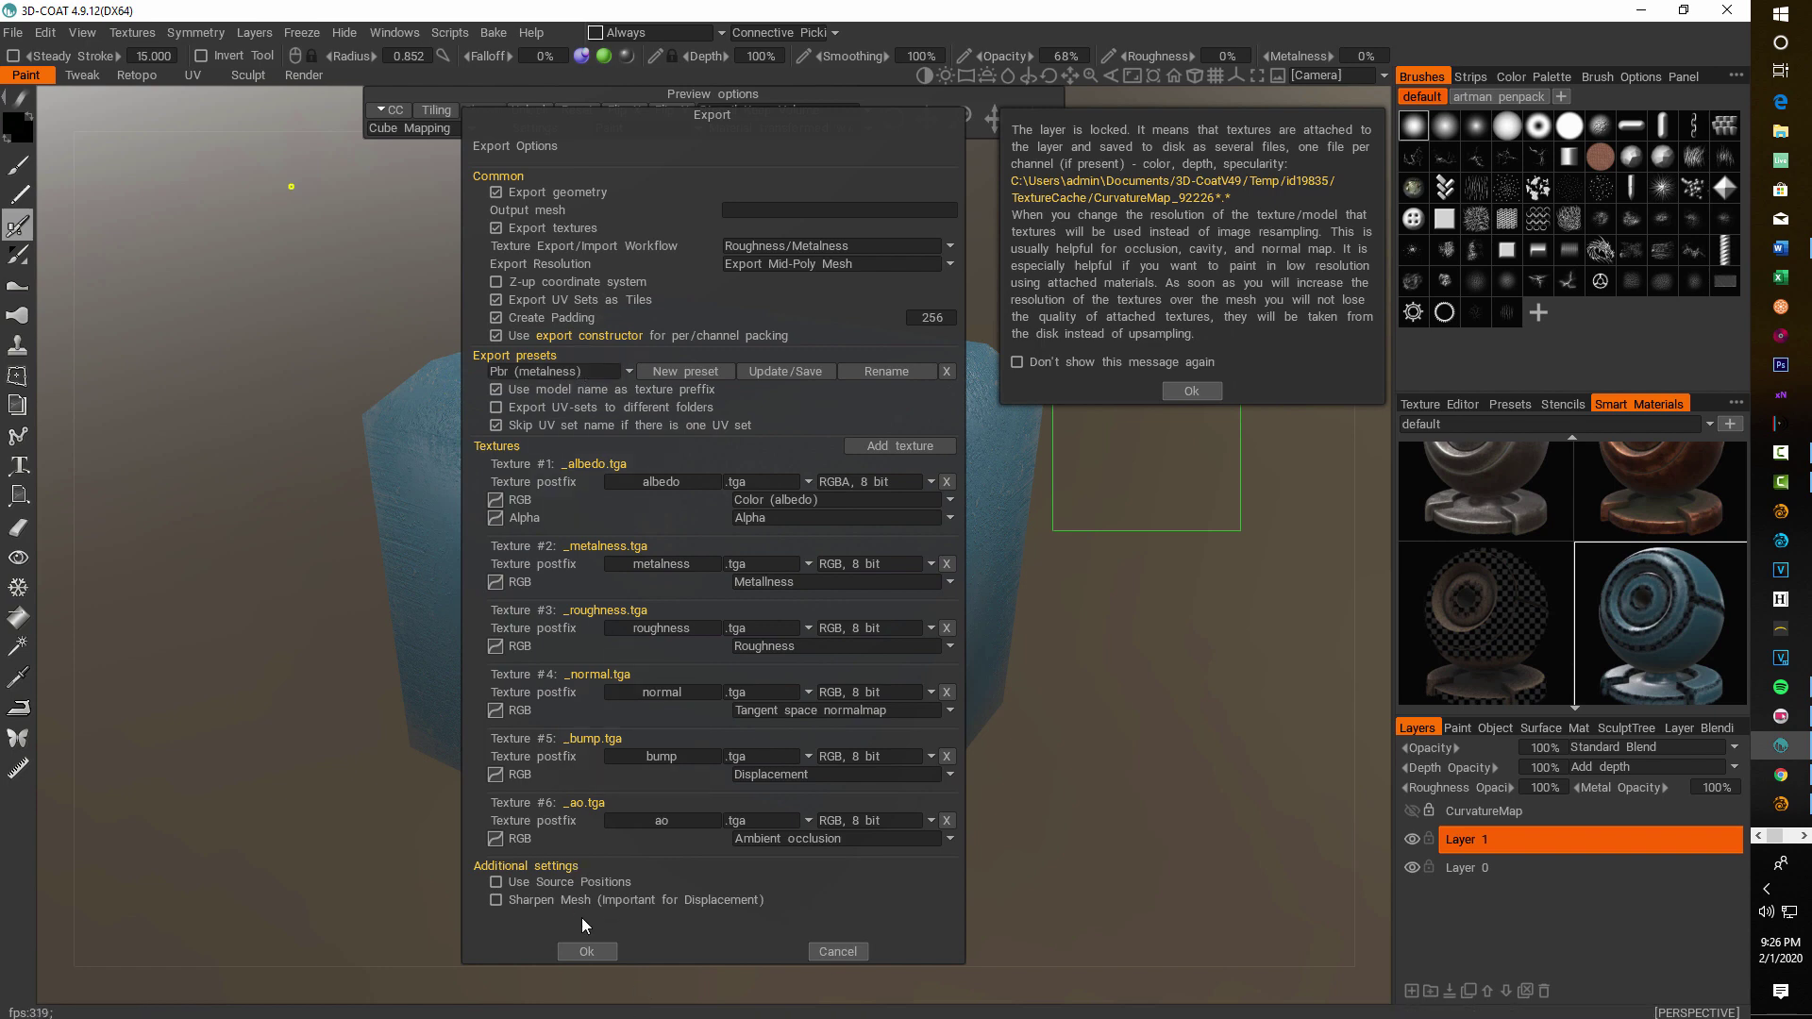
pyautogui.click(593, 955)
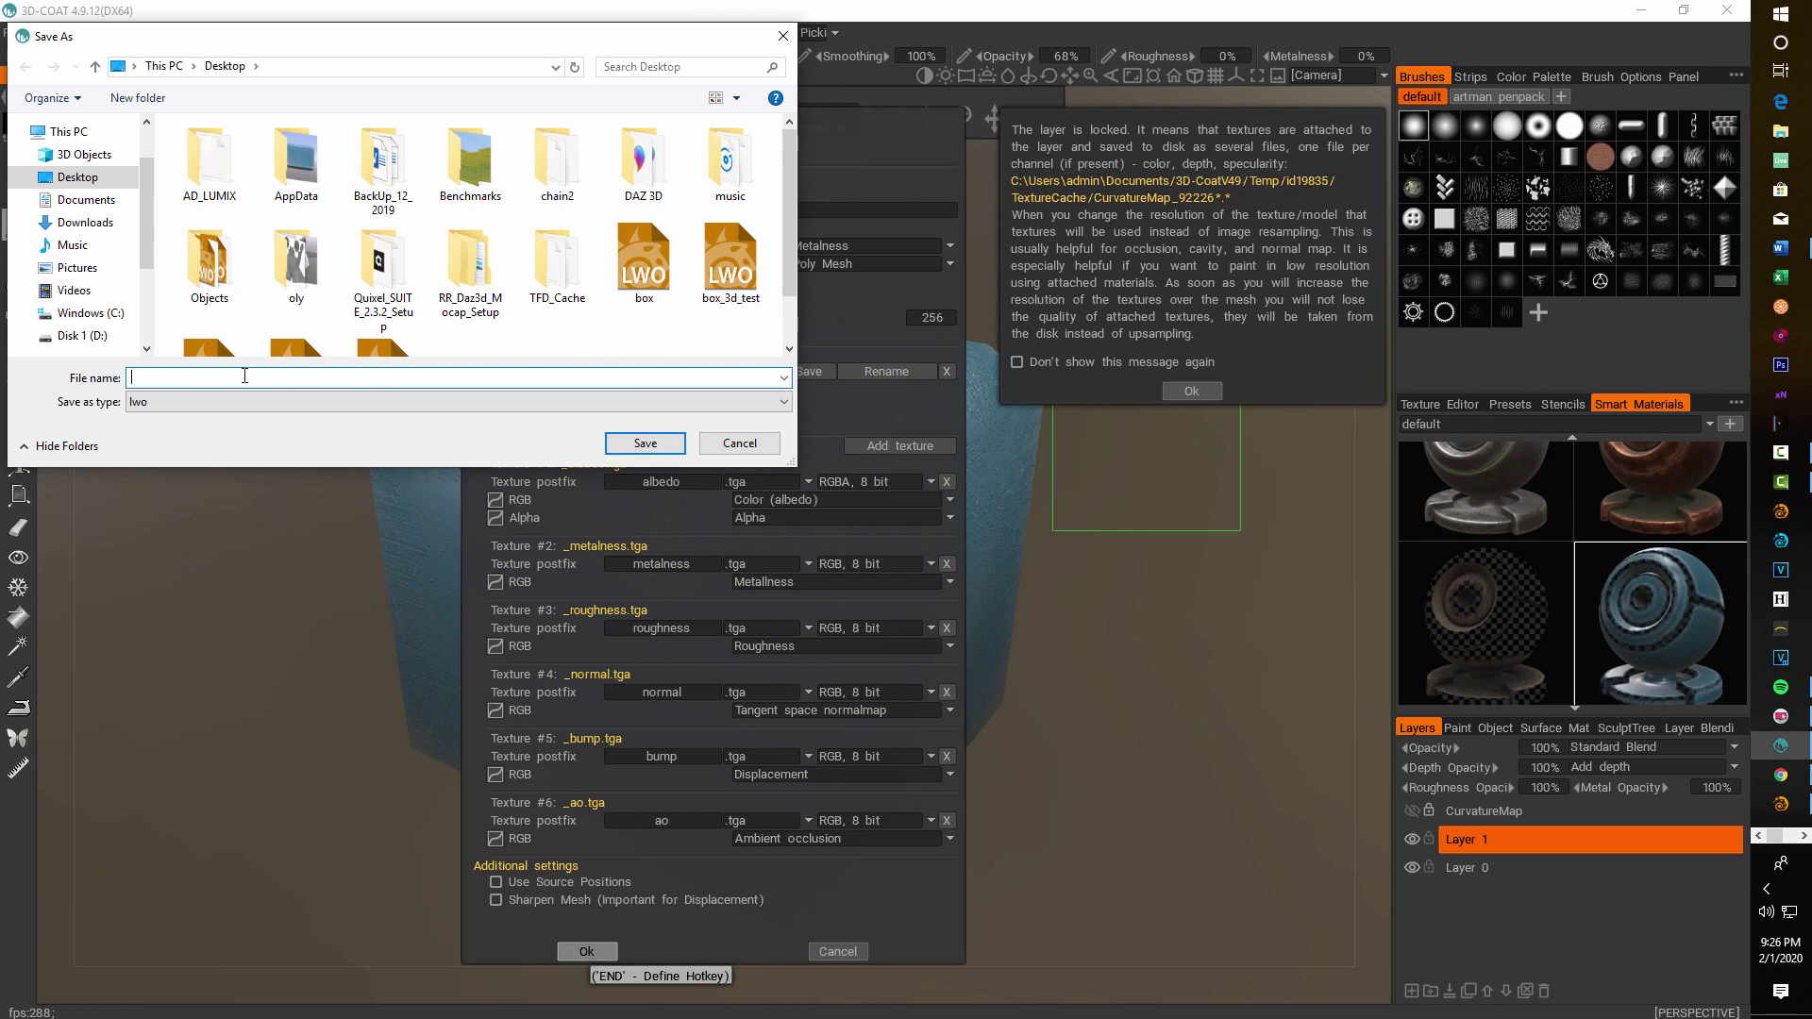
pyautogui.write('box_t')
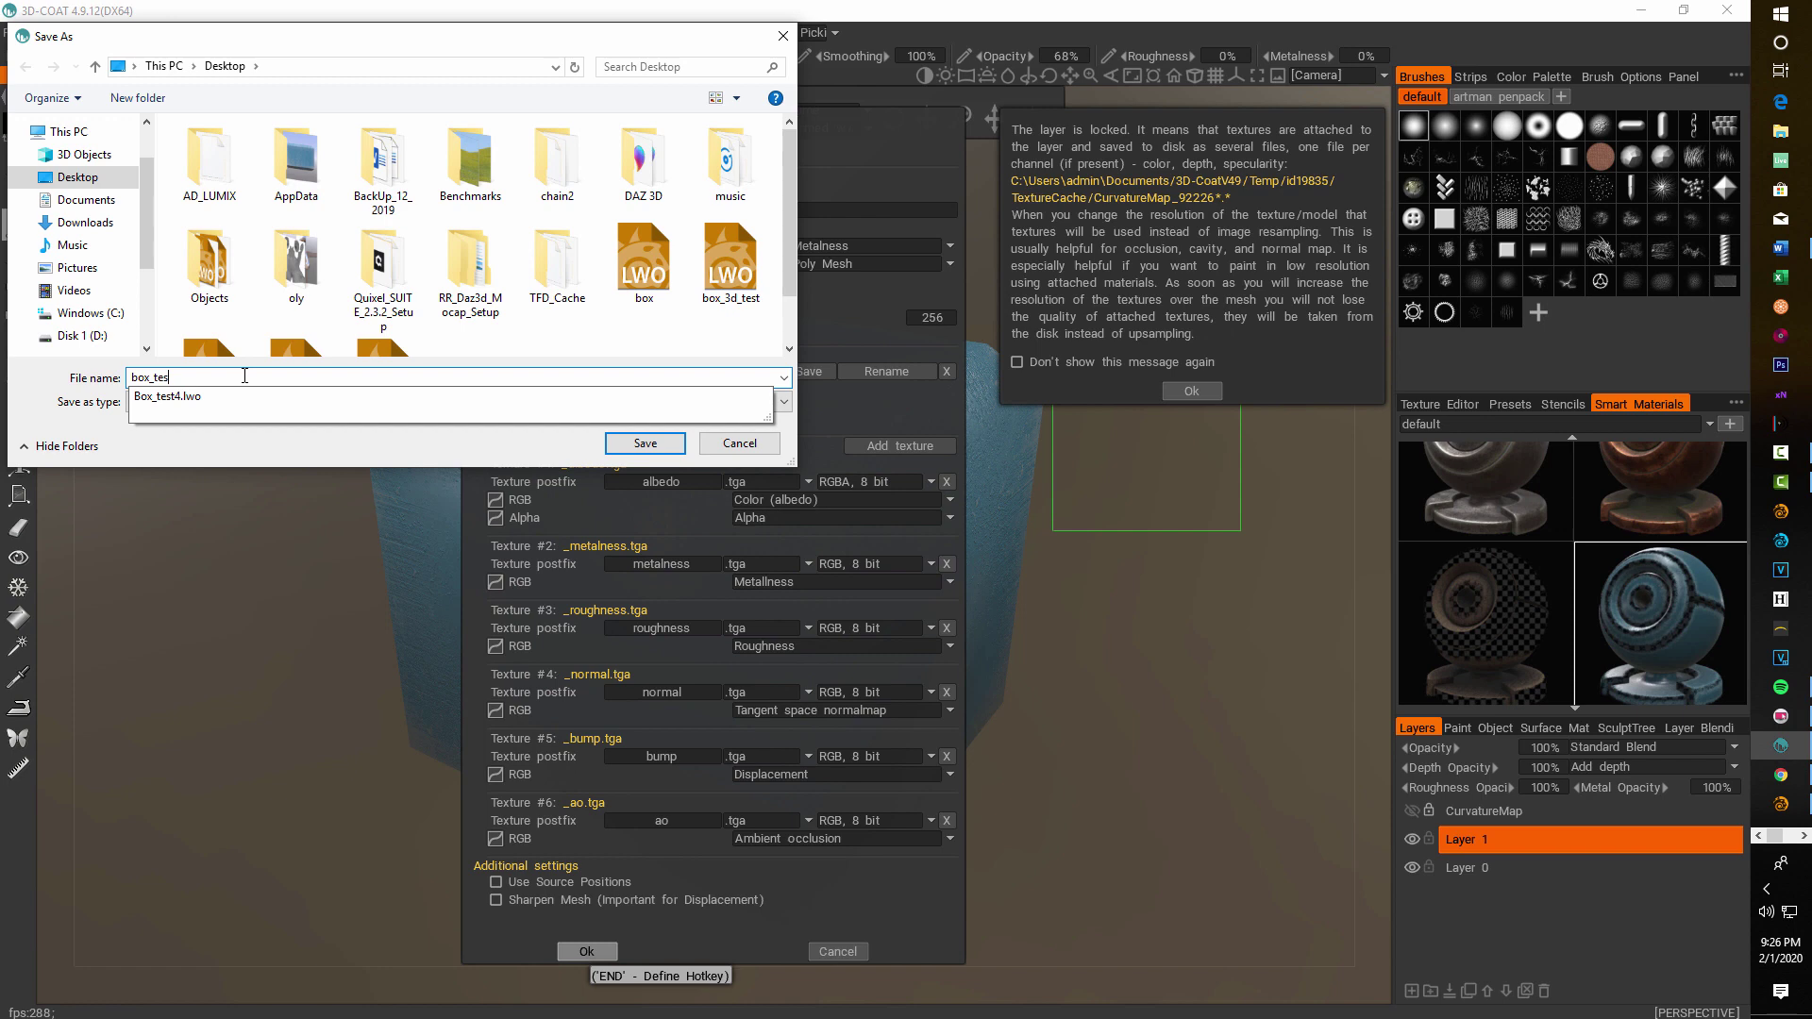
pyautogui.write('ext4b')
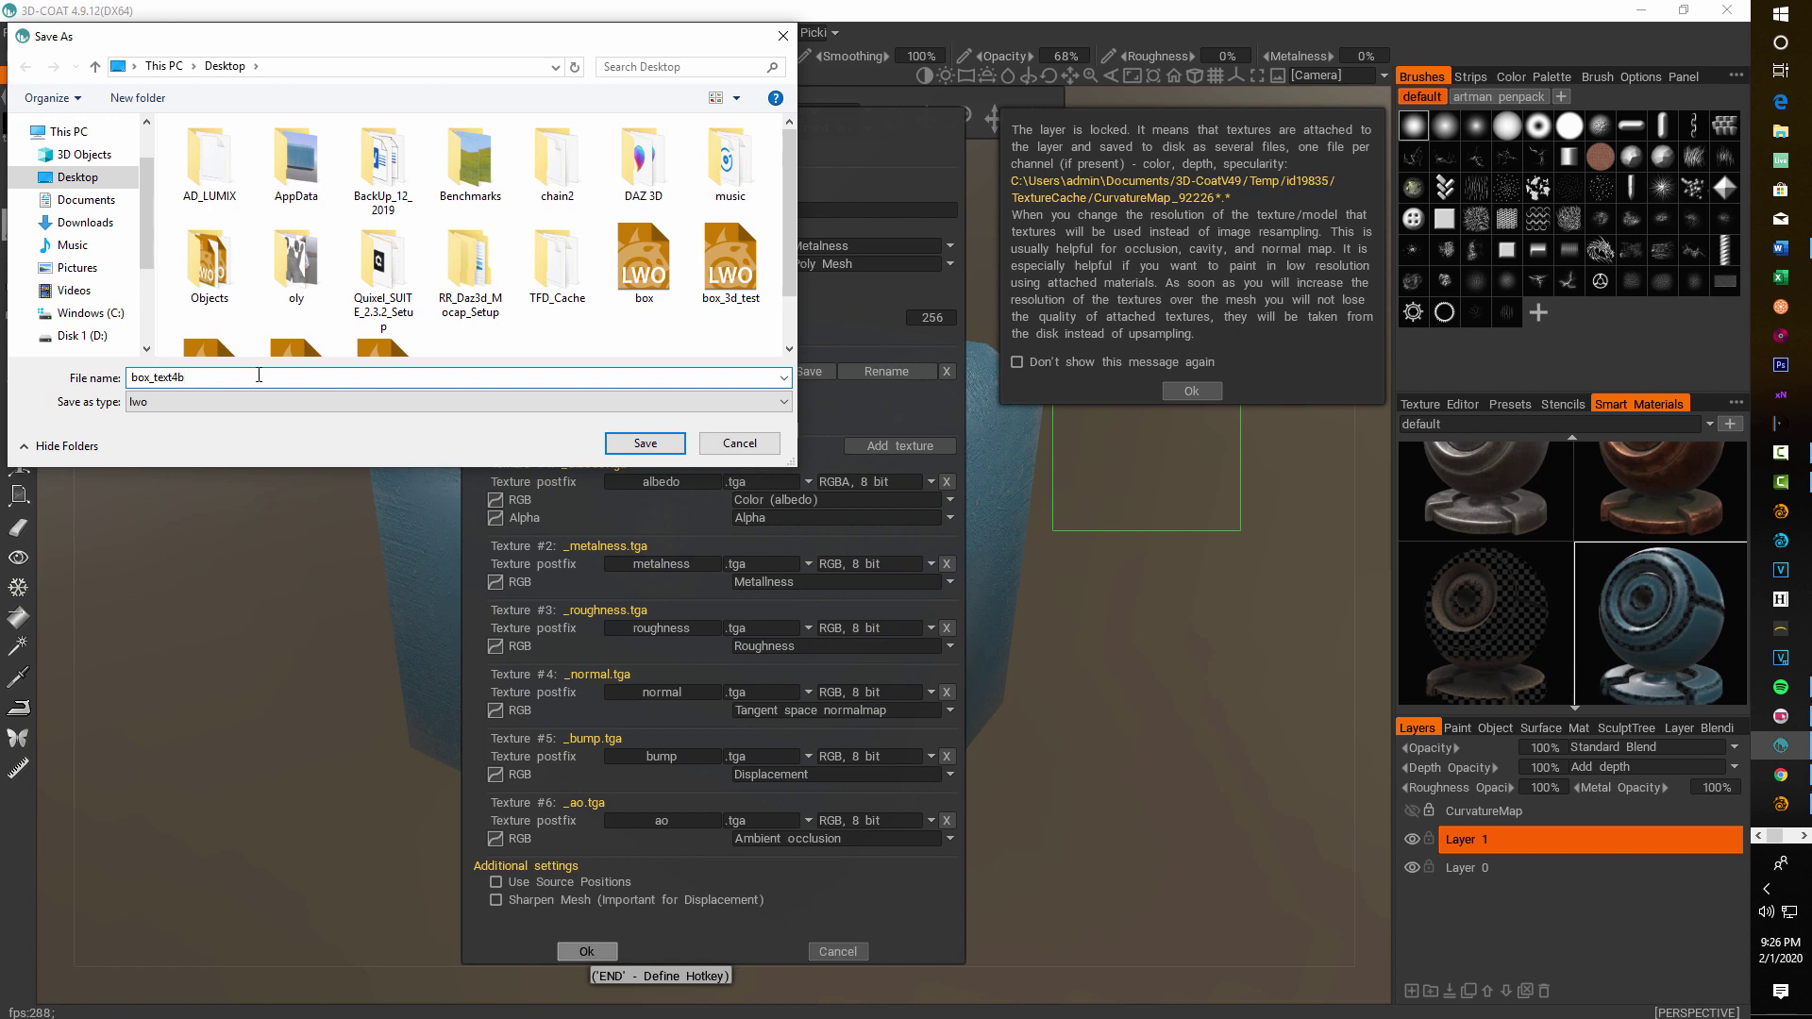
pyautogui.scroll(-1, 456, 360)
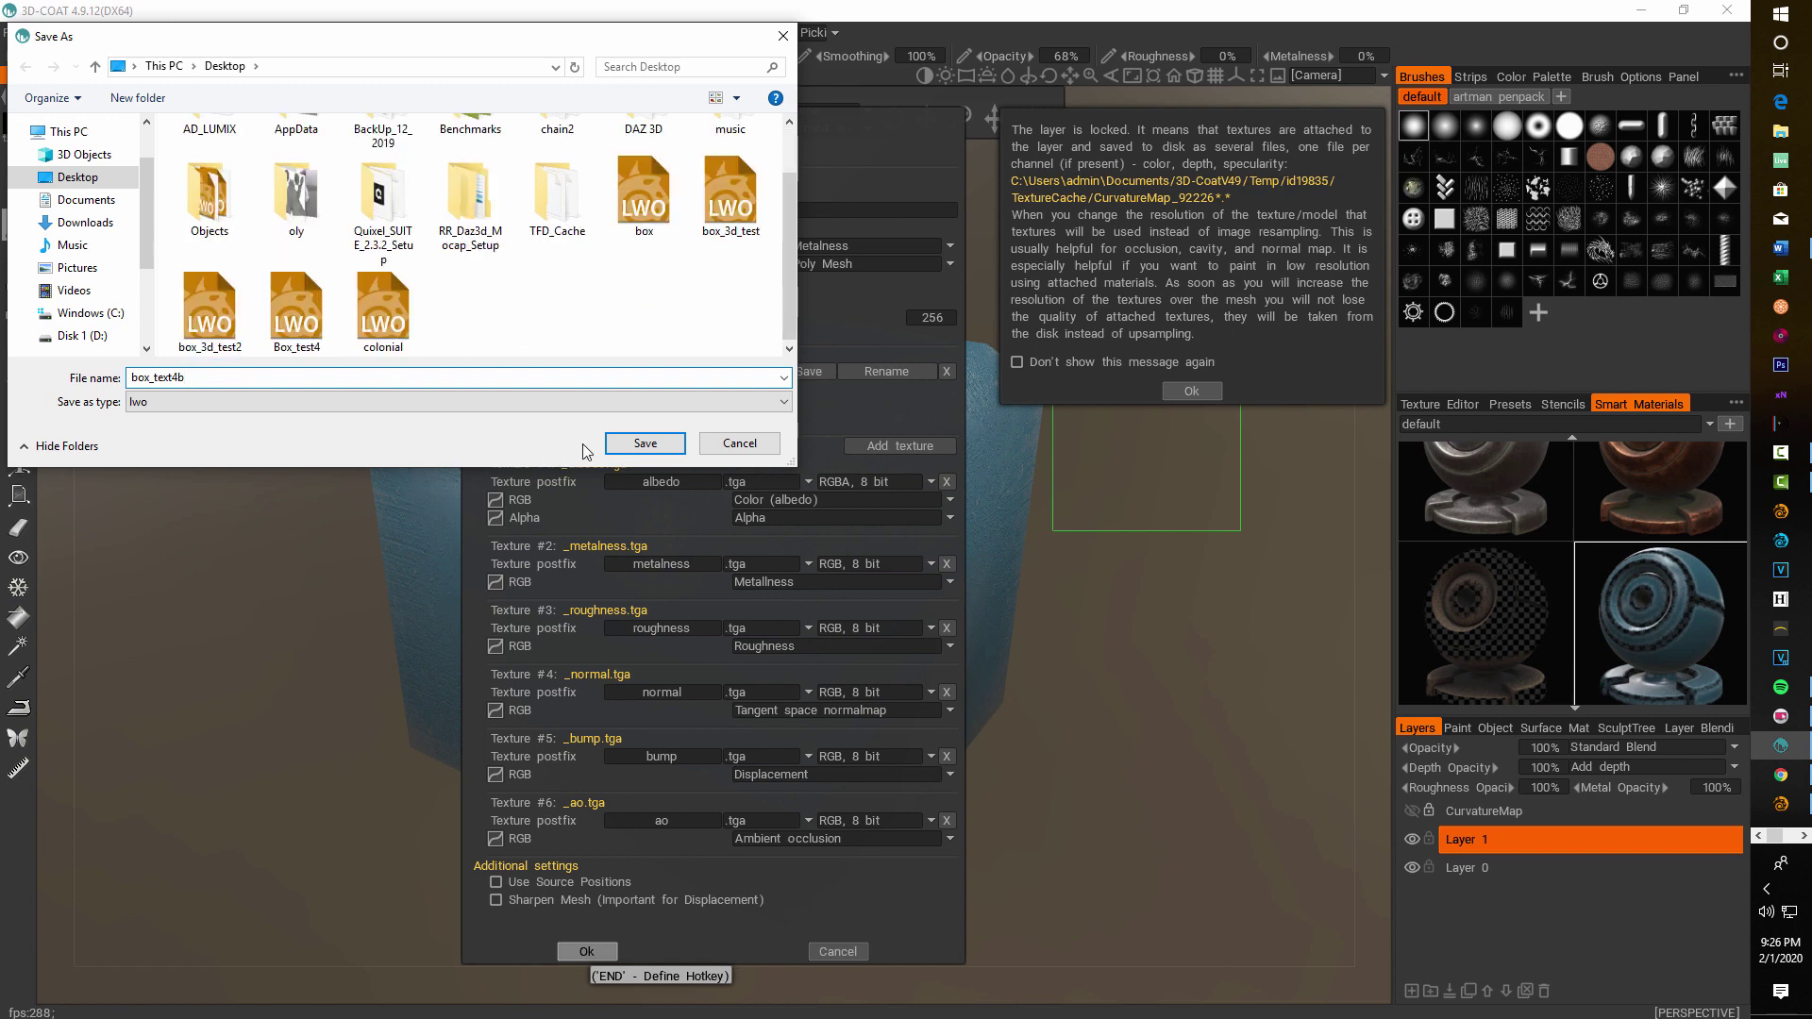
pyautogui.click(642, 443)
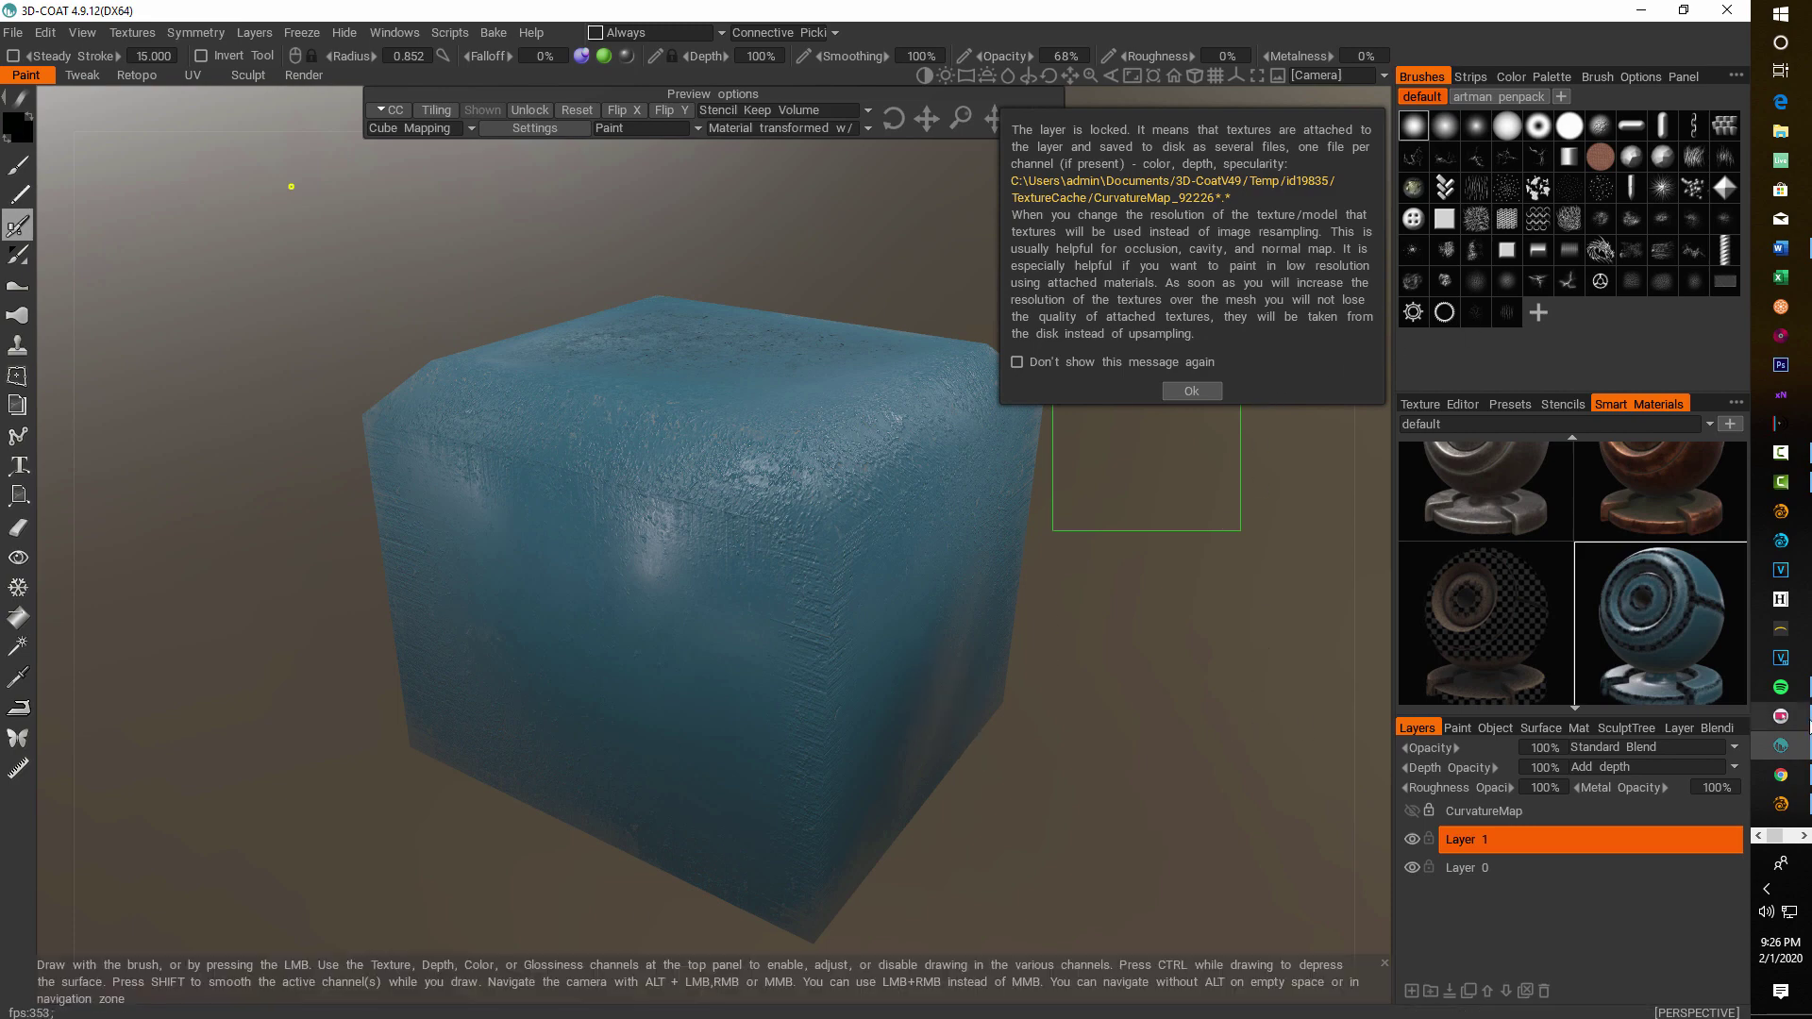
# - Switch to LightWave Modeler and close all objects without saving the changes
pyautogui.click(1781, 804)
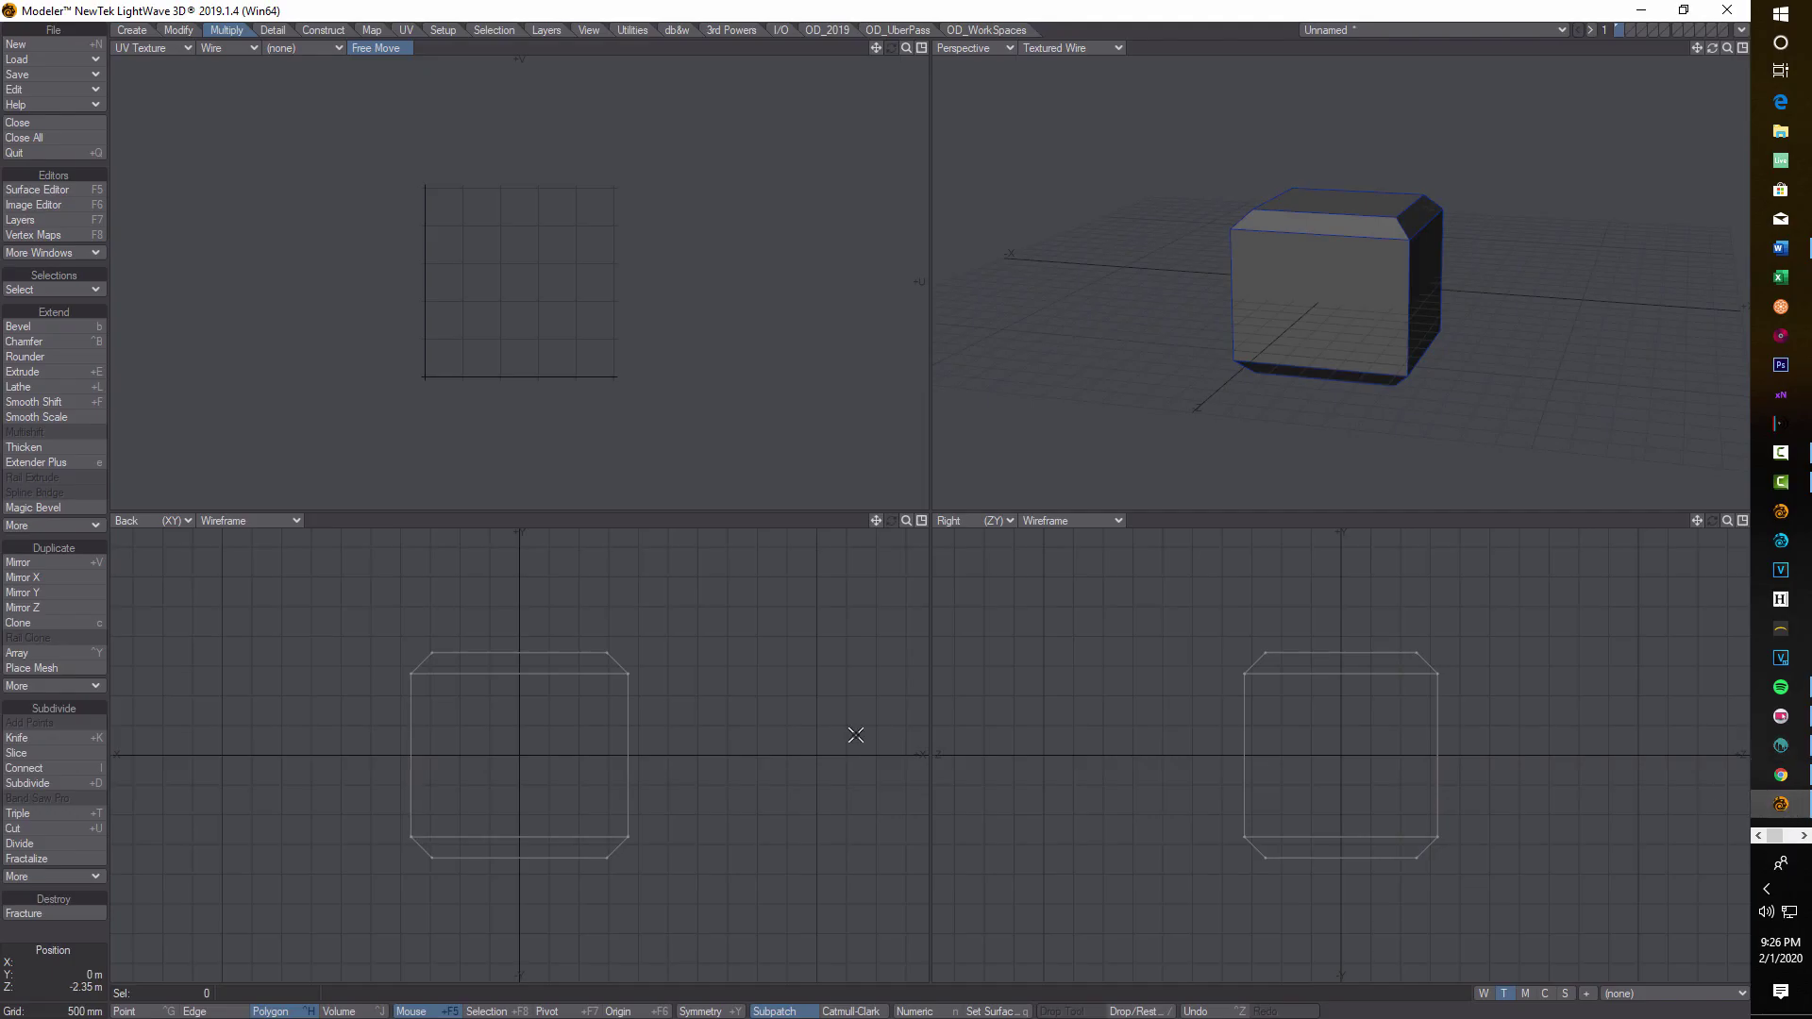
pyautogui.click(64, 136)
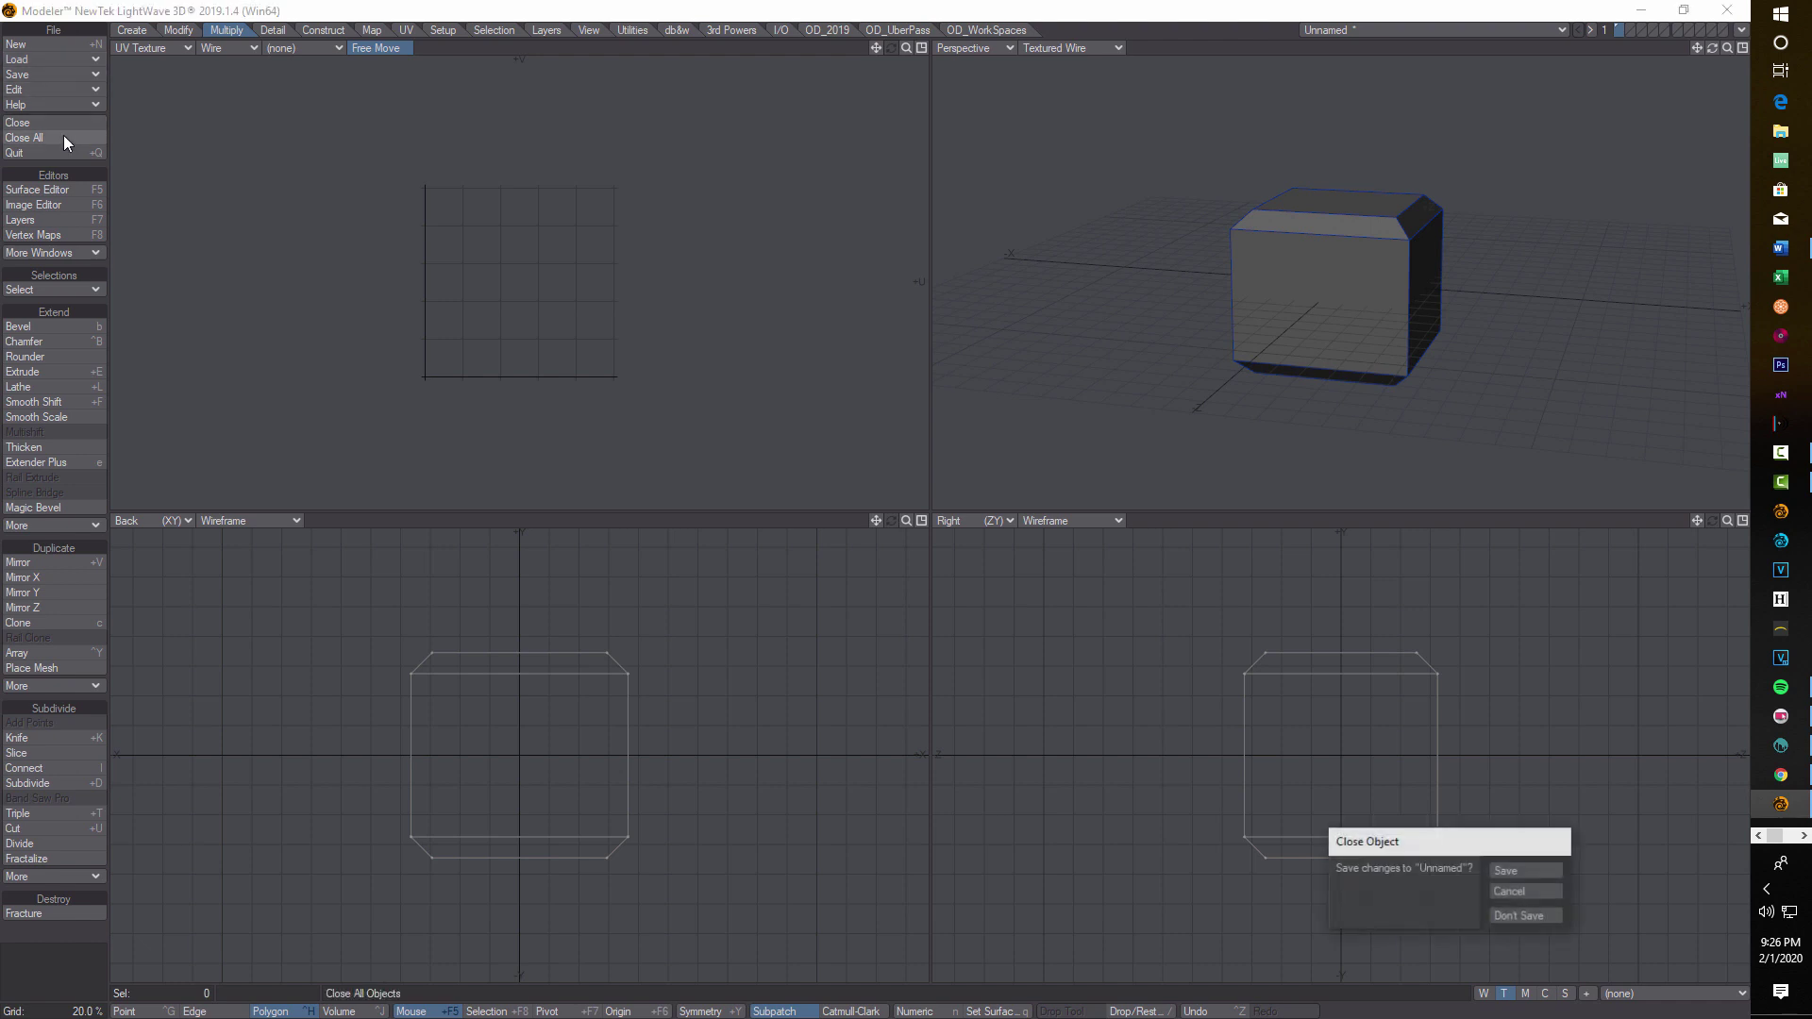
pyautogui.click(1509, 916)
# - Load the textured box_text4b object from the Desktop
pyautogui.click(80, 59)
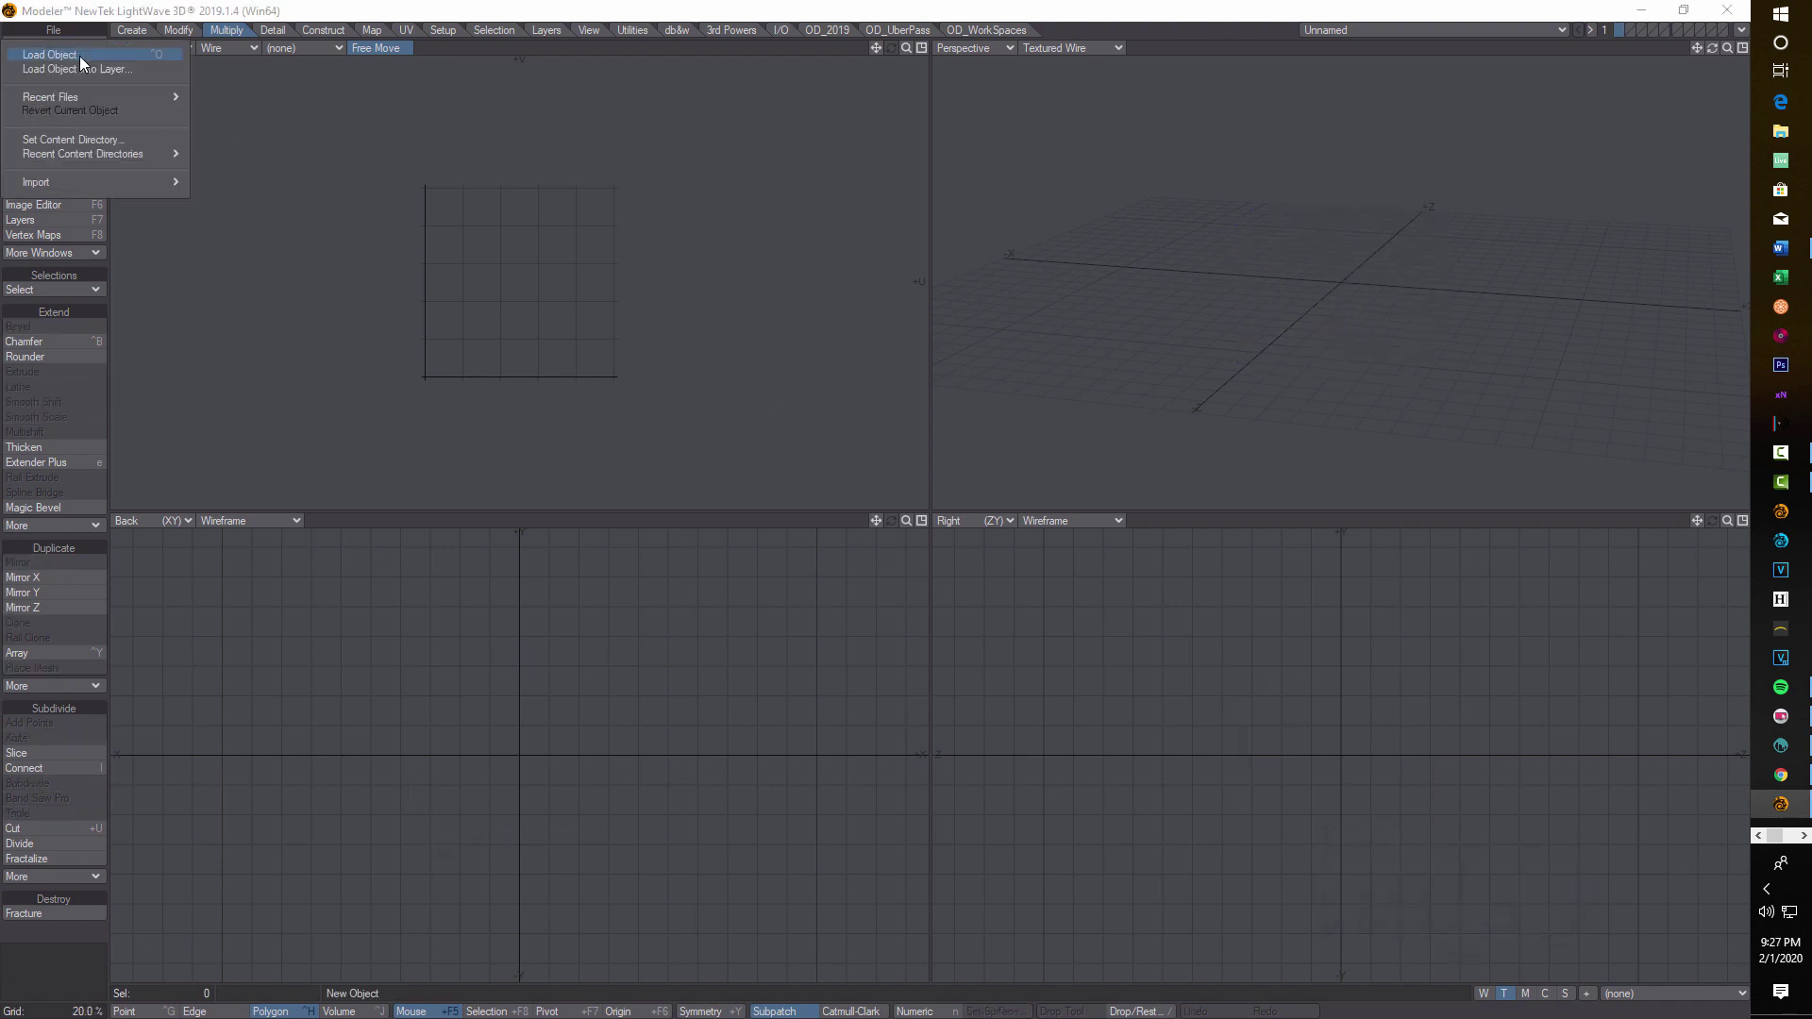
pyautogui.click(80, 55)
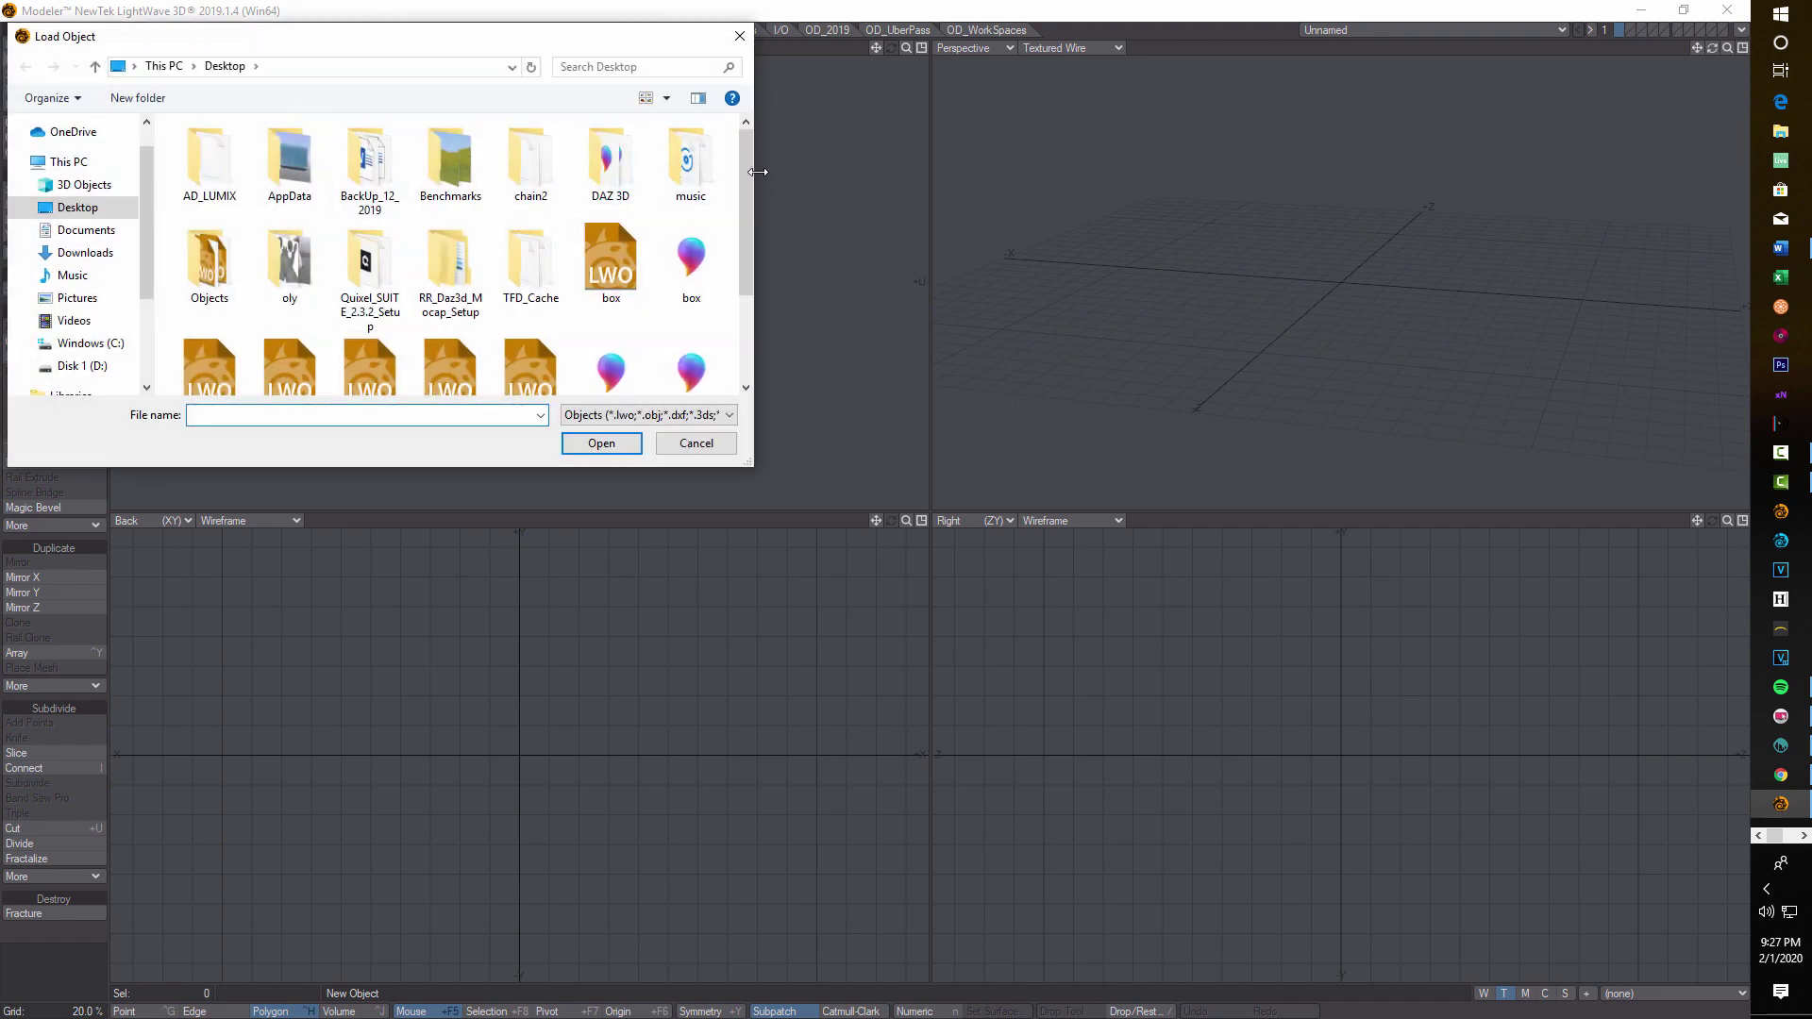
pyautogui.moveTo(750, 166); pyautogui.dragTo(745, 217)
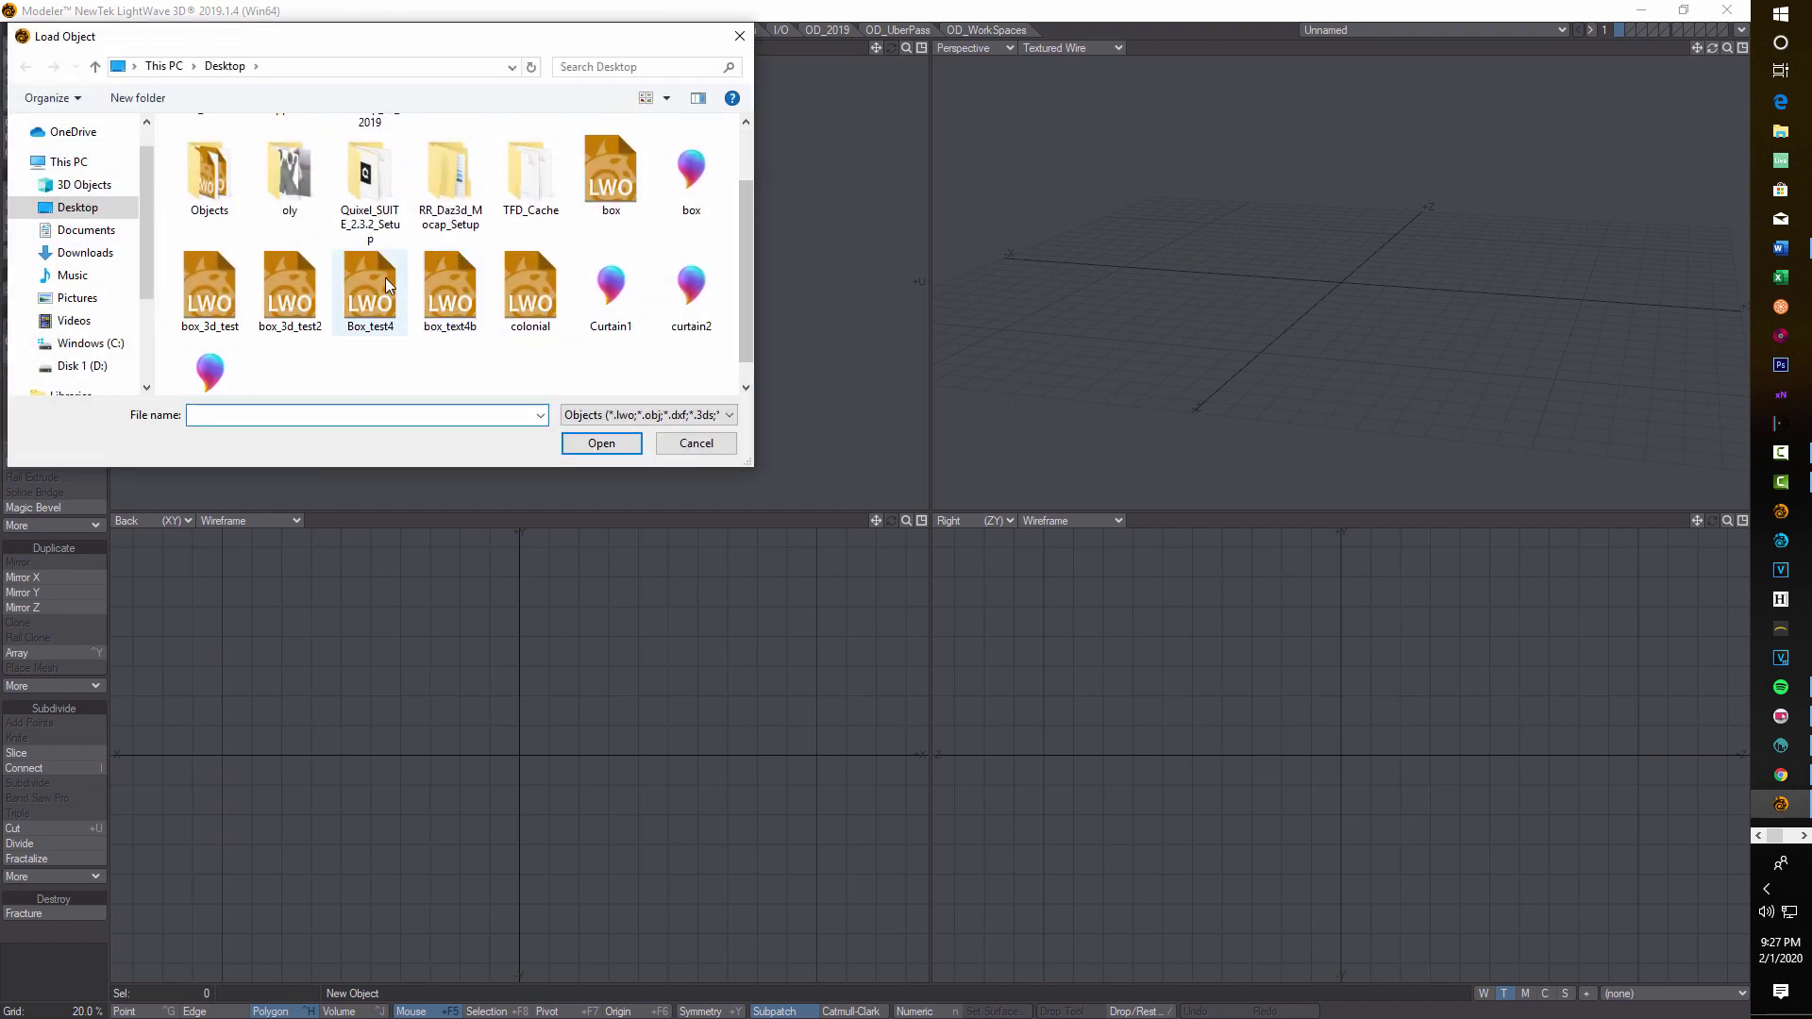
pyautogui.click(449, 300)
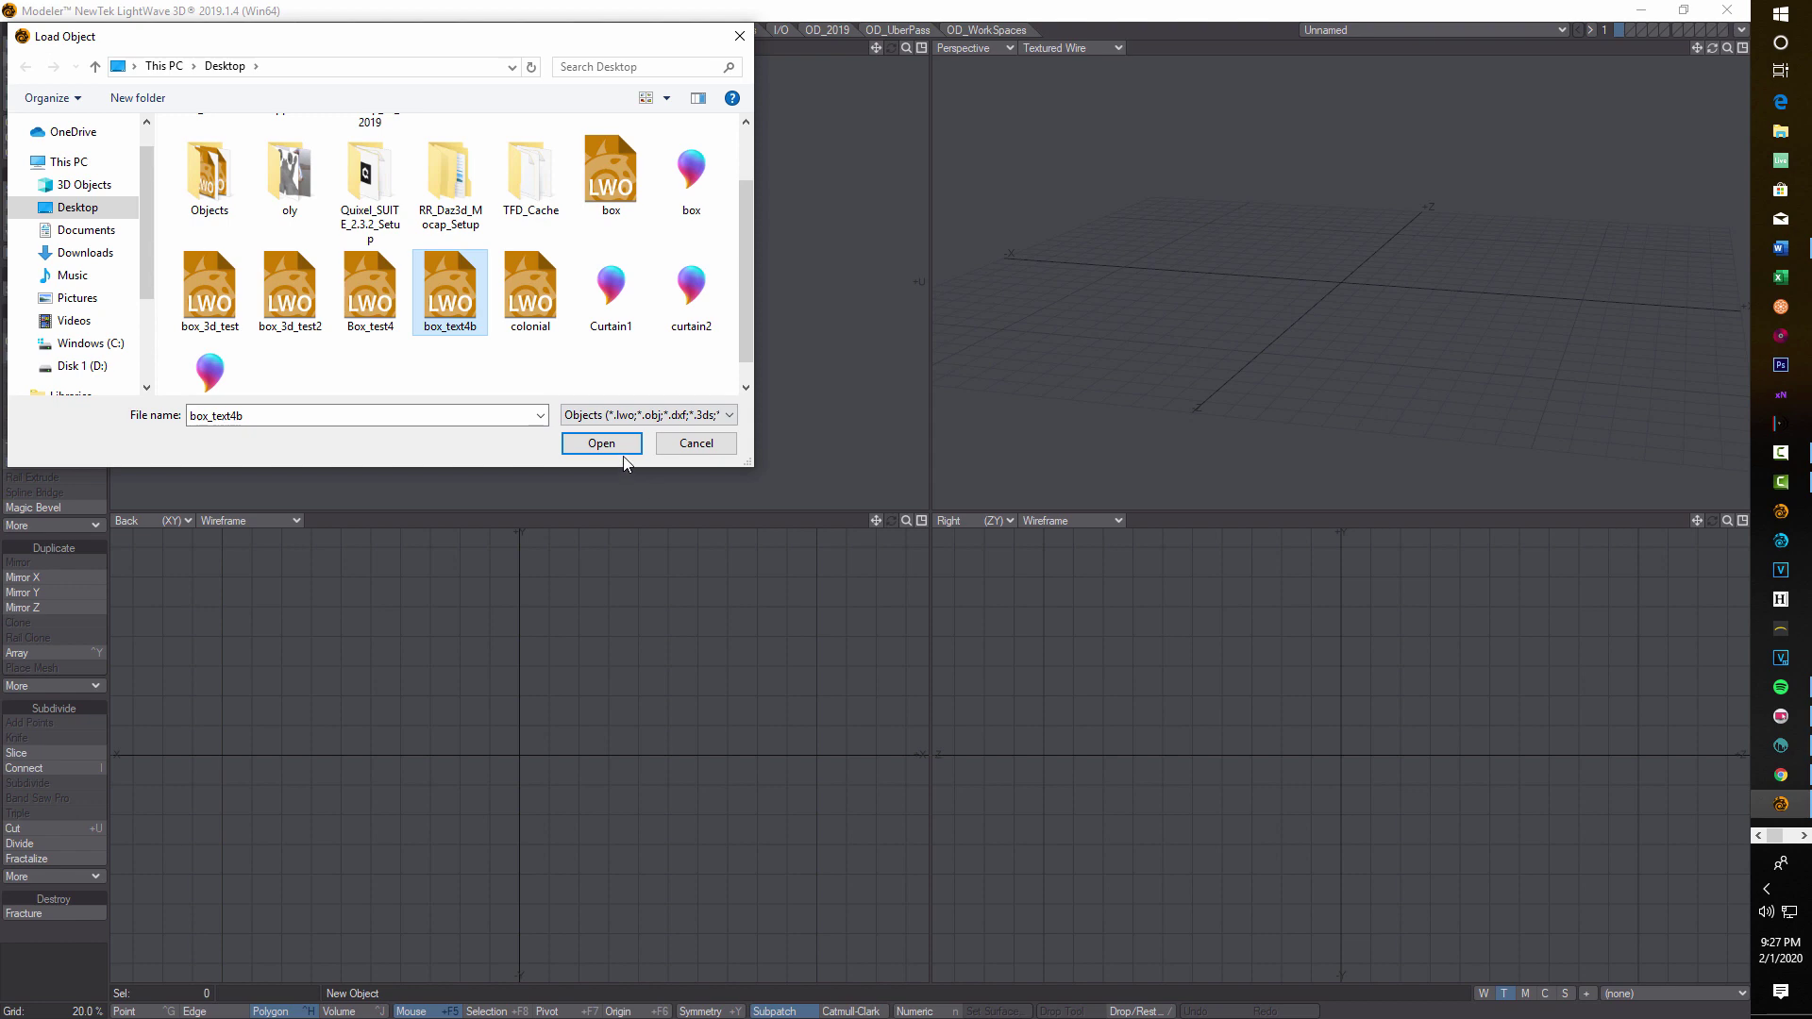
pyautogui.click(600, 442)
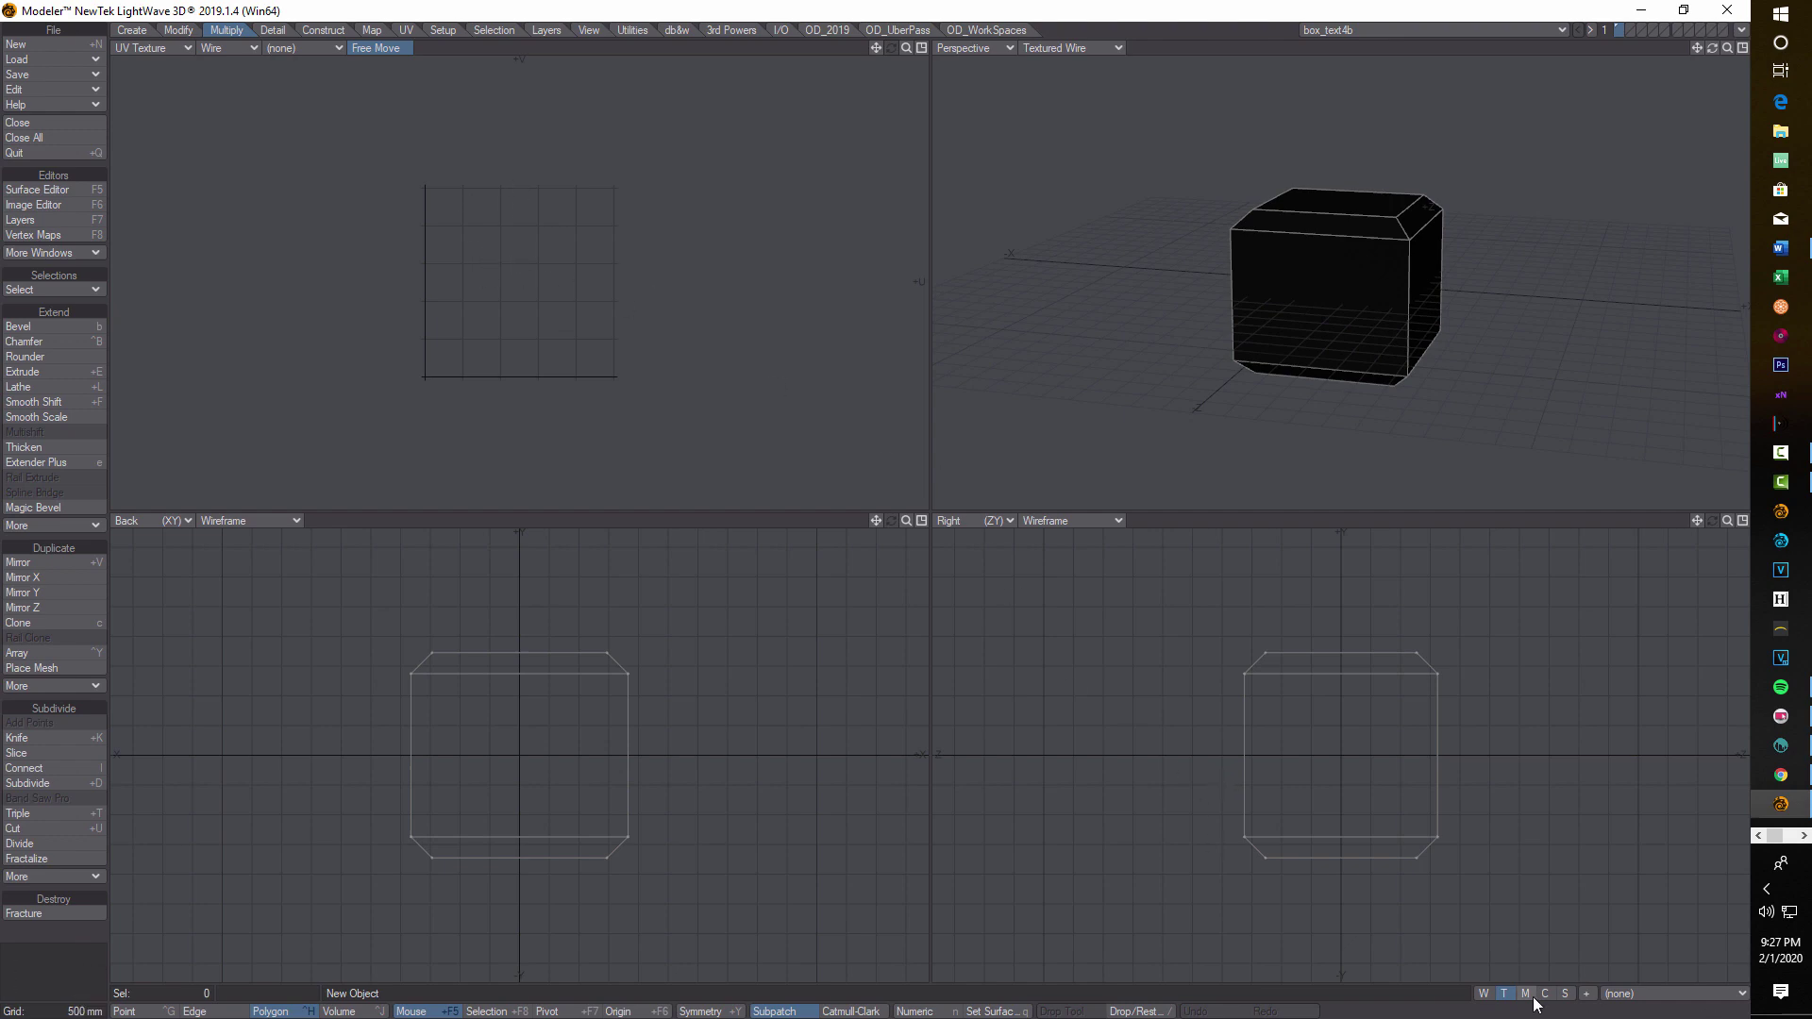
# - Display the object's Default UV map and send the object to Layout
pyautogui.click(1729, 998)
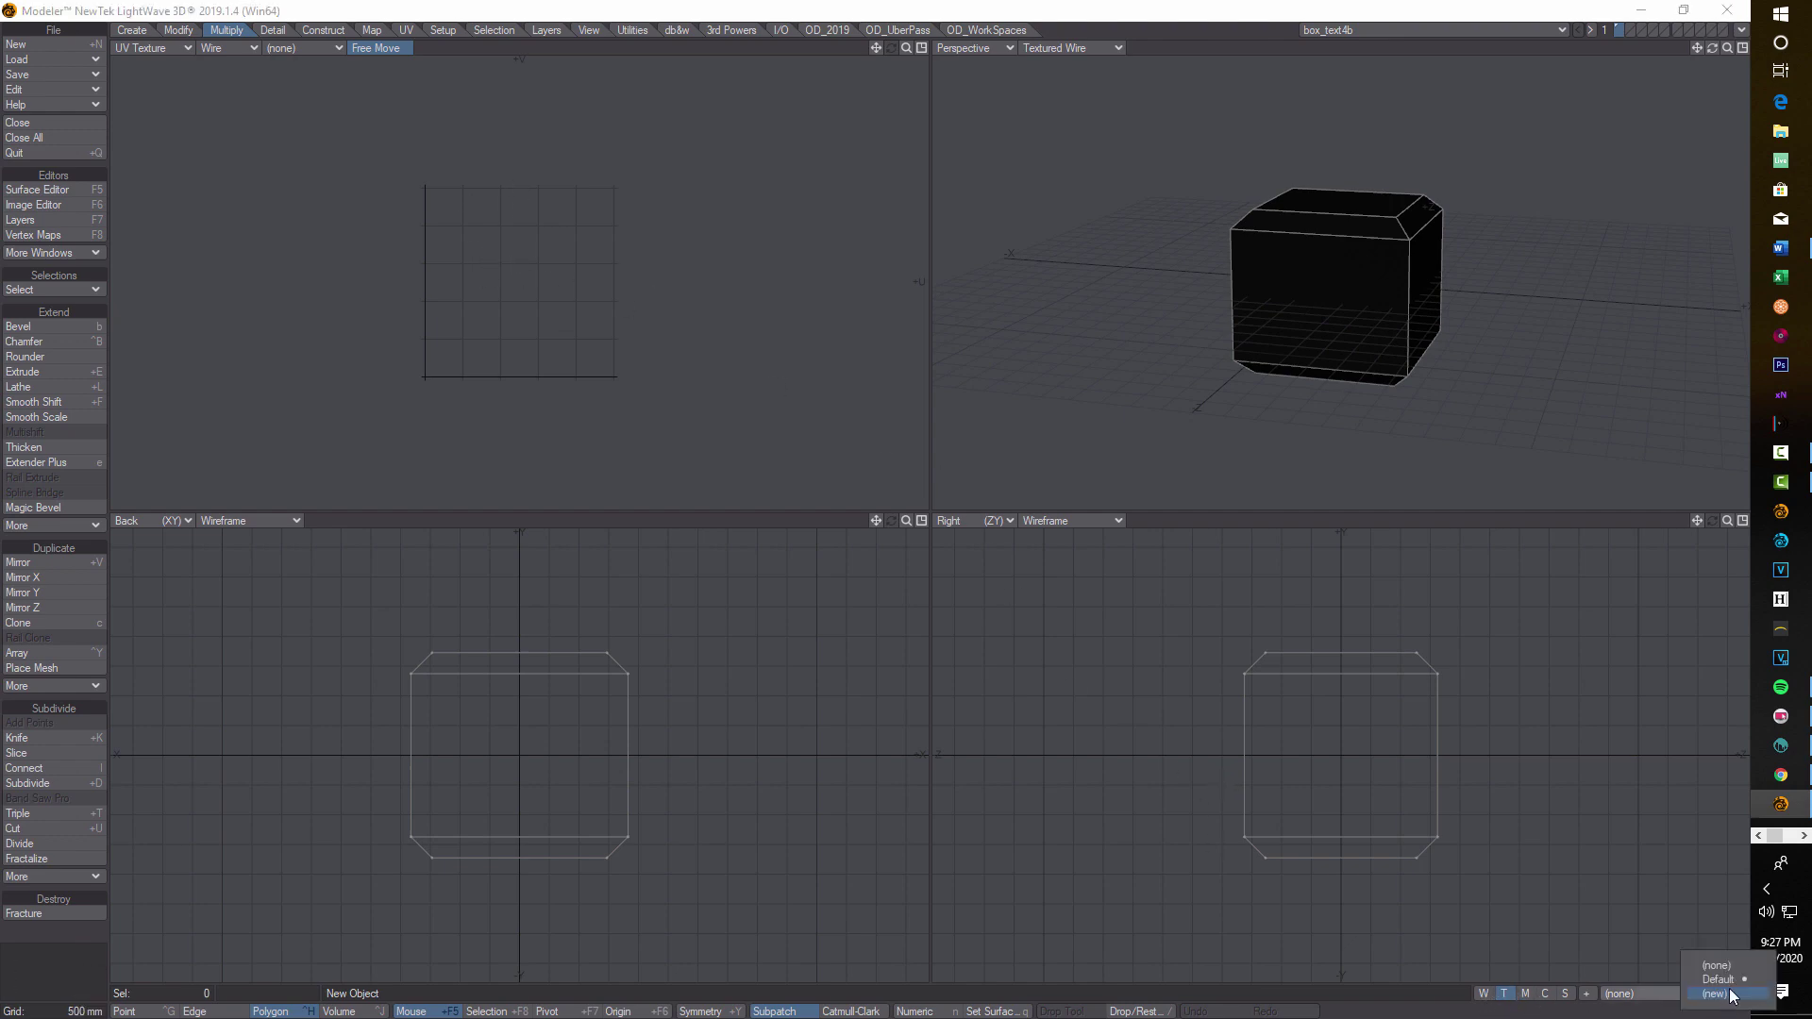
pyautogui.click(1729, 983)
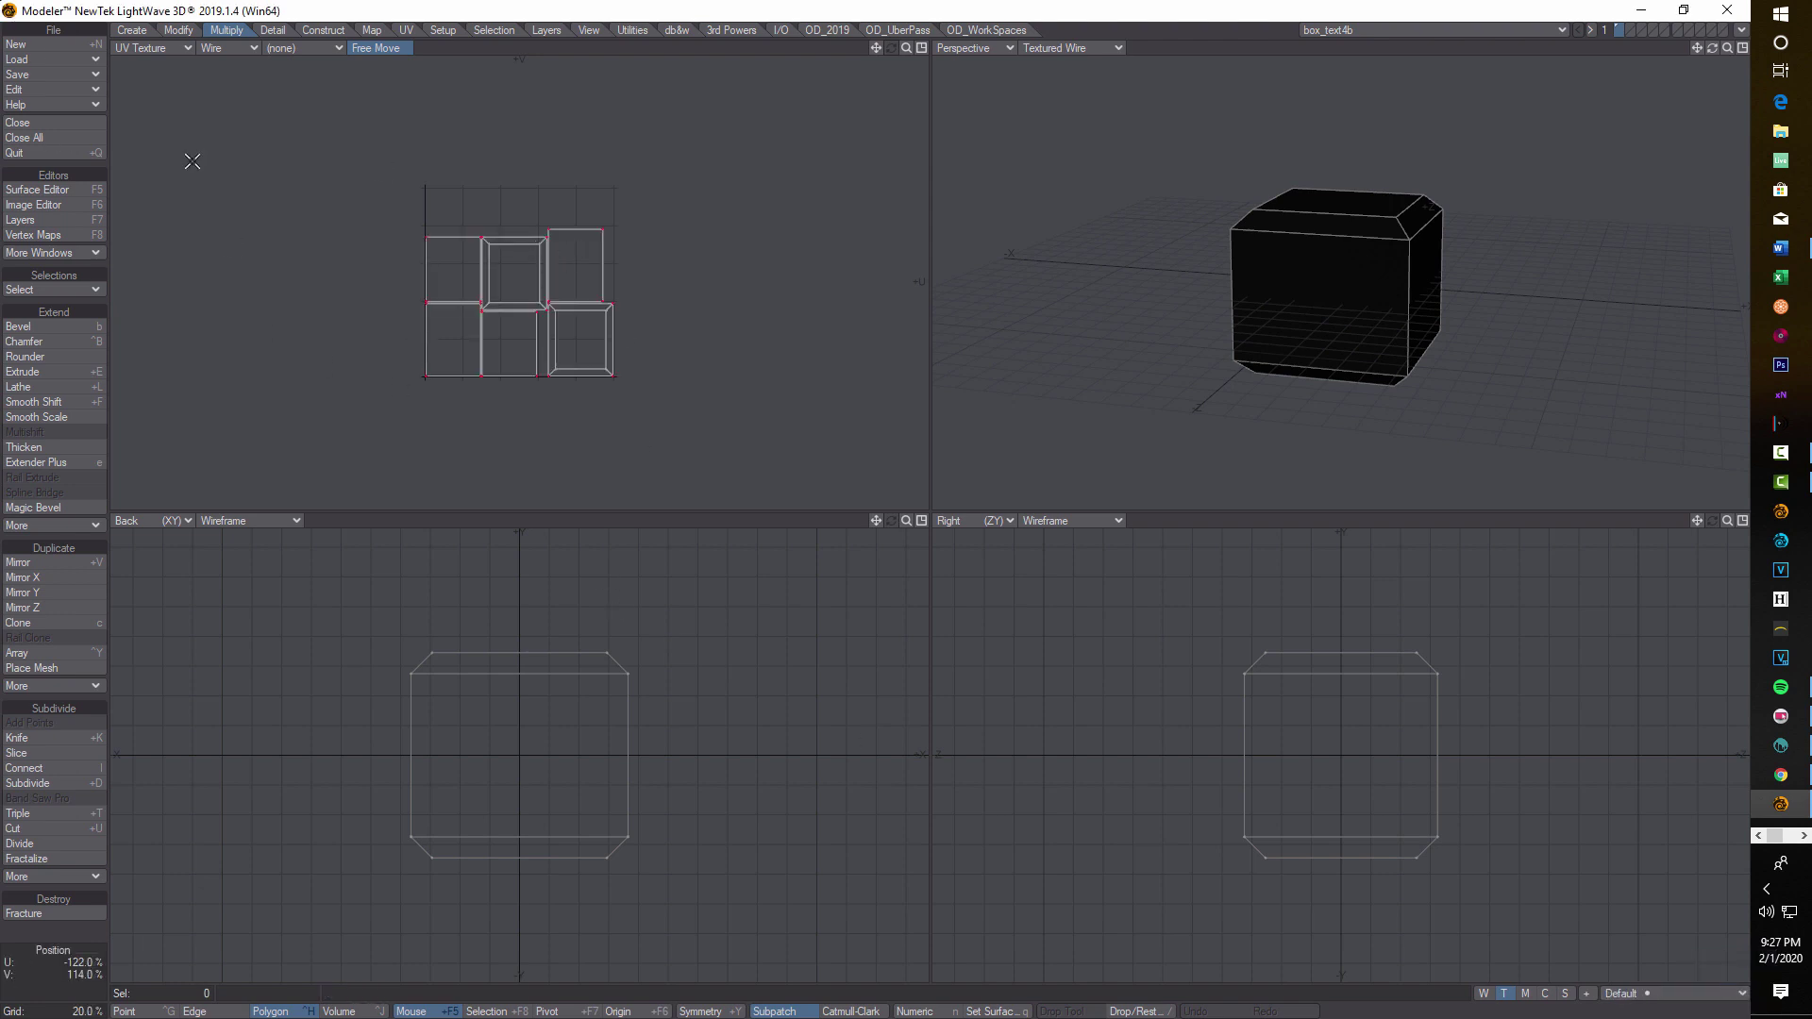
pyautogui.click(1741, 34)
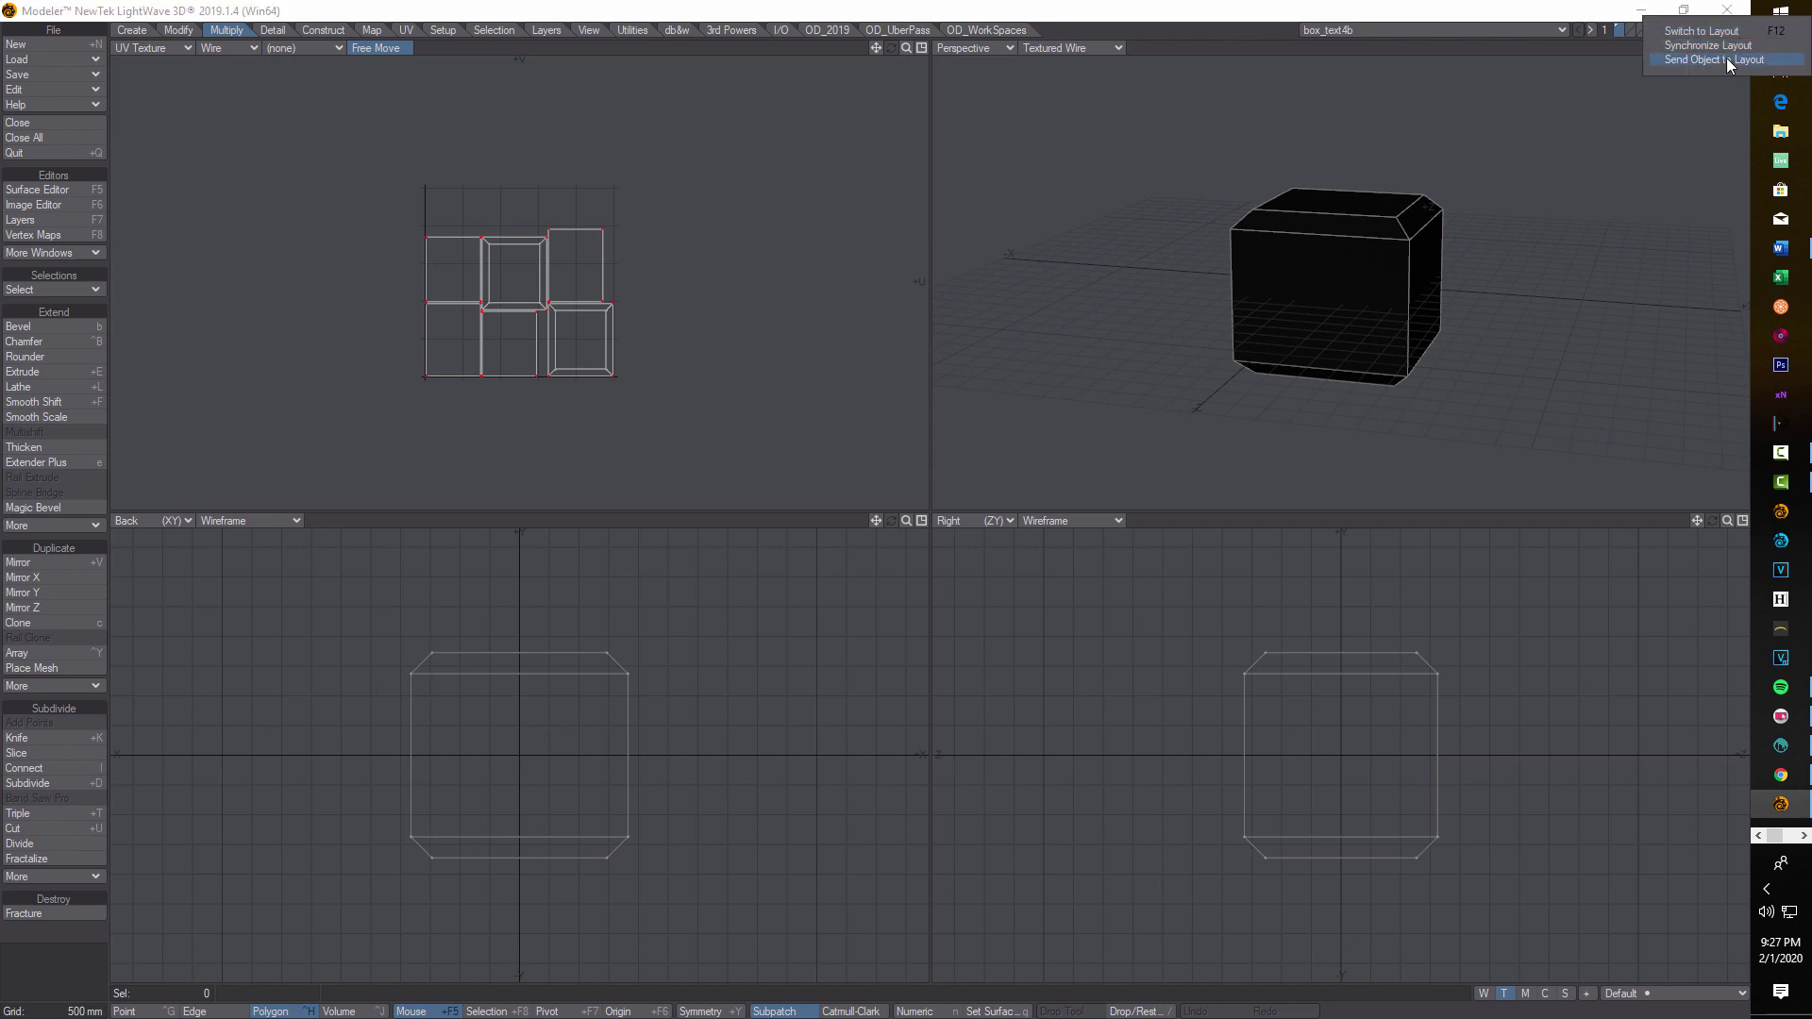
pyautogui.click(1726, 60)
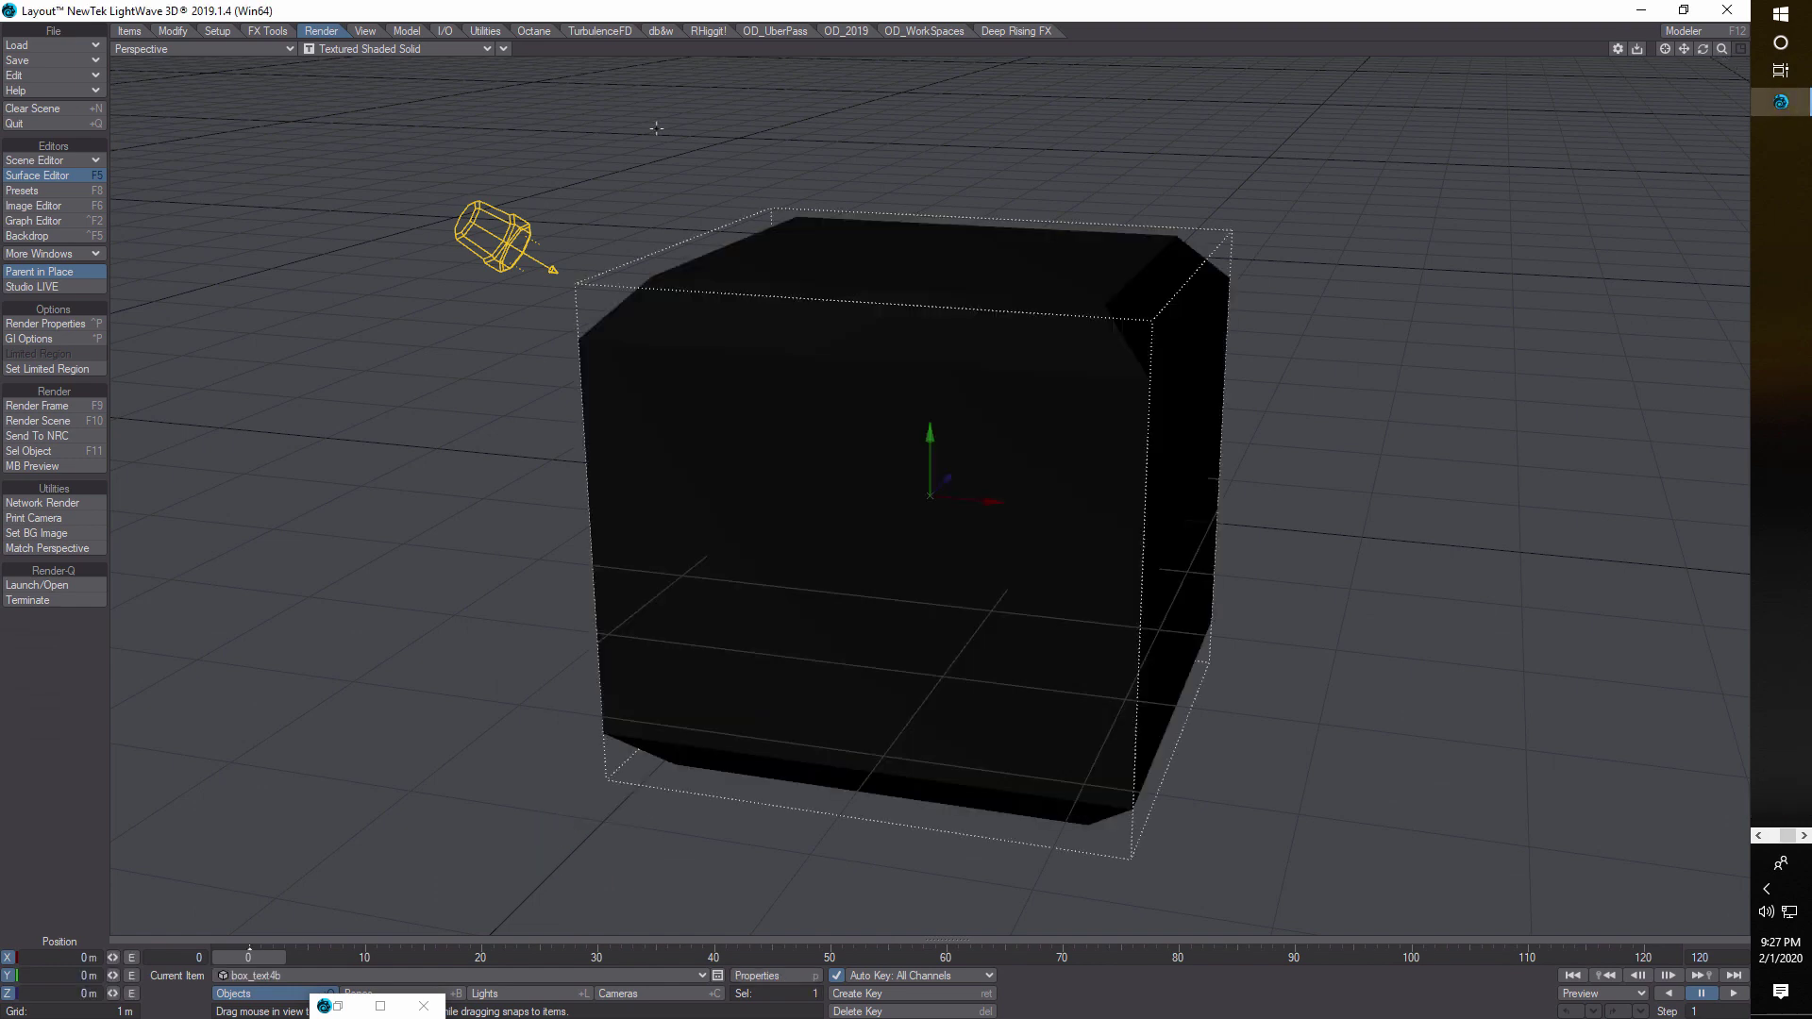
# - Open the Surface Editor and set the box's Default surface material to Principled BSDF
pyautogui.click(33, 176)
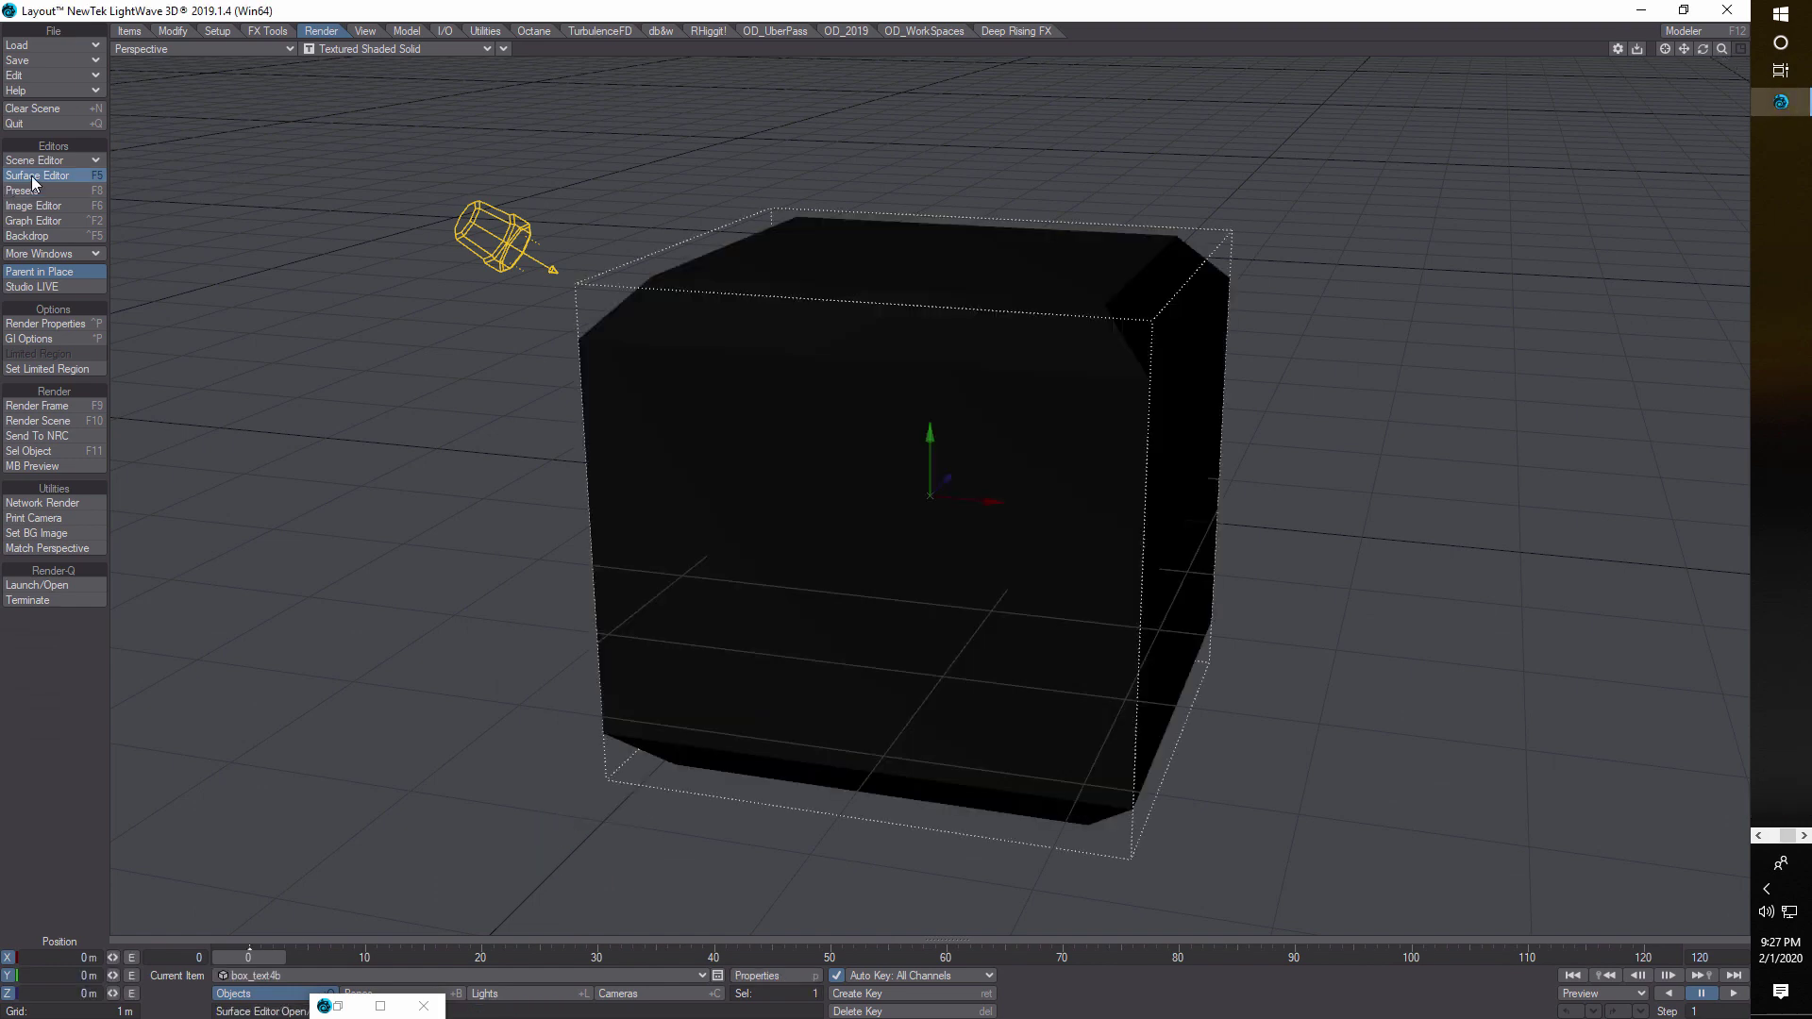
pyautogui.click(33, 177)
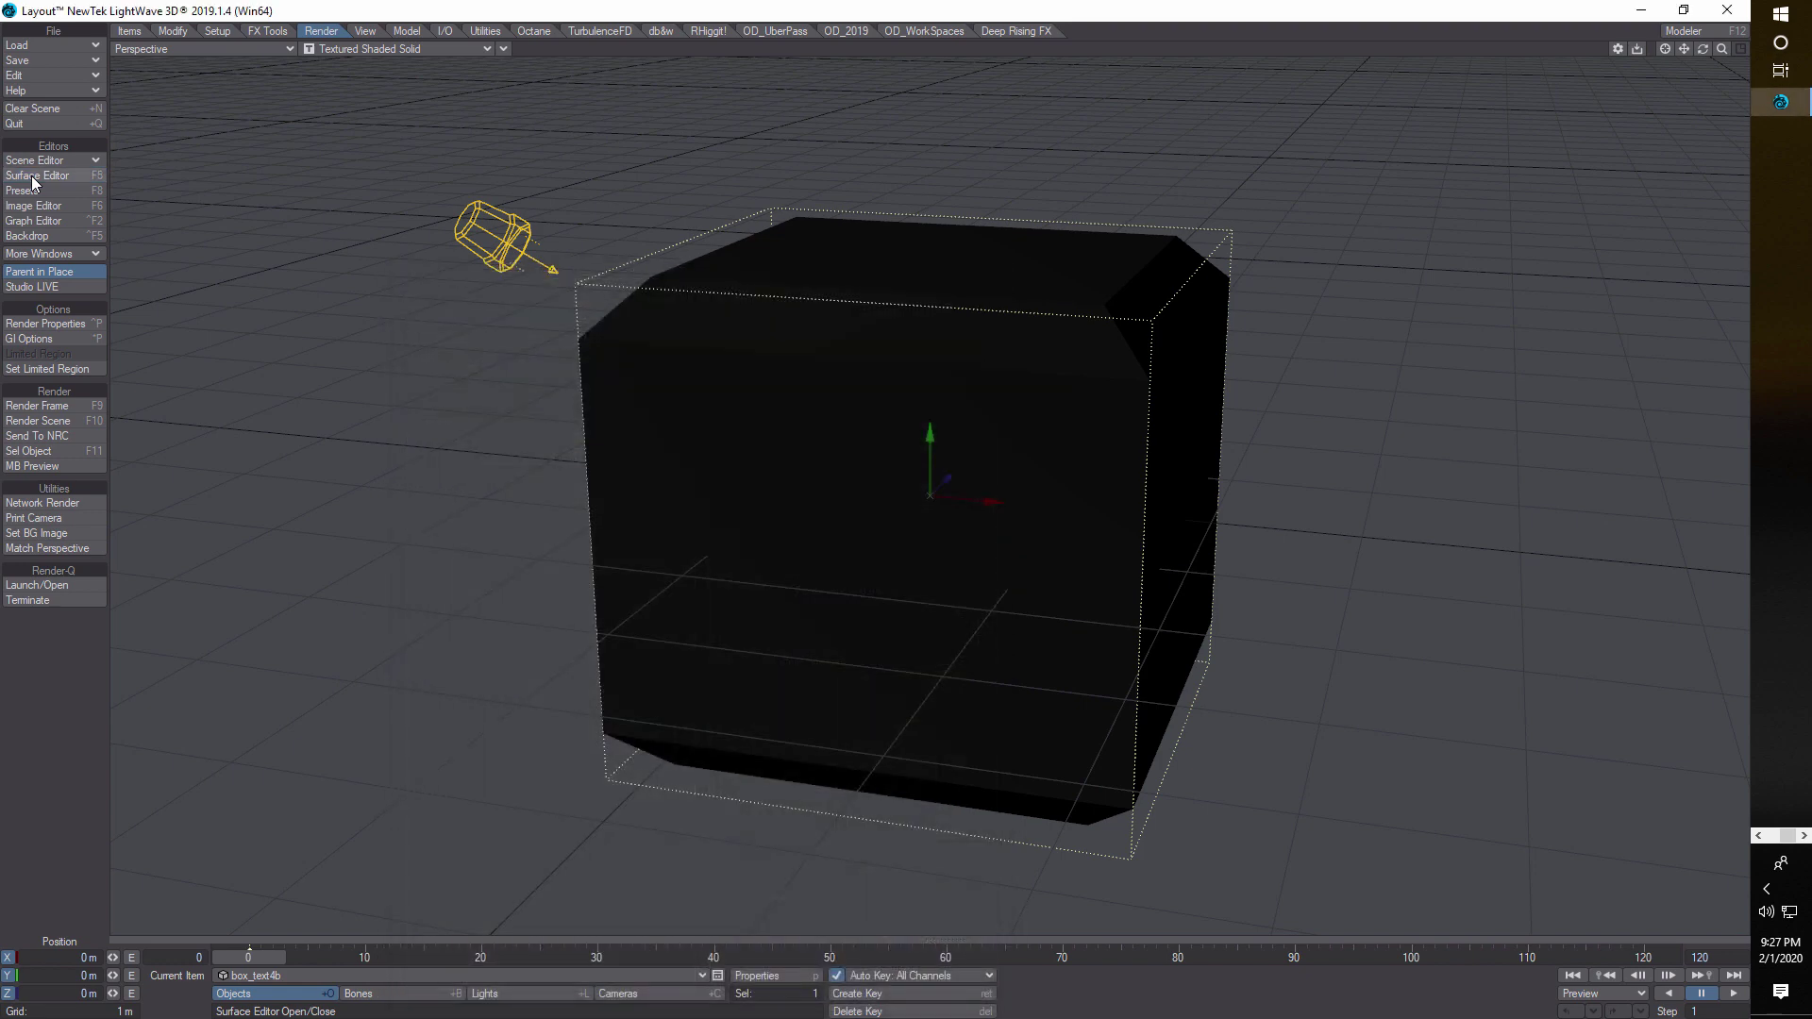
pyautogui.moveTo(549, 286); pyautogui.dragTo(257, 175)
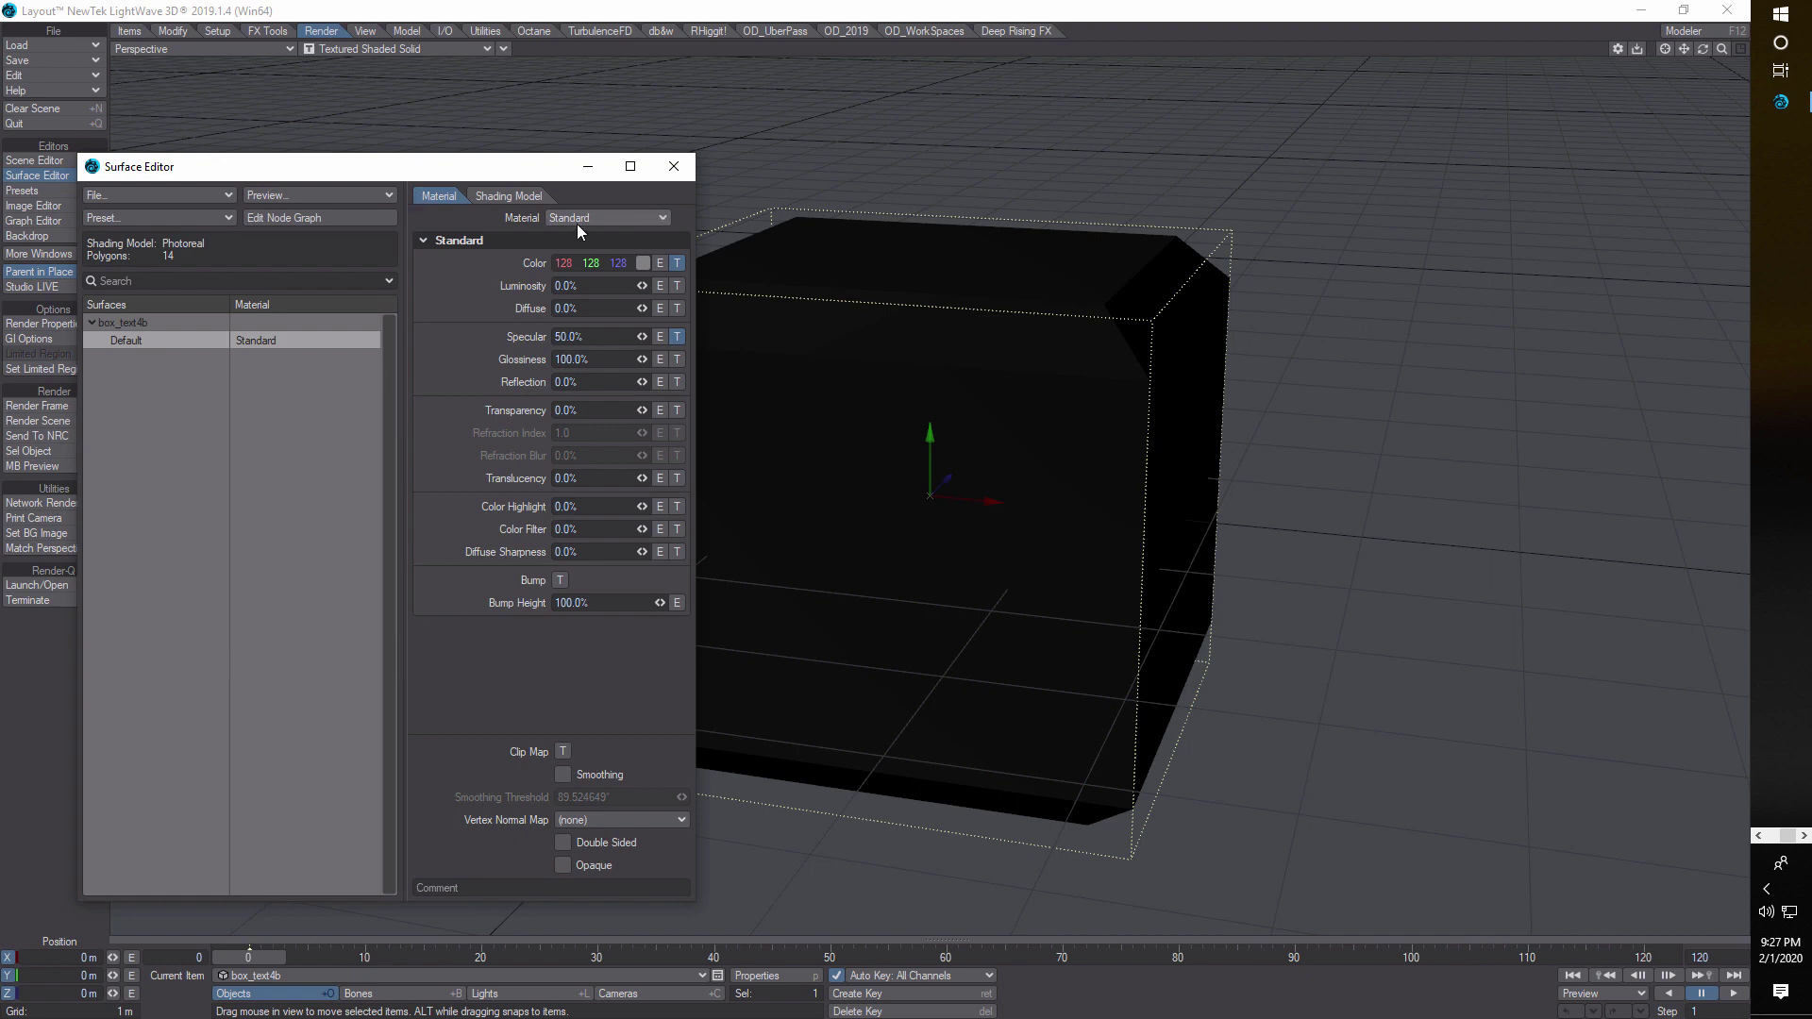
pyautogui.click(666, 217)
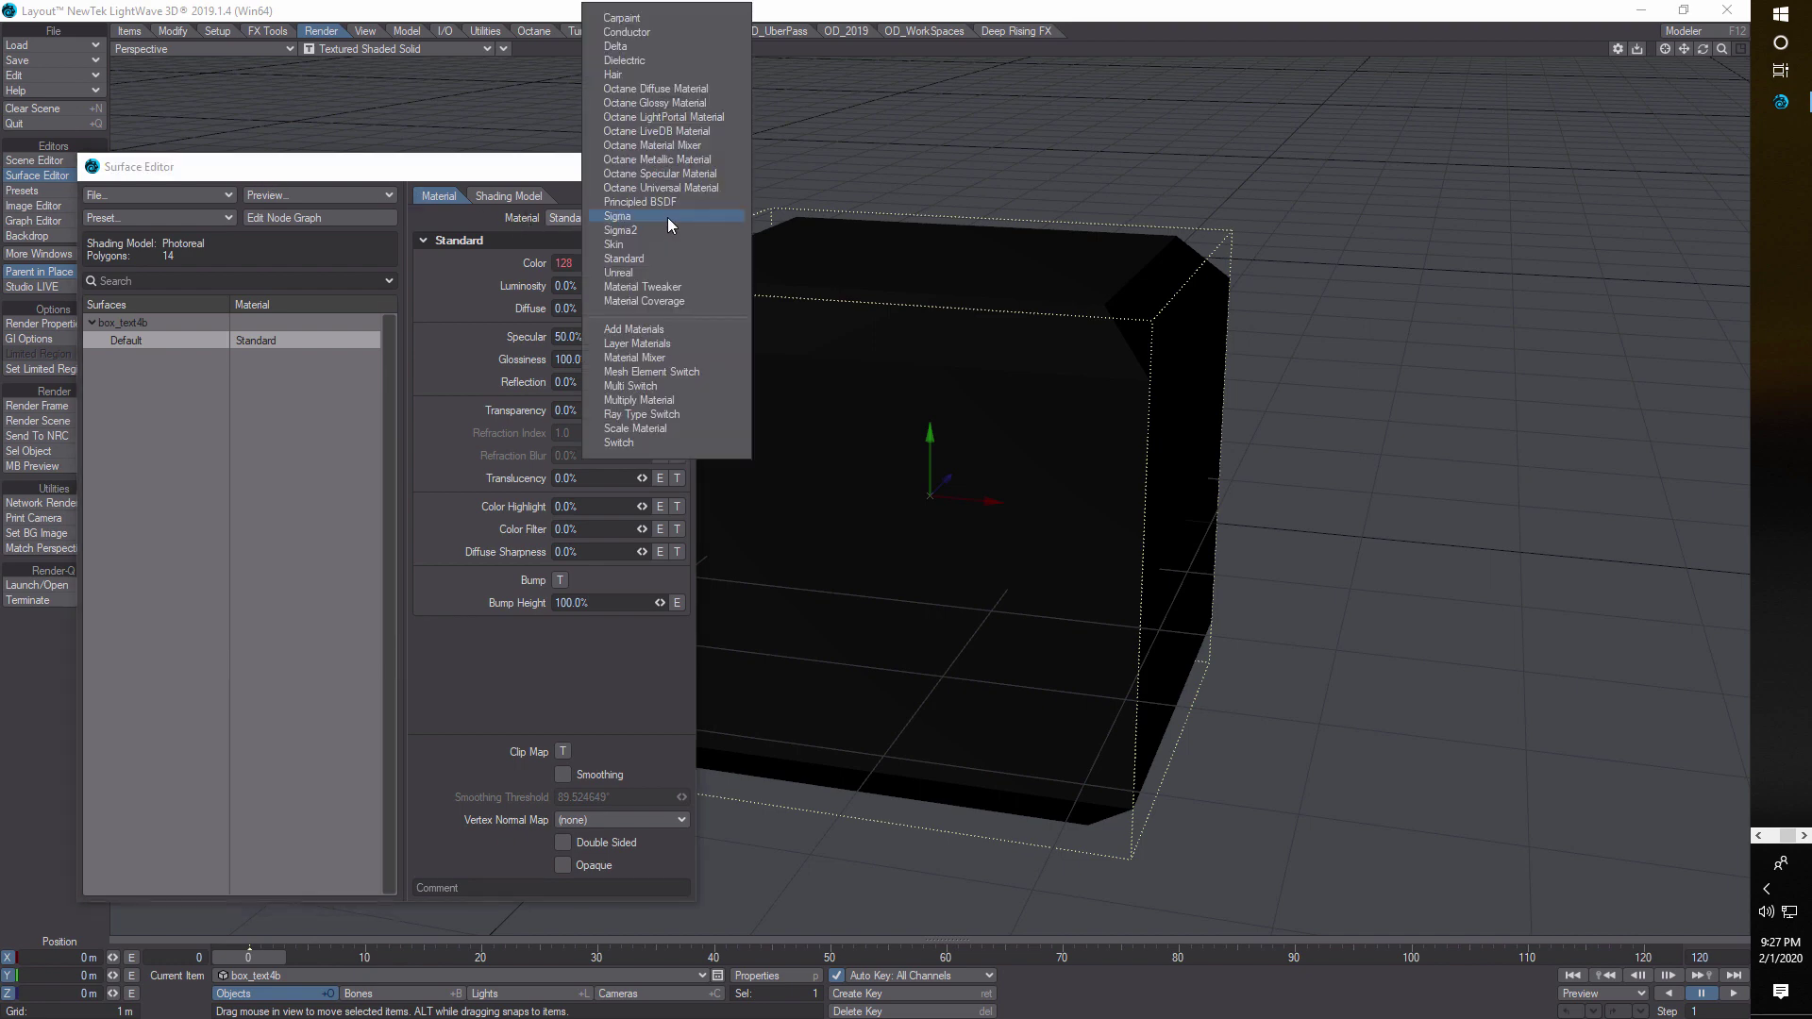
pyautogui.click(666, 204)
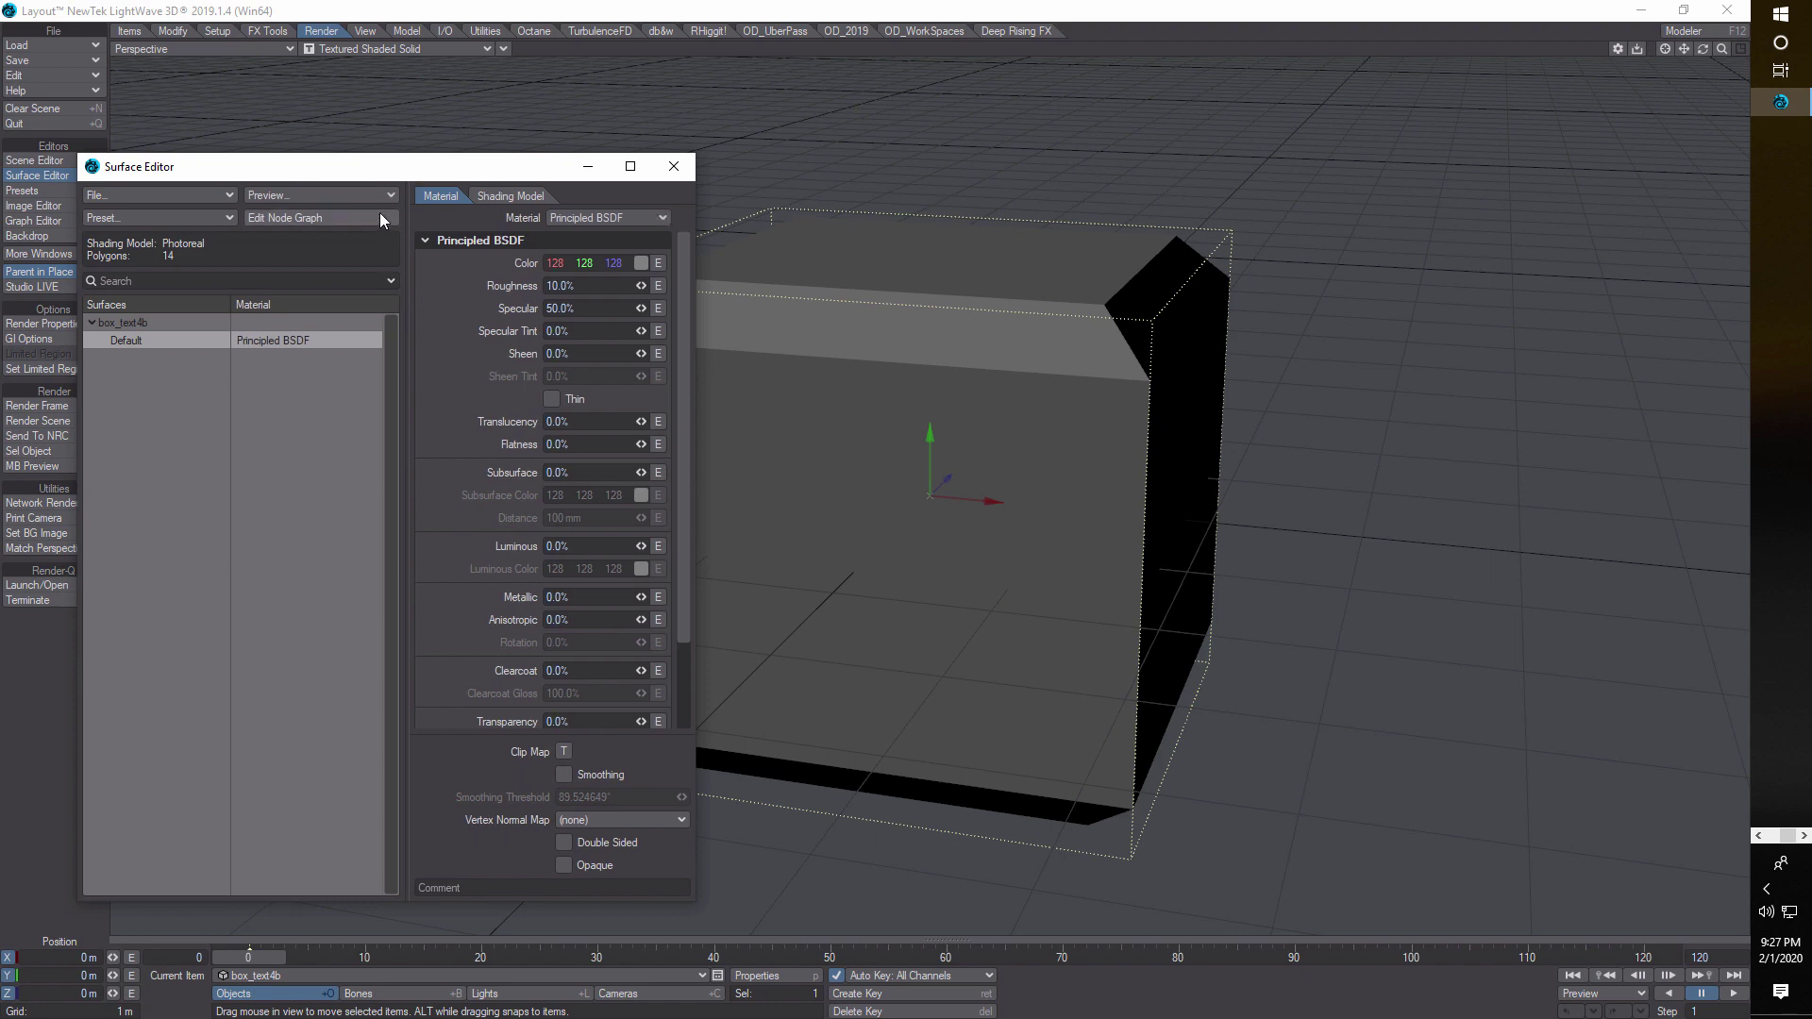
# - Open the Default surface's node graph, space out the nodes and delete the Standard material node
pyautogui.click(355, 217)
pyautogui.moveTo(247, 242); pyautogui.dragTo(609, 370)
pyautogui.moveTo(246, 149); pyautogui.dragTo(1242, 336)
pyautogui.moveTo(860, 478); pyautogui.dragTo(1021, 431)
pyautogui.click(815, 462)
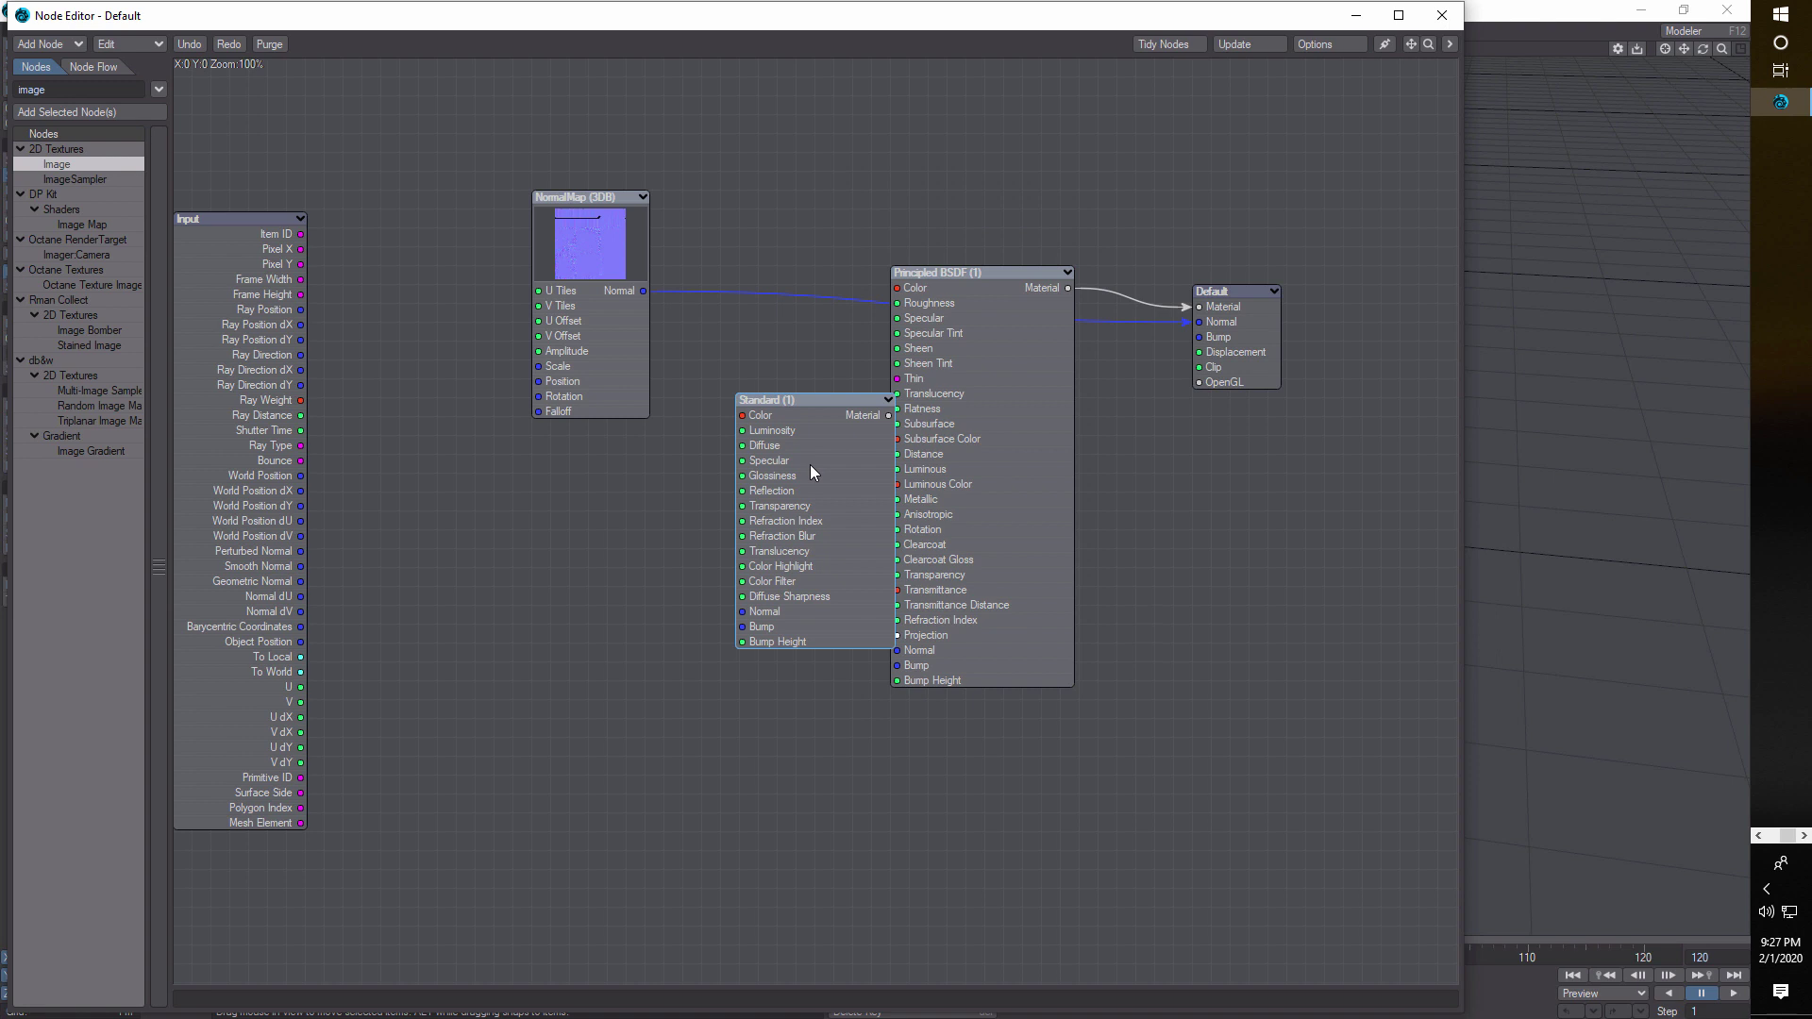
pyautogui.press('Delete')
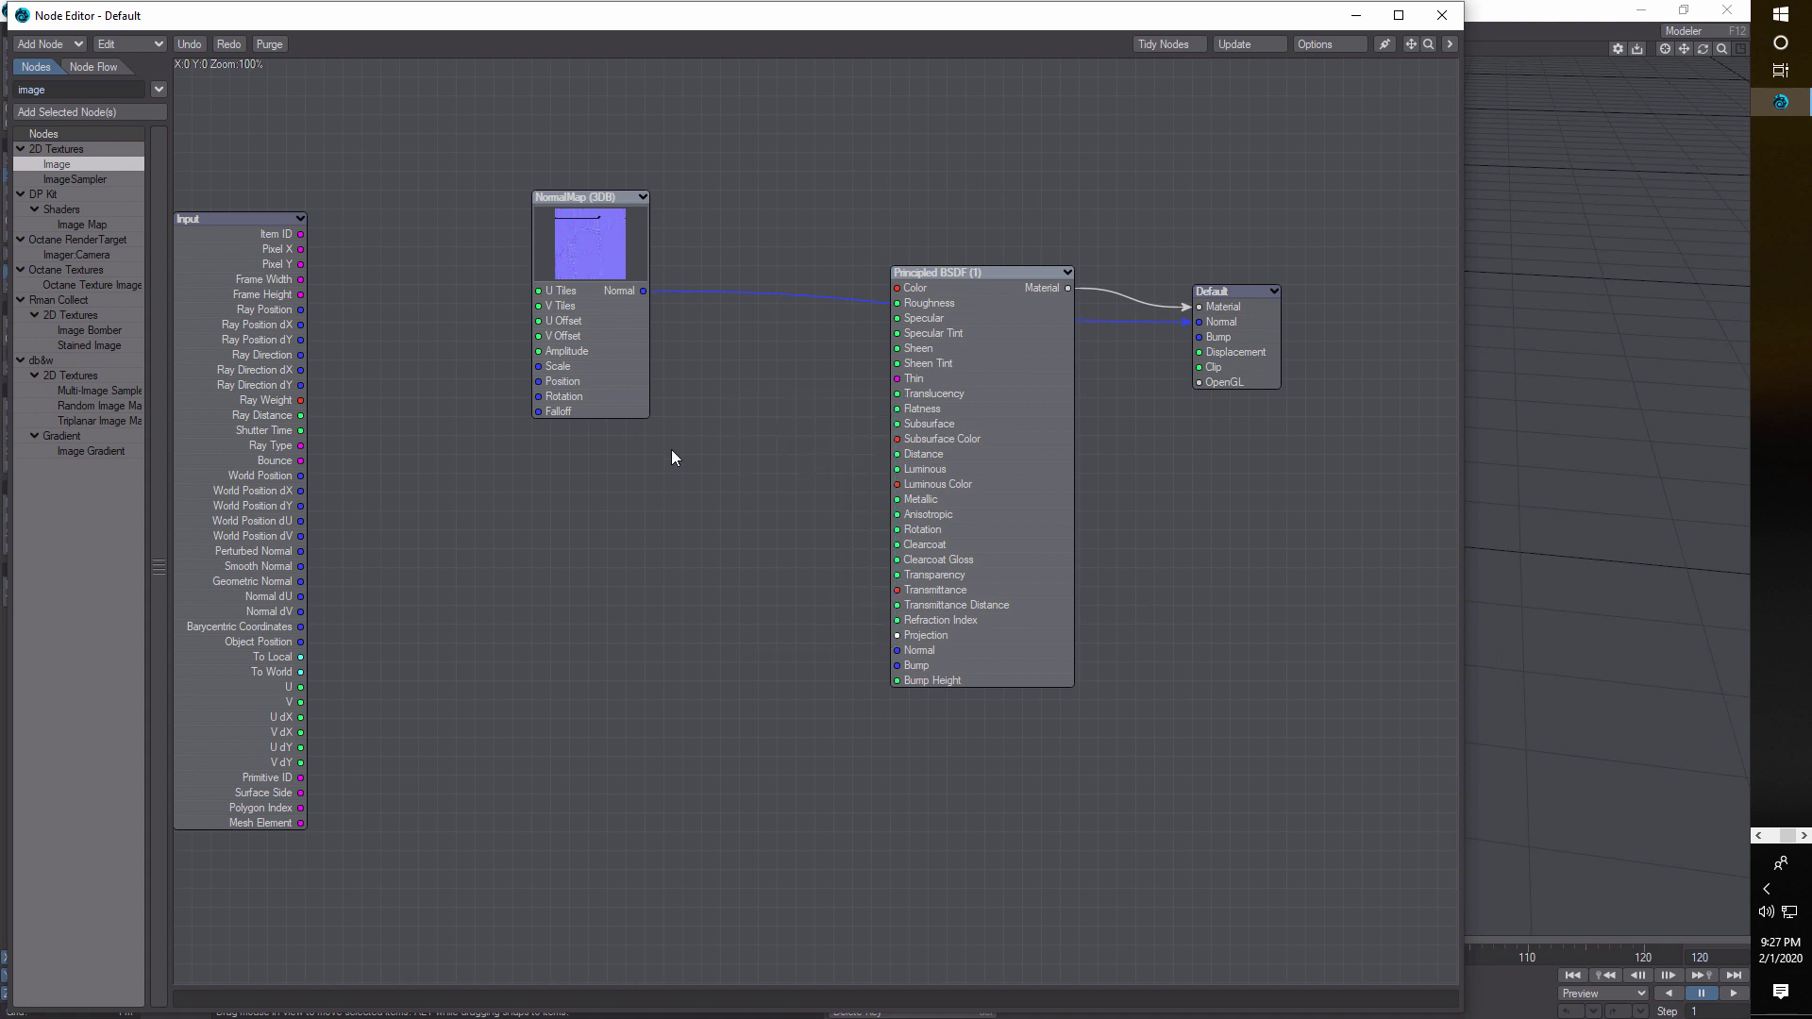
# - Check the NormalMap node's image and UV mapping settings
pyautogui.doubleClick(592, 257)
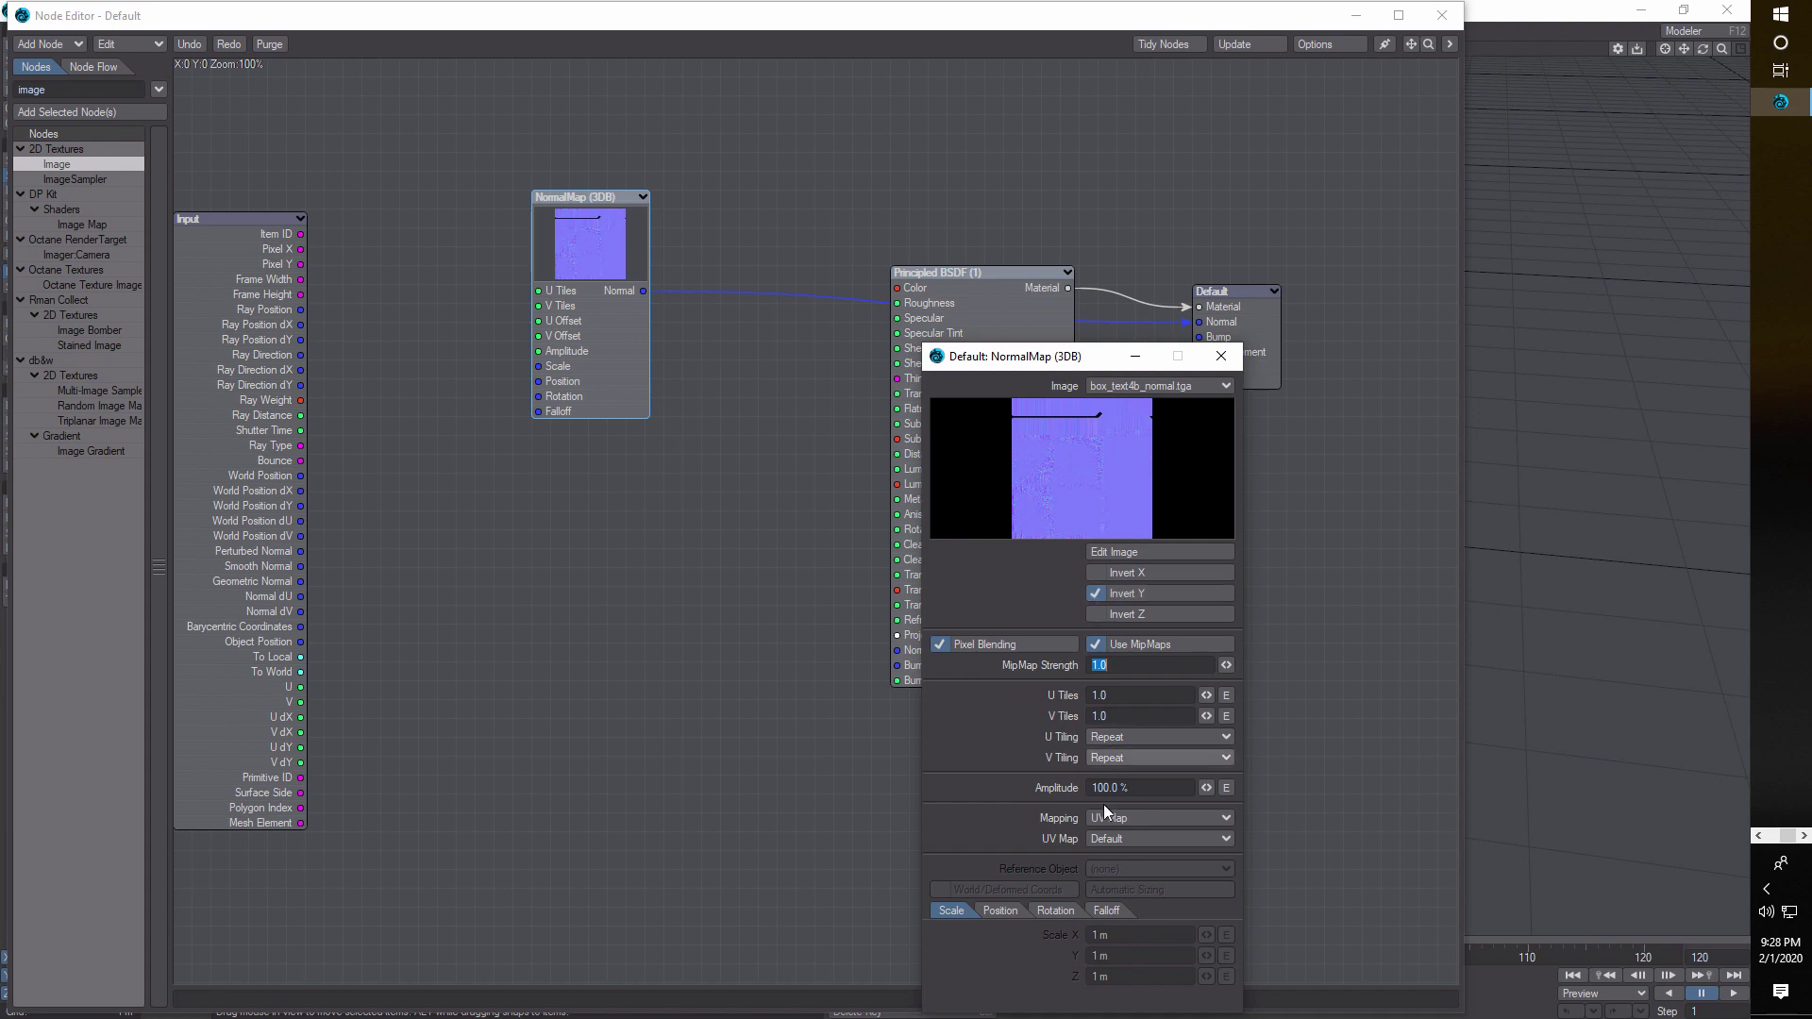
pyautogui.click(1236, 353)
pyautogui.moveTo(1101, 15); pyautogui.dragTo(1113, 51)
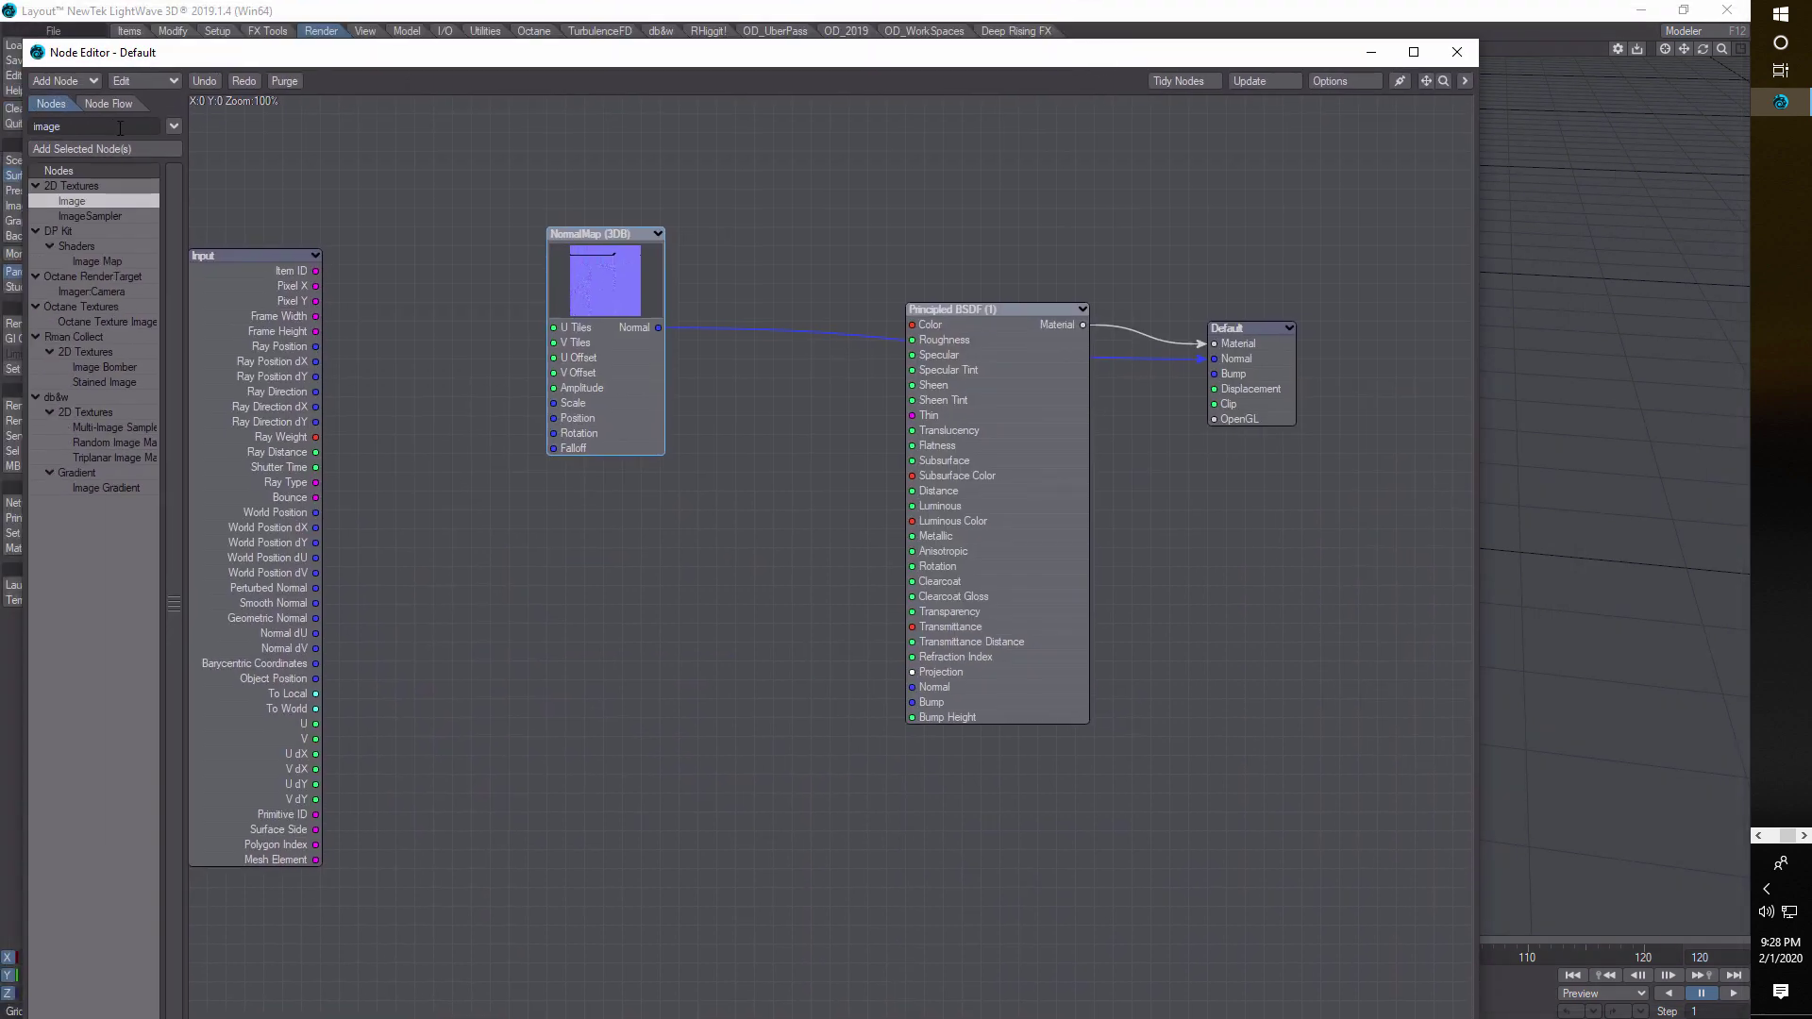
# - Add an Image node below the NormalMap node and set its mapping to UV Map using the Default UV map
pyautogui.doubleClick(64, 200)
pyautogui.moveTo(843, 476); pyautogui.dragTo(731, 630)
pyautogui.doubleClick(731, 630)
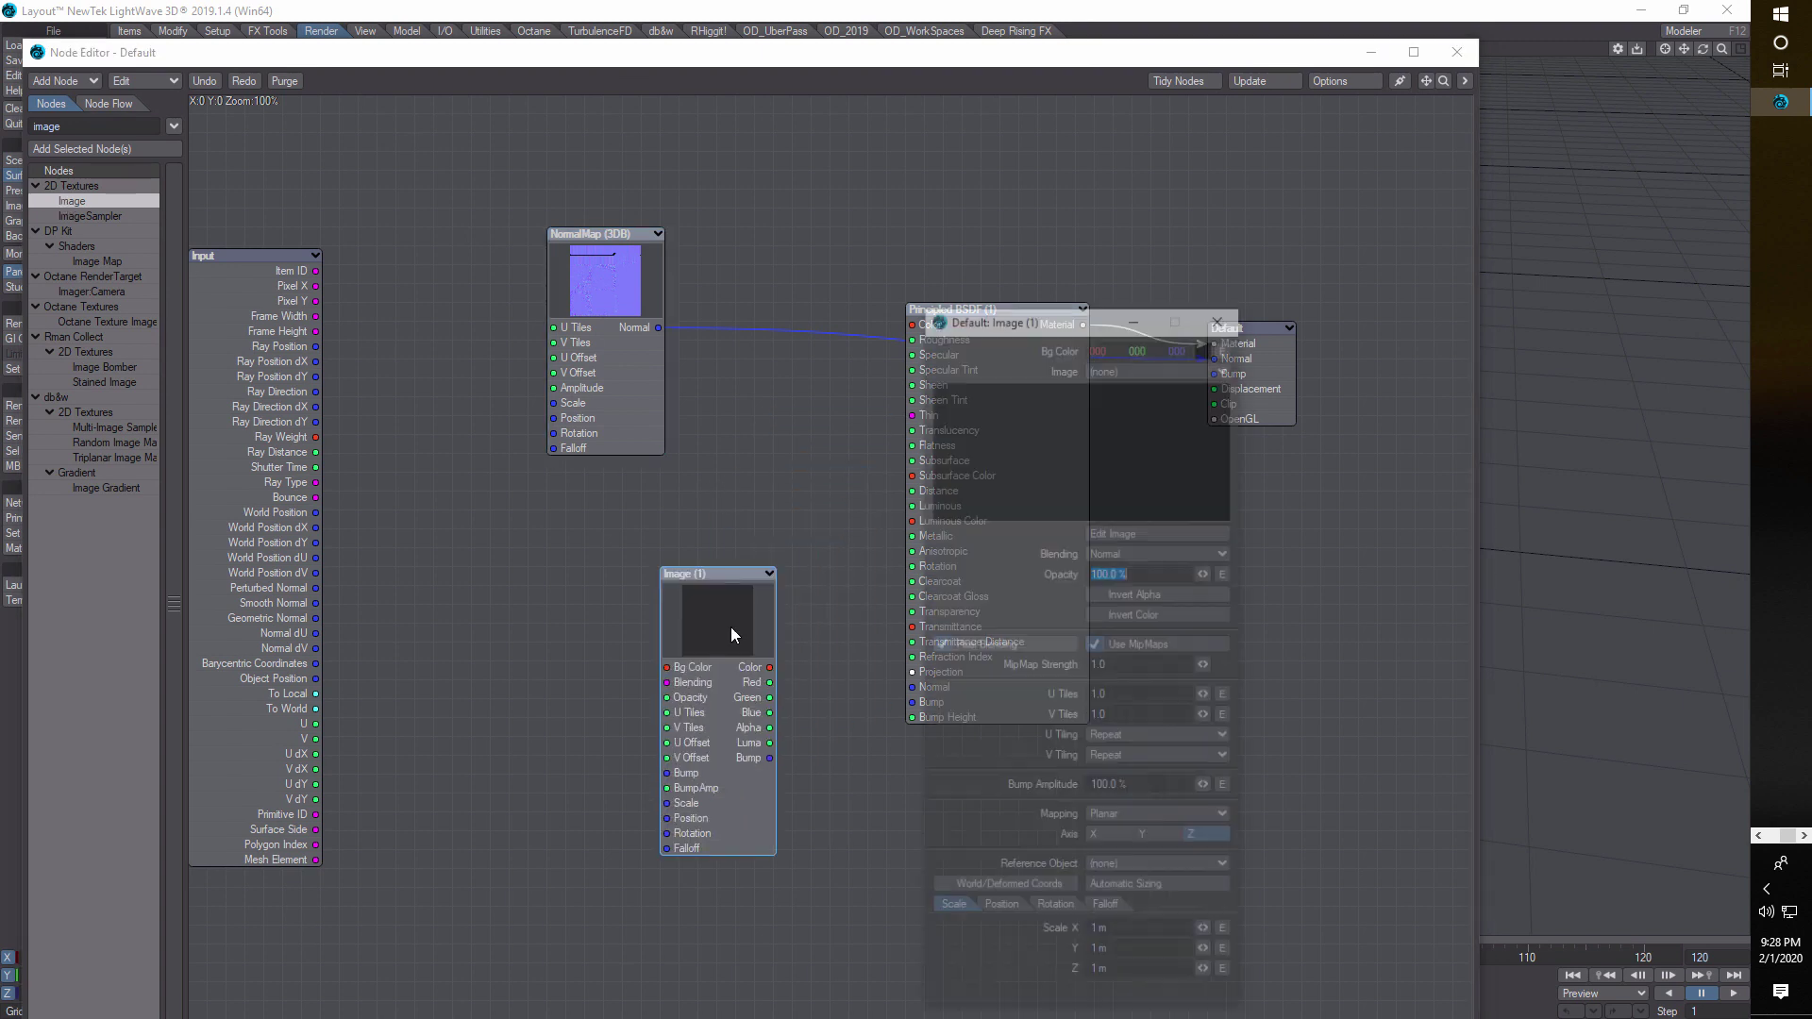
pyautogui.click(1216, 819)
pyautogui.click(1213, 891)
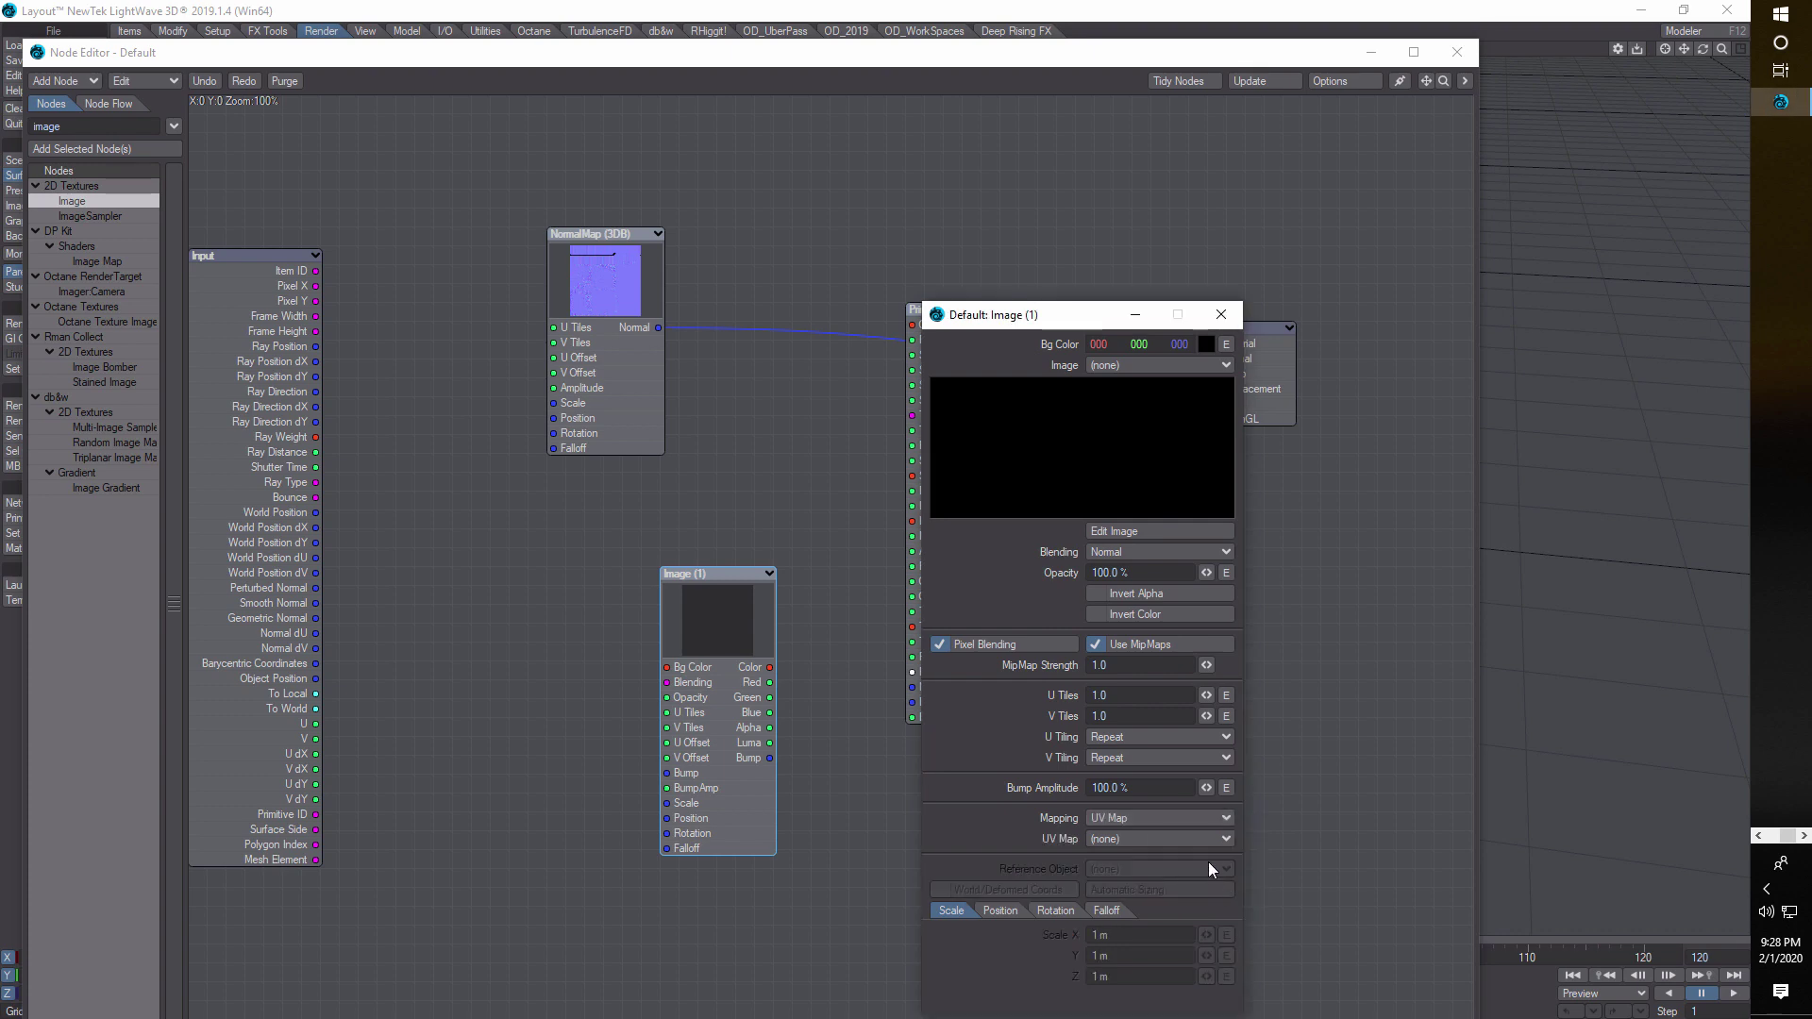
pyautogui.click(1216, 840)
pyautogui.click(1214, 851)
pyautogui.click(1216, 315)
# - Duplicate the UV-mapped Image node twice and spread the copies apart in the node graph
pyautogui.rightClick(719, 615)
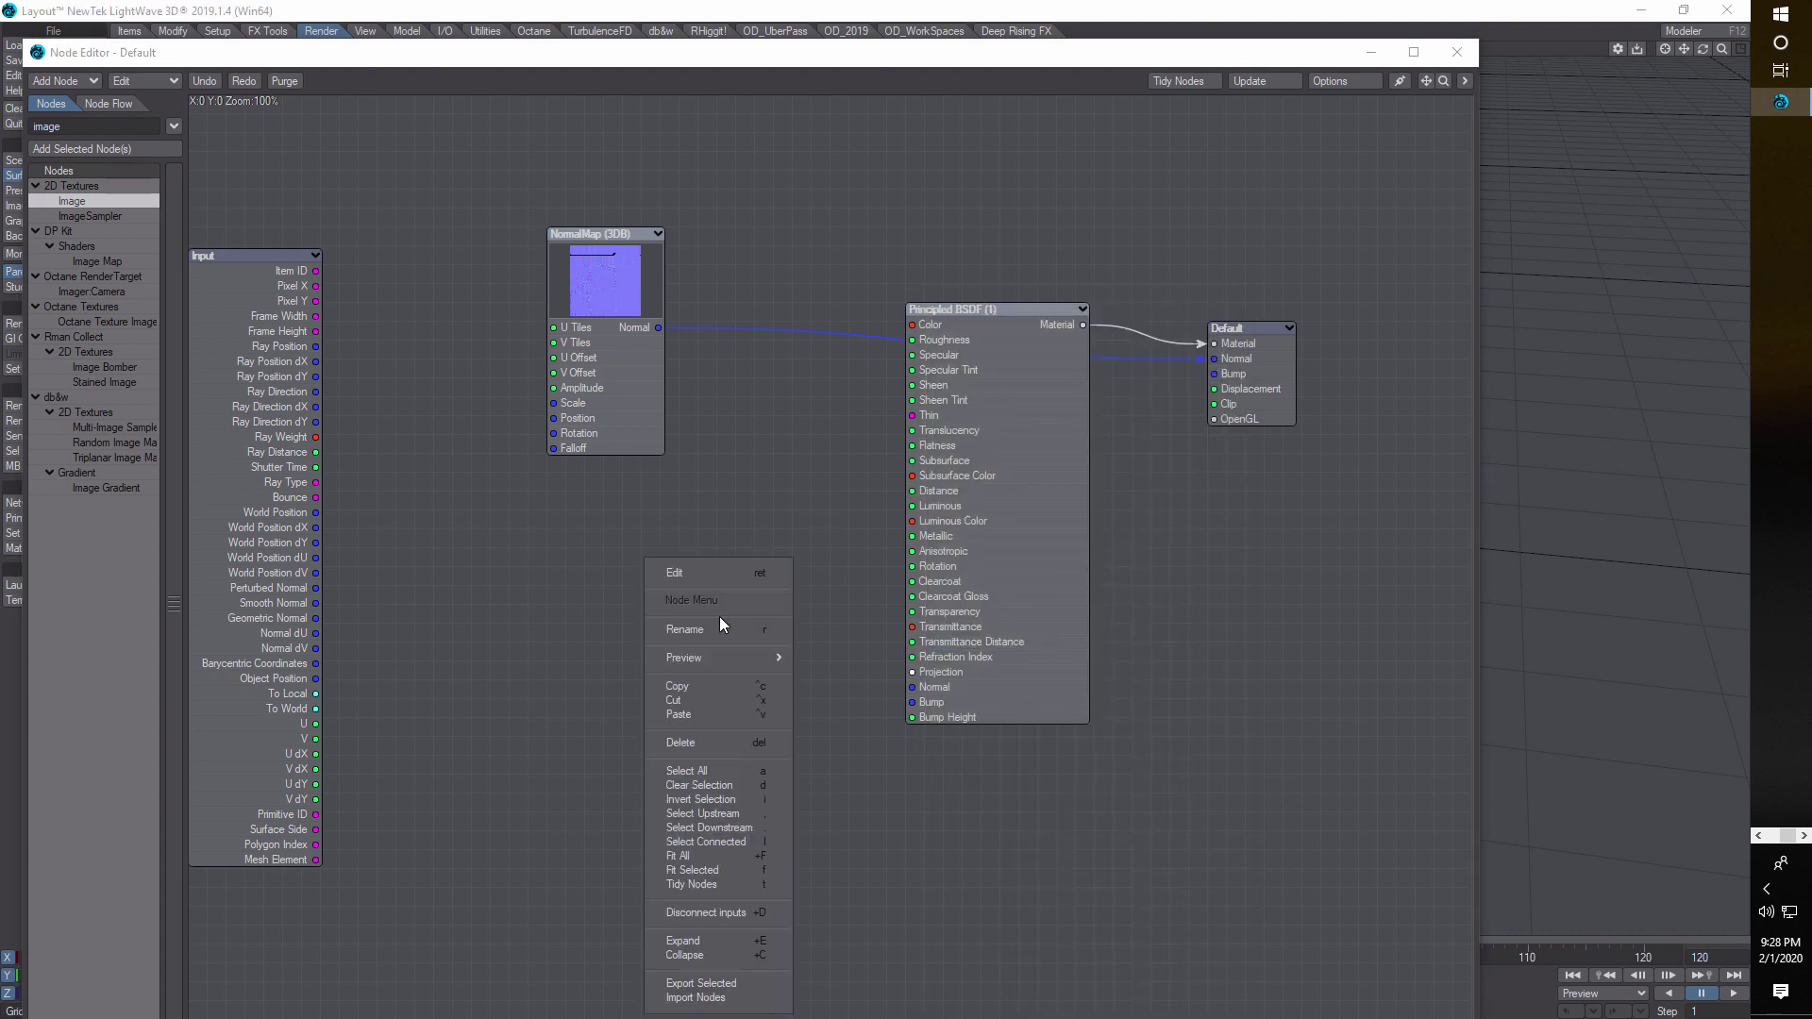
pyautogui.click(720, 687)
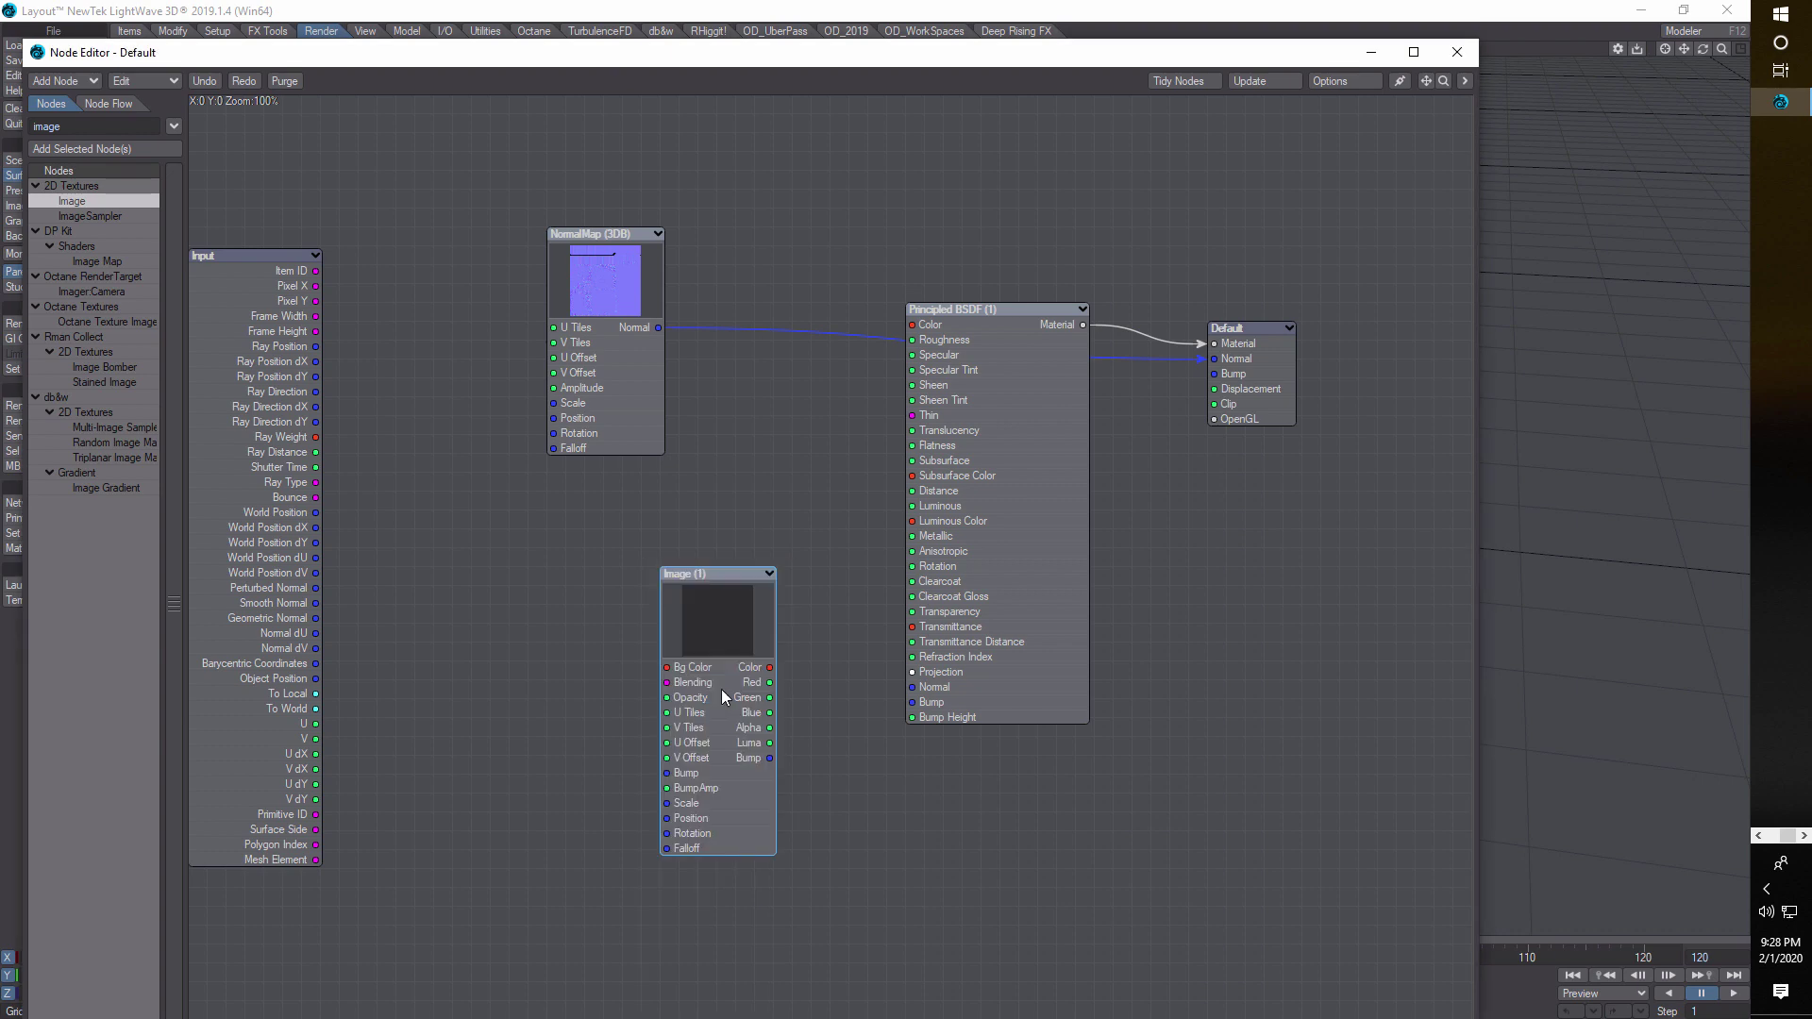
pyautogui.hotkey('ctrl', 'v')
pyautogui.hotkey('ctrl', 'v')
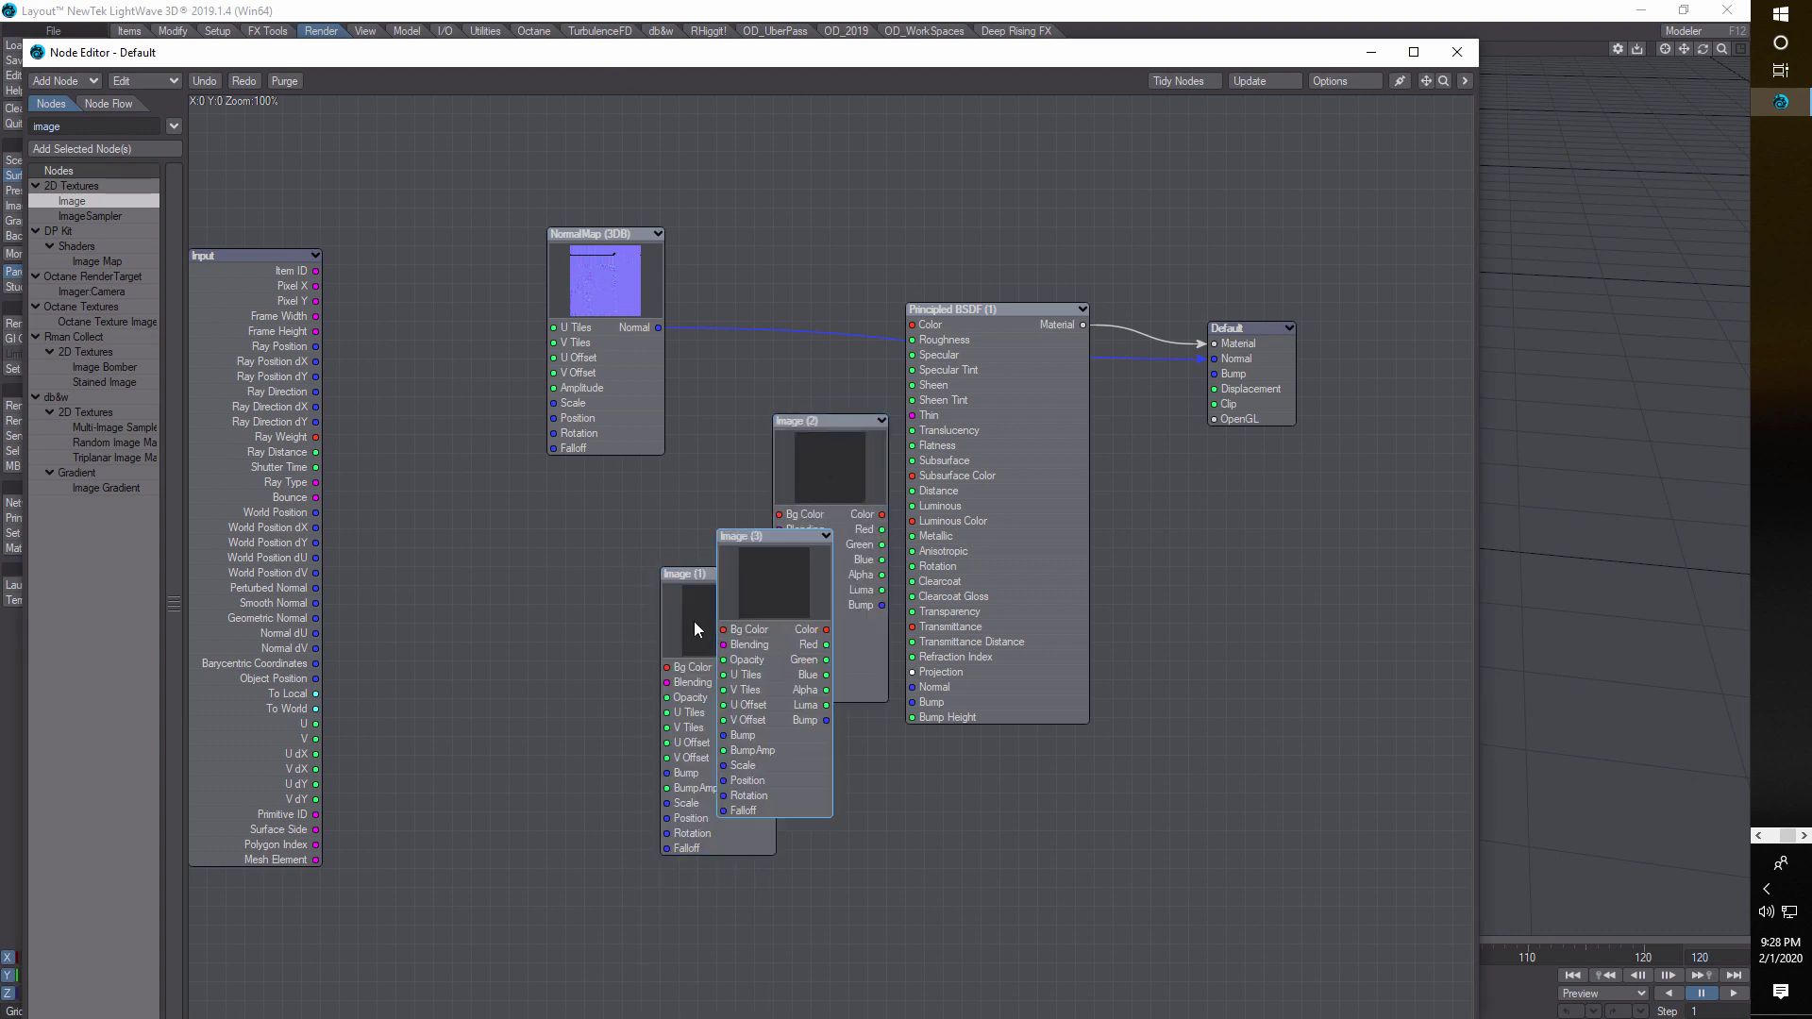
pyautogui.moveTo(829, 468); pyautogui.dragTo(887, 791)
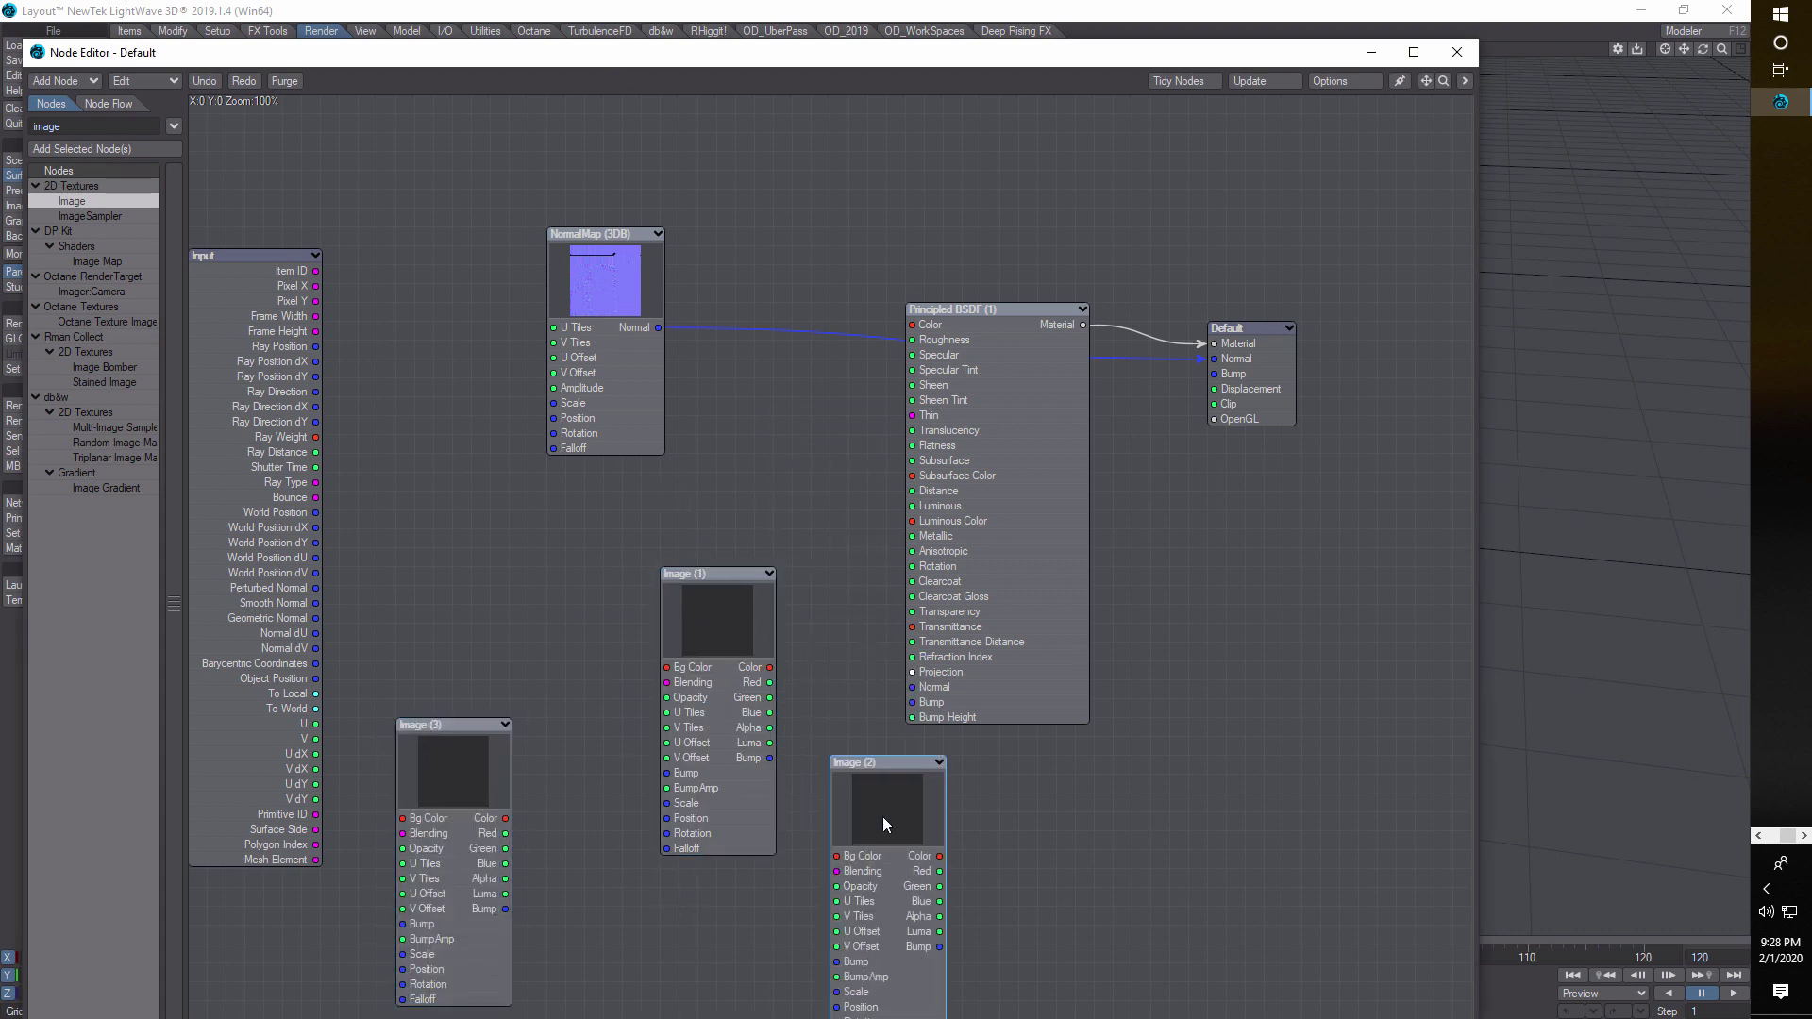
# - Assign box_text4b_albedo.tga to the Image (1) node and connect its Color output to the Principled BSDF Color input
pyautogui.doubleClick(715, 614)
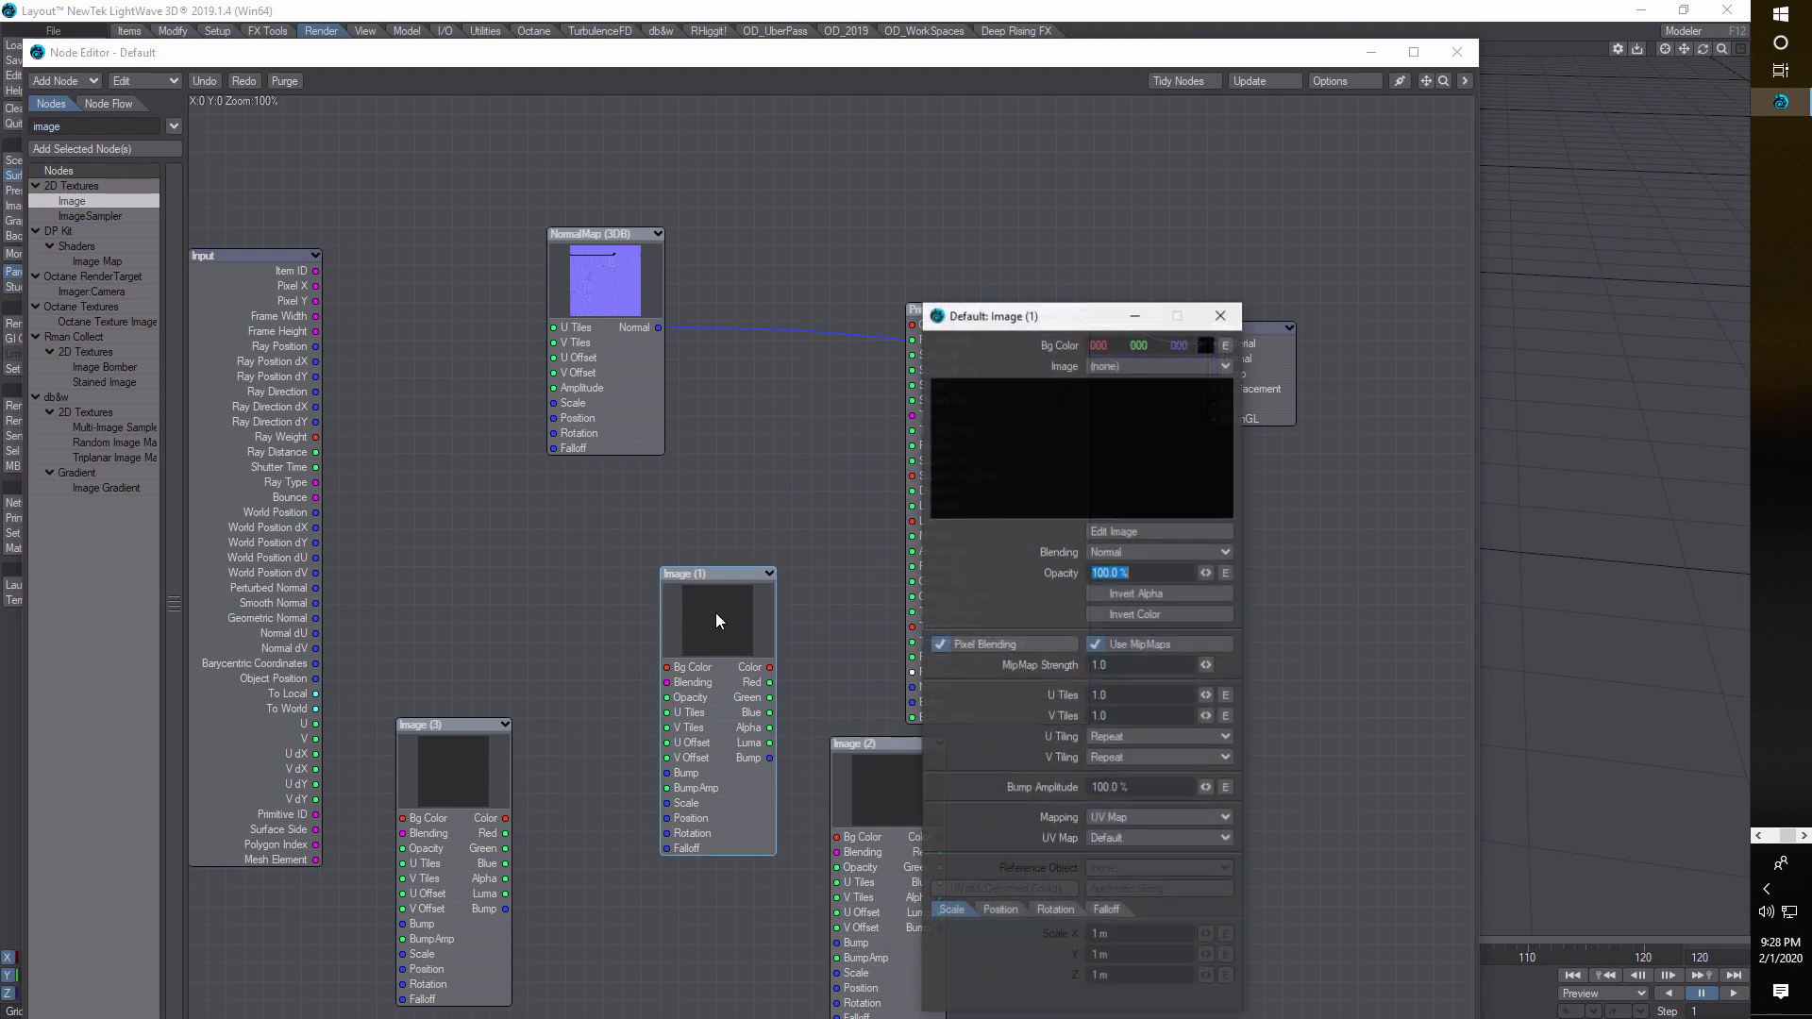
pyautogui.click(1219, 357)
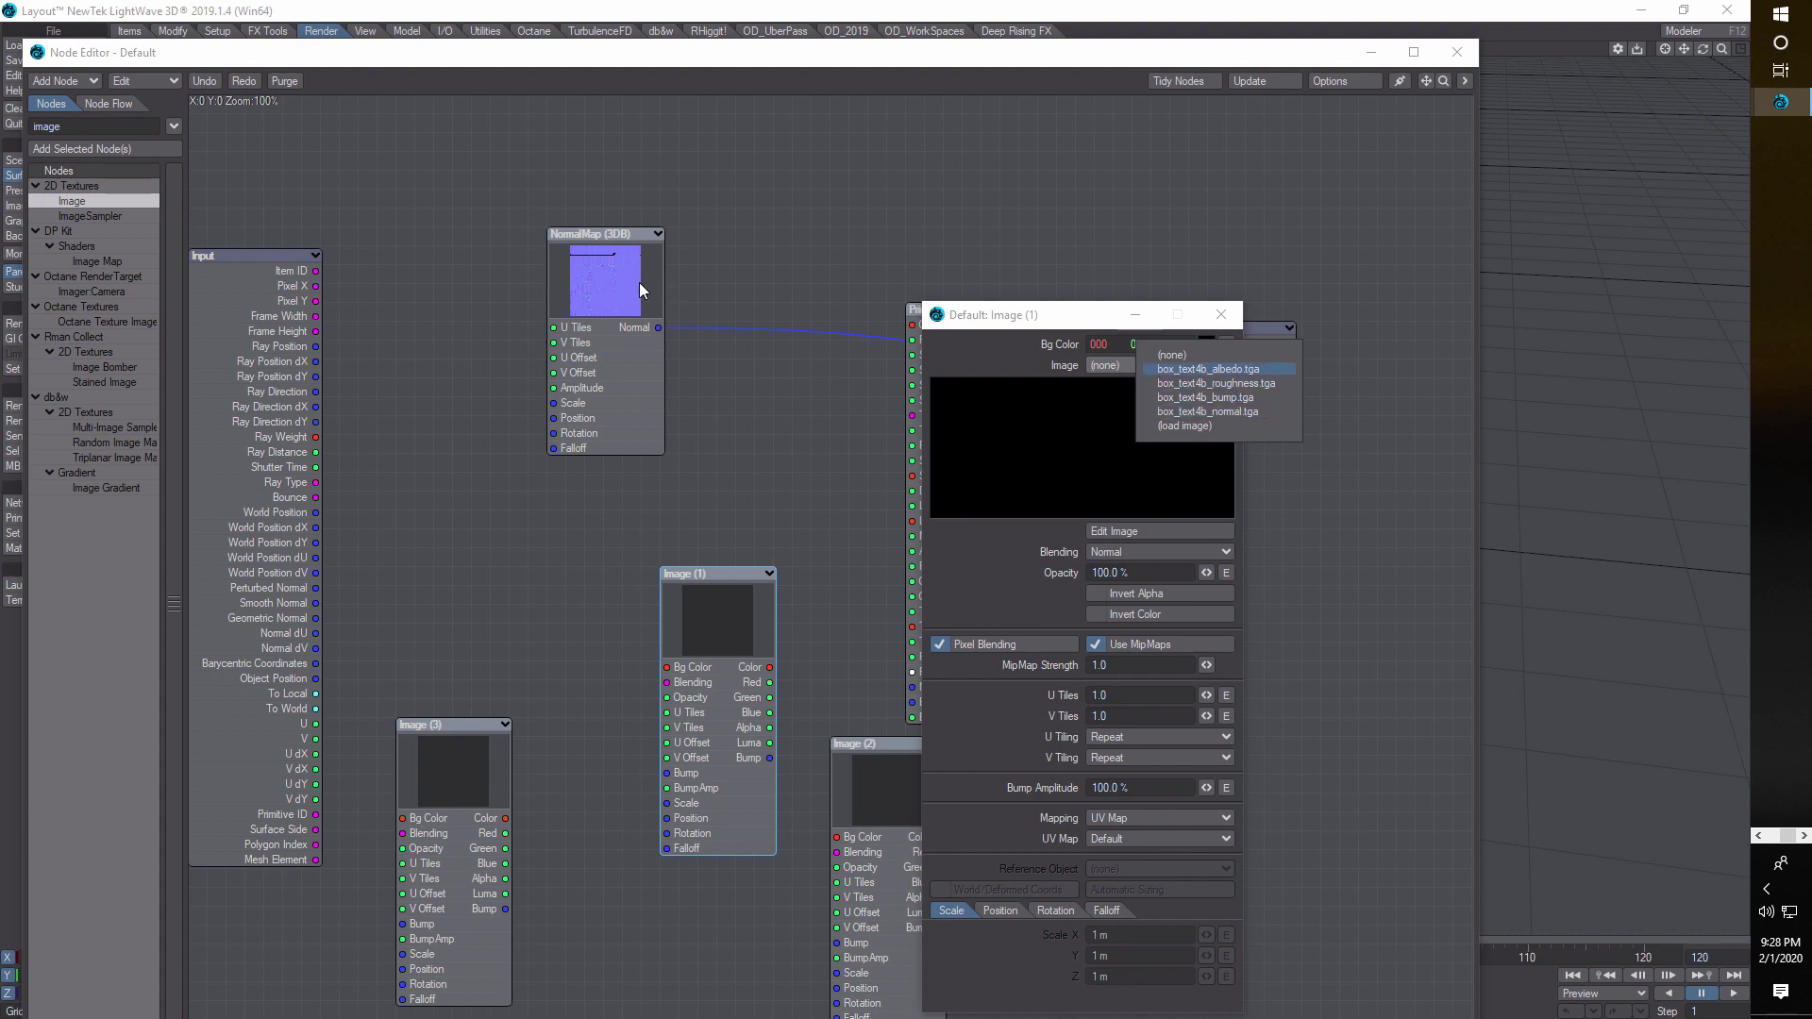
pyautogui.click(1221, 372)
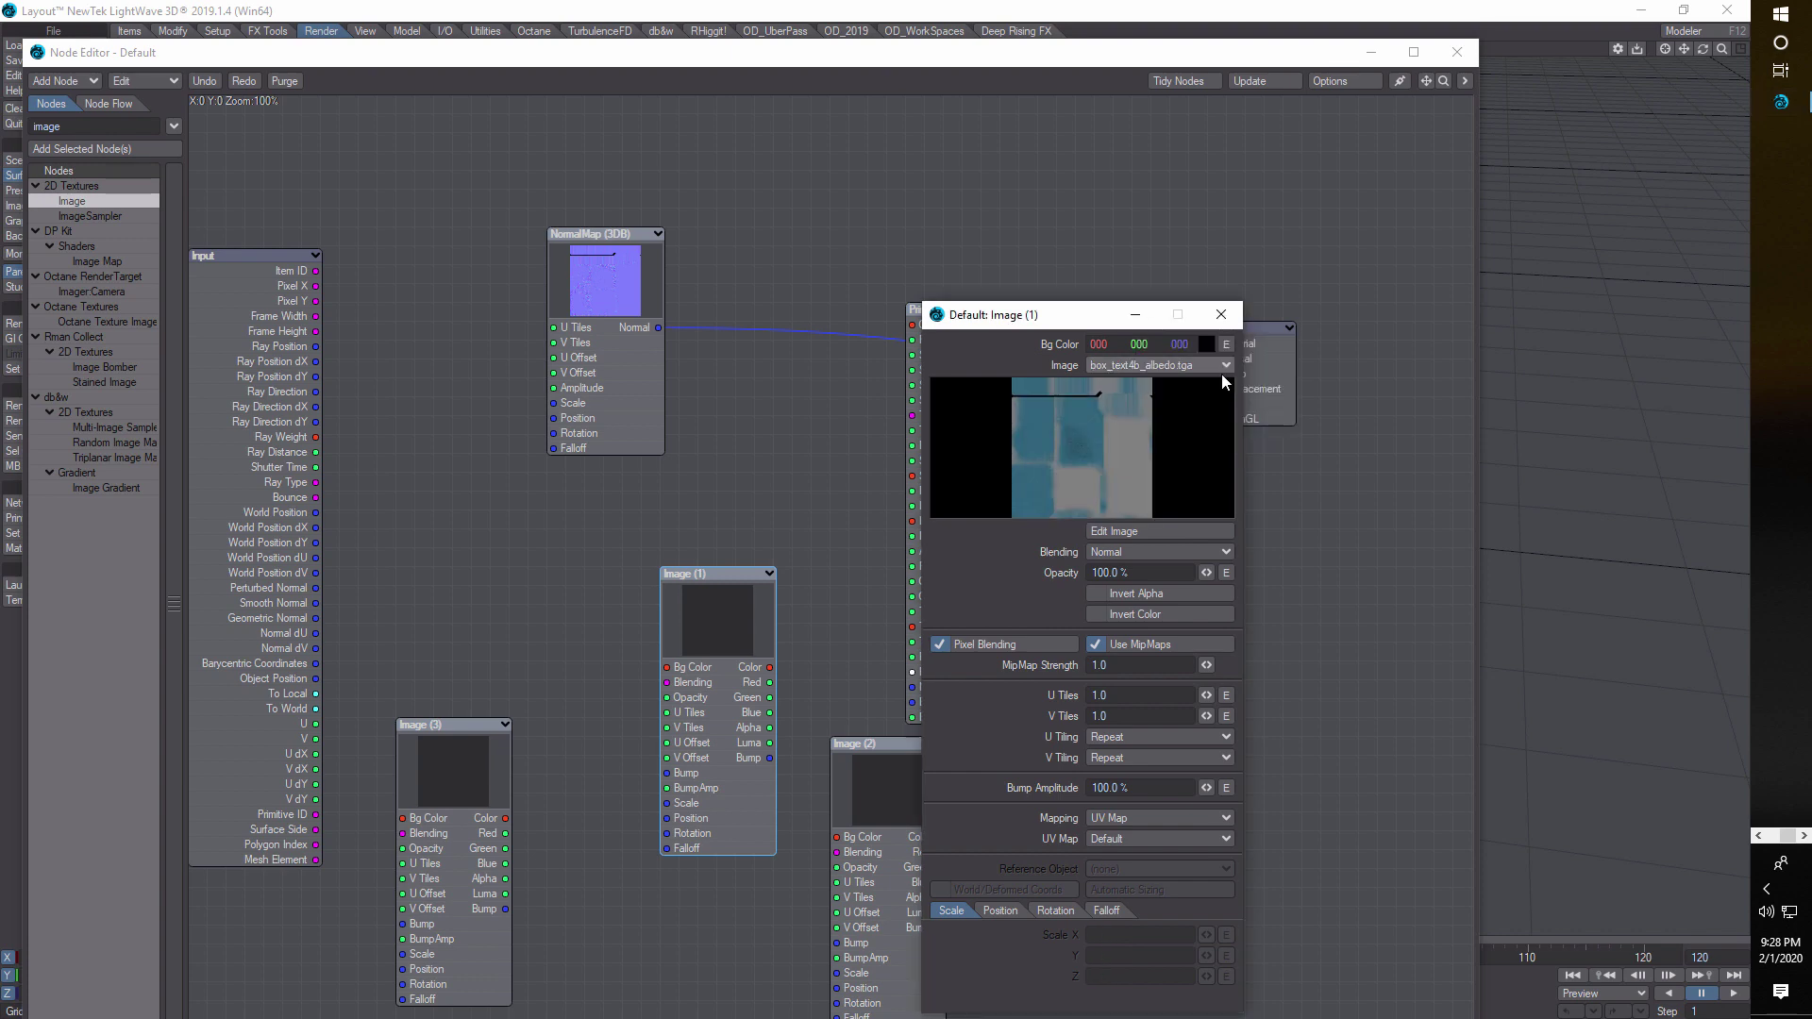
pyautogui.click(1221, 315)
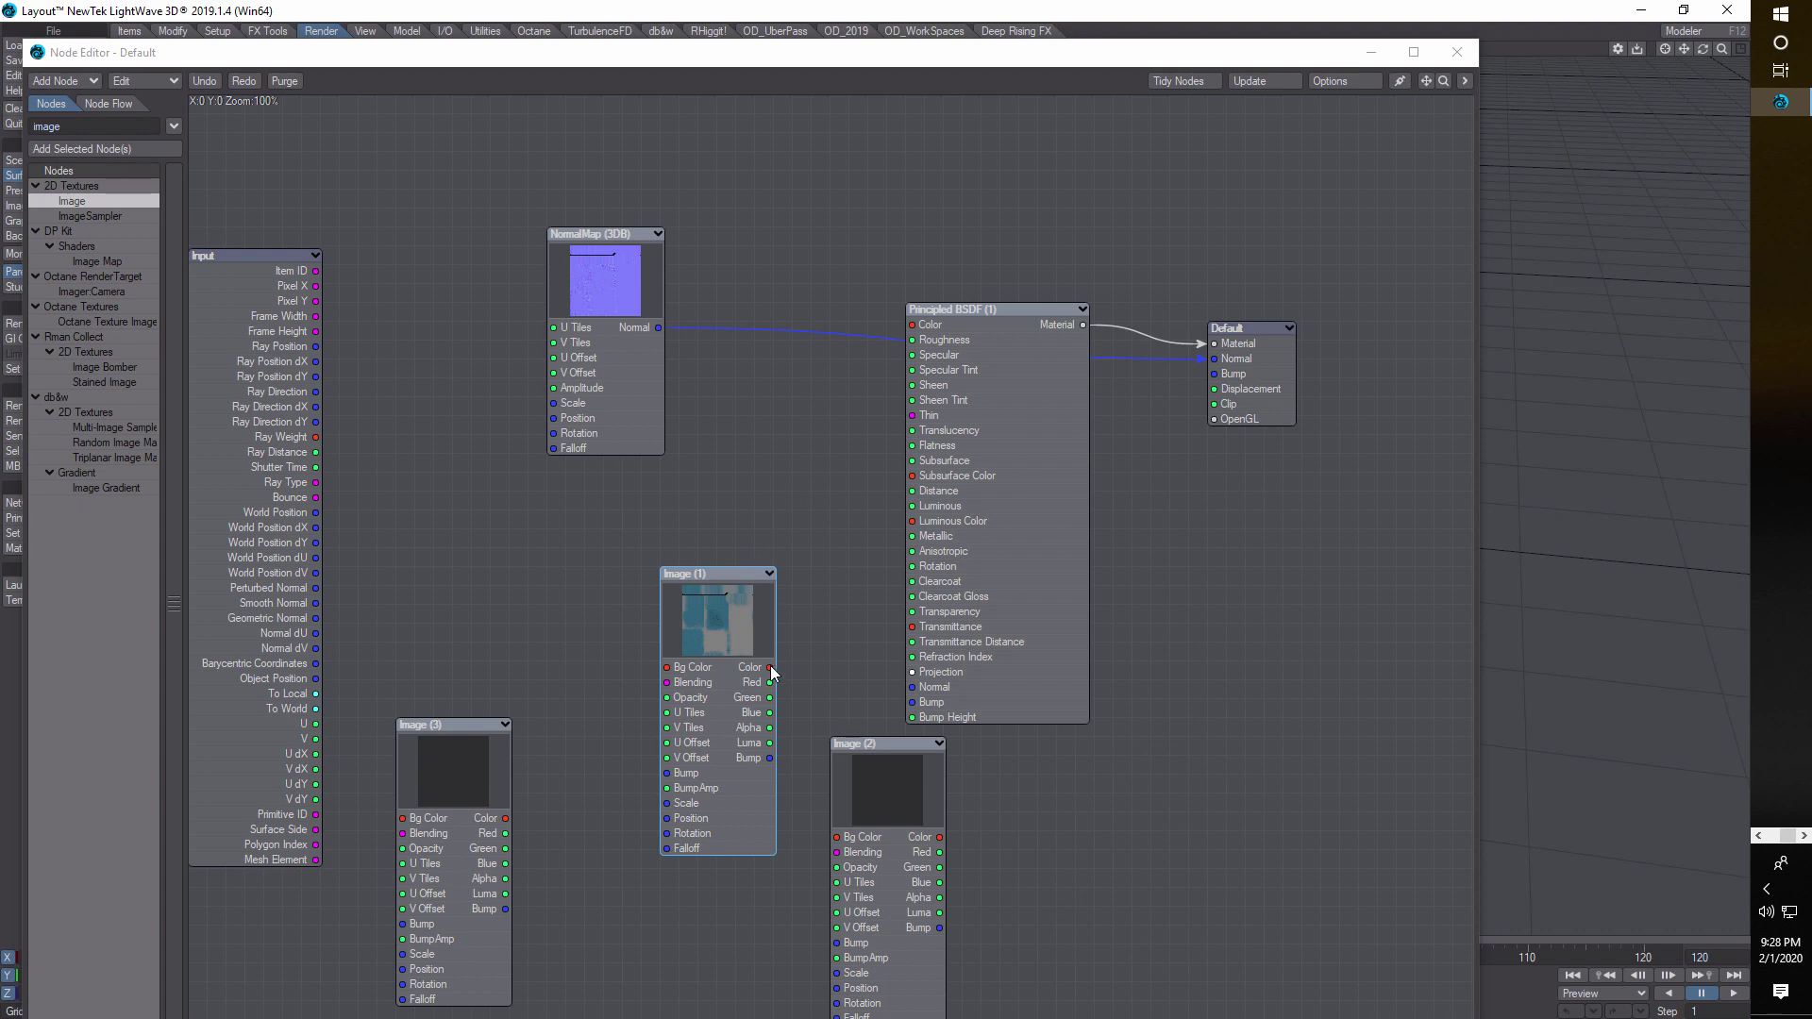
pyautogui.moveTo(772, 669); pyautogui.dragTo(912, 325)
pyautogui.moveTo(719, 570); pyautogui.dragTo(696, 439)
# - Assign box_text4b_roughness.tga to the Image (2) node and connect its Luma output to the Principled BSDF Roughness input
pyautogui.doubleClick(859, 768)
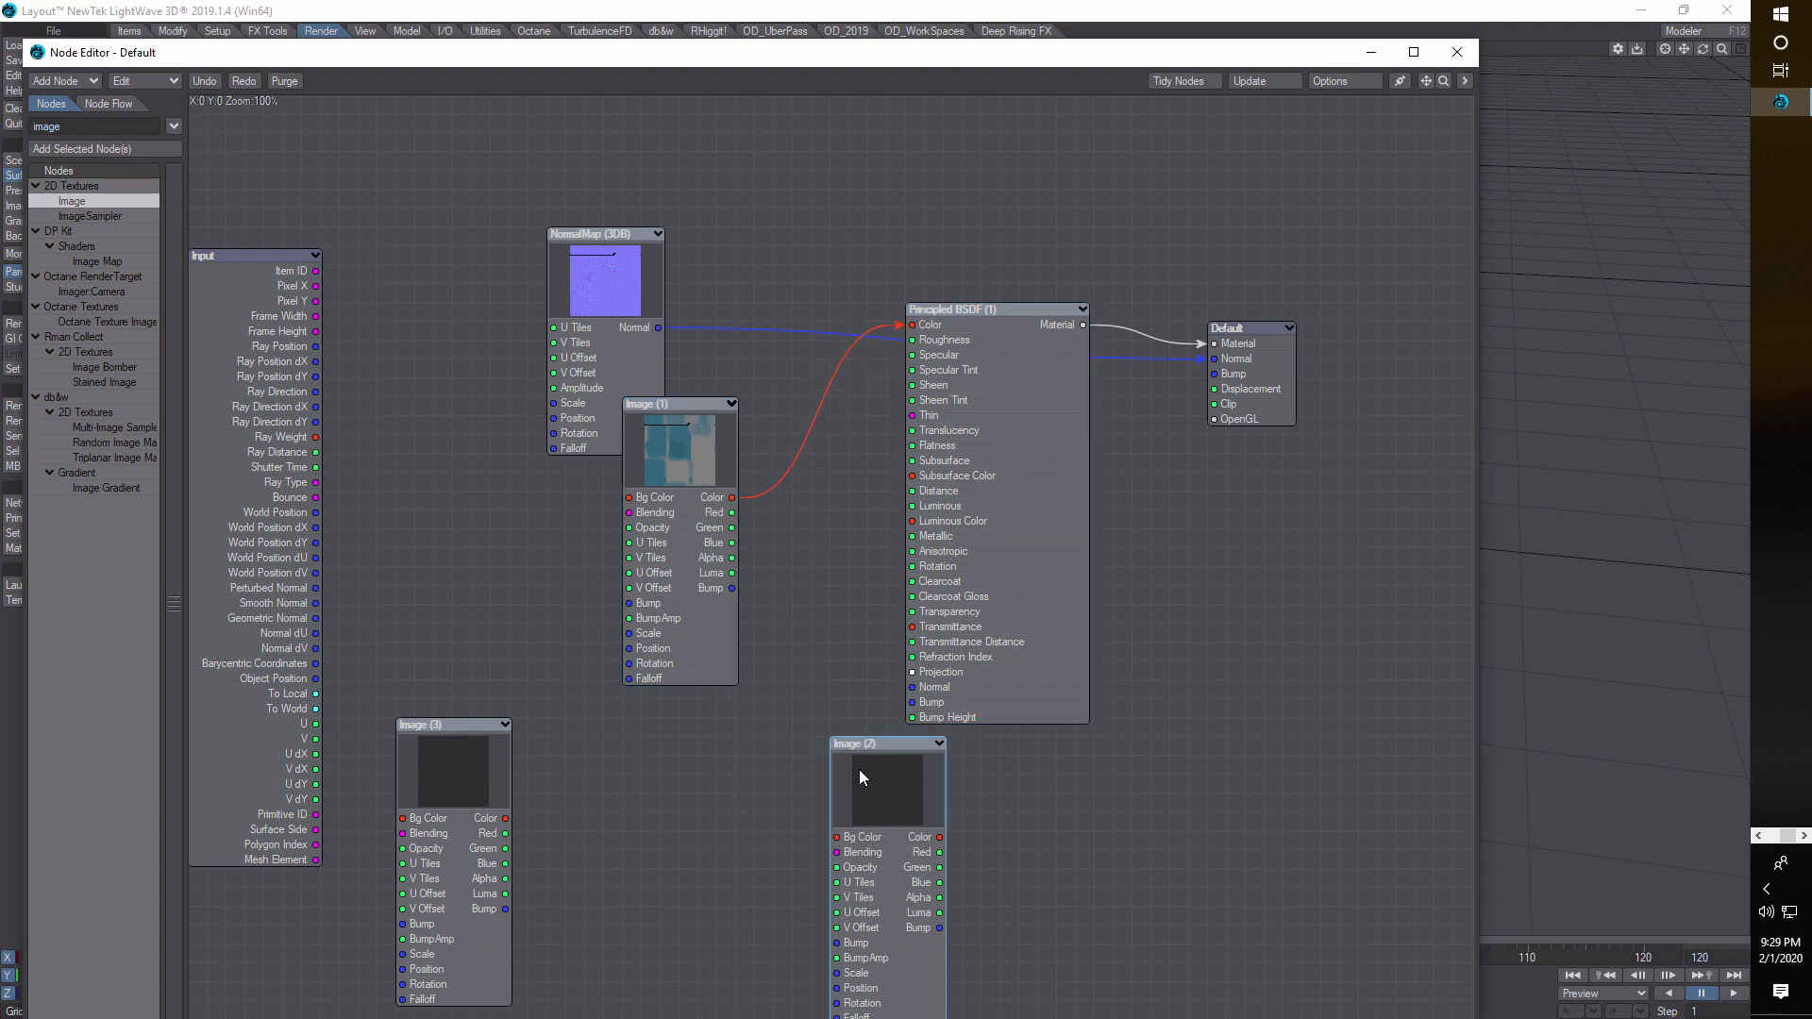
pyautogui.click(1221, 361)
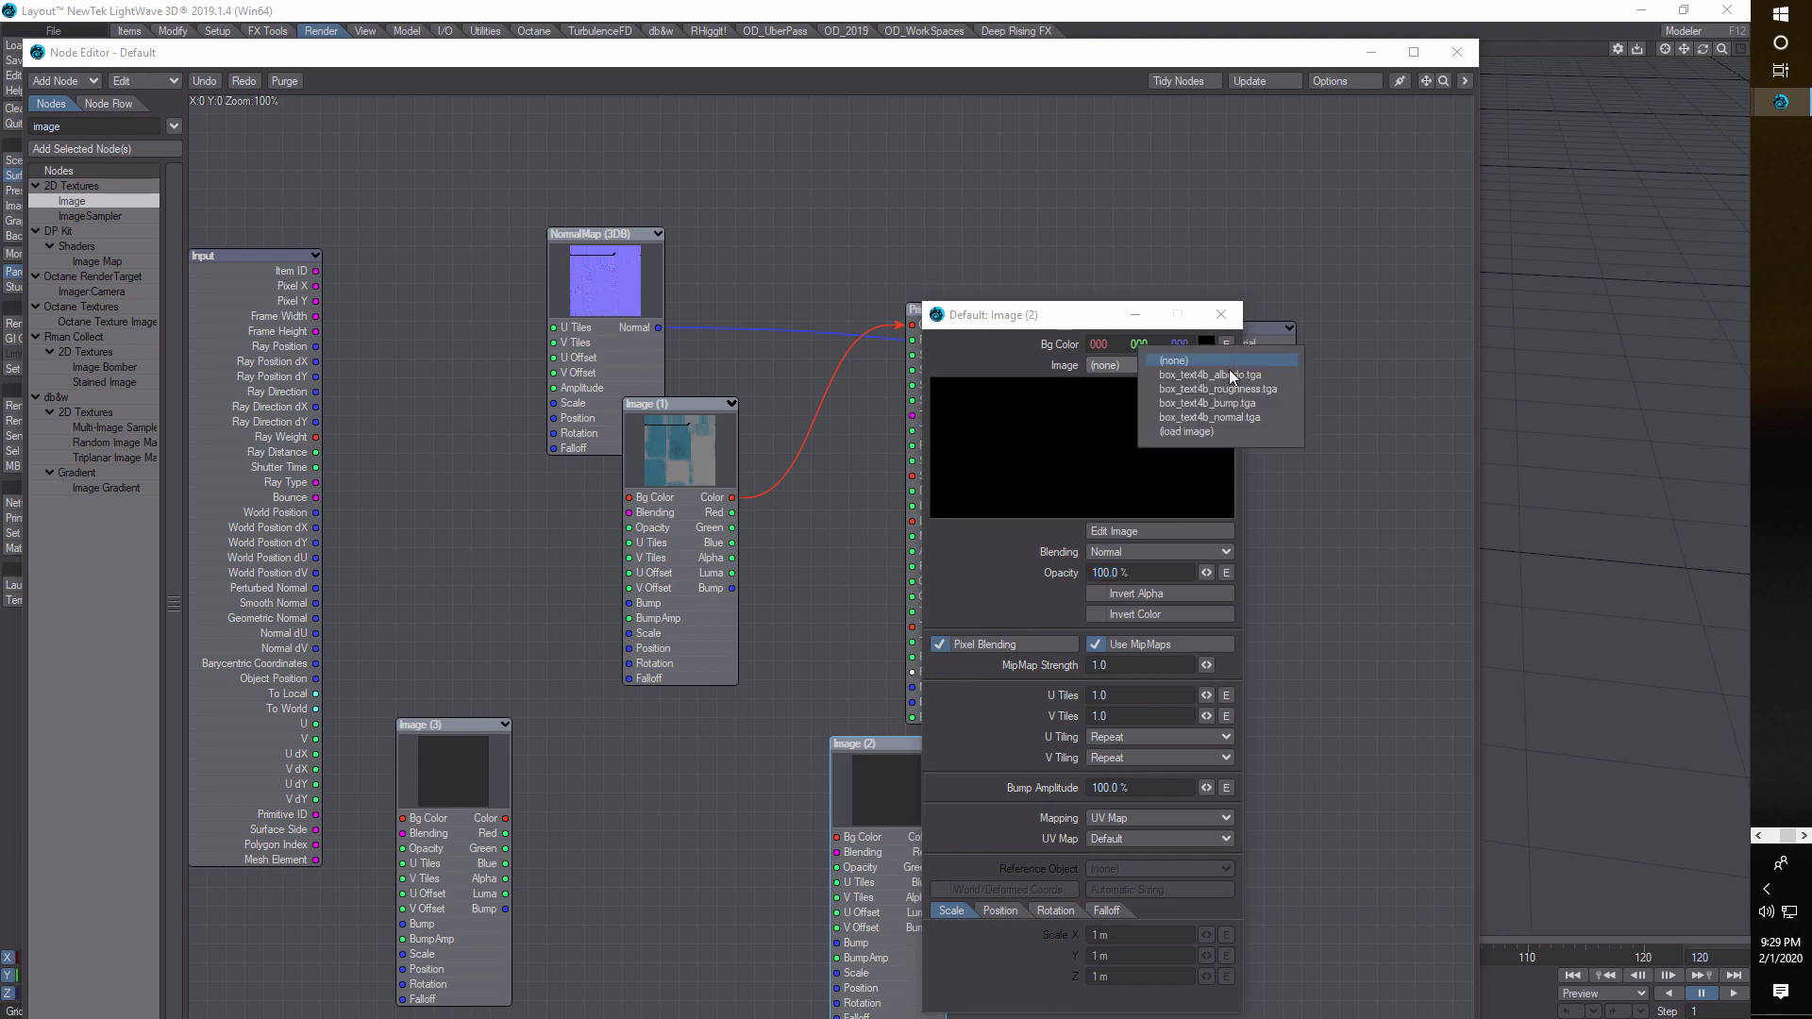
pyautogui.click(1227, 389)
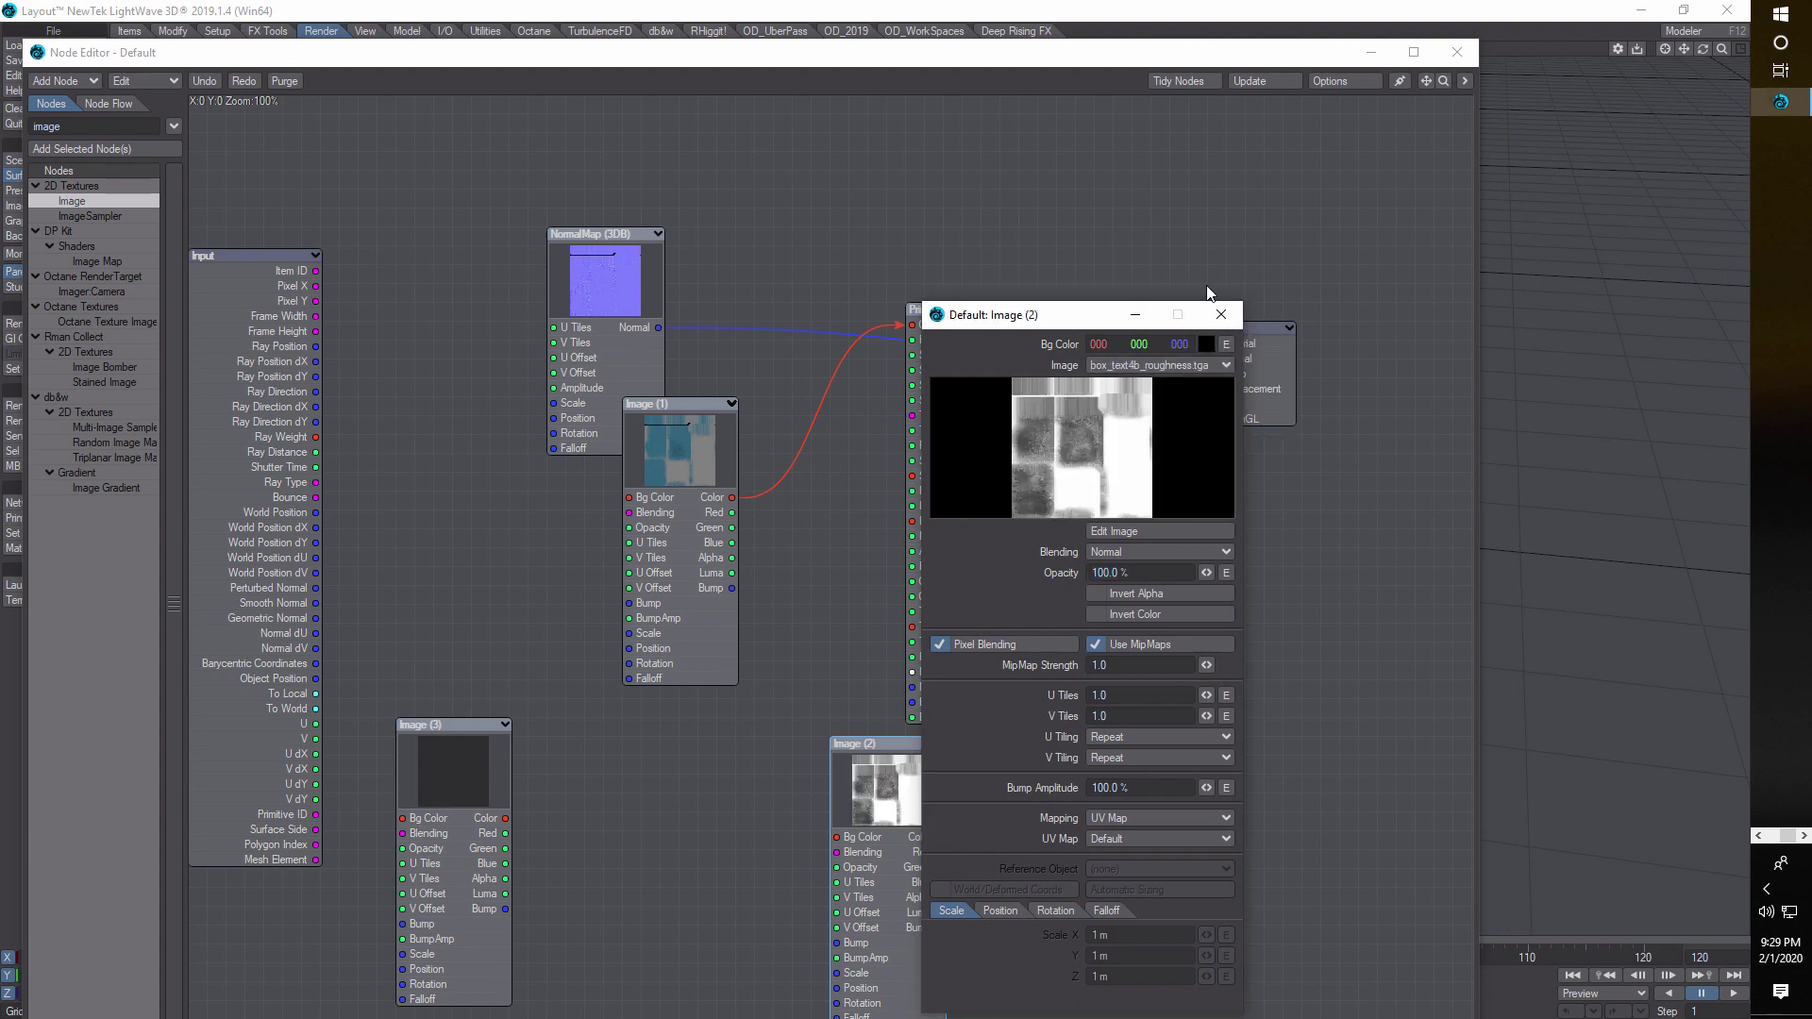
pyautogui.click(1221, 315)
pyautogui.moveTo(901, 798); pyautogui.dragTo(514, 538)
pyautogui.moveTo(544, 649); pyautogui.dragTo(912, 340)
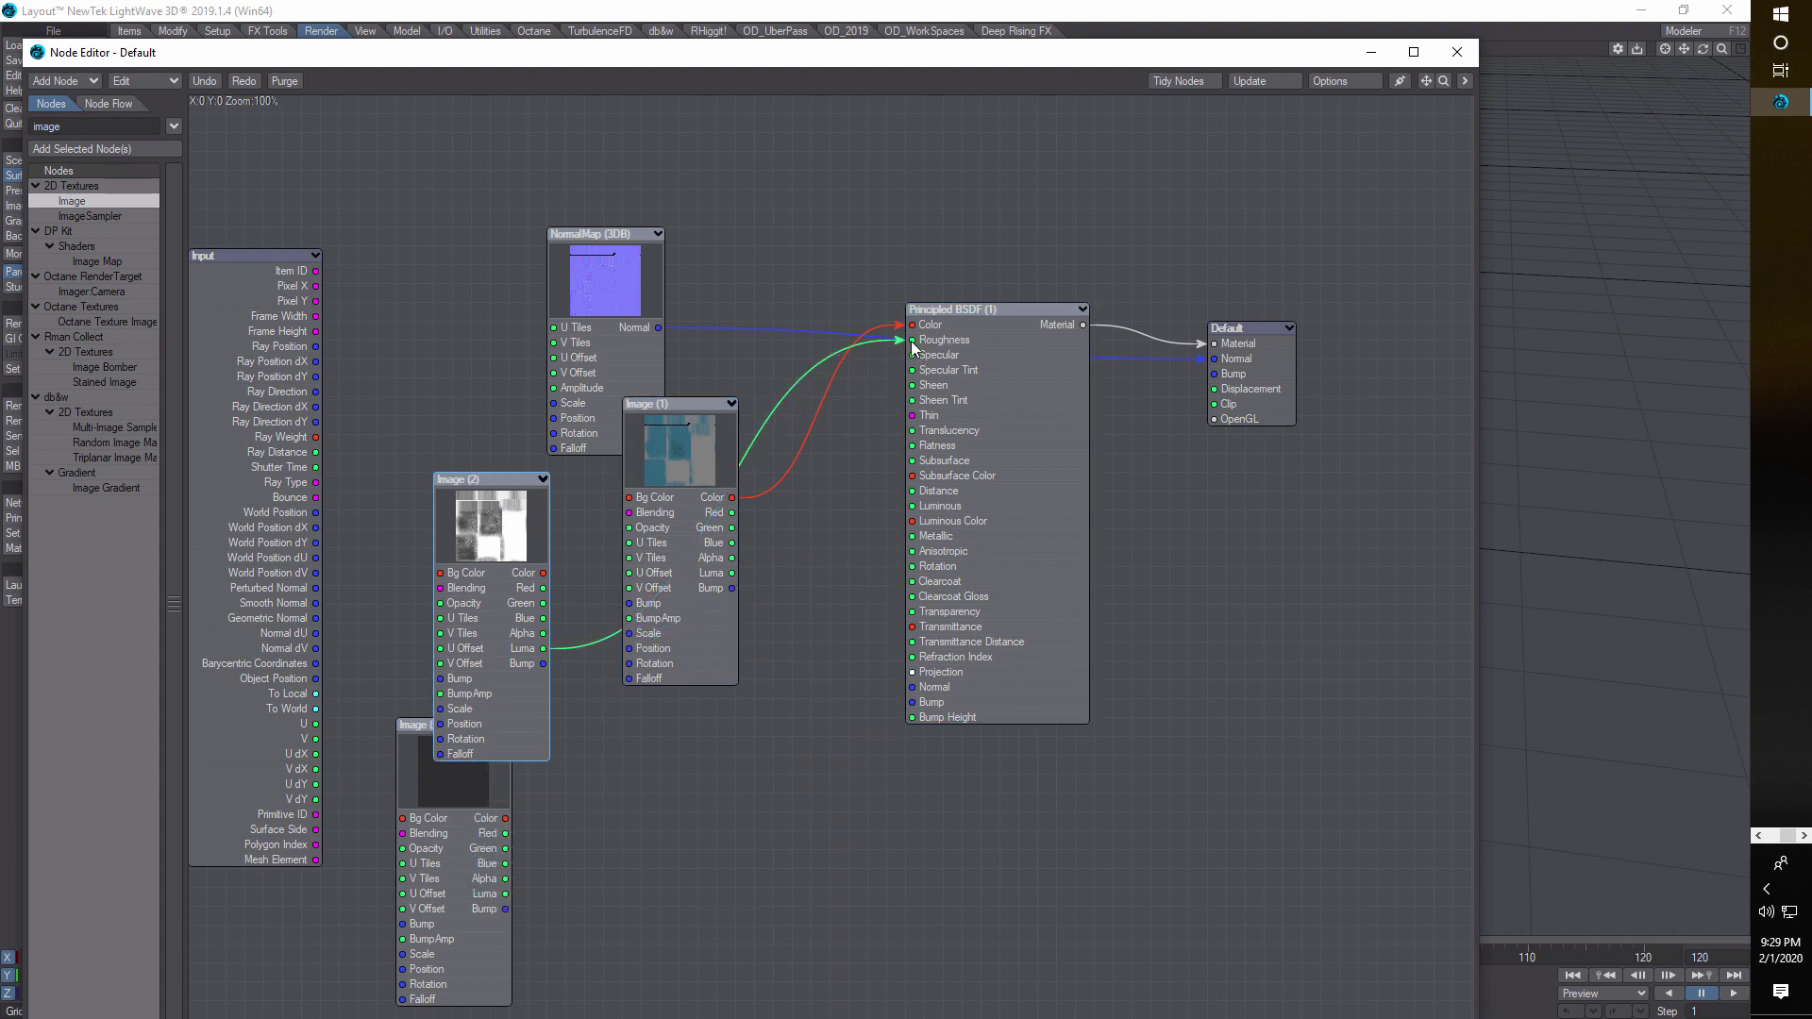
# - Assign box_text4b_bump.tga to the Image (3) node and connect its Bump output to the Principled BSDF Bump input
pyautogui.doubleClick(450, 856)
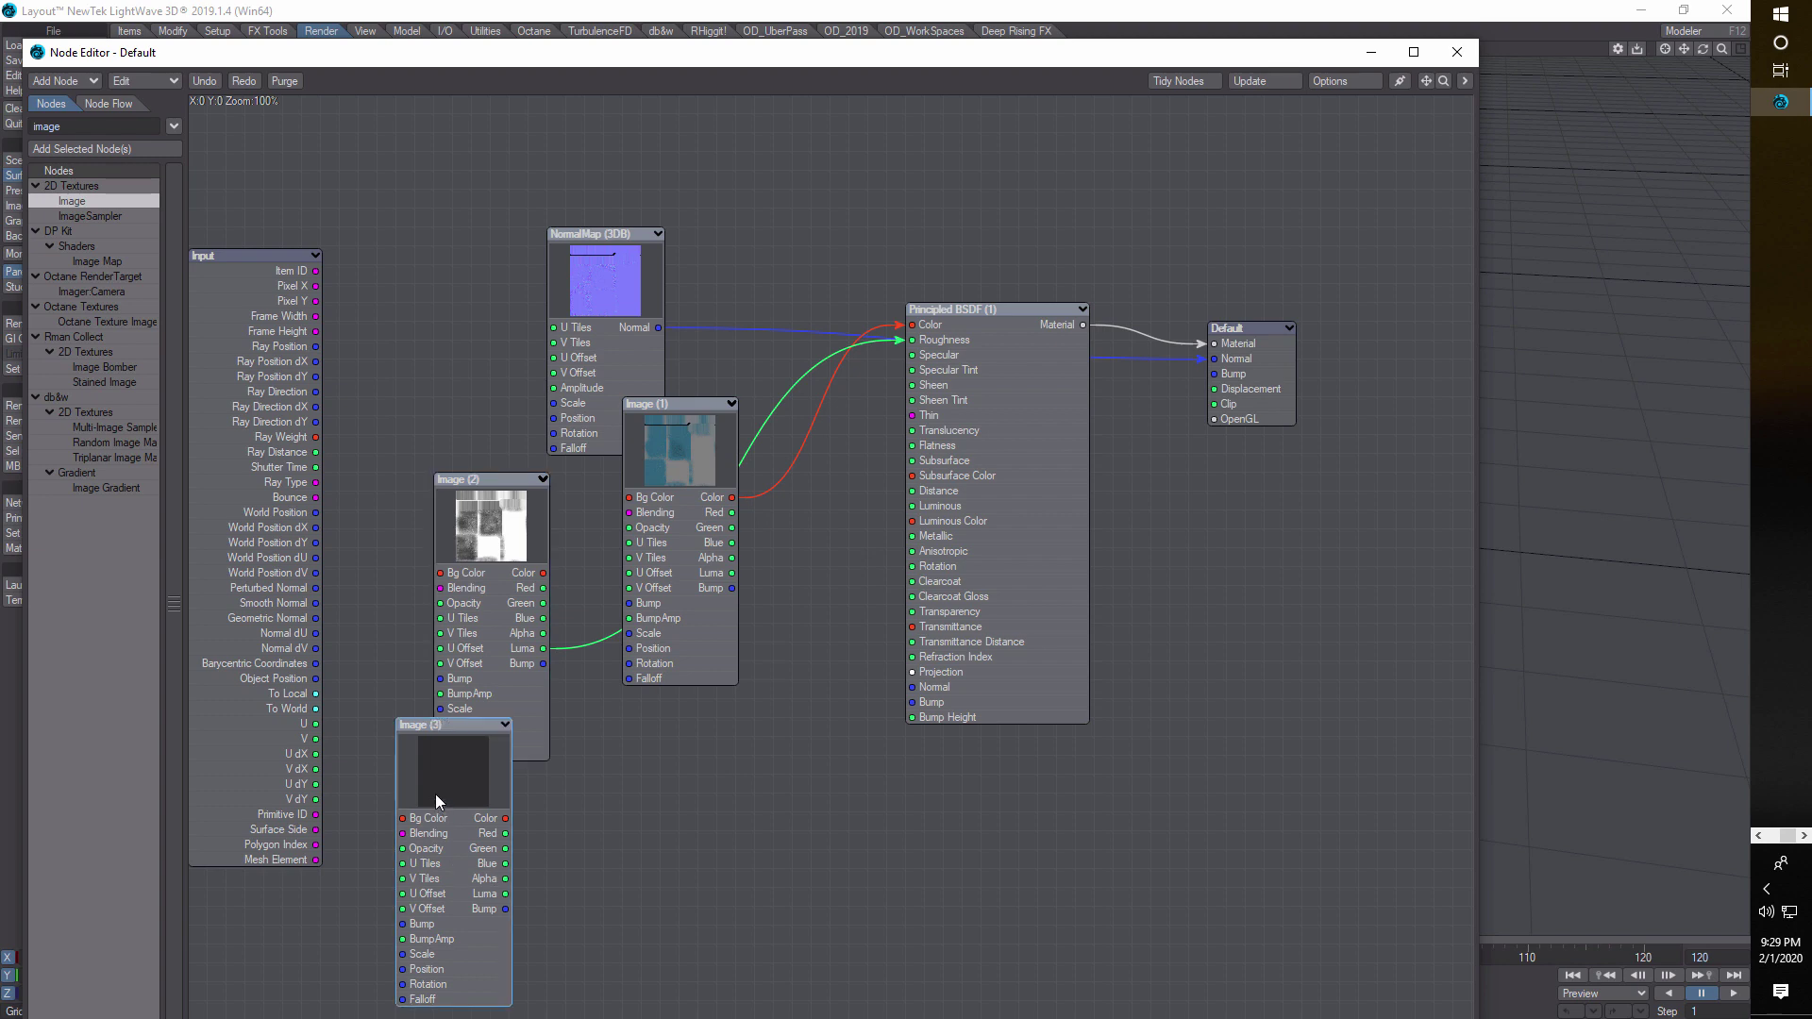
pyautogui.click(1227, 366)
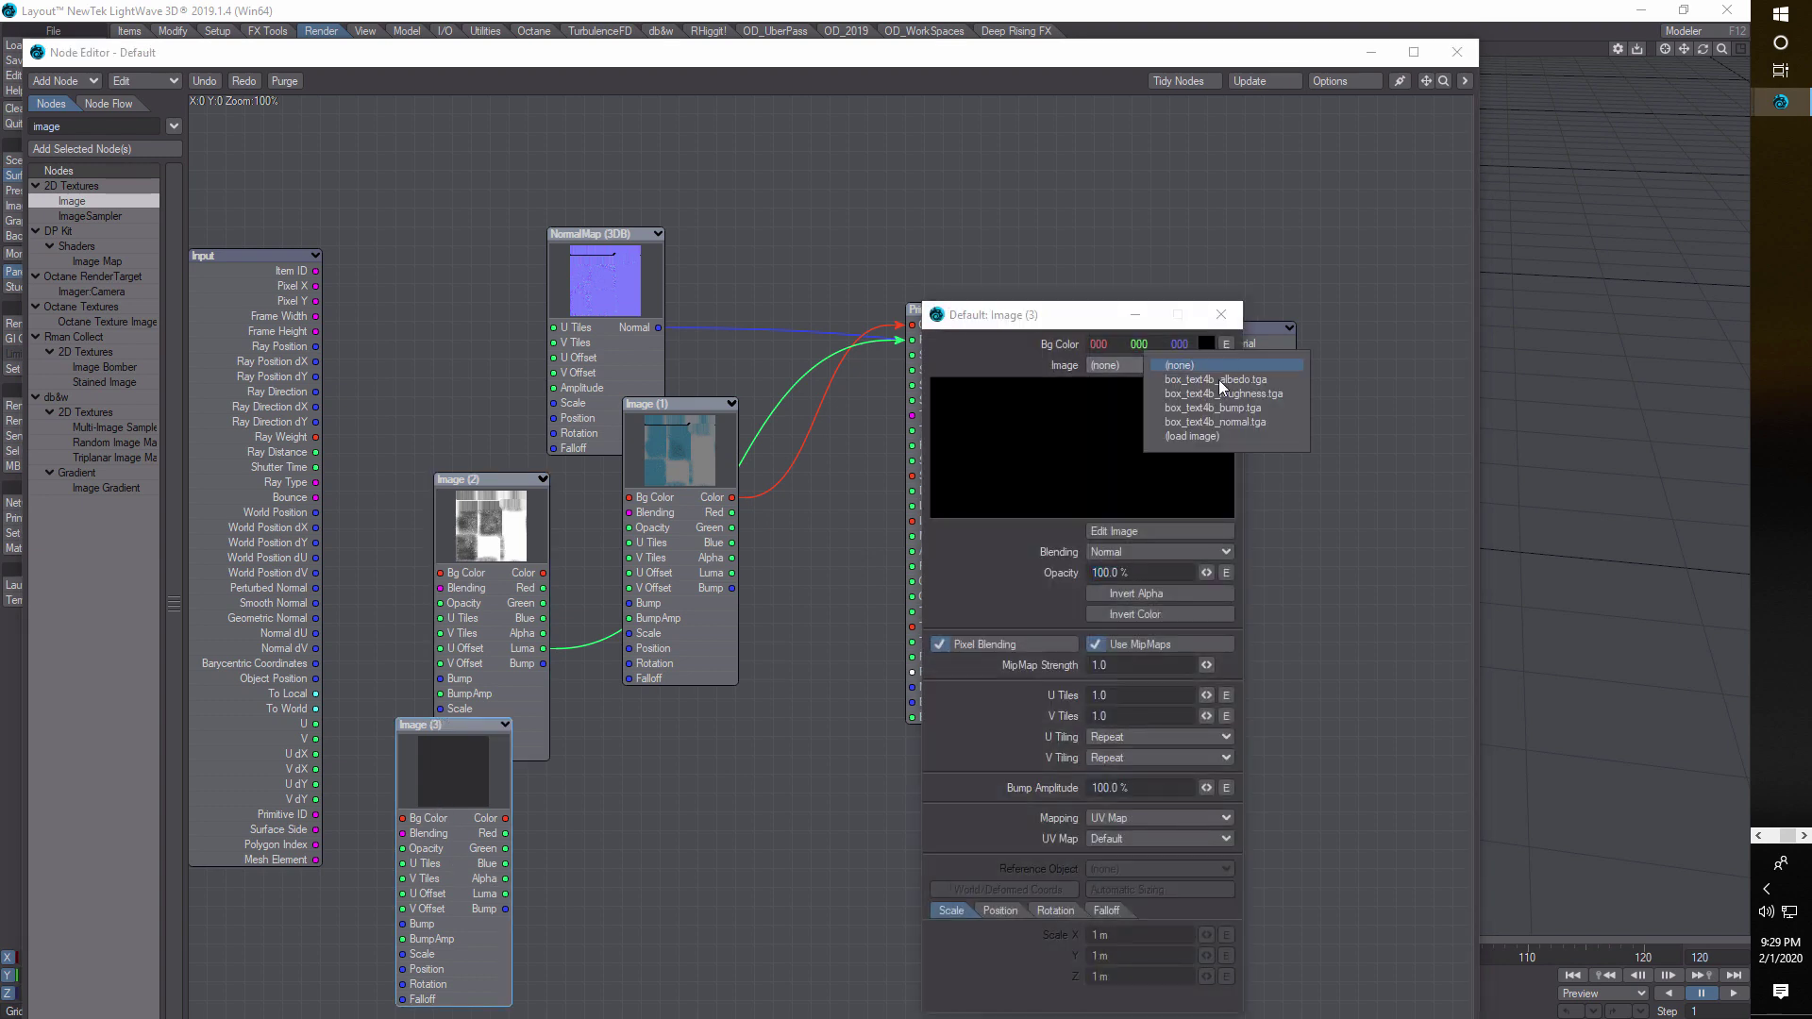
pyautogui.click(1226, 409)
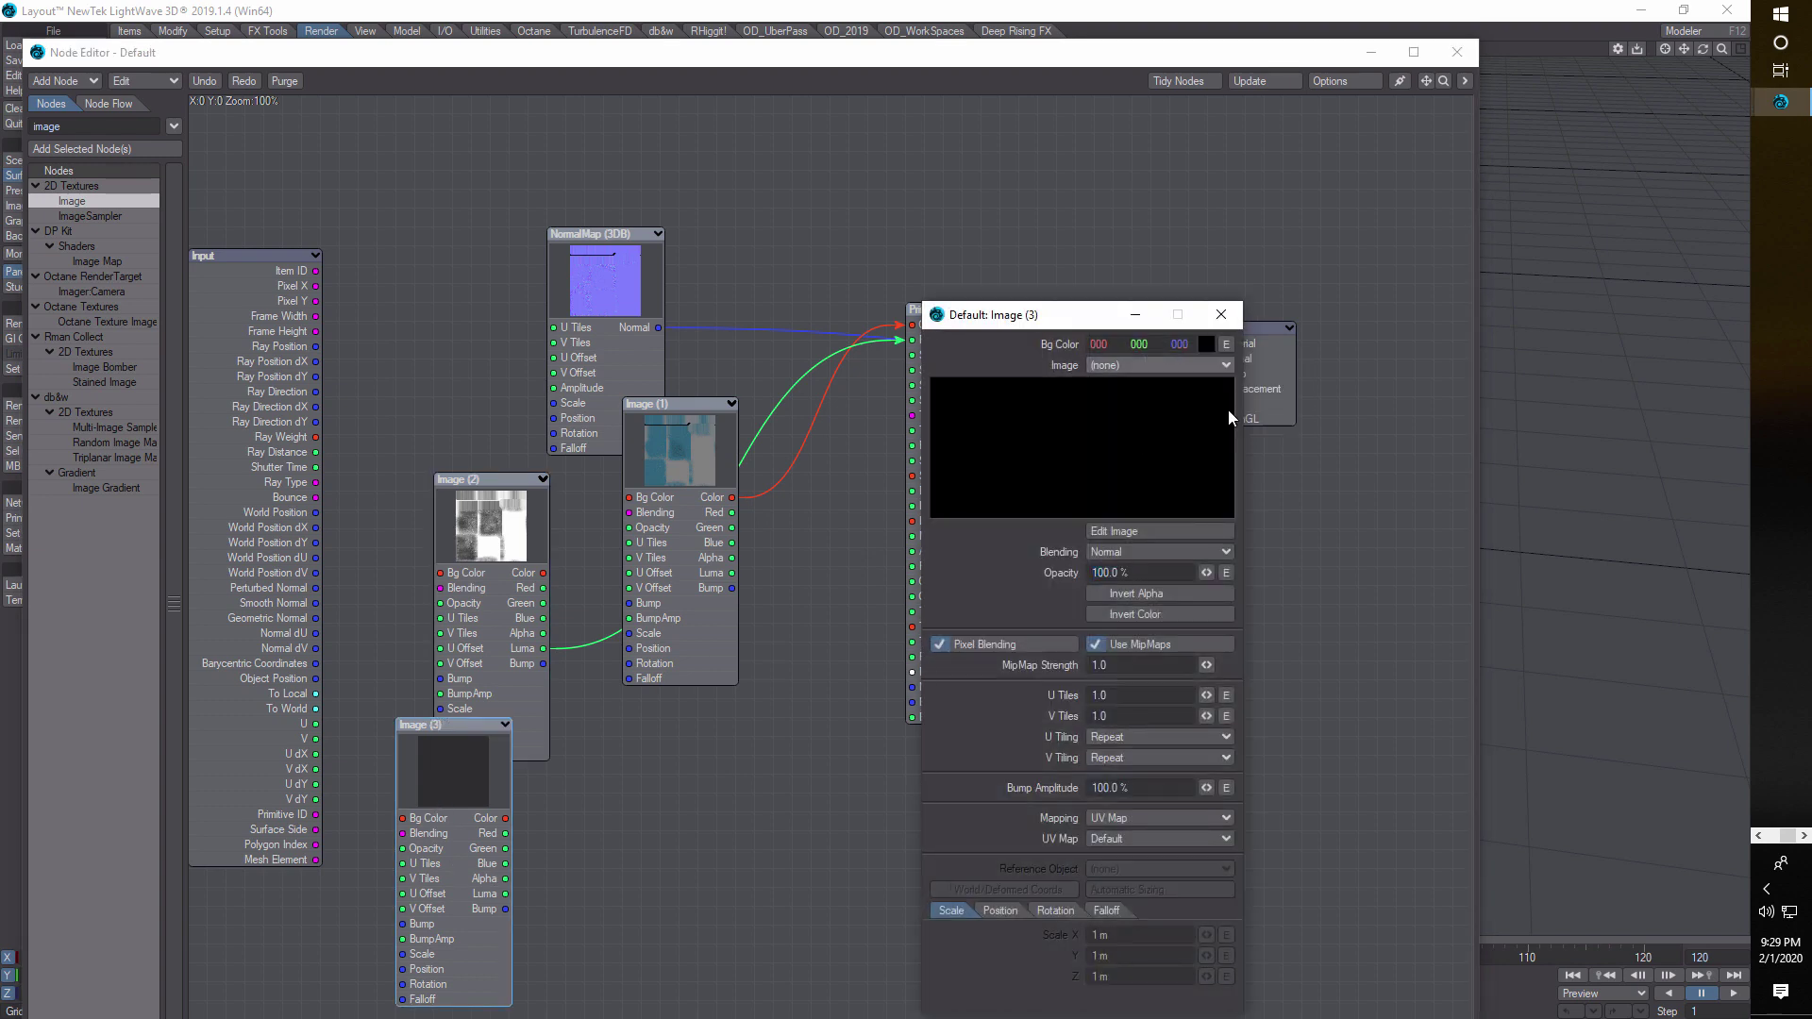
pyautogui.click(1230, 320)
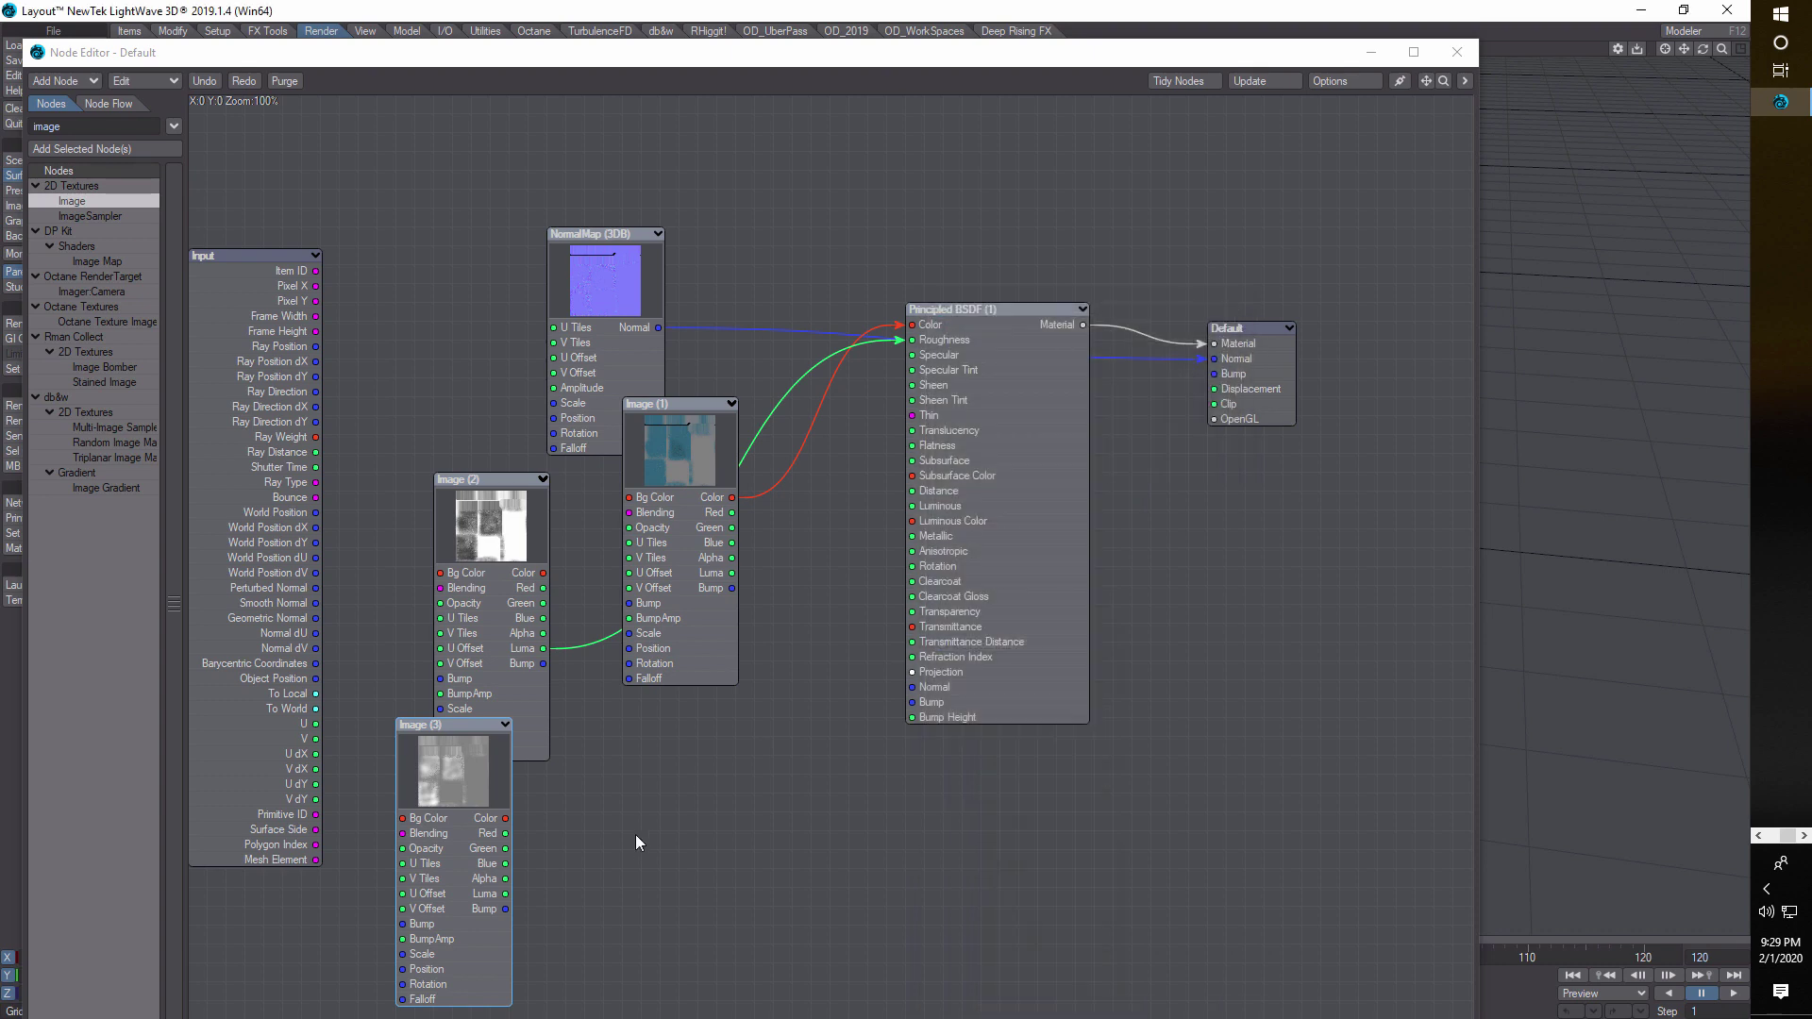
pyautogui.moveTo(506, 909); pyautogui.dragTo(928, 705)
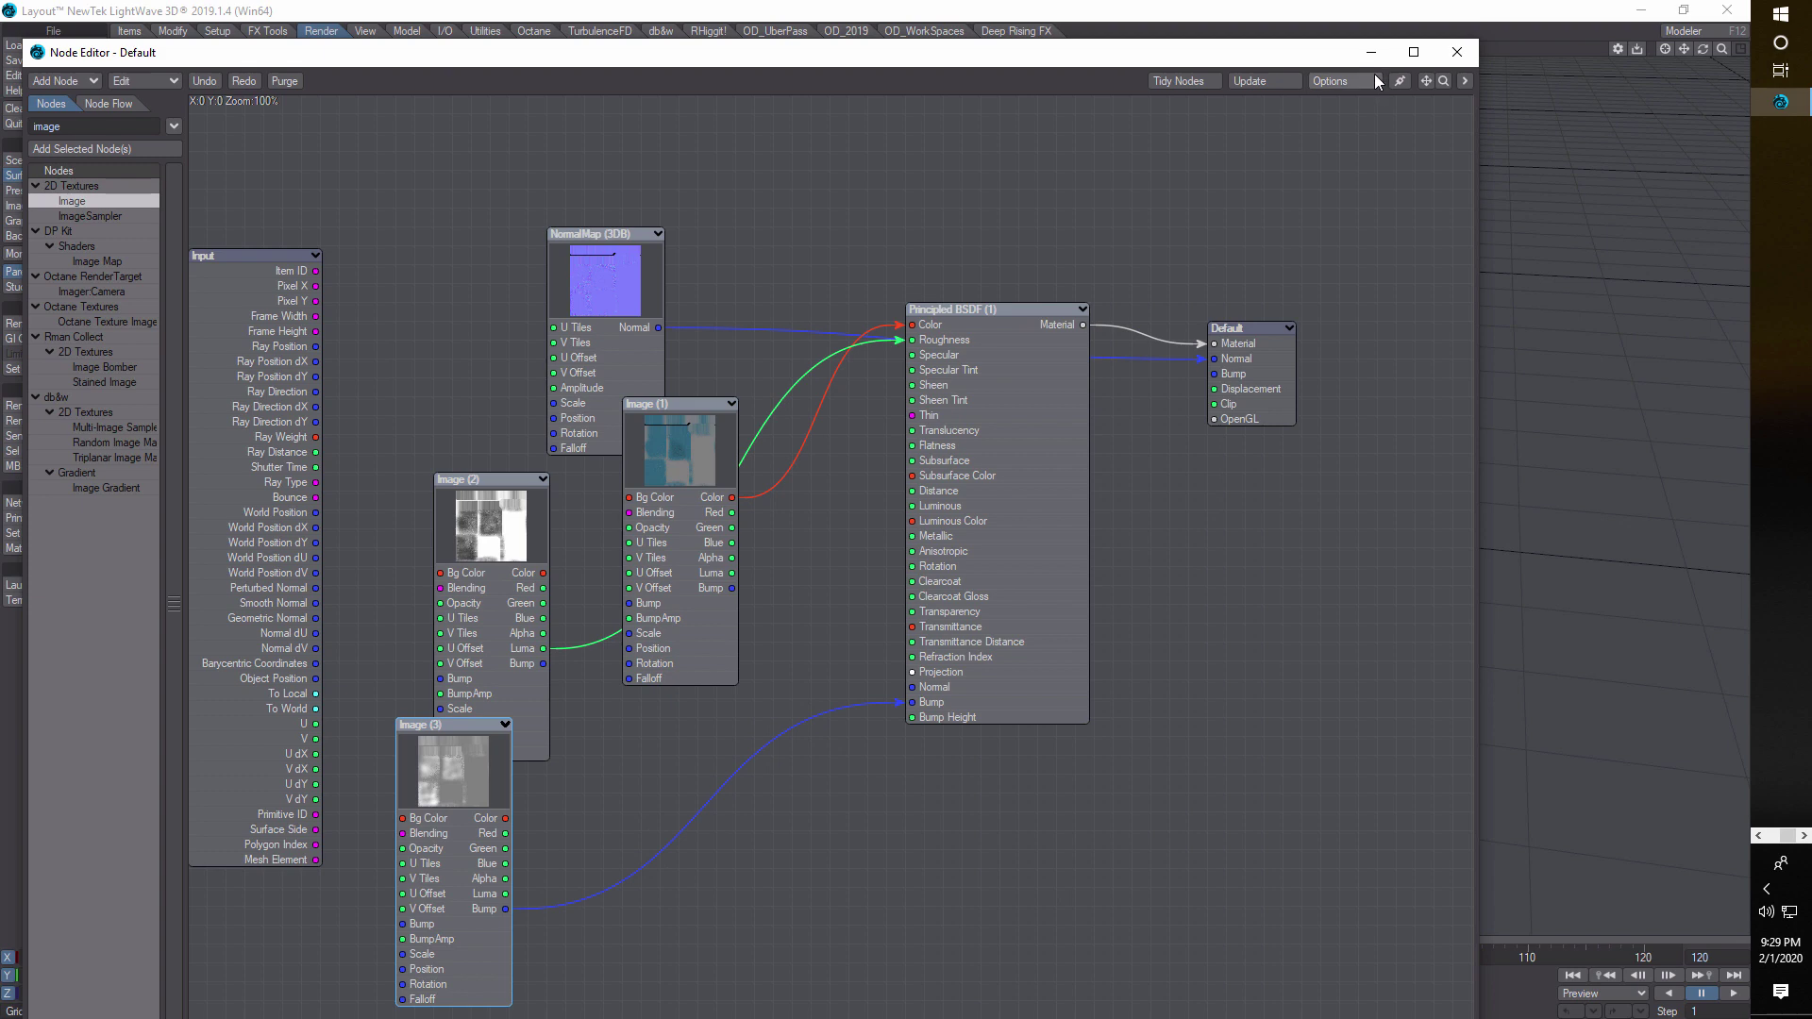
# - Close the Surface Editor, move the node graph clear of the box and switch the perspective viewport to VPR
pyautogui.moveTo(1321, 59); pyautogui.dragTo(281, 454)
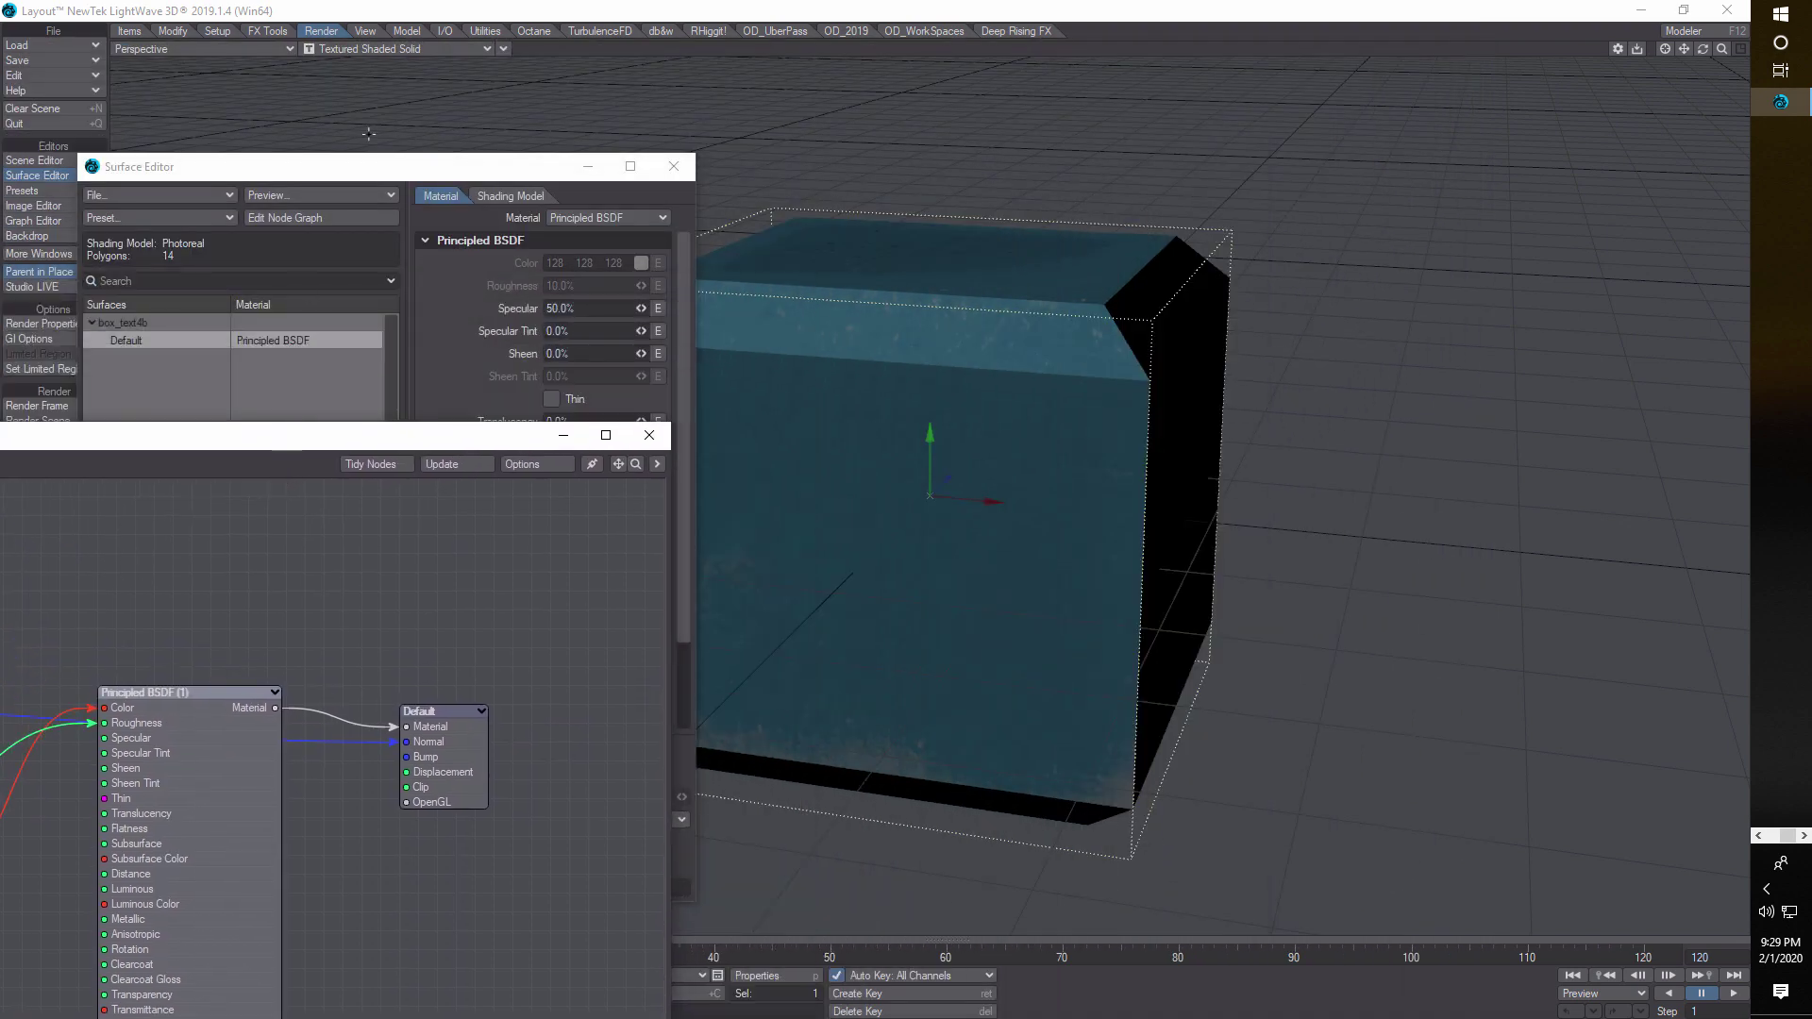
pyautogui.click(672, 166)
pyautogui.moveTo(461, 445); pyautogui.dragTo(281, 438)
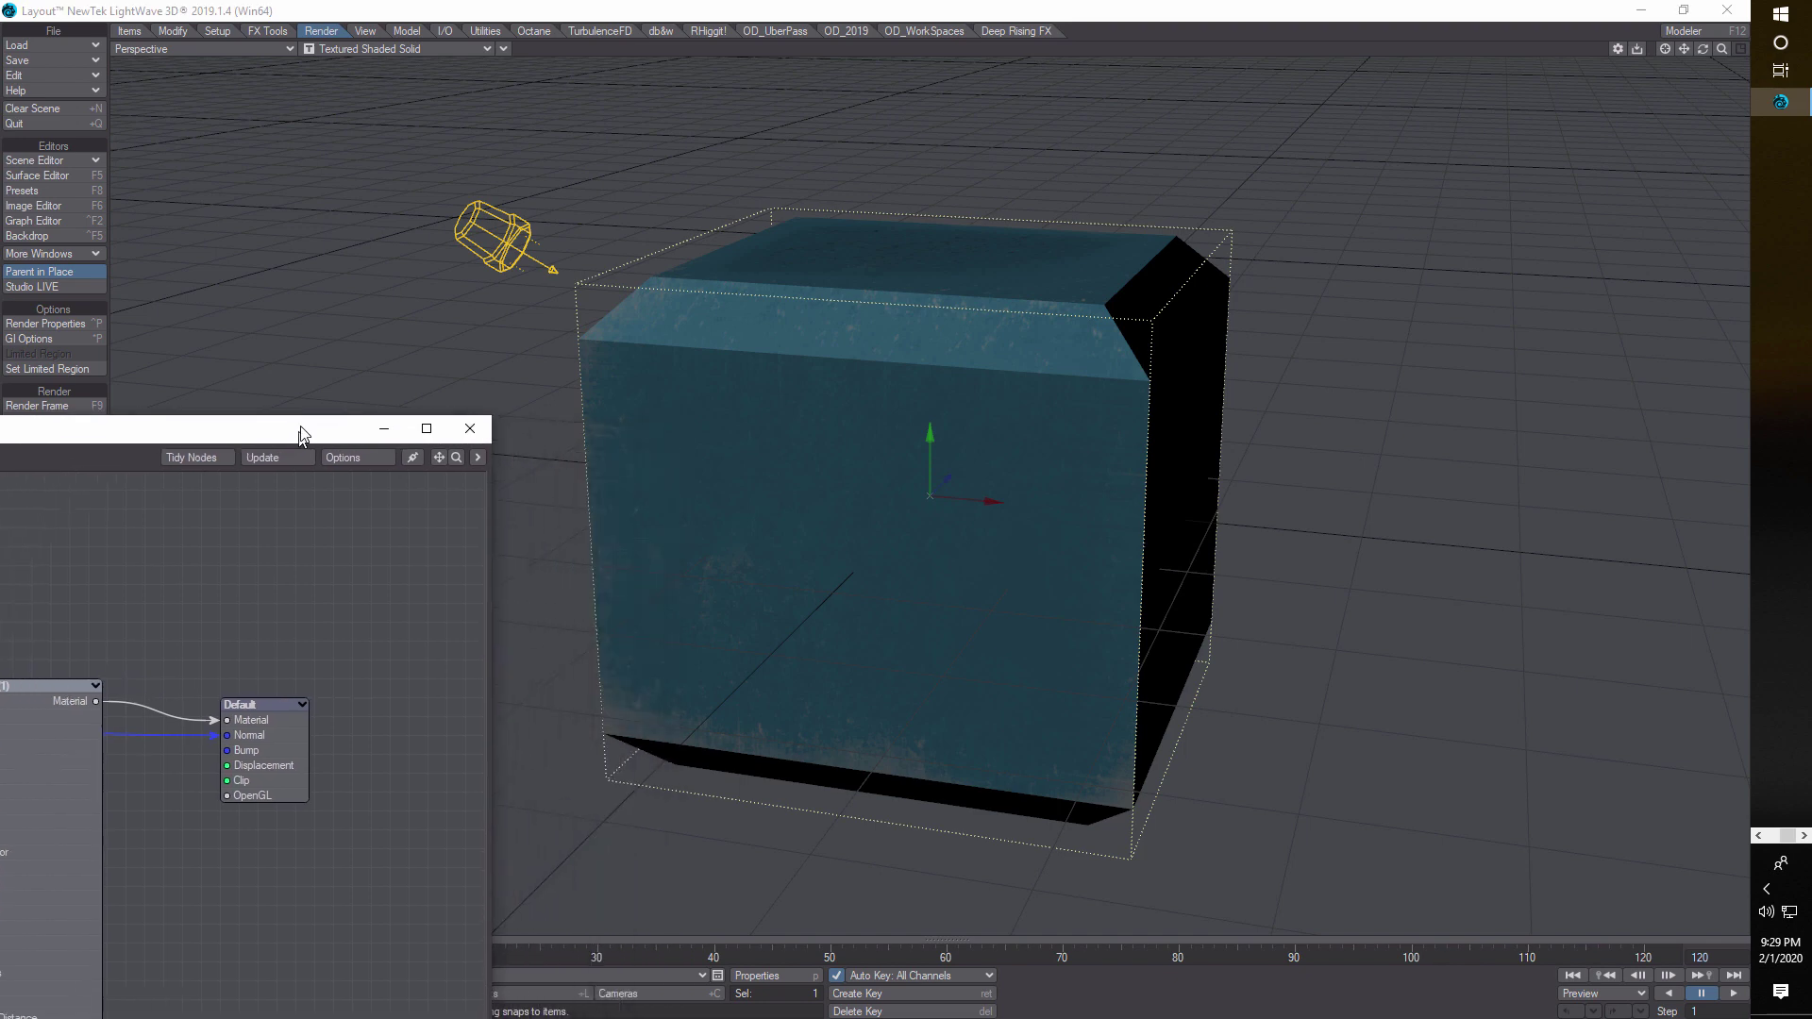
pyautogui.click(473, 47)
pyautogui.click(434, 130)
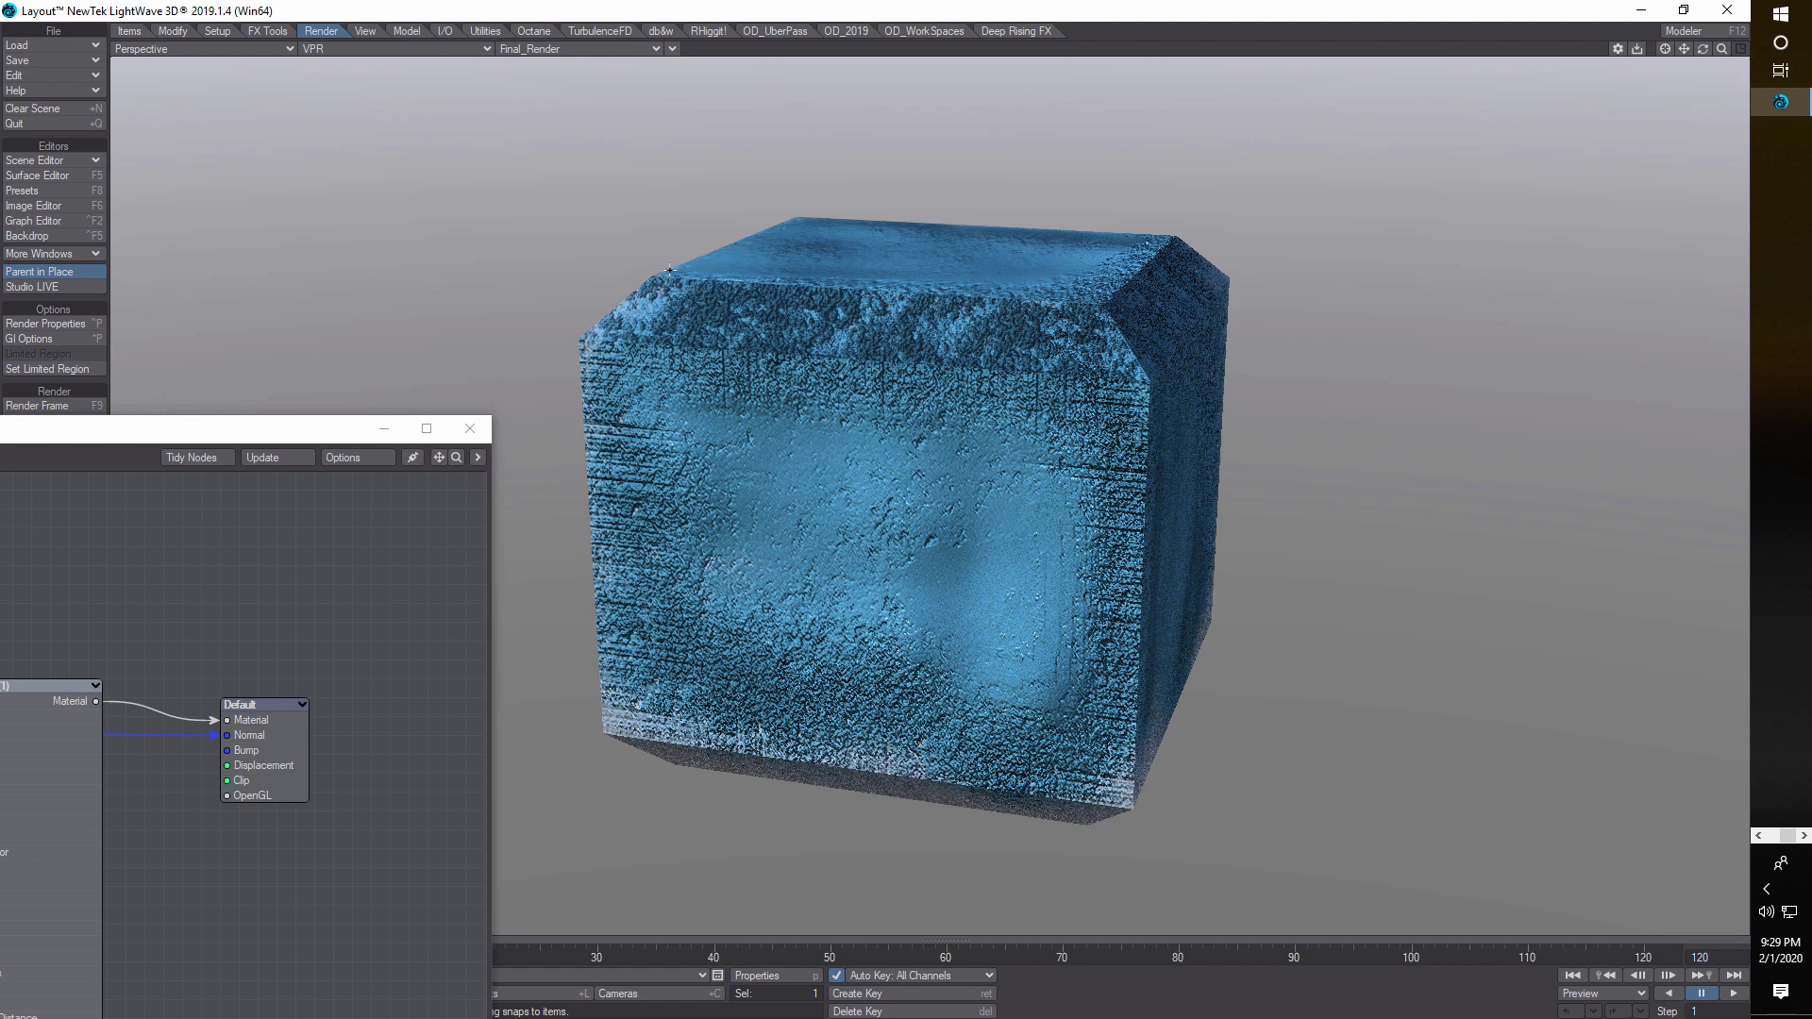
# - Lower the bump image node's Bump Amplitude to 4% with the VPR preview of the box in view
pyautogui.moveTo(263, 433); pyautogui.dragTo(666, 344)
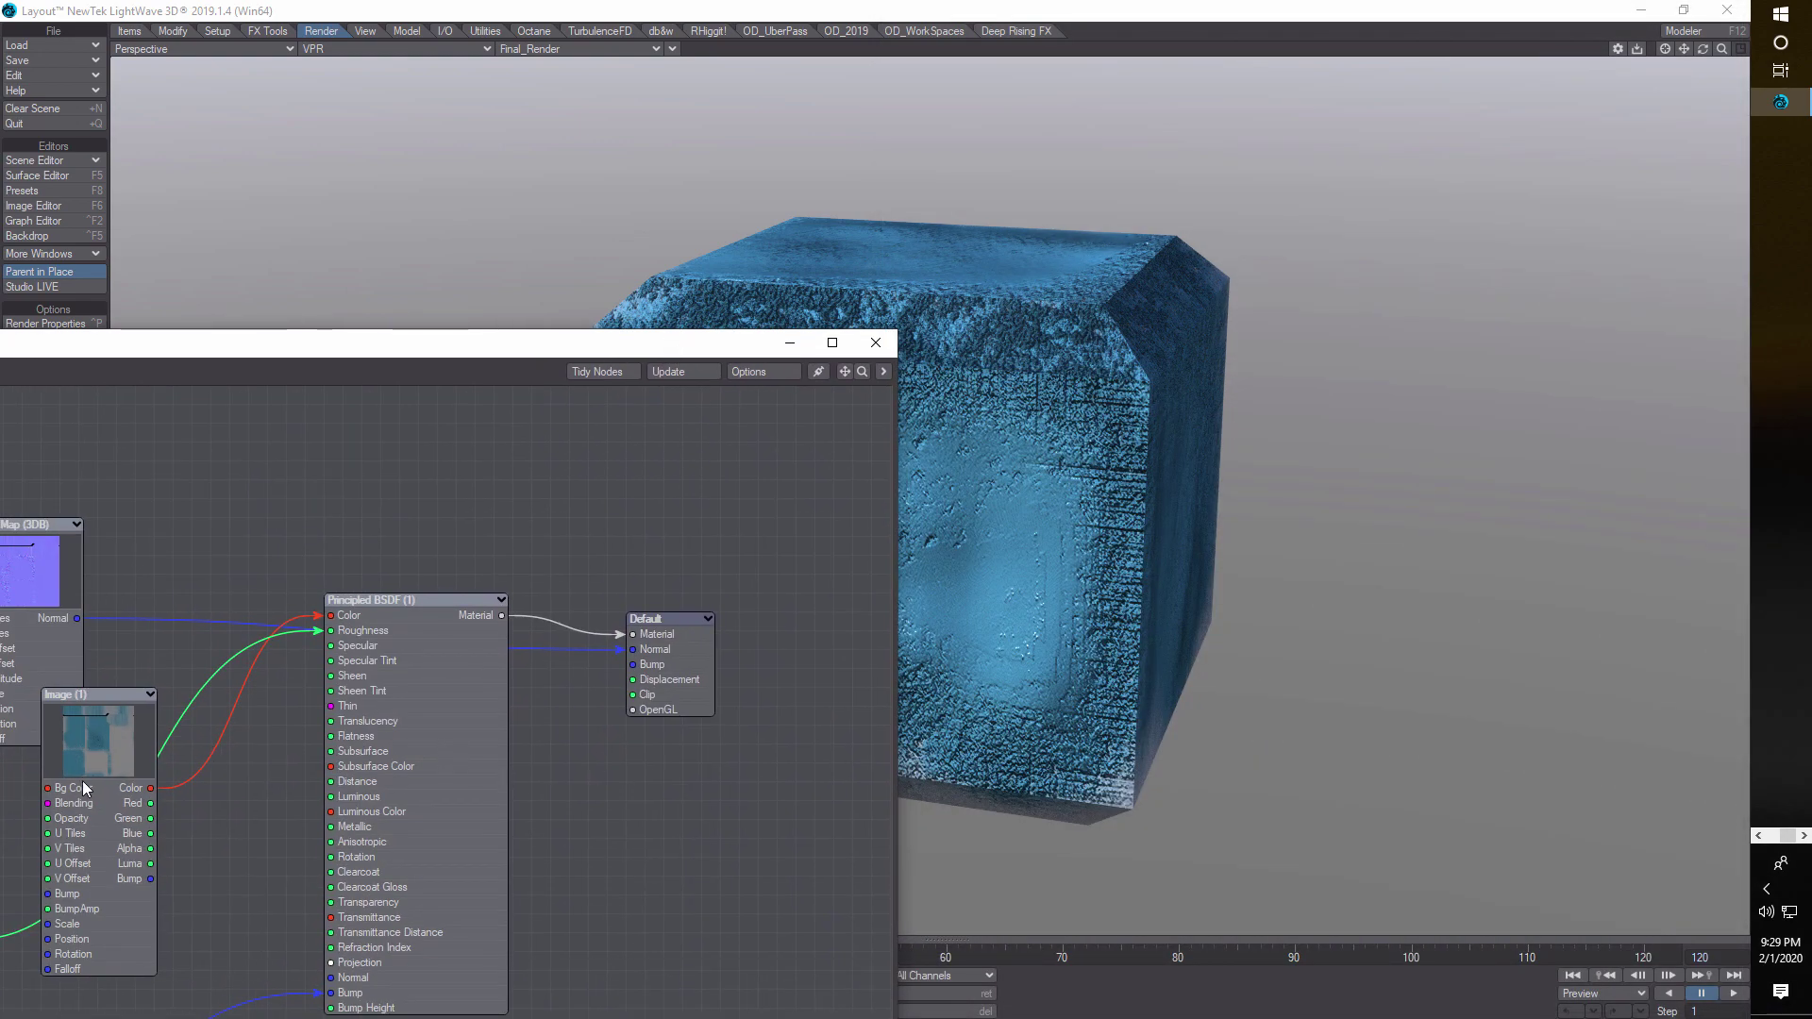
pyautogui.moveTo(243, 350); pyautogui.dragTo(493, 207)
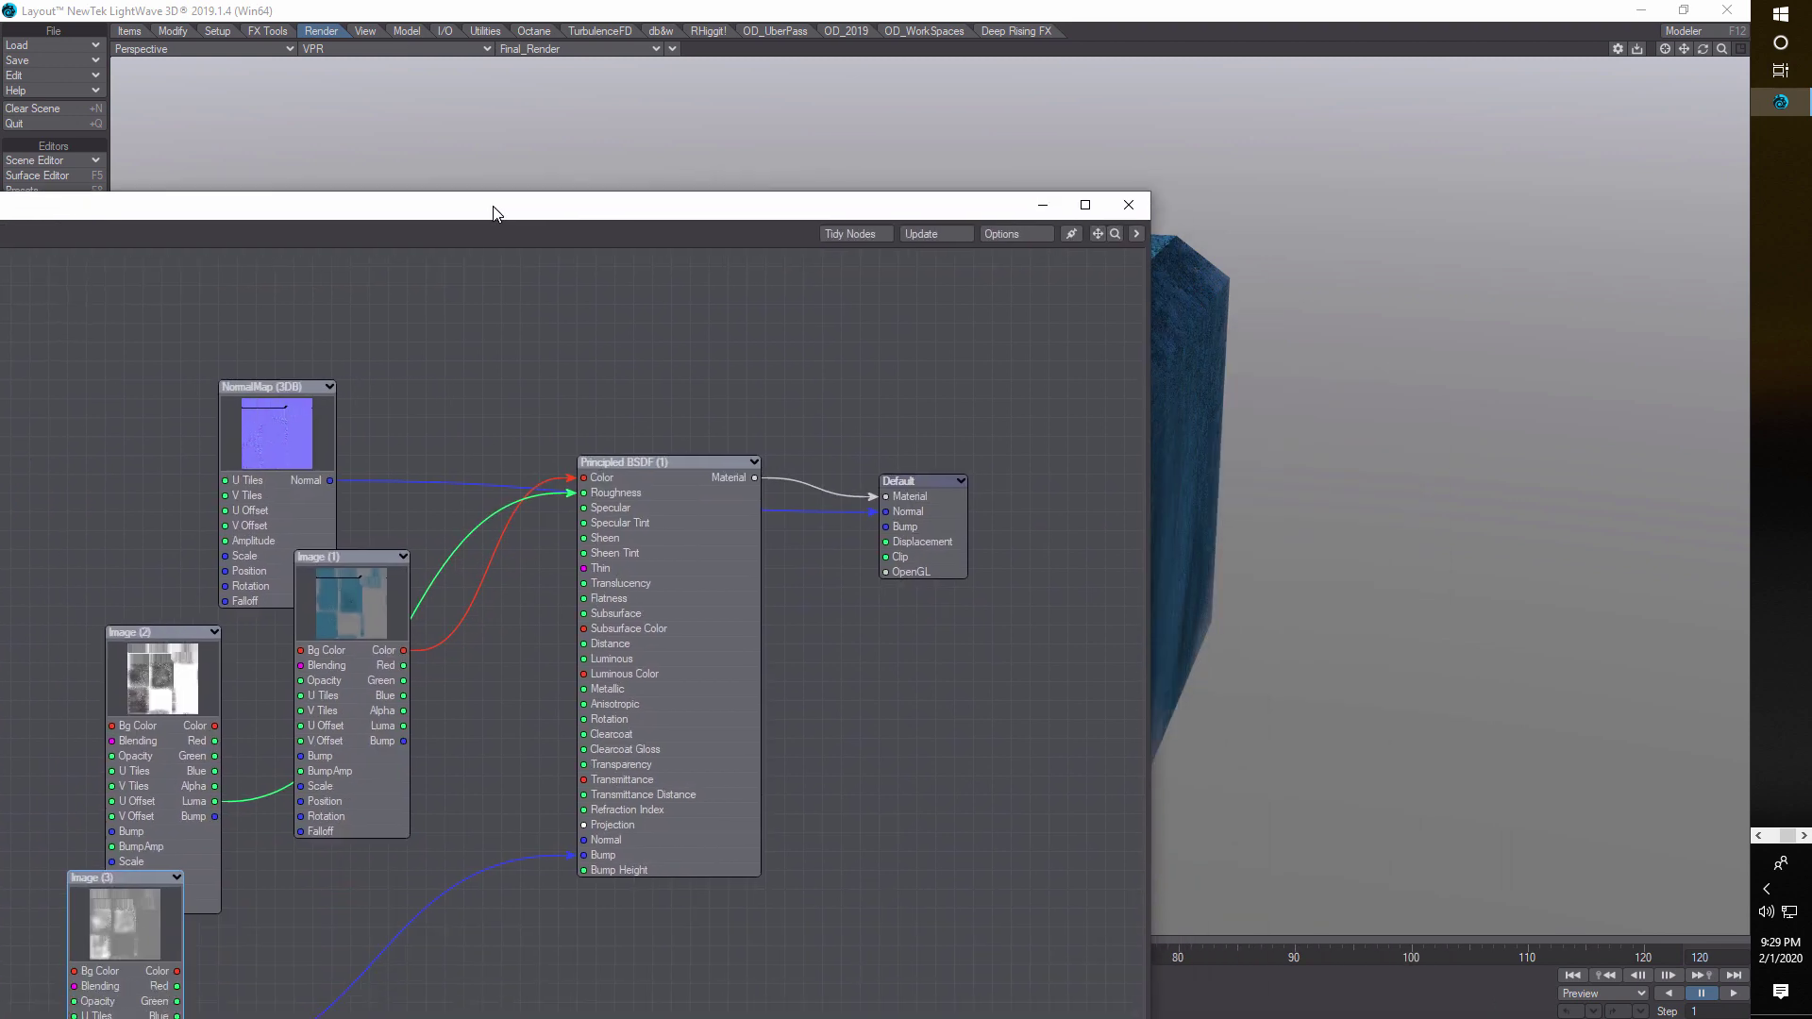
pyautogui.doubleClick(149, 927)
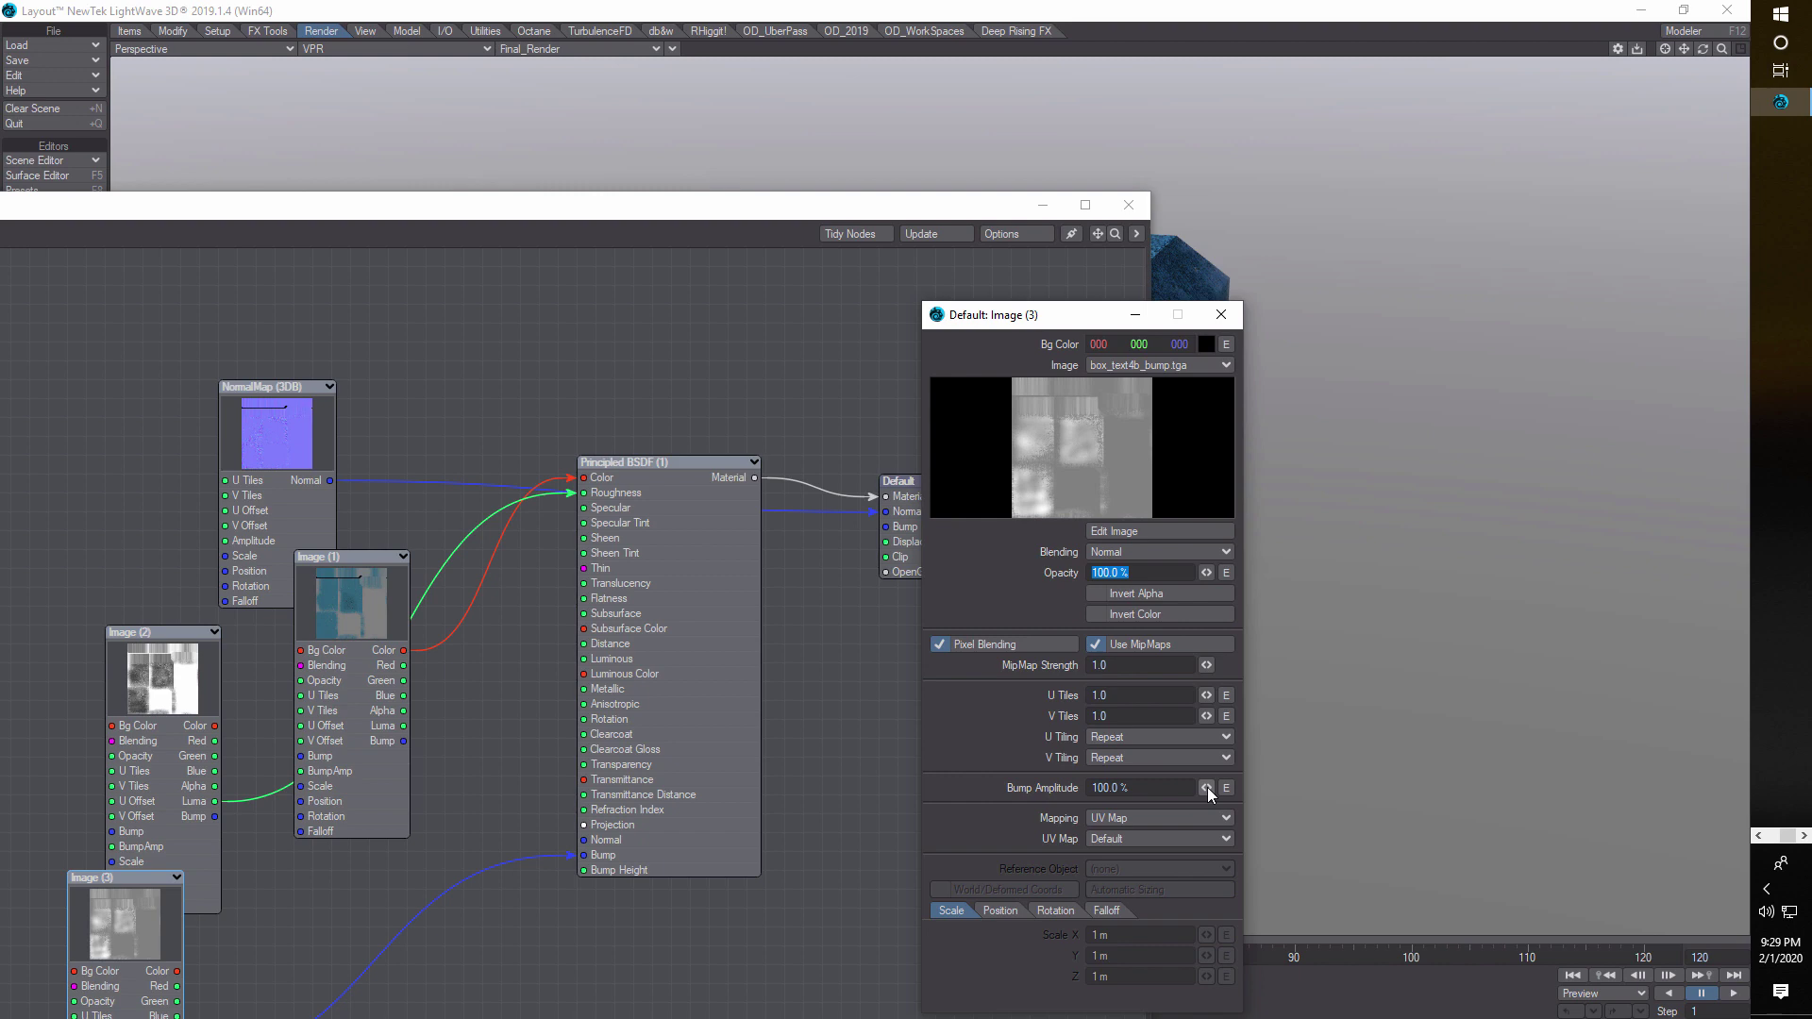
pyautogui.moveTo(864, 223); pyautogui.dragTo(562, 217)
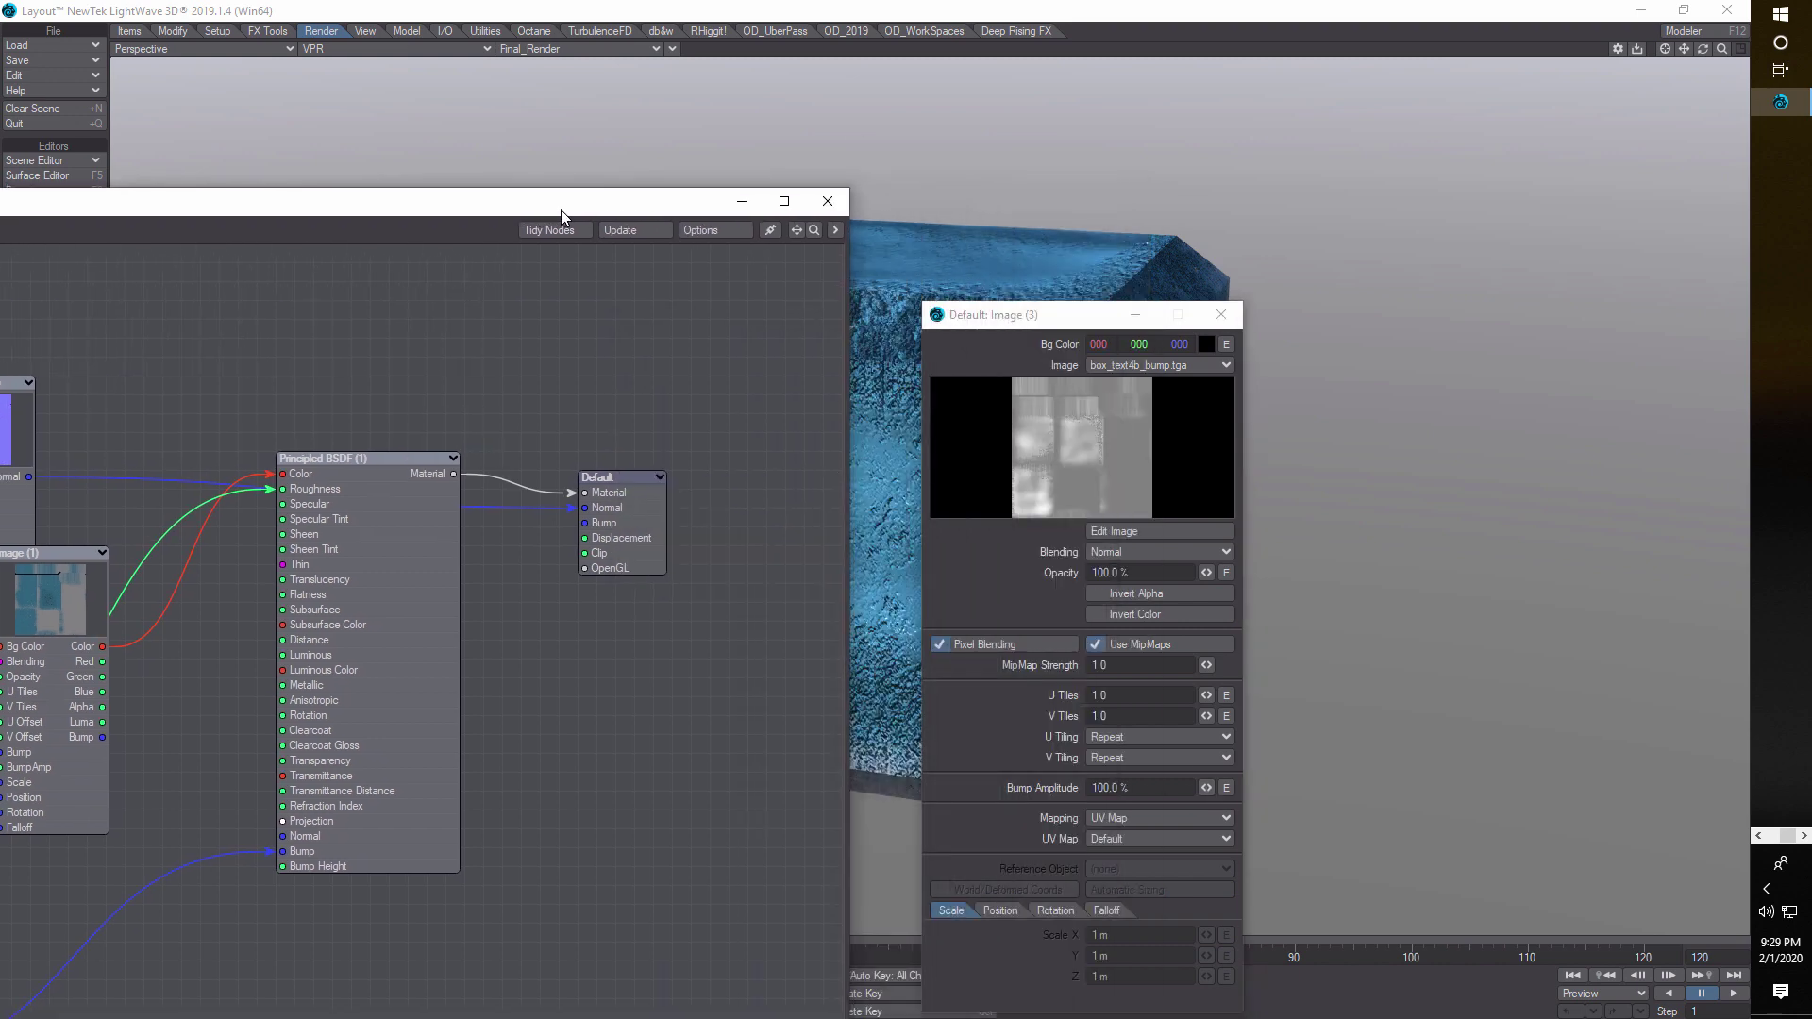
pyautogui.moveTo(1055, 309); pyautogui.dragTo(1144, 295)
pyautogui.moveTo(1295, 266); pyautogui.dragTo(1535, 178)
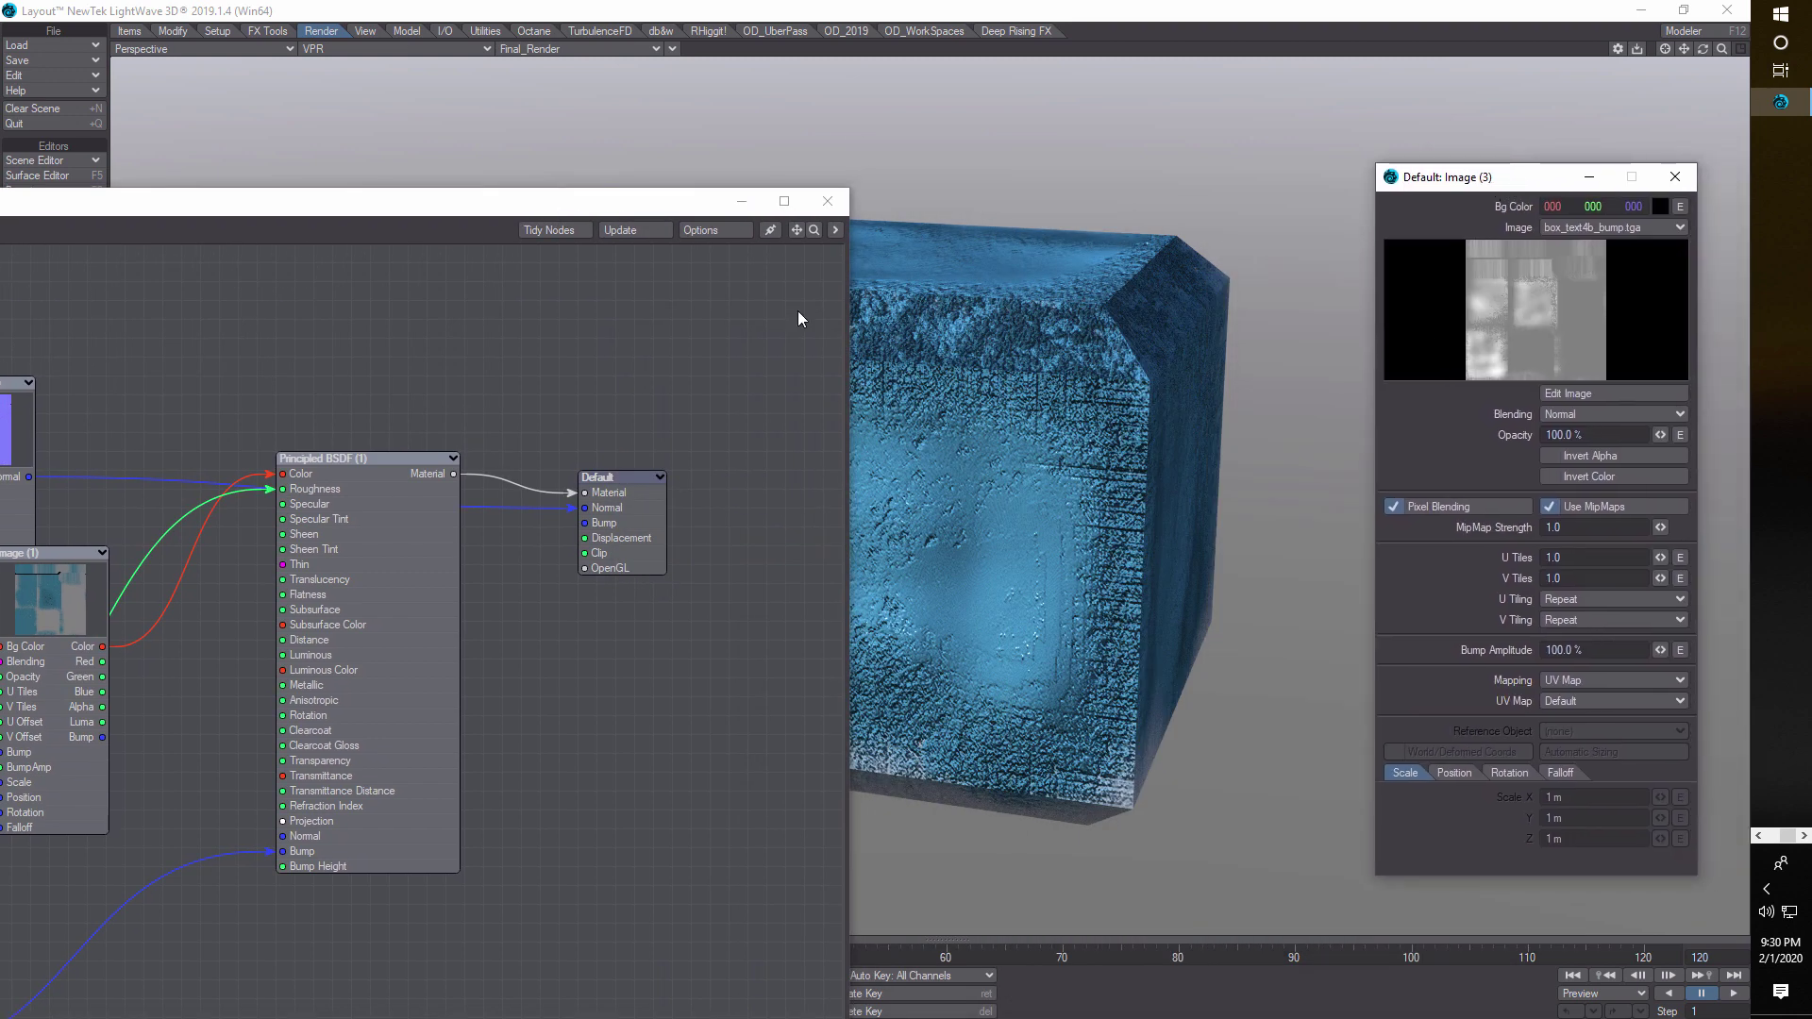
pyautogui.click(514, 208)
pyautogui.moveTo(514, 207); pyautogui.dragTo(305, 199)
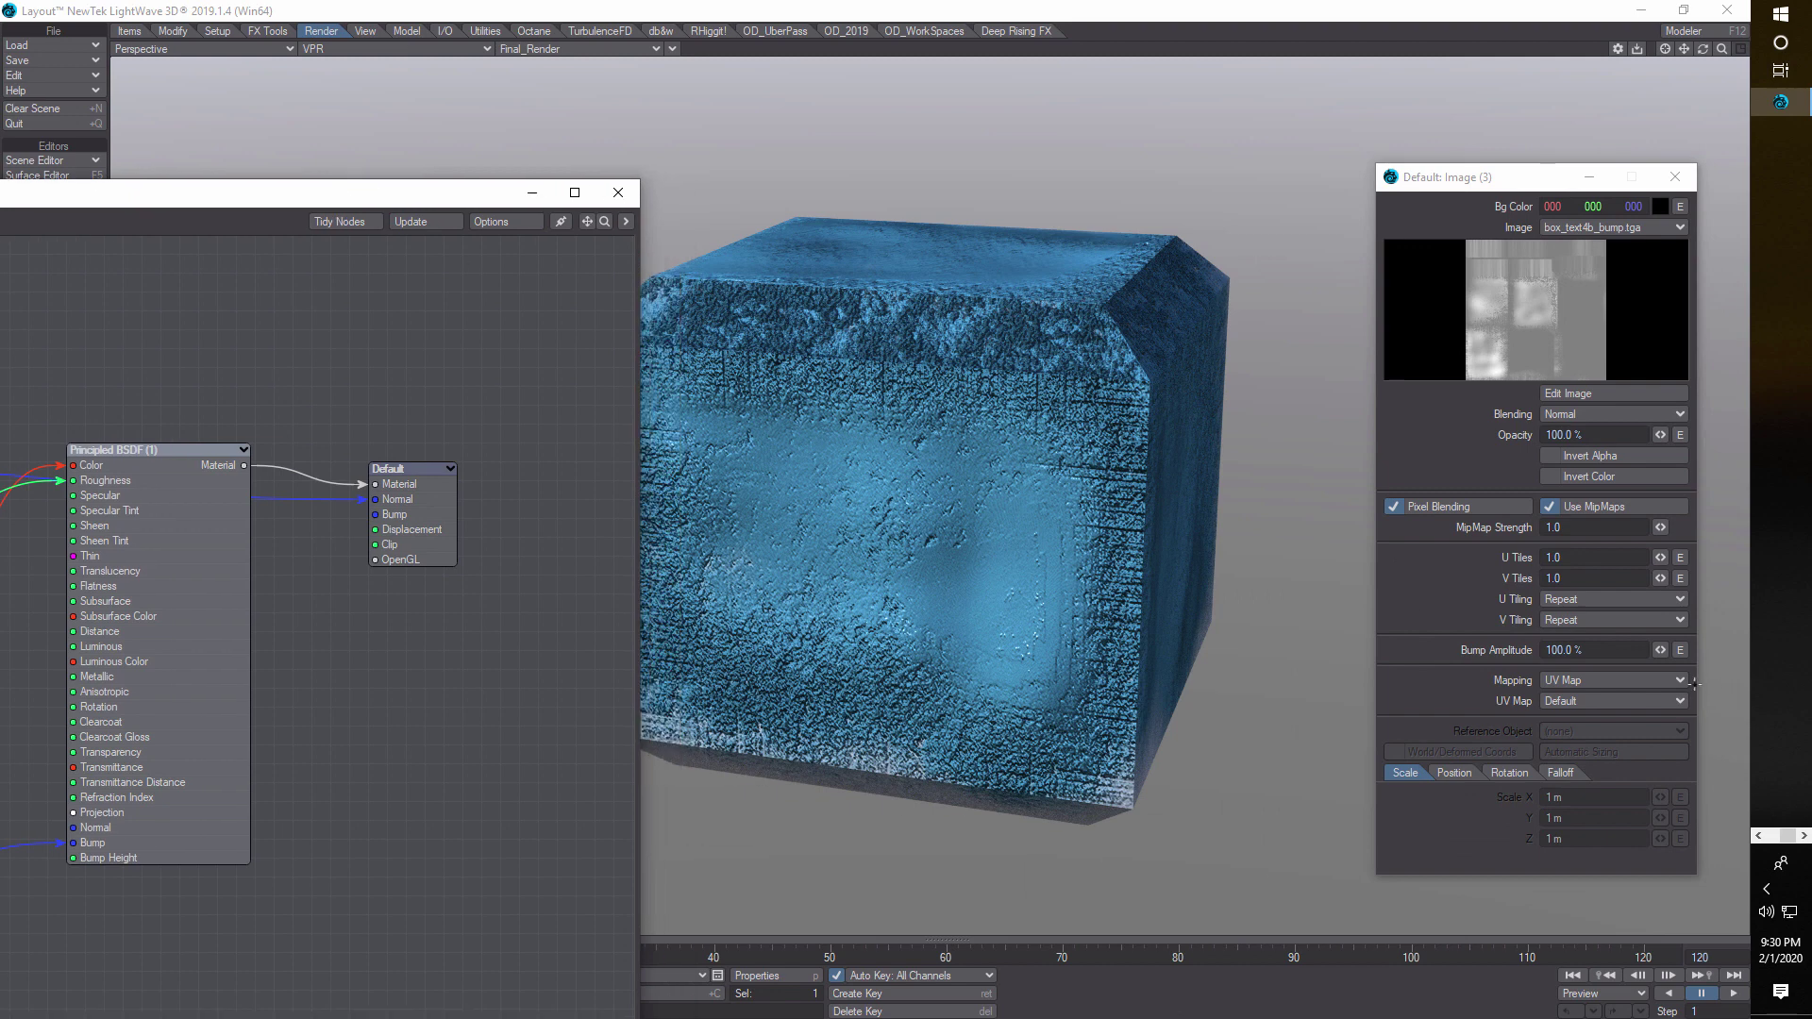
pyautogui.moveTo(1659, 651); pyautogui.dragTo(1656, 651)
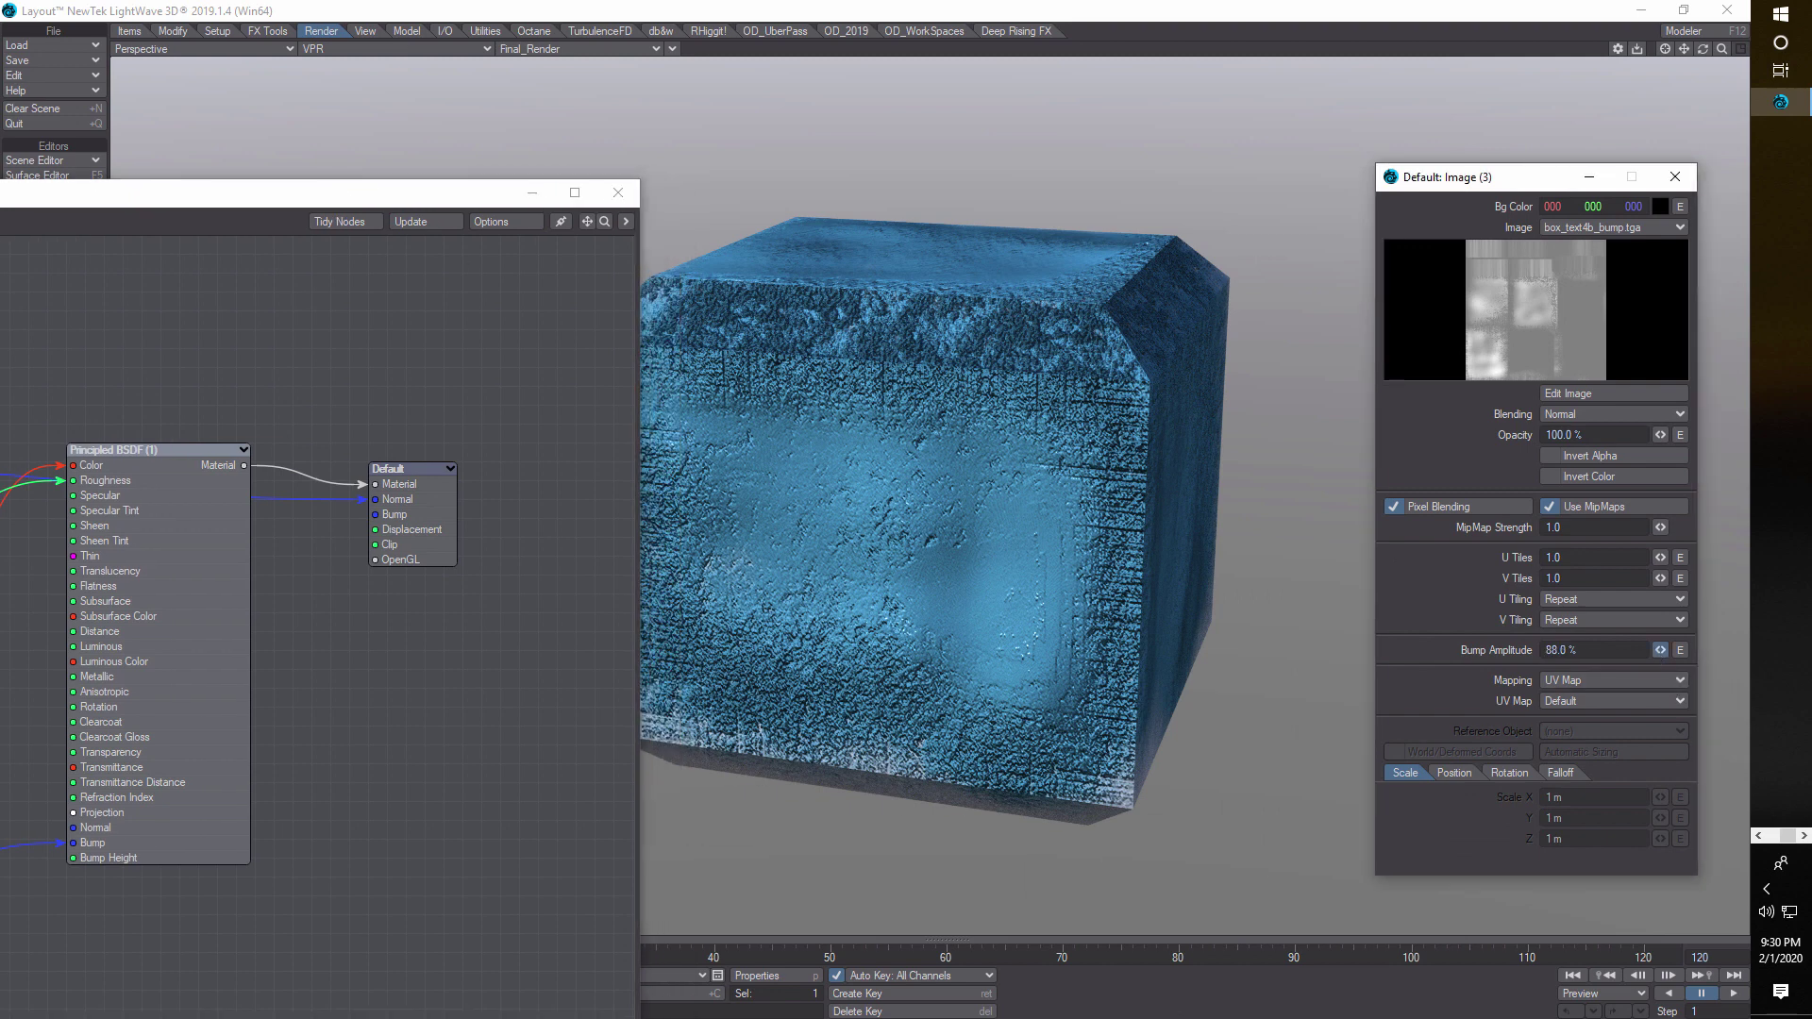
pyautogui.moveTo(1656, 651)
pyautogui.mouseDown()
pyautogui.moveTo(1632, 651)
pyautogui.moveTo(1658, 654)
pyautogui.mouseUp()
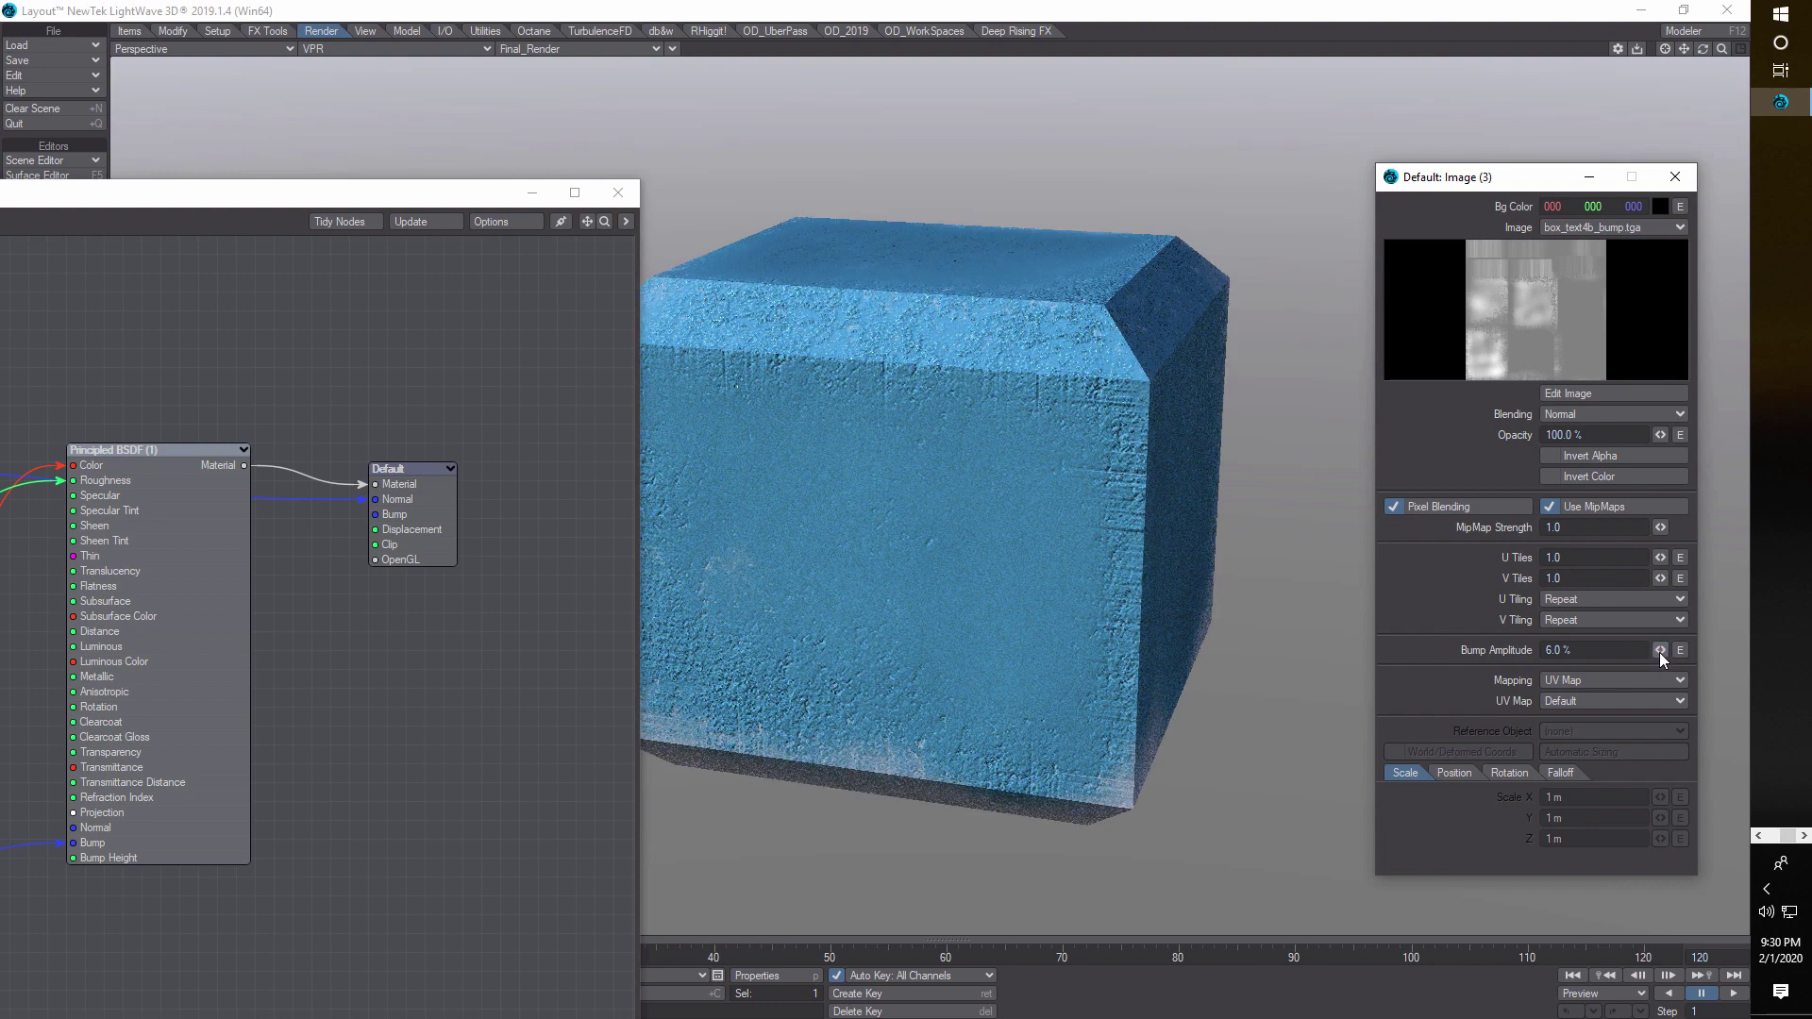
pyautogui.moveTo(1659, 653); pyautogui.dragTo(1654, 652)
# - Lower the Bump Amplitude of the Image (2) roughness node to 3% with the VPR preview of the box in view
pyautogui.moveTo(289, 204); pyautogui.dragTo(800, 192)
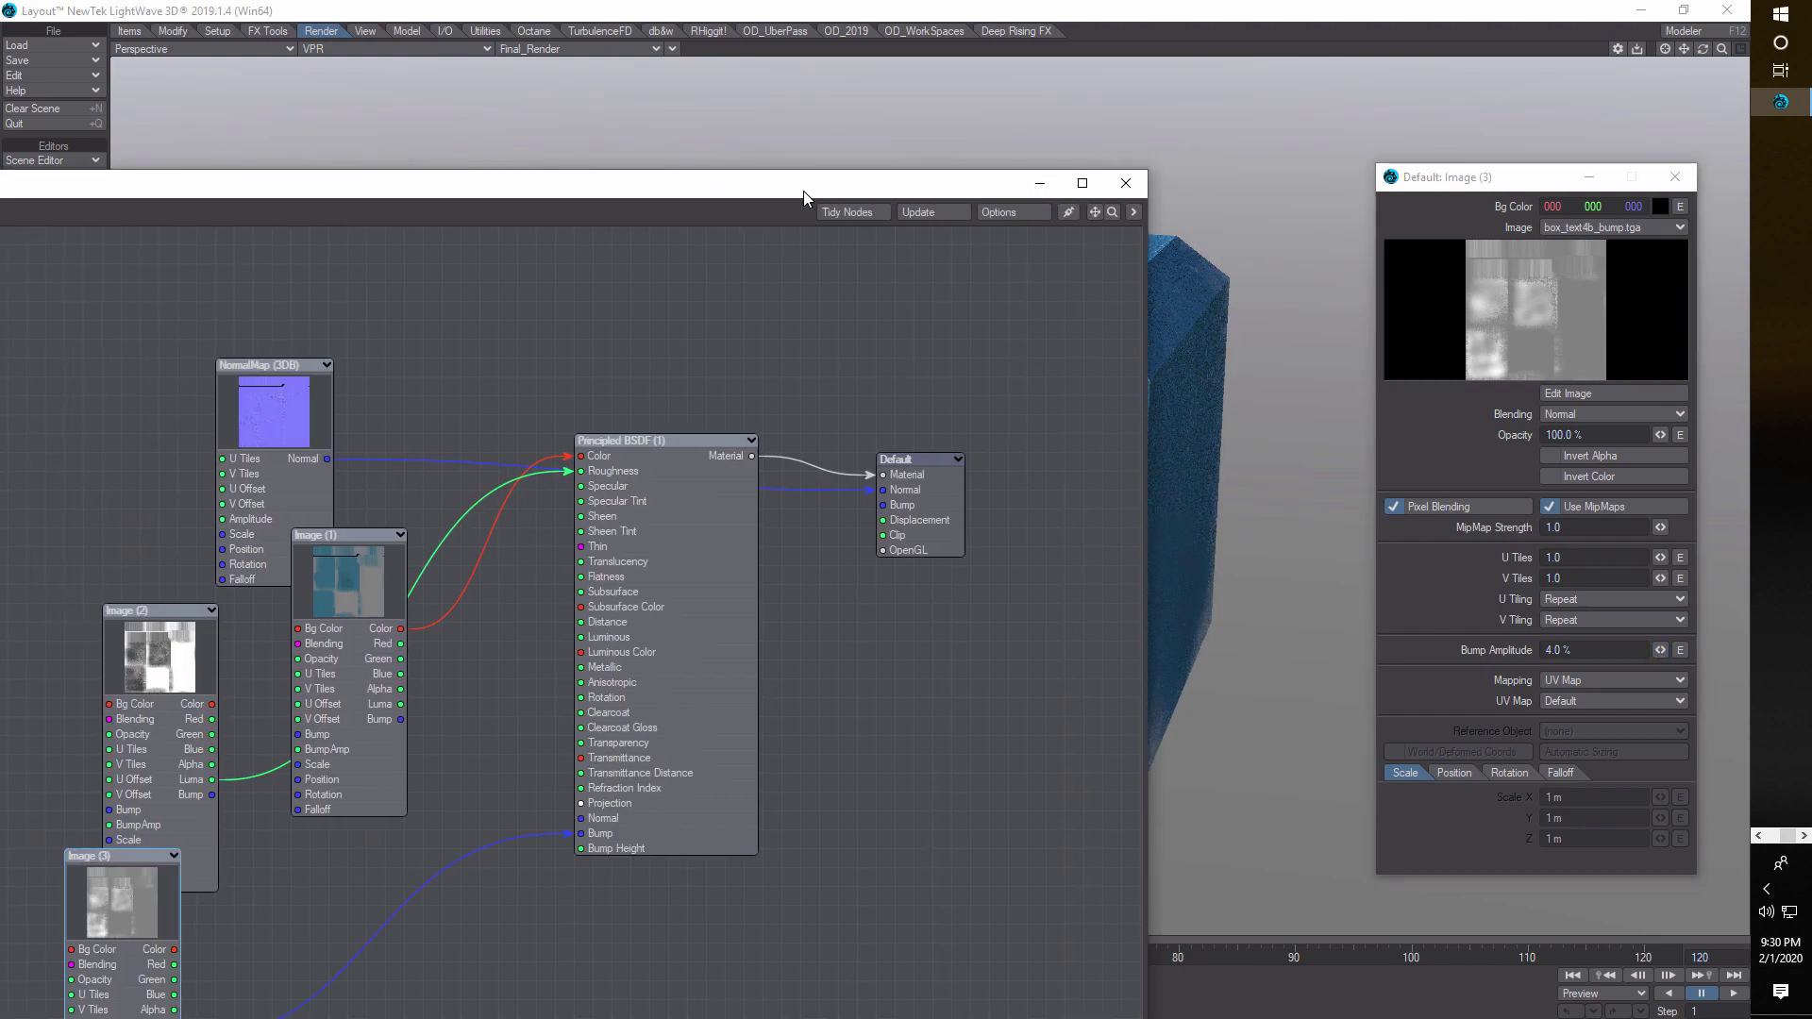
pyautogui.click(138, 659)
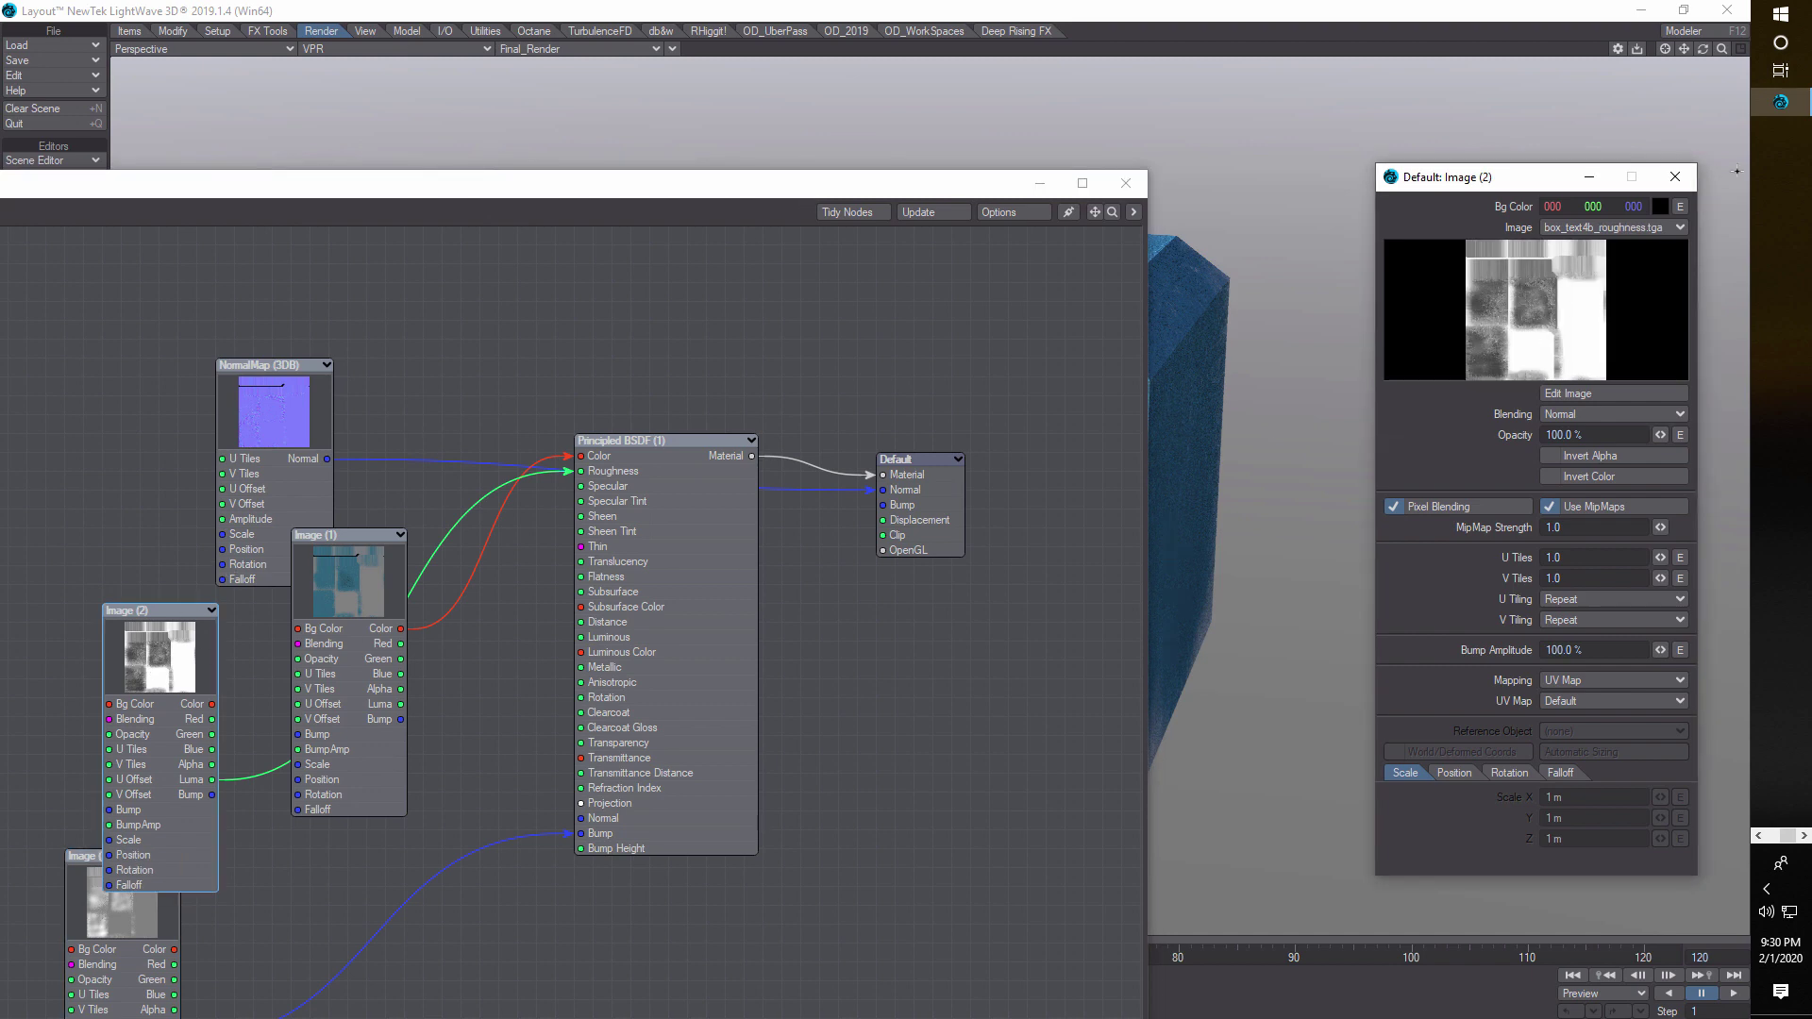
pyautogui.click(1674, 177)
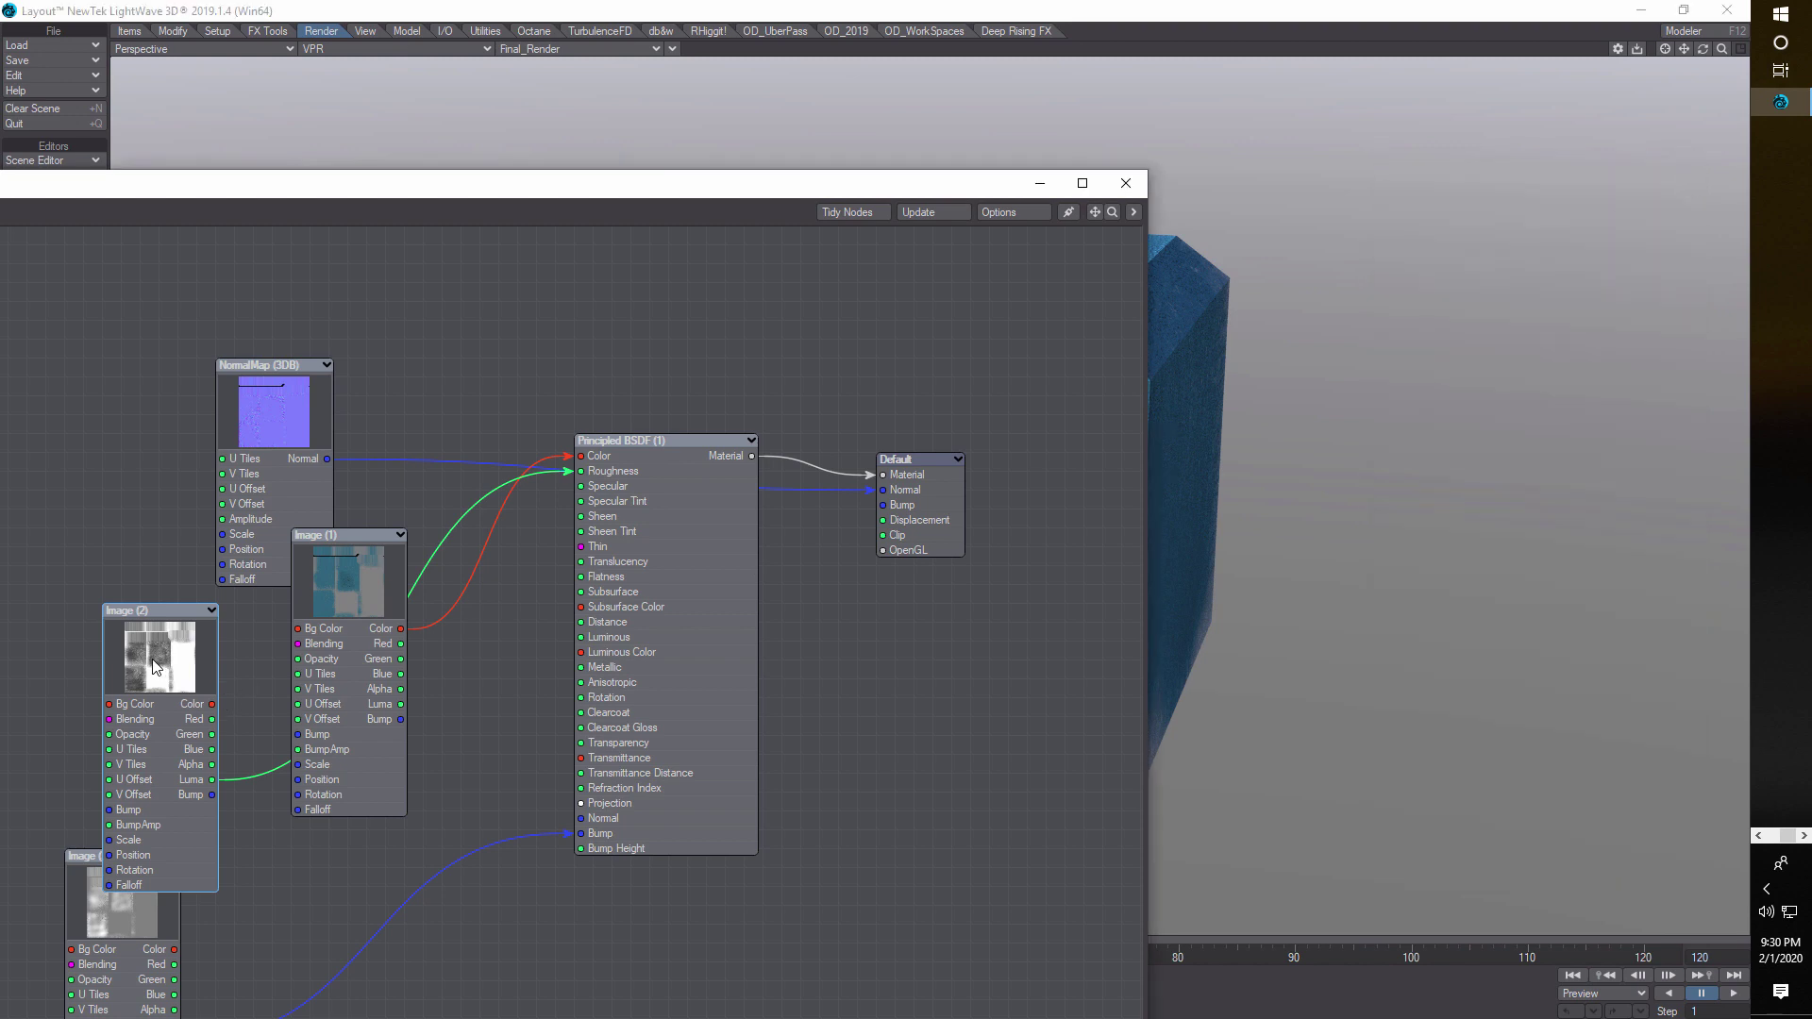
pyautogui.doubleClick(160, 656)
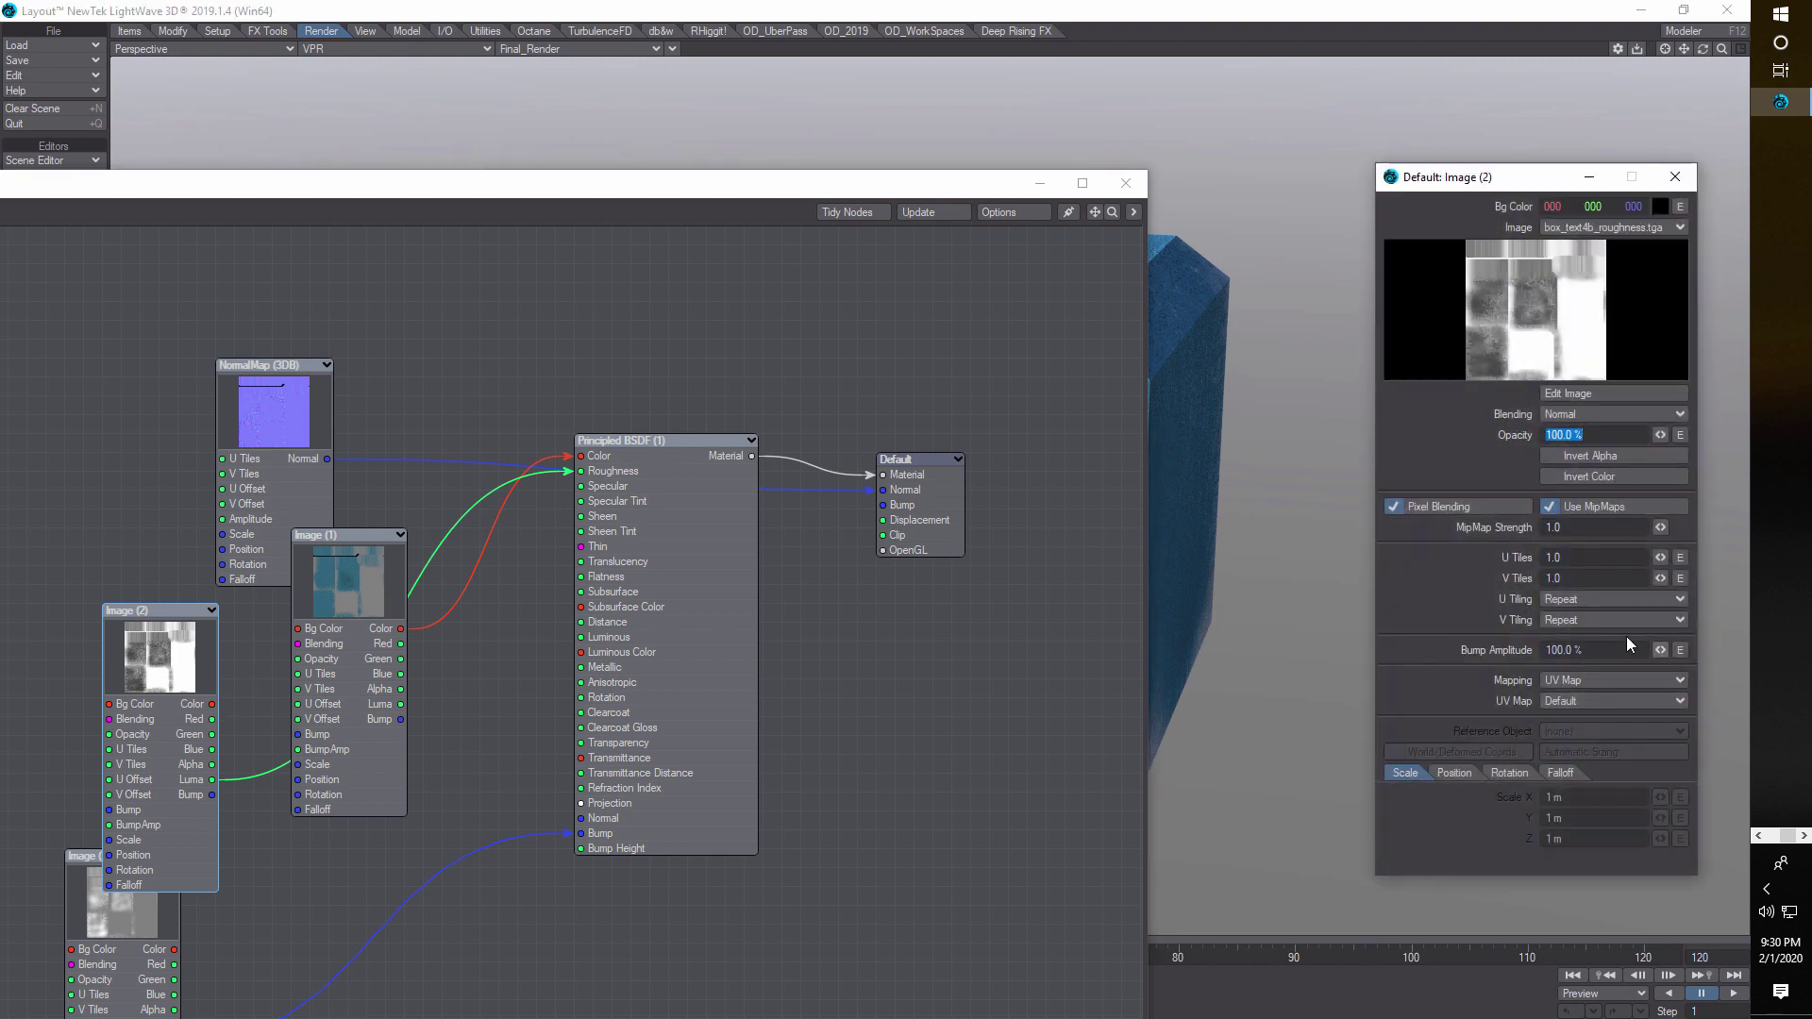
pyautogui.moveTo(781, 196); pyautogui.dragTo(311, 178)
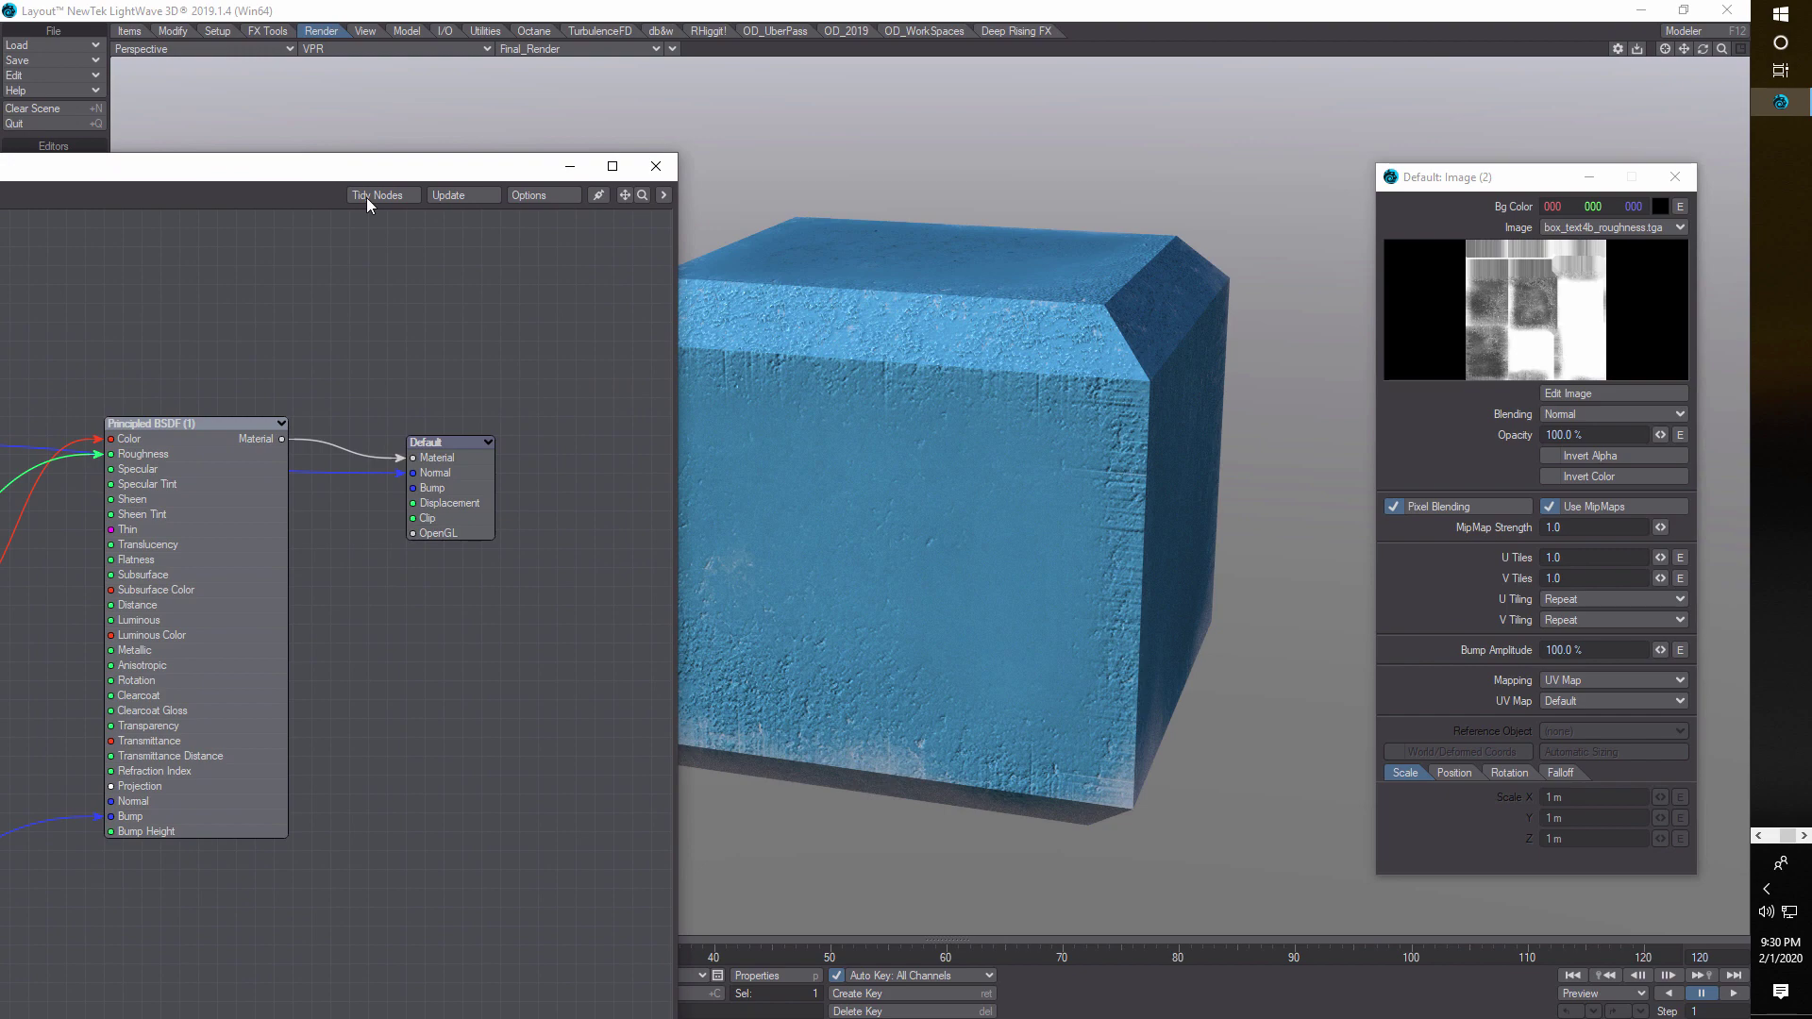
pyautogui.moveTo(1660, 653); pyautogui.dragTo(1653, 653)
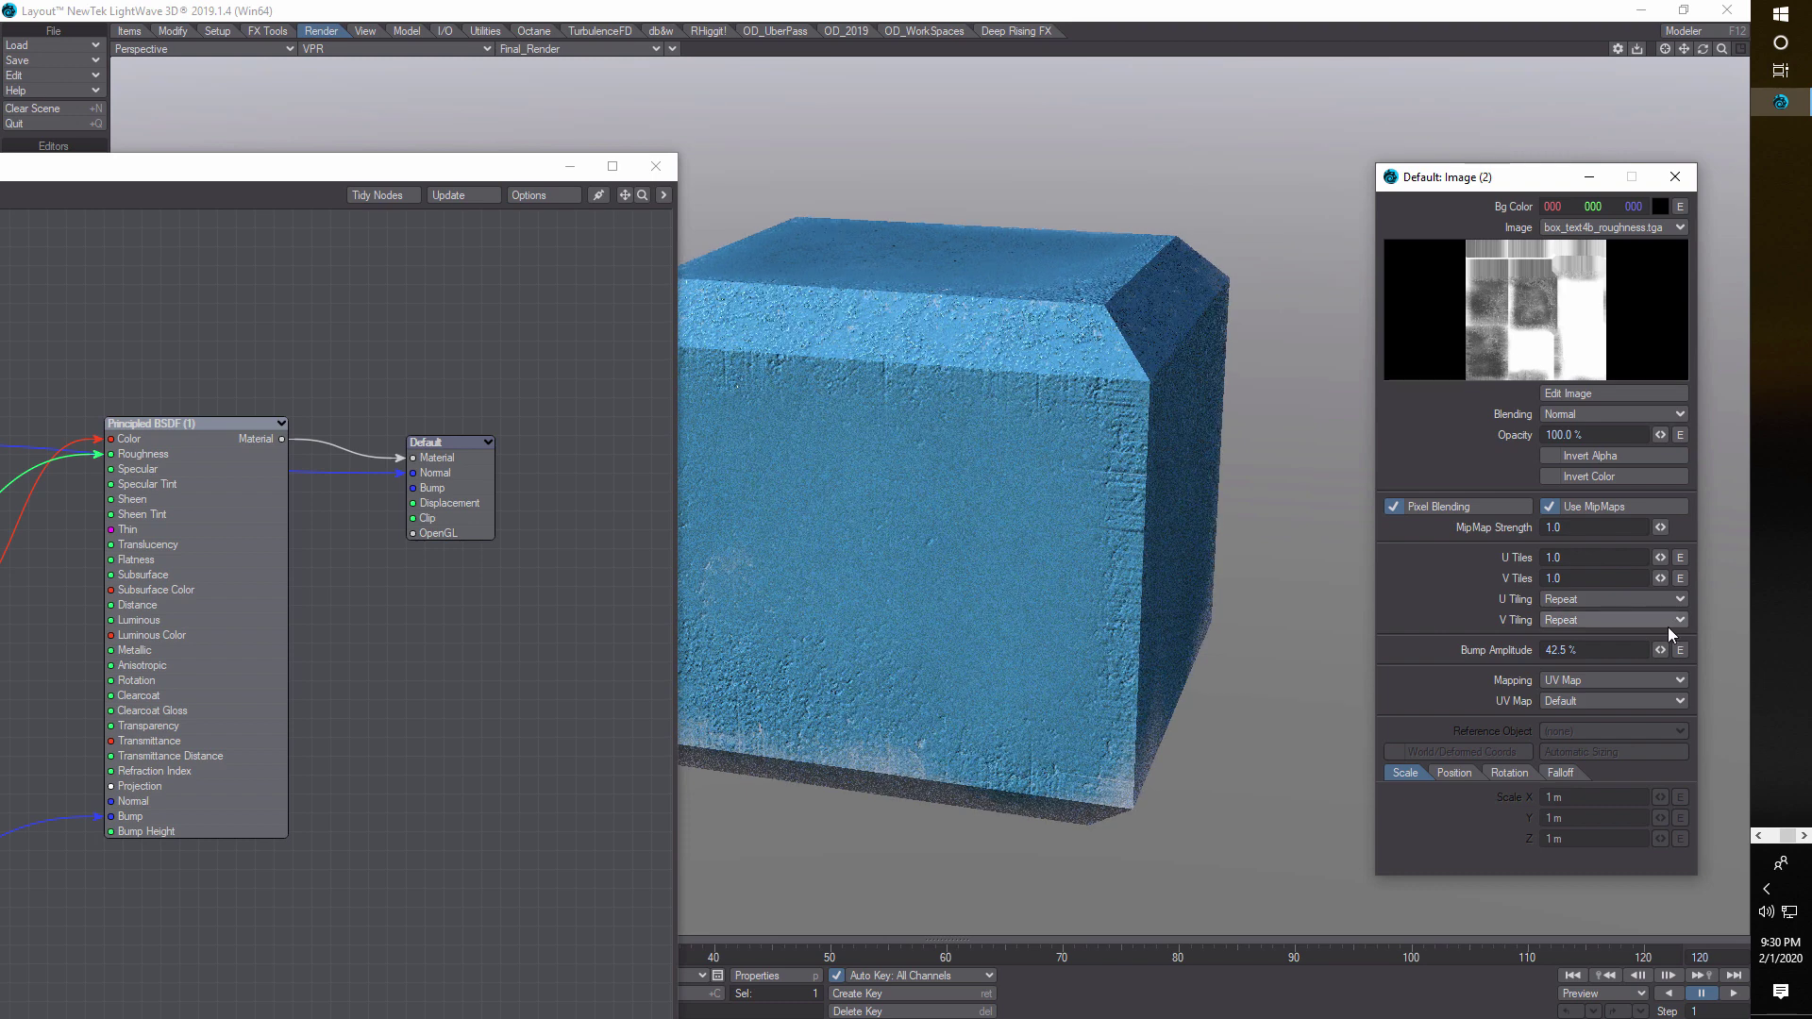
pyautogui.moveTo(1659, 650); pyautogui.dragTo(1646, 650)
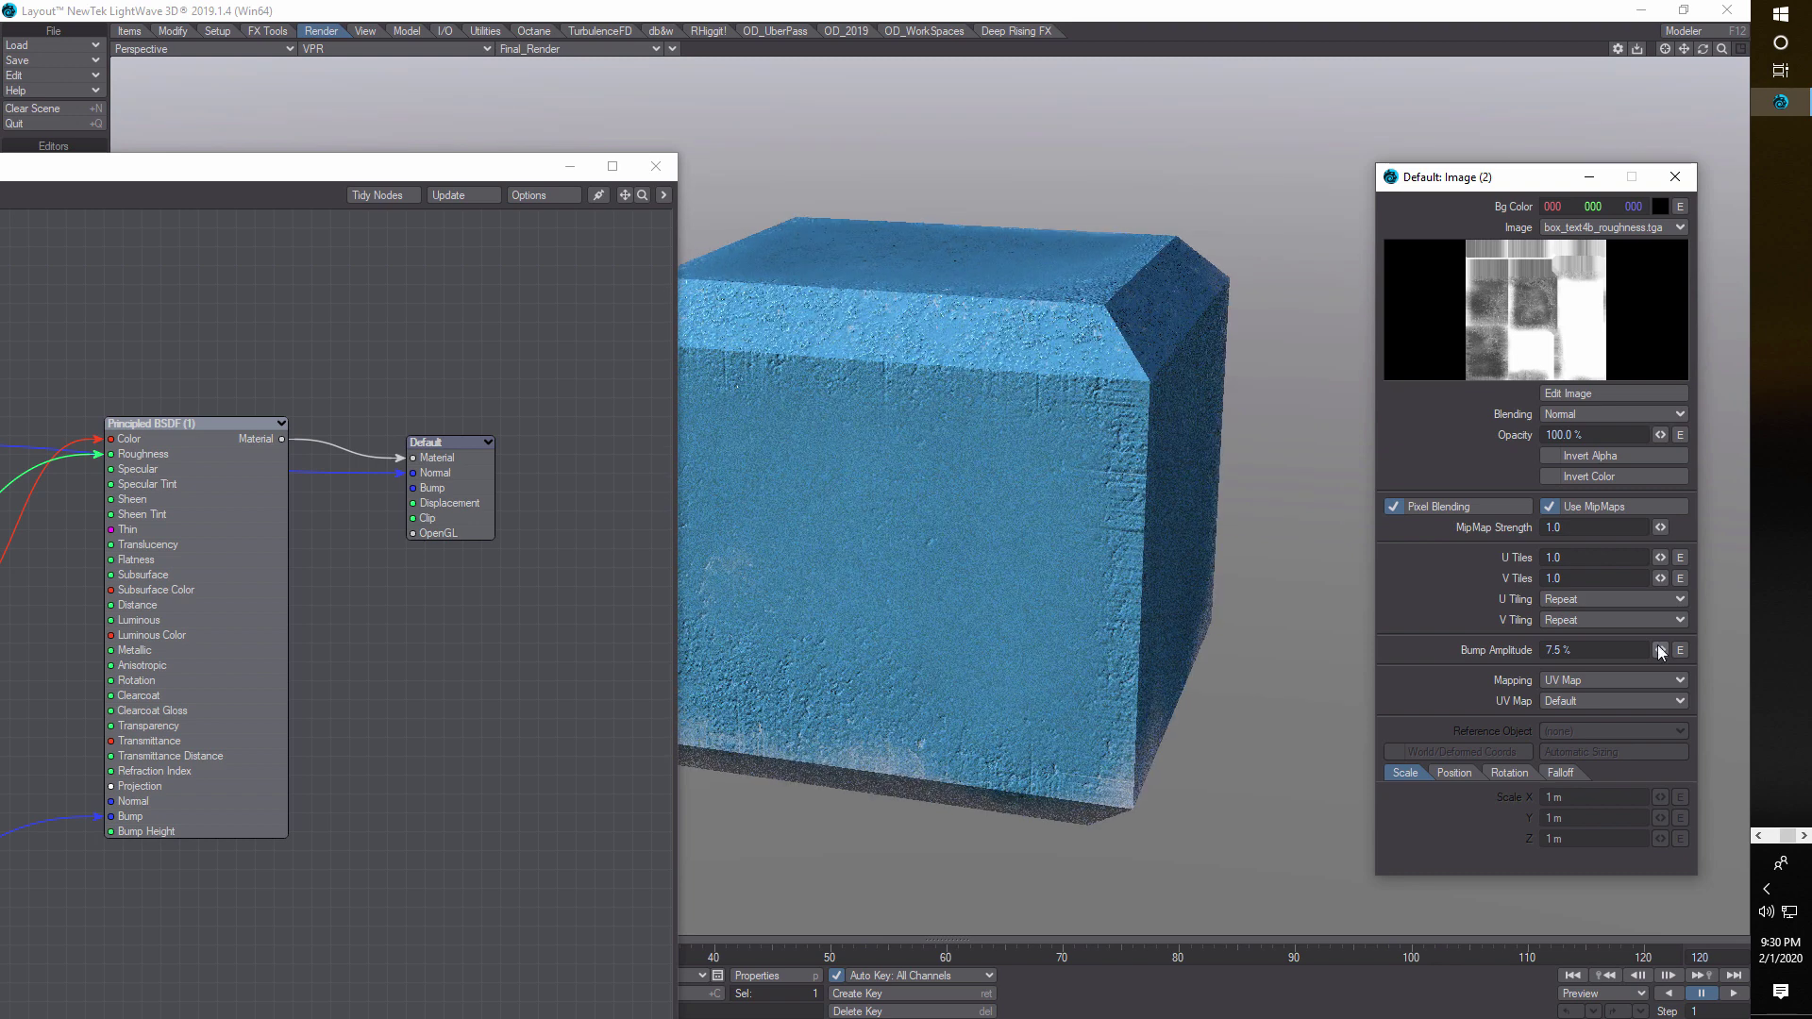
pyautogui.moveTo(1659, 650); pyautogui.dragTo(1660, 650)
# - Enable Invert Y on the NormalMap (3DB) node that holds box_text4b_normal.tga
pyautogui.moveTo(406, 176); pyautogui.dragTo(1186, 500)
pyautogui.click(574, 704)
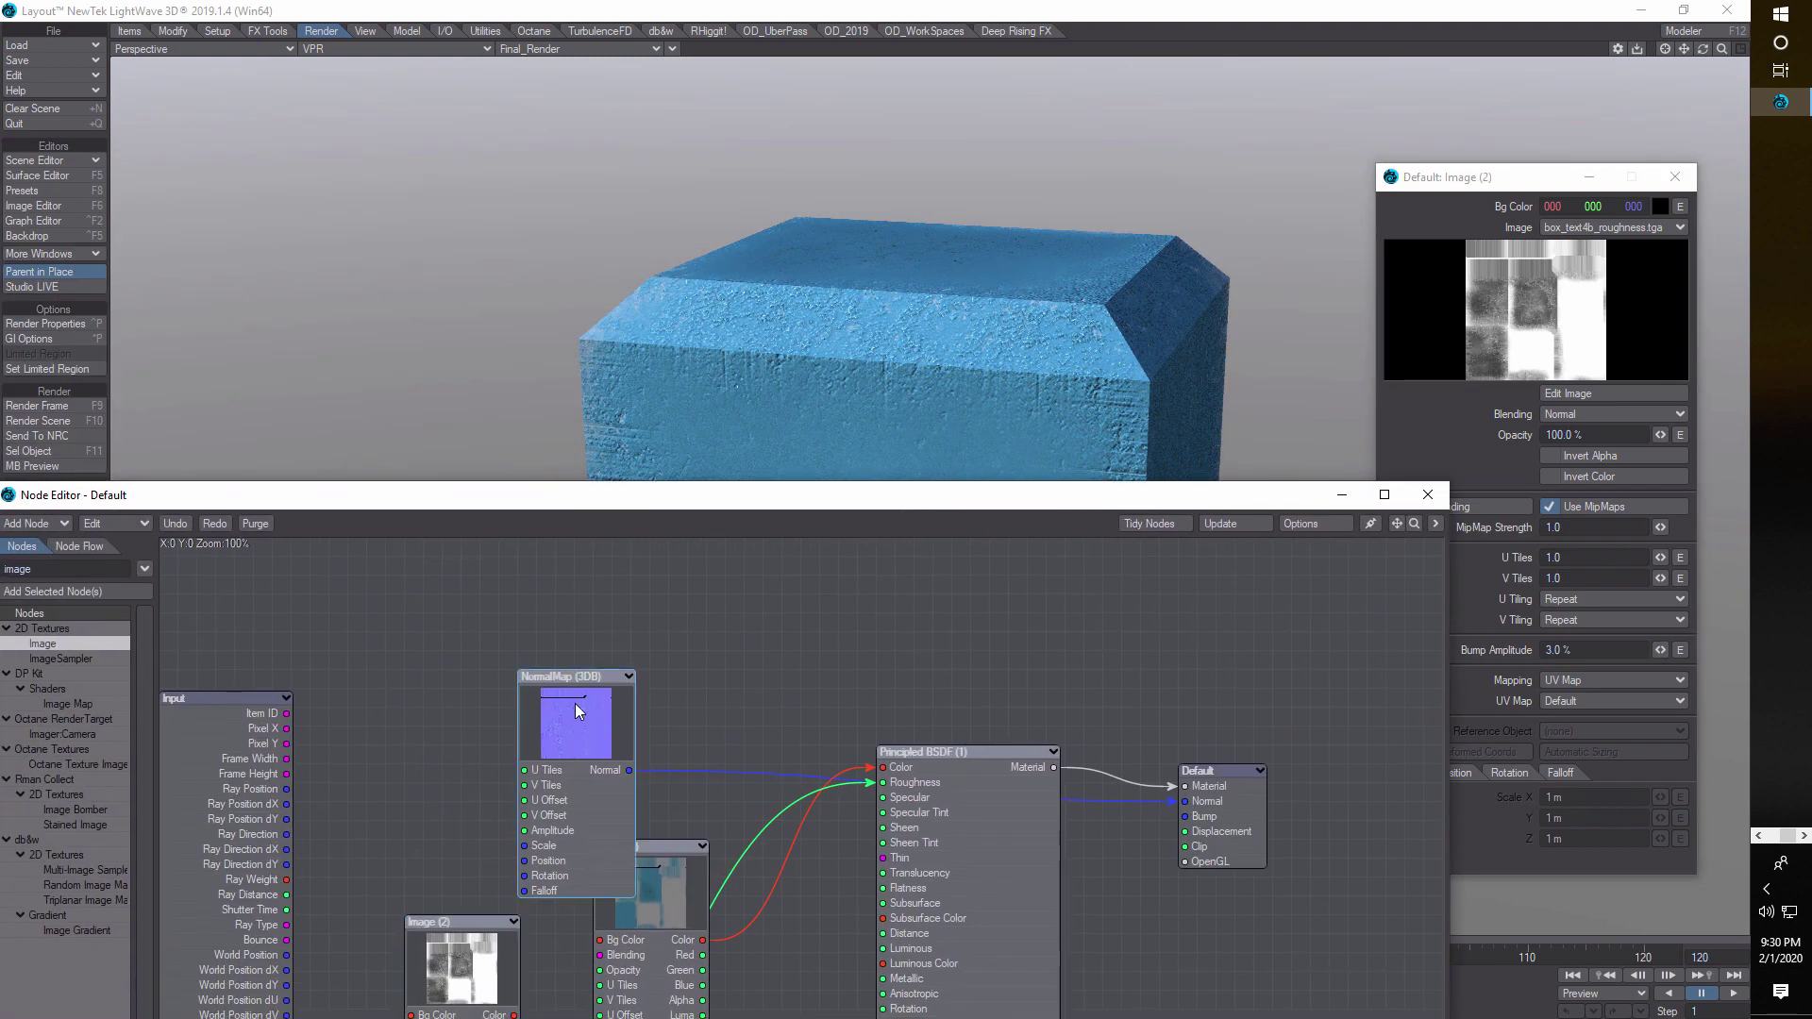
pyautogui.doubleClick(574, 704)
pyautogui.click(1551, 414)
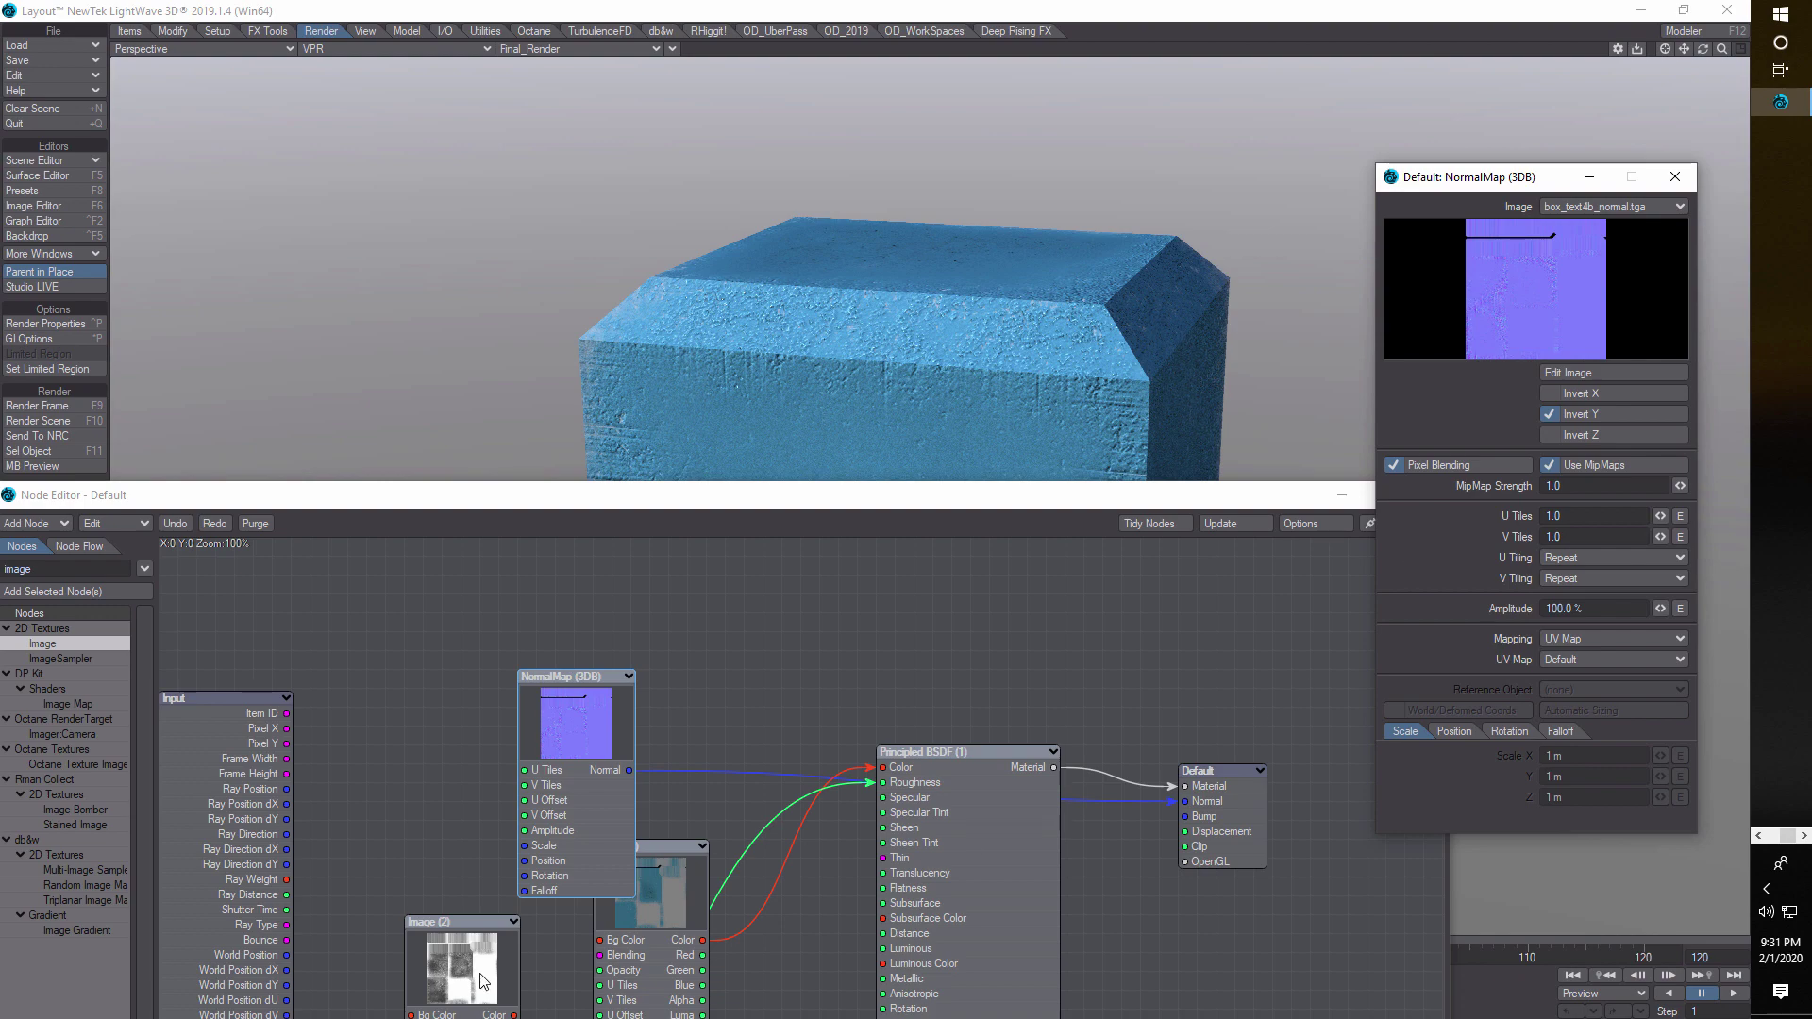
# - Preview the box without the bump connection and reconnect the Image (3) Bump output to the Principled BSDF Bump input
pyautogui.moveTo(594, 496); pyautogui.dragTo(563, 252)
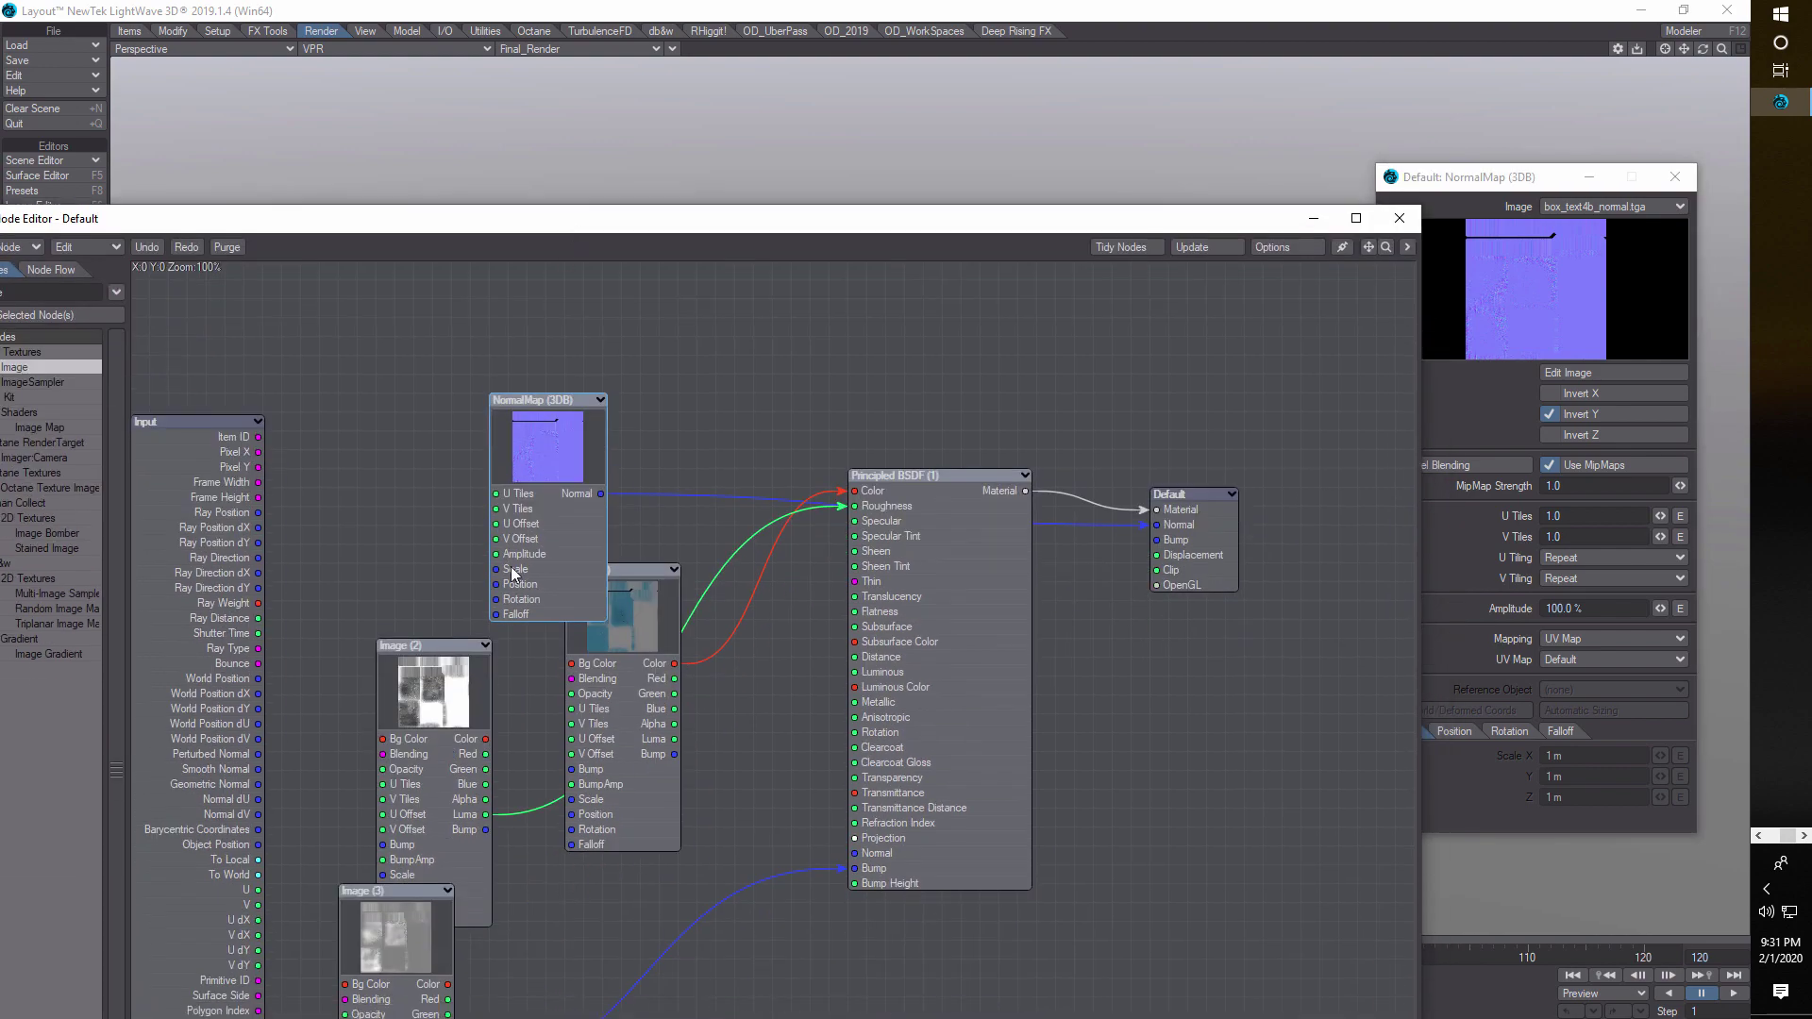
pyautogui.doubleClick(373, 928)
pyautogui.moveTo(902, 227); pyautogui.dragTo(493, 137)
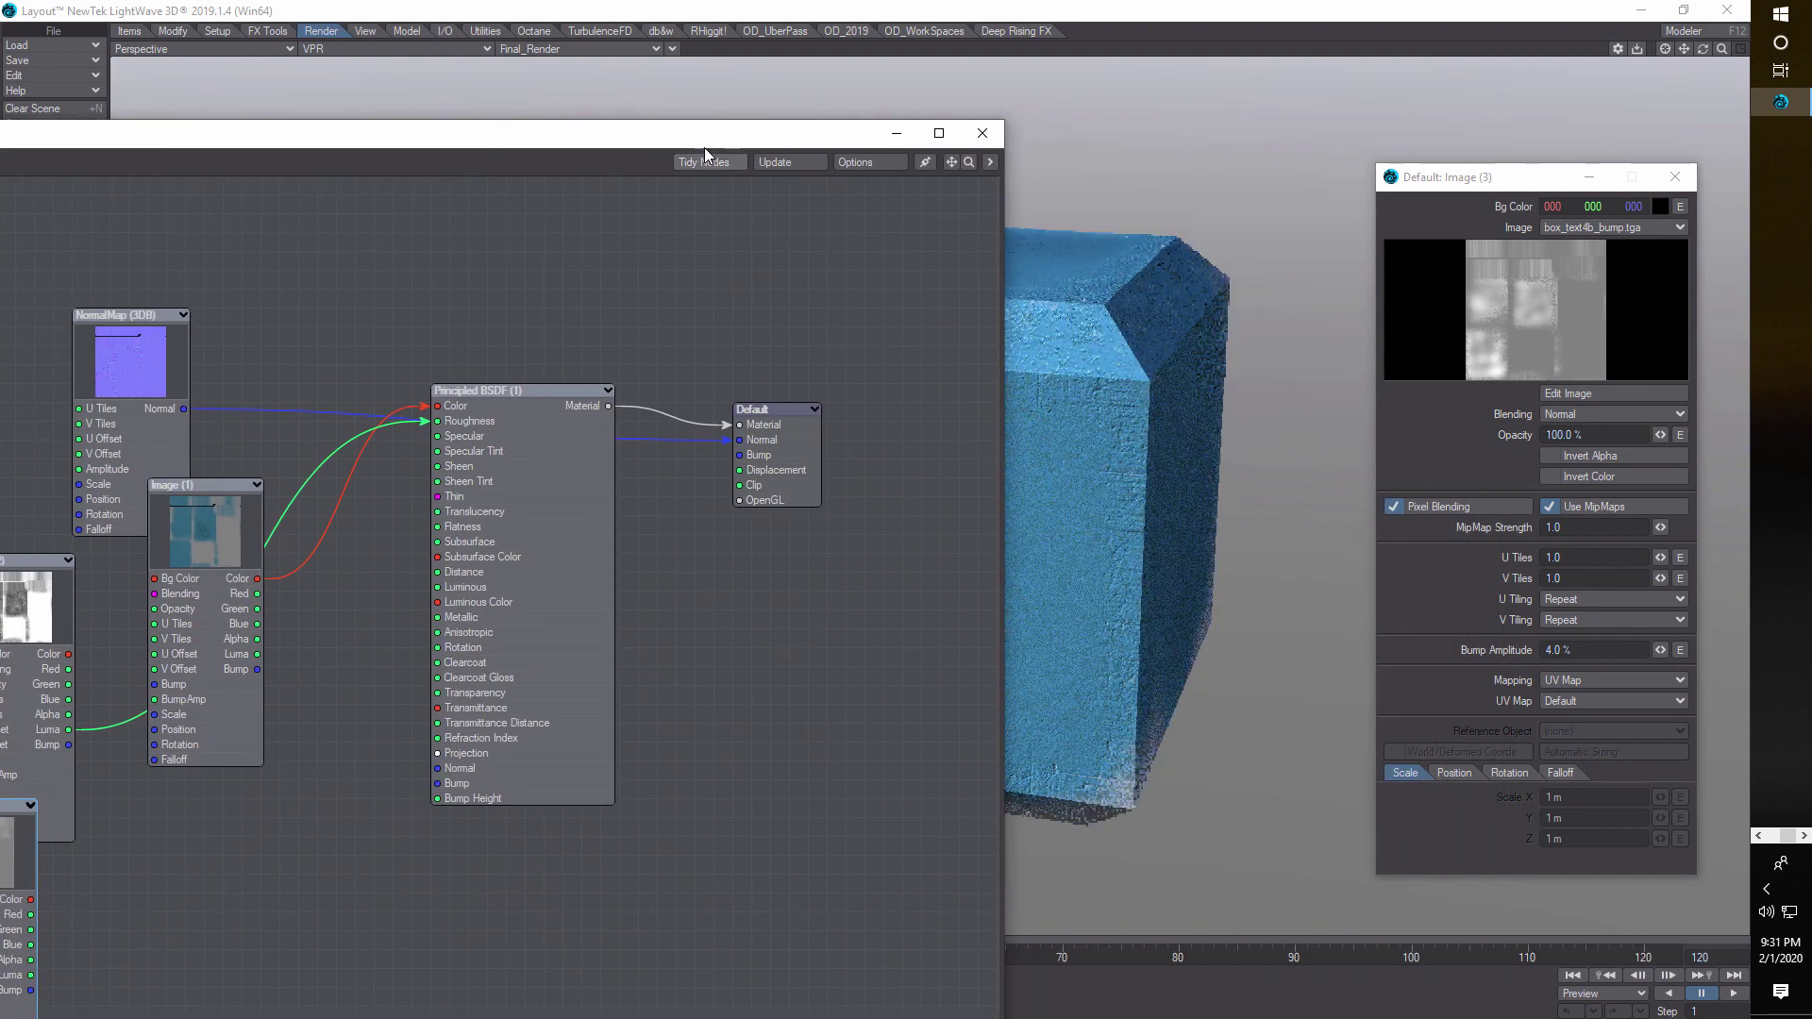
pyautogui.moveTo(700, 139); pyautogui.dragTo(993, 149)
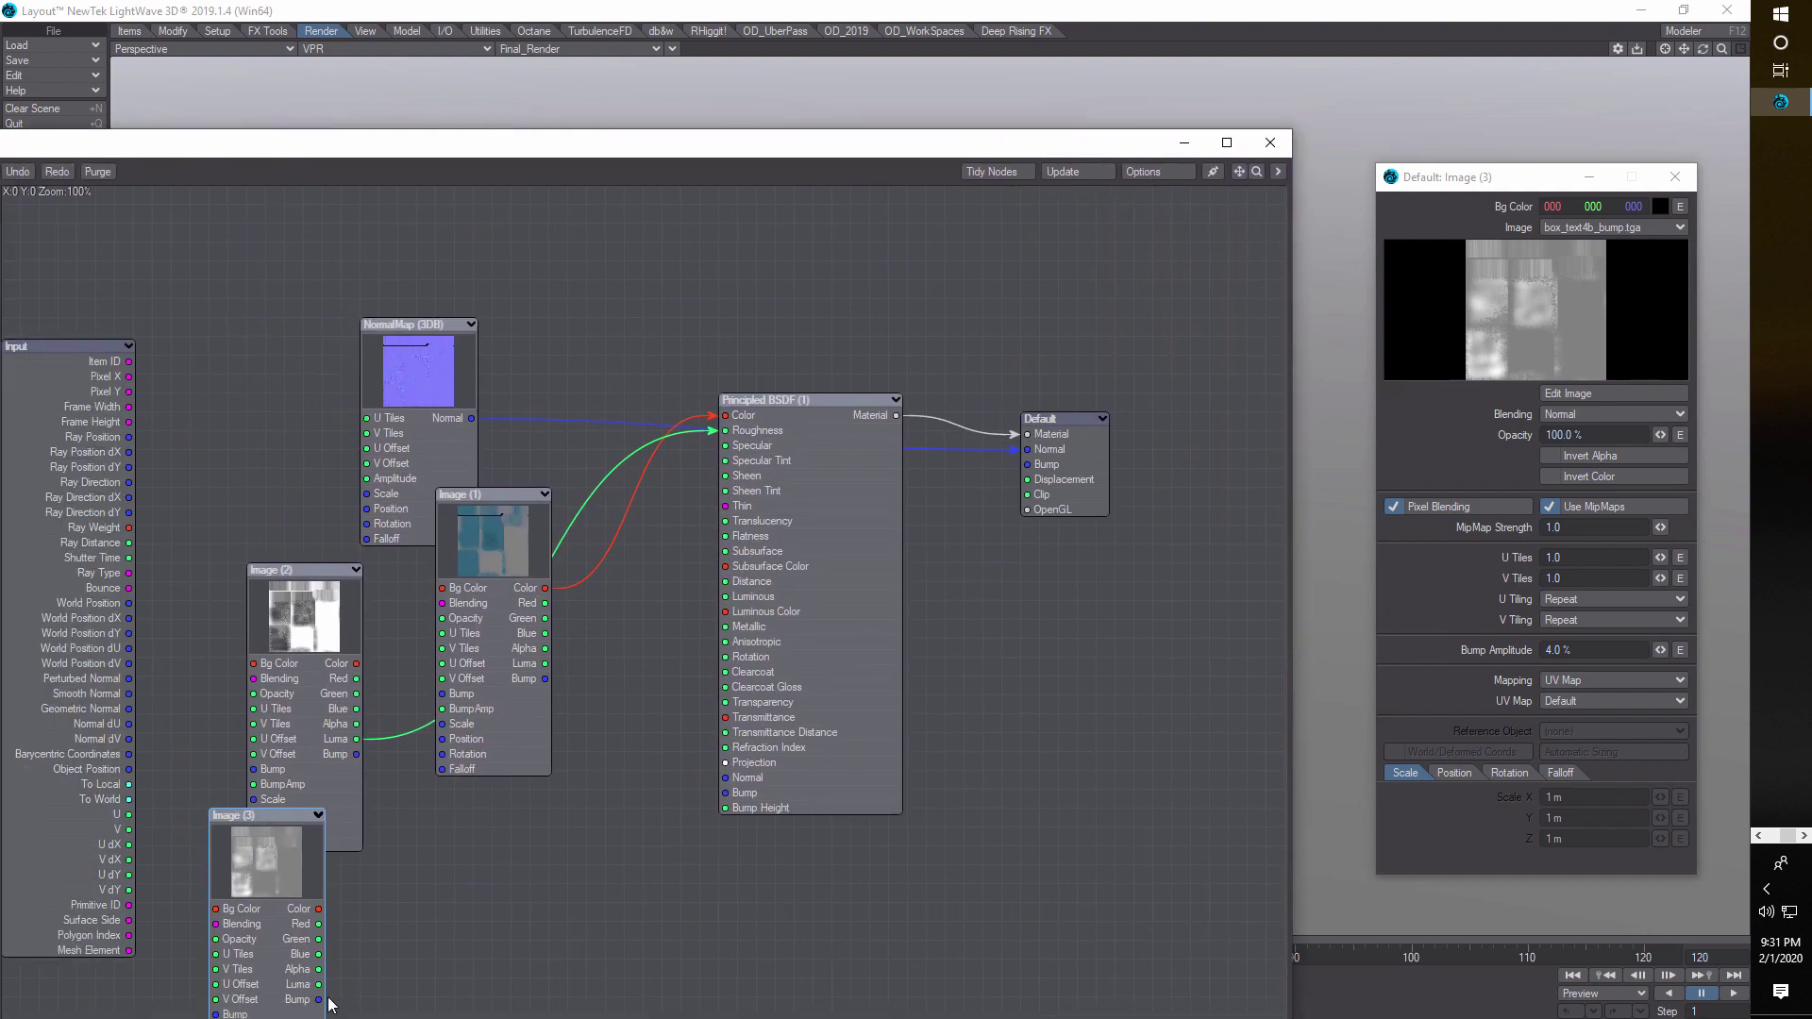
pyautogui.moveTo(317, 1000); pyautogui.dragTo(744, 801)
# - Lower the Image (3) bump node's Bump Amplitude to 1% and minimize the Node Editor to uncover the whole box
pyautogui.moveTo(971, 153); pyautogui.dragTo(596, 115)
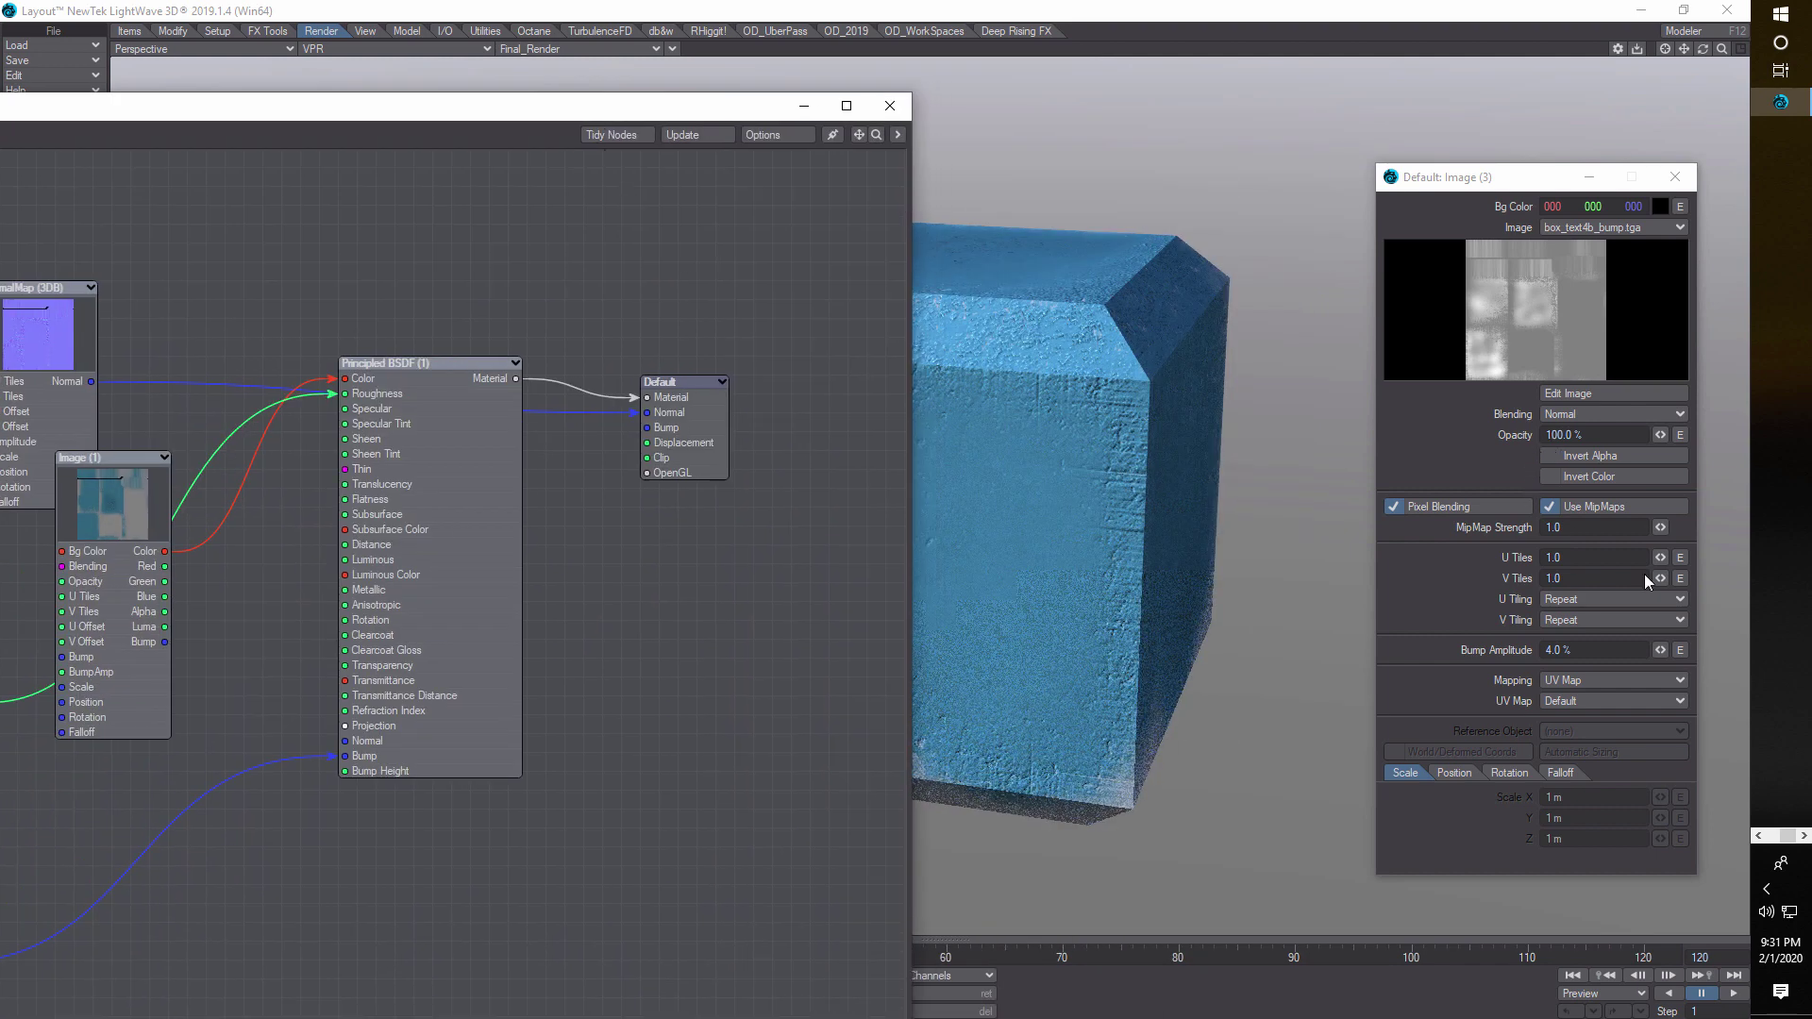
pyautogui.click(1666, 653)
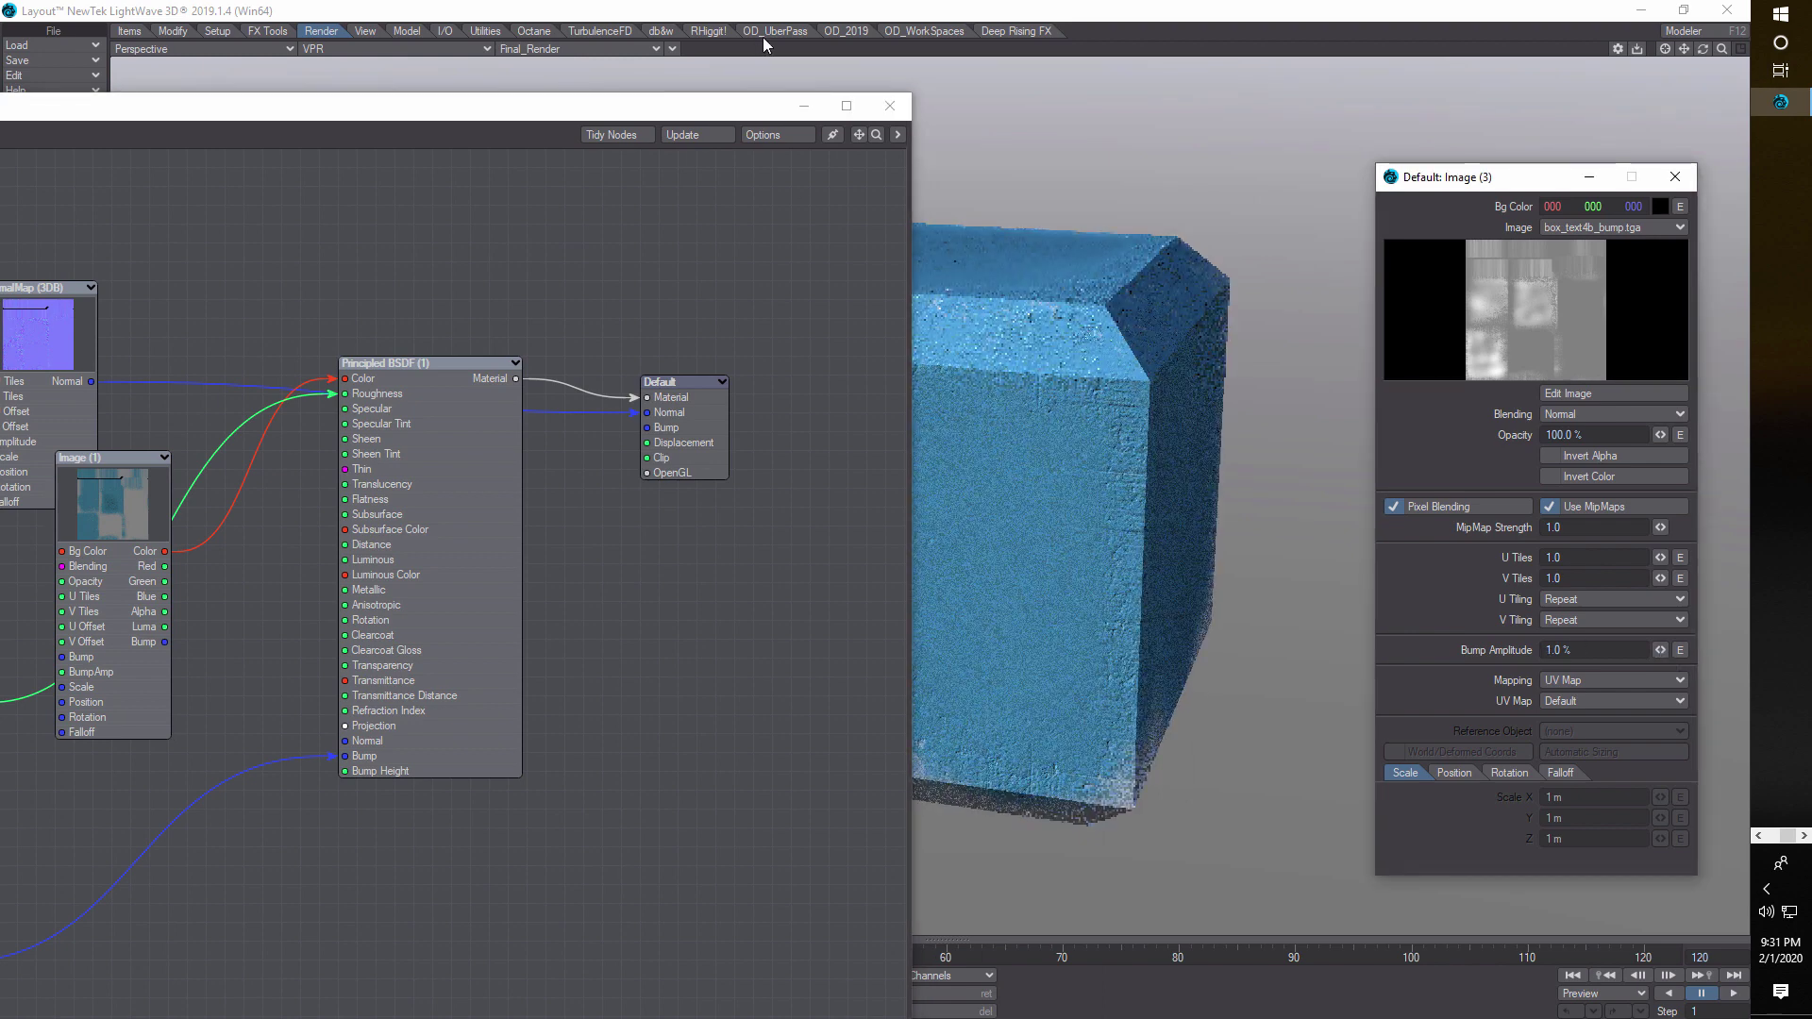
pyautogui.click(803, 107)
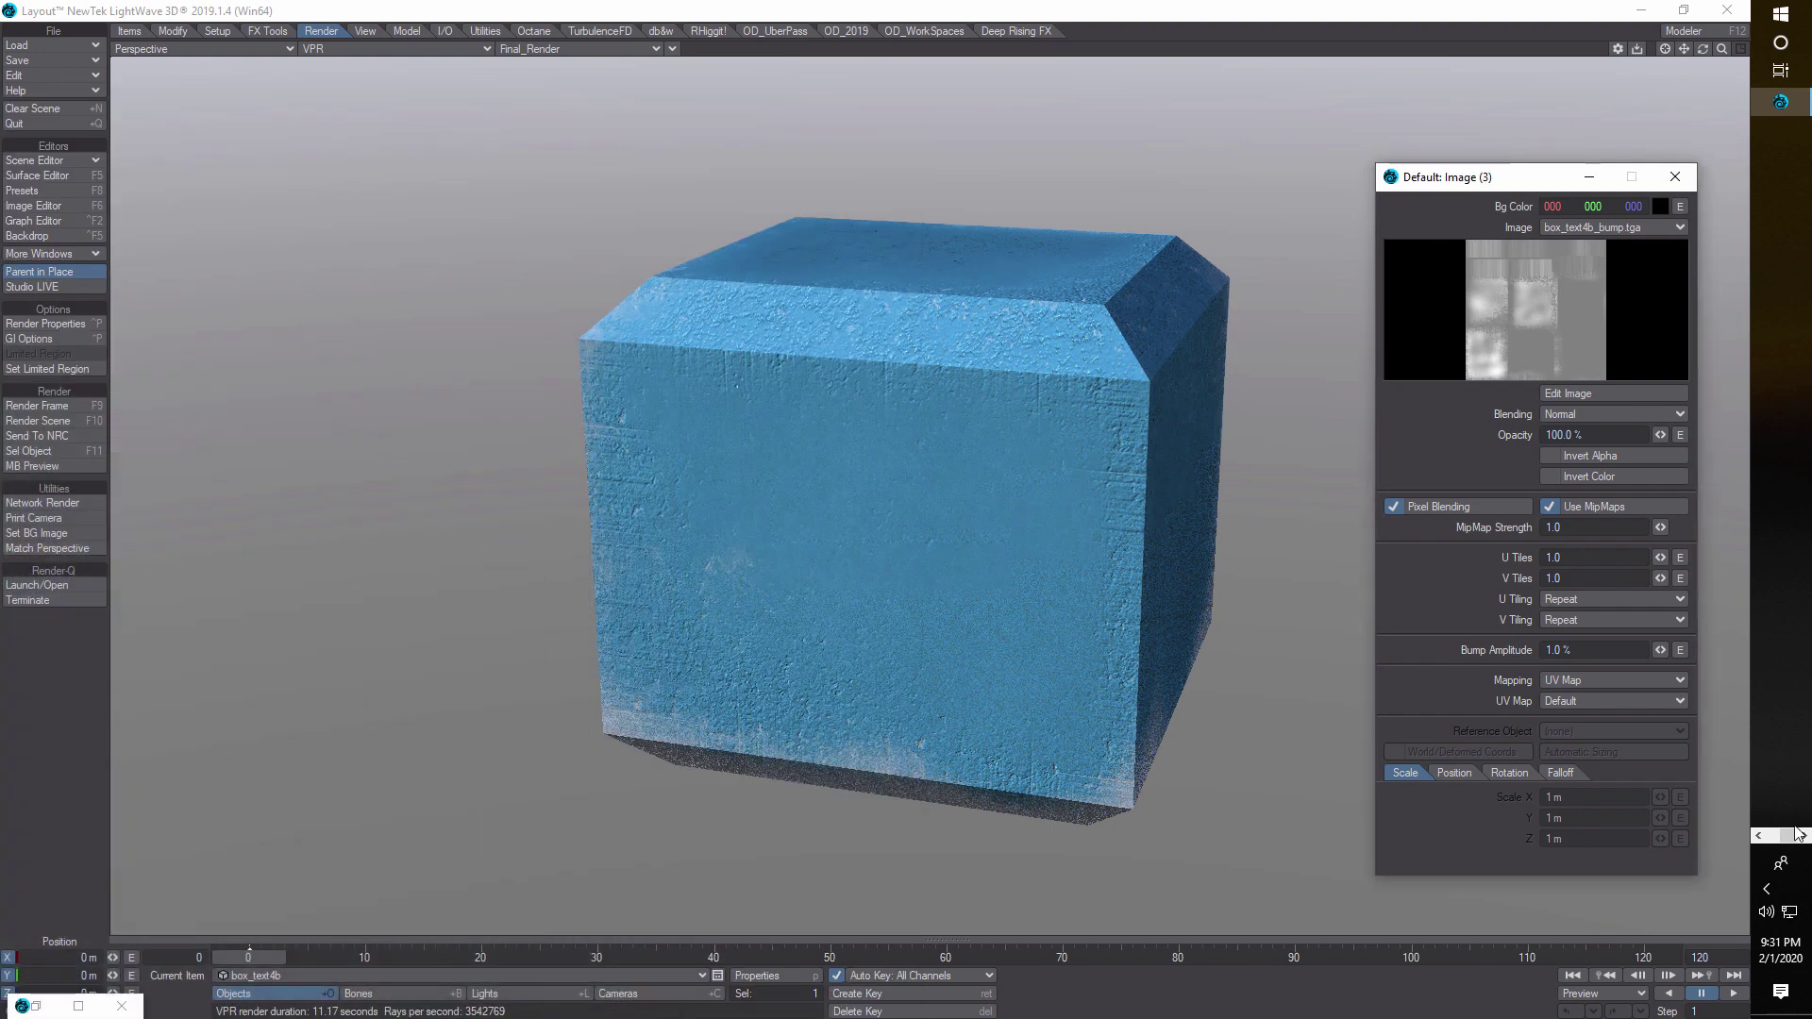
# - Switch to 3D-Coat to compare its painted box with the Layout render
pyautogui.click(1758, 835)
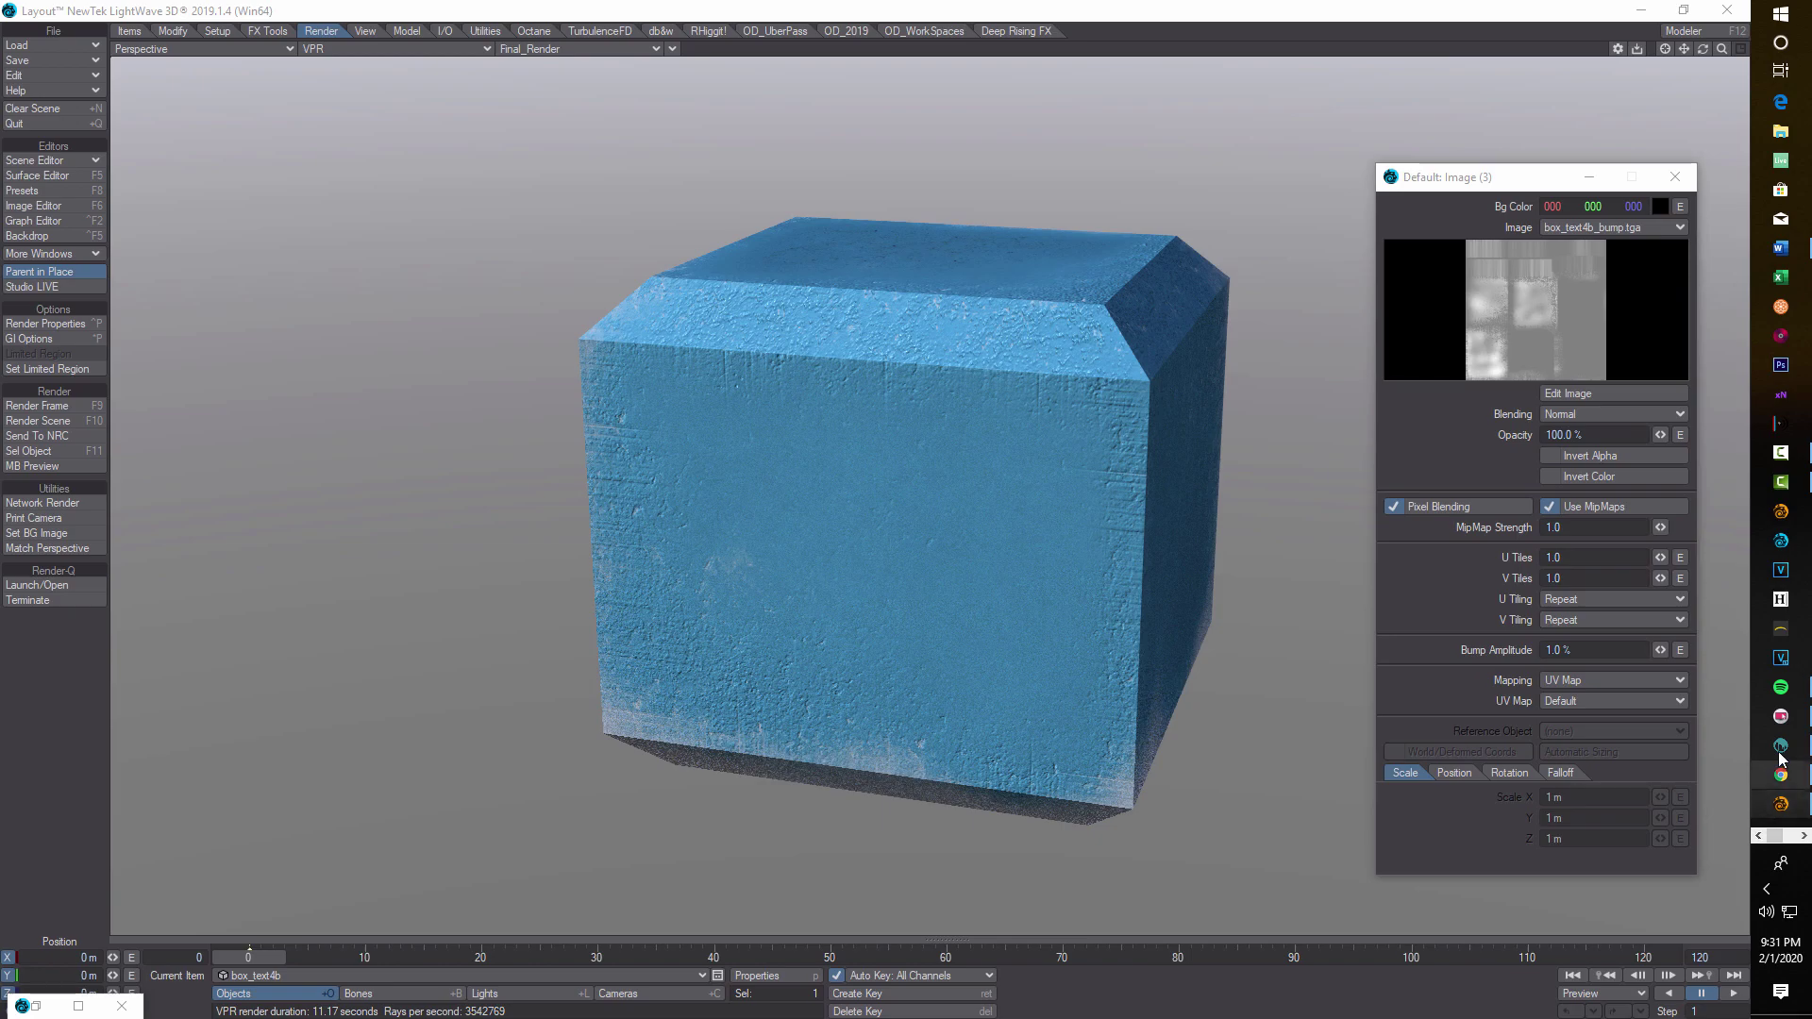
pyautogui.click(1779, 748)
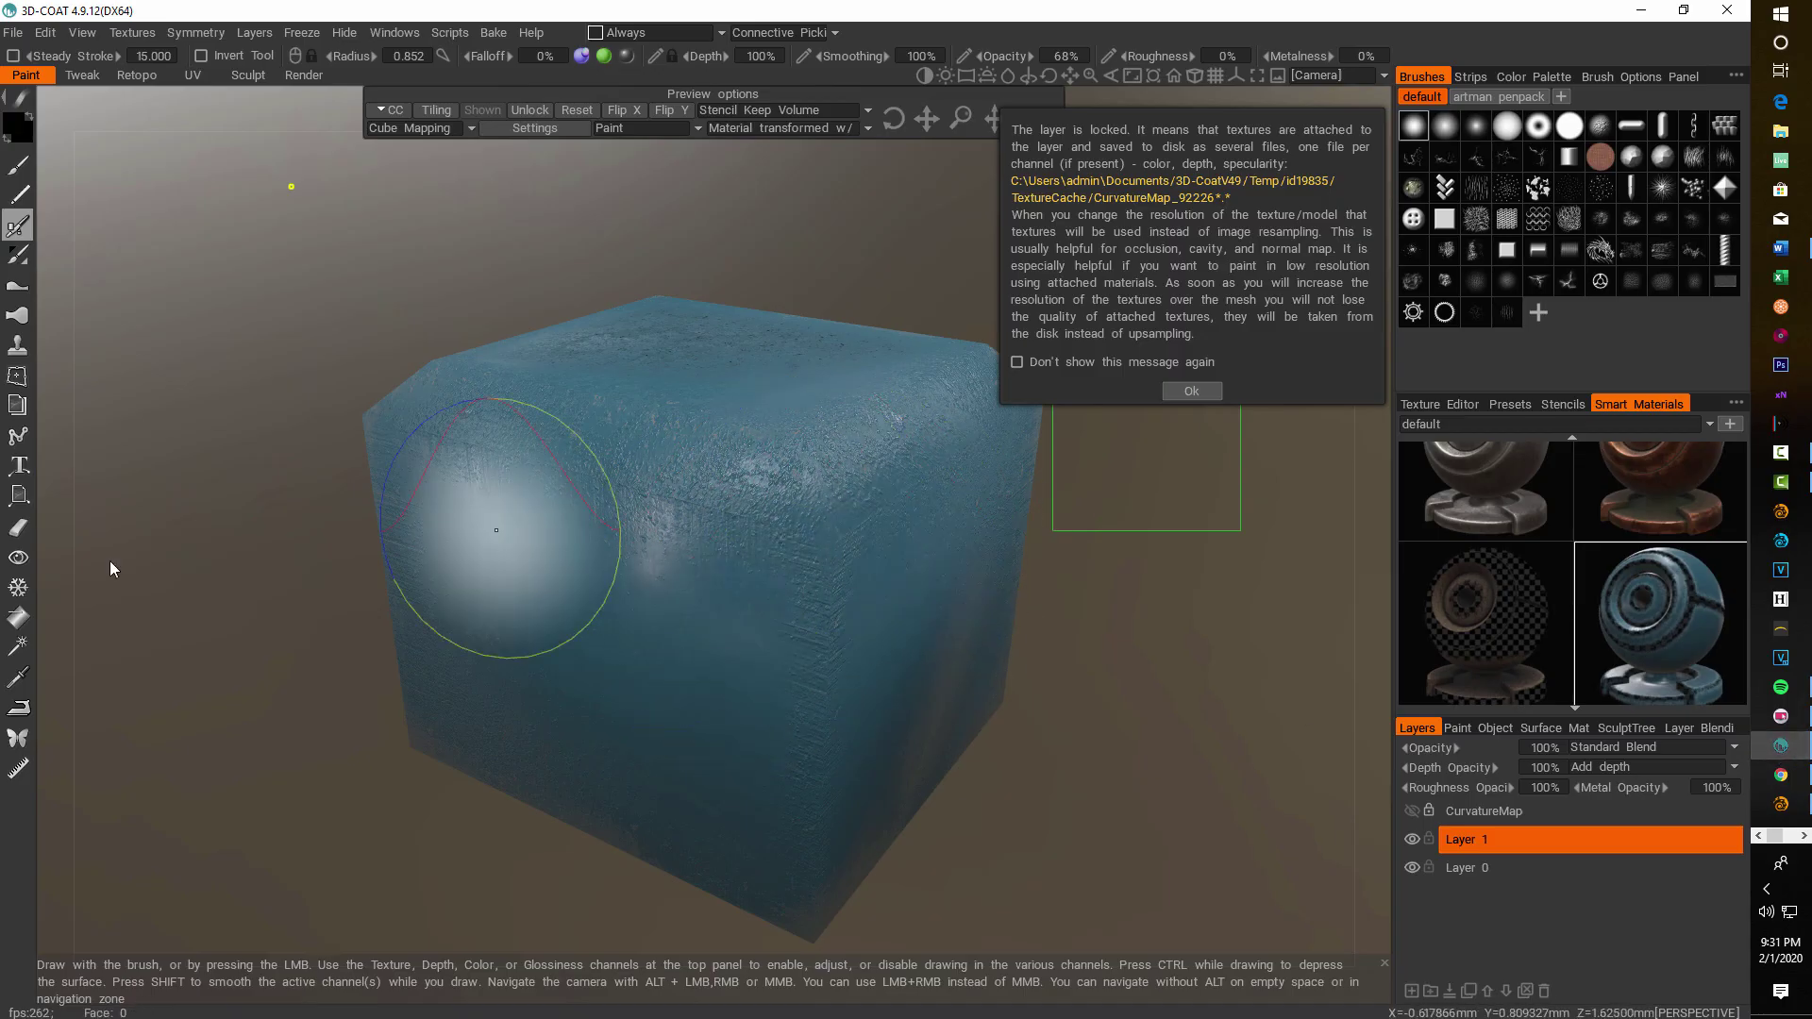